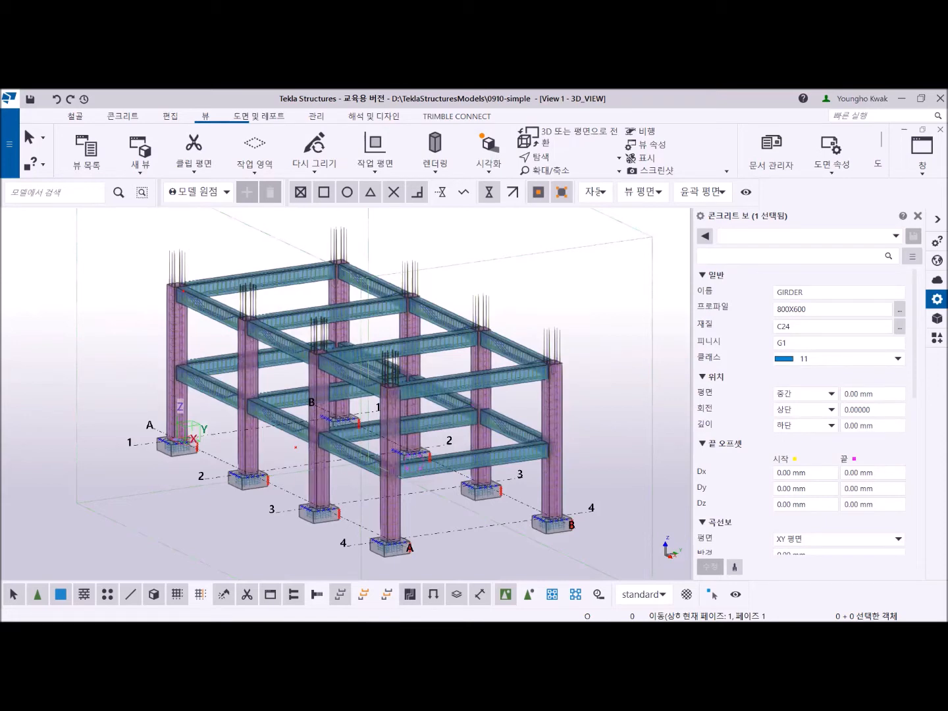
- Close the concrete beam's properties and open the IFC export settings for the model
{"action": "left_click", "coordinate": [918, 216]}
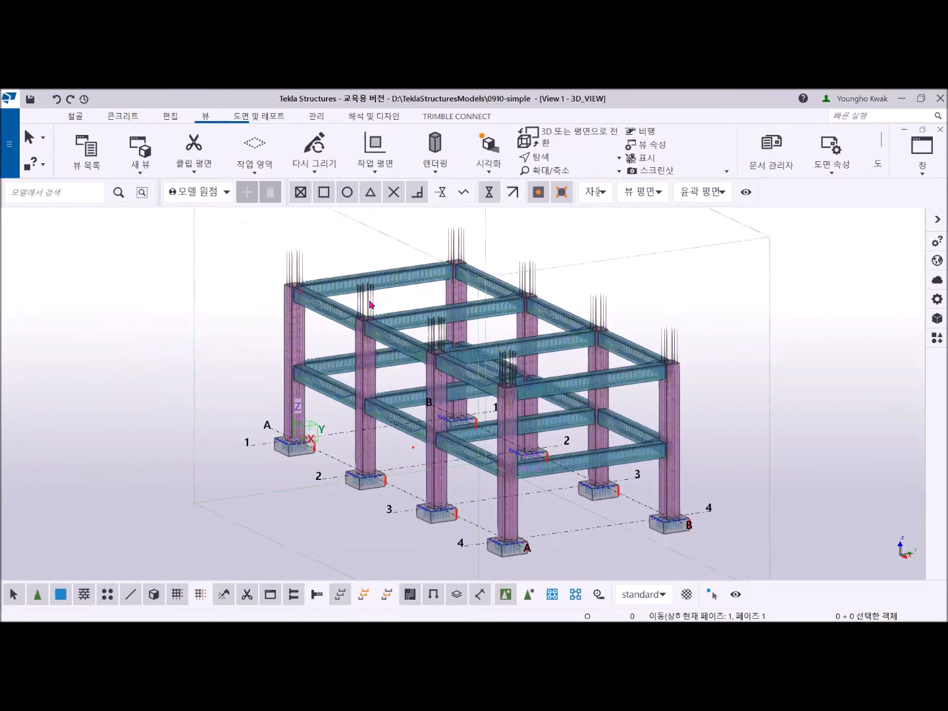
{"action": "middle_click_drag", "start_coordinate": [359, 341], "coordinate": [305, 338]}
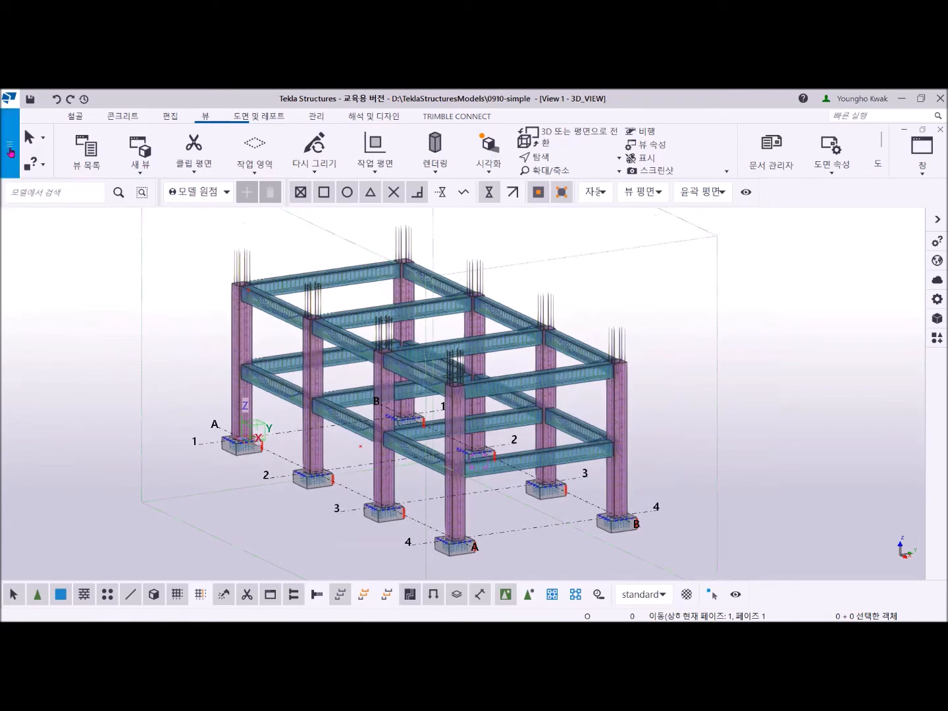
{"action": "left_click", "coordinate": [6, 146]}
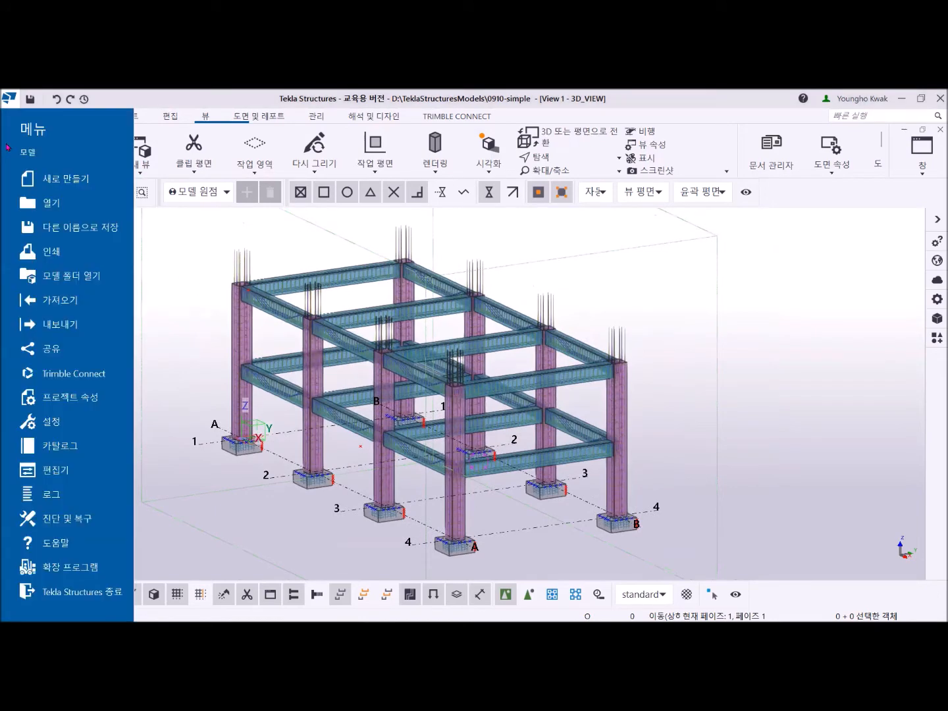
{"action": "left_click", "coordinate": [51, 325]}
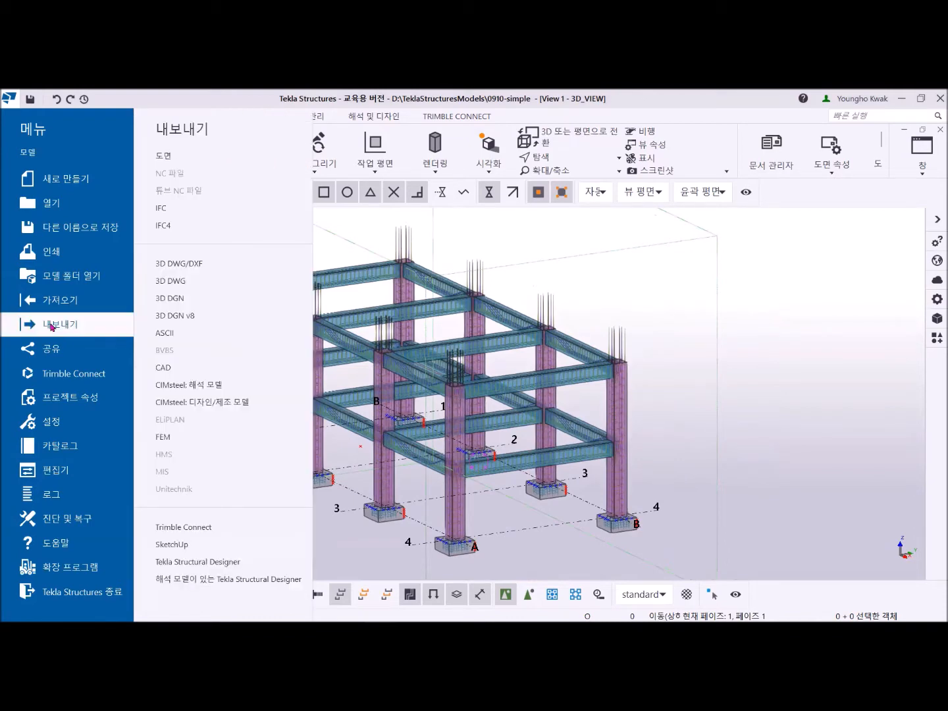
{"action": "left_click", "coordinate": [172, 232]}
{"action": "left_click", "coordinate": [169, 210]}
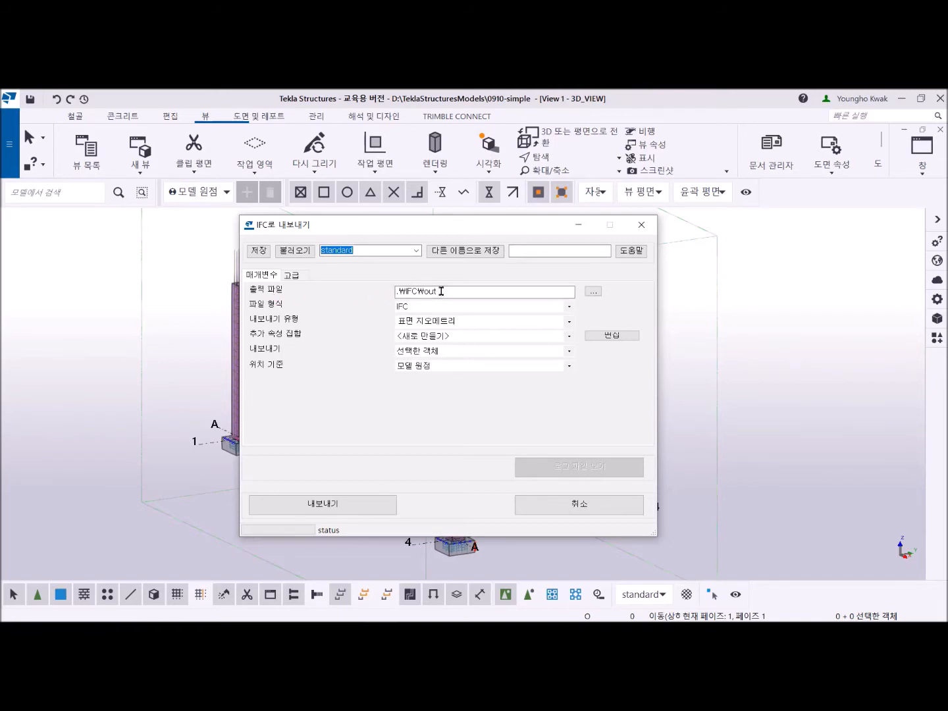
- Look through the existing files in the 0910-simple model's IFC folder without choosing an output file
{"action": "left_click", "coordinate": [593, 292]}
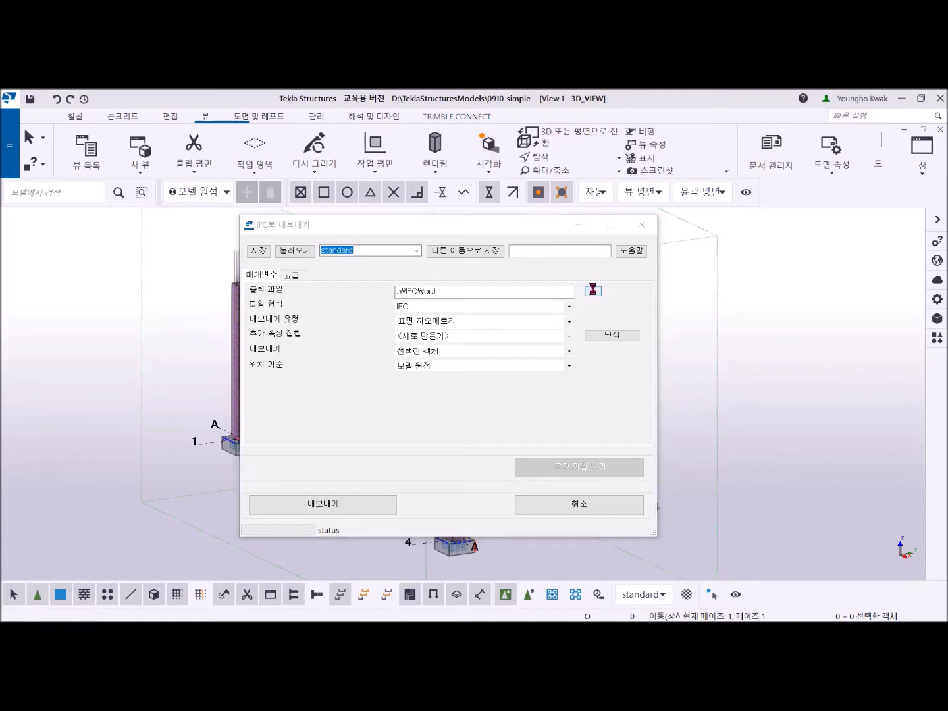
{"action": "double_click", "coordinate": [489, 419]}
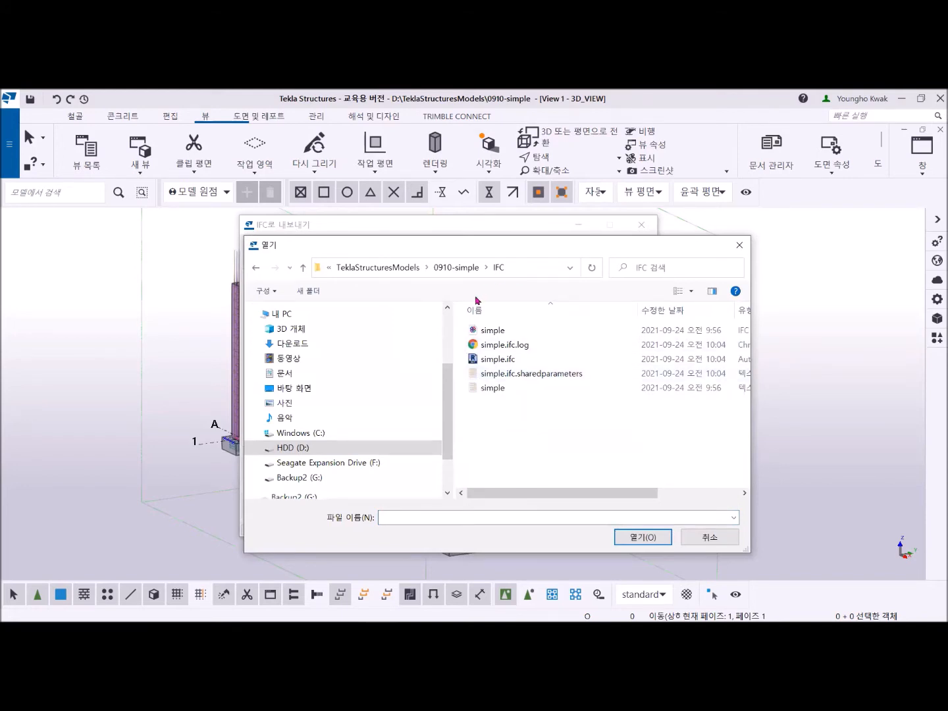
{"action": "left_click", "coordinate": [740, 245]}
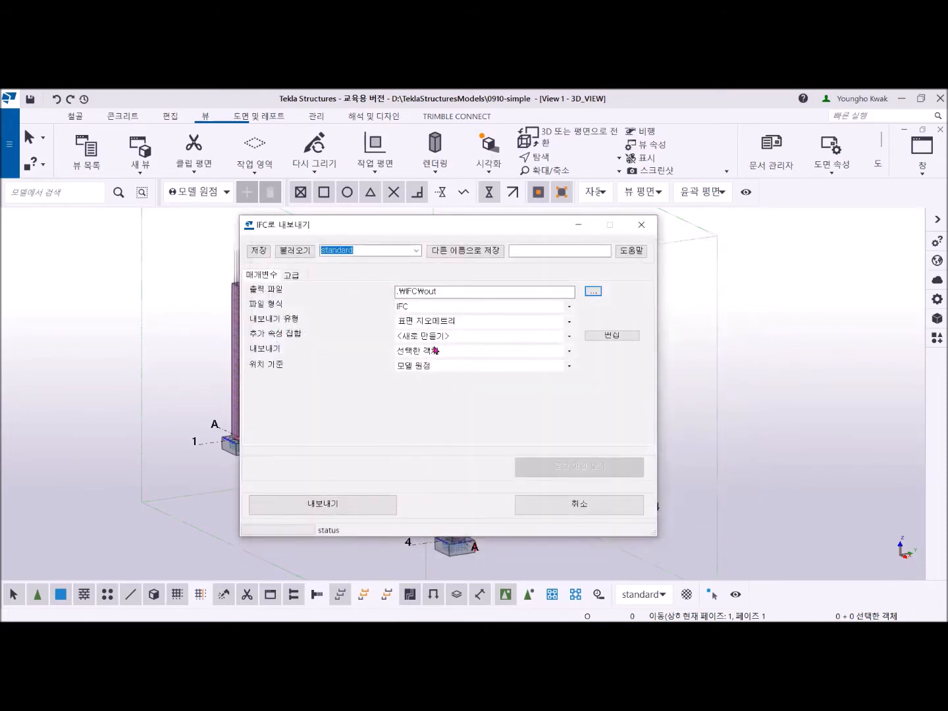
- Set the export scope to all objects (모든 객체) and export the model to the IFC file .\IFC\out
{"action": "left_click", "coordinate": [453, 355]}
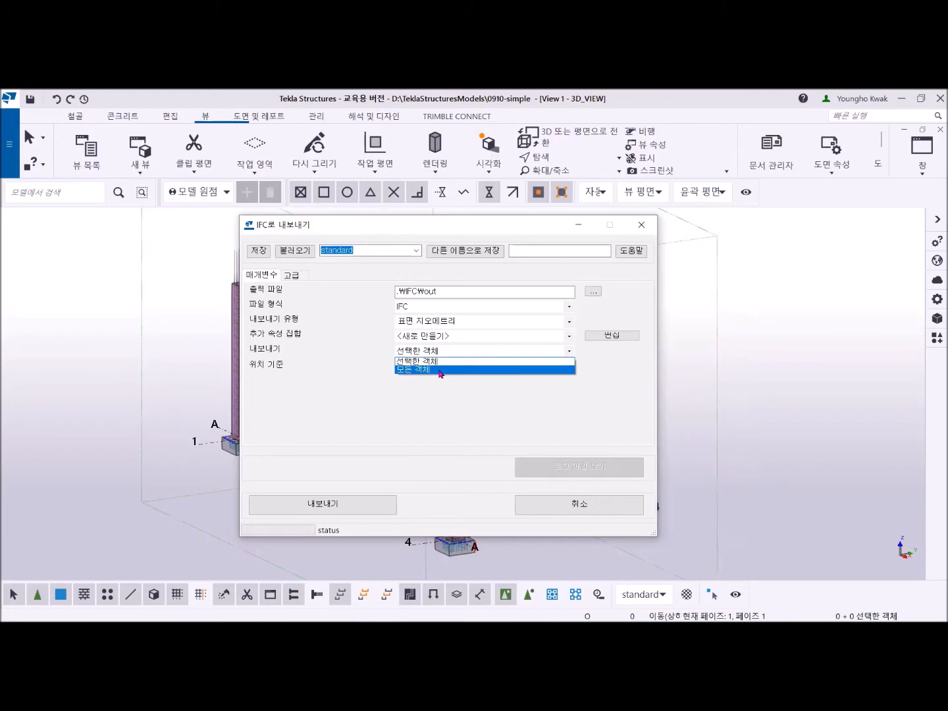
{"action": "left_click", "coordinate": [441, 370]}
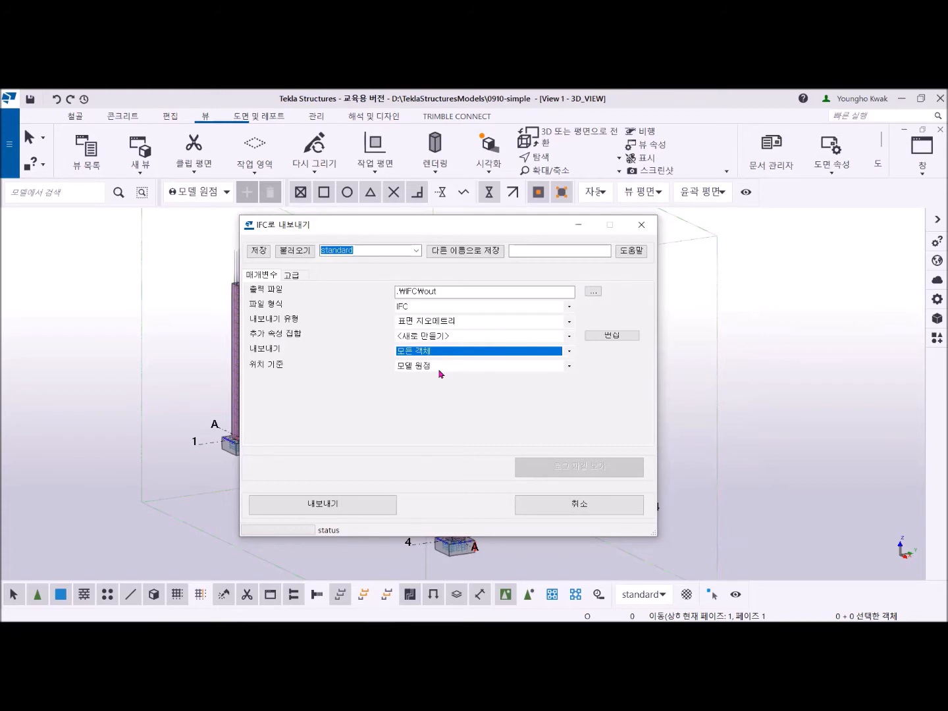
{"action": "left_click", "coordinate": [333, 506]}
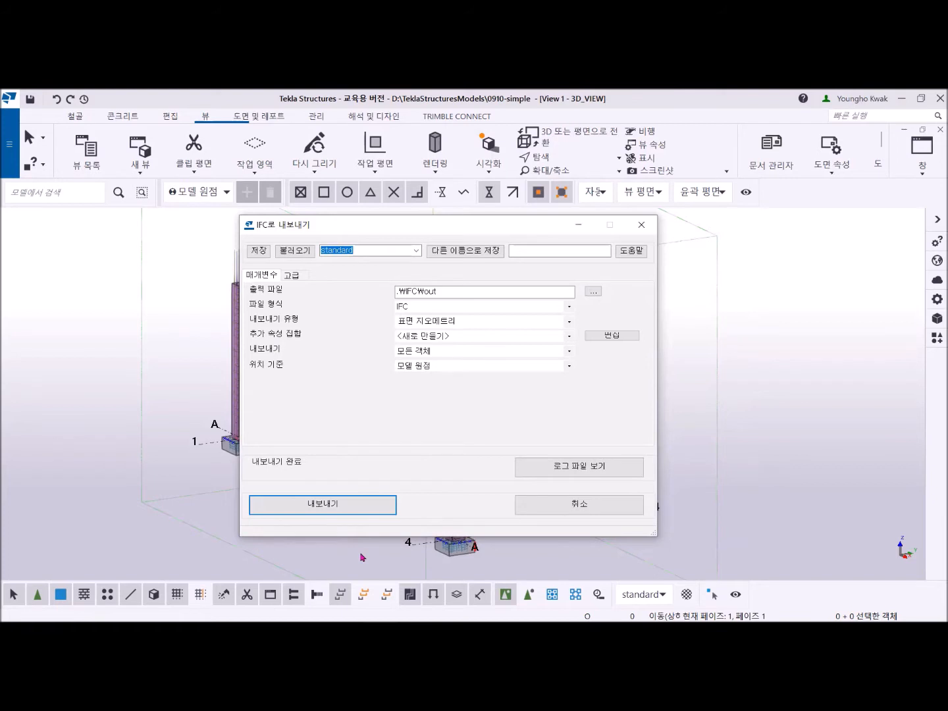
- Check the model's IFC folder for the exported out file
{"action": "left_click", "coordinate": [595, 293]}
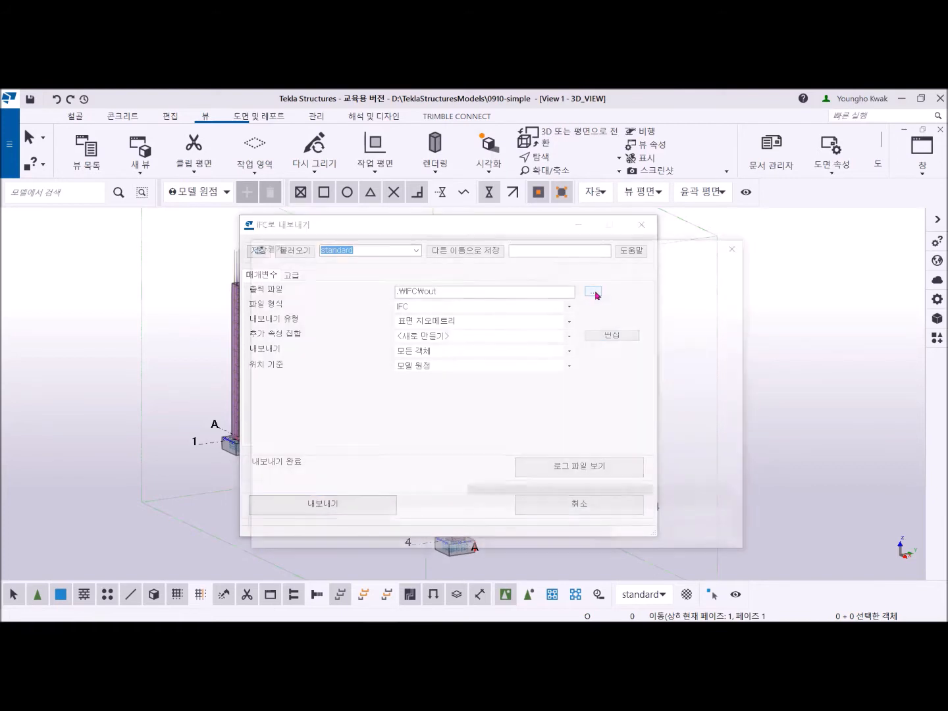
{"action": "double_click", "coordinate": [487, 417]}
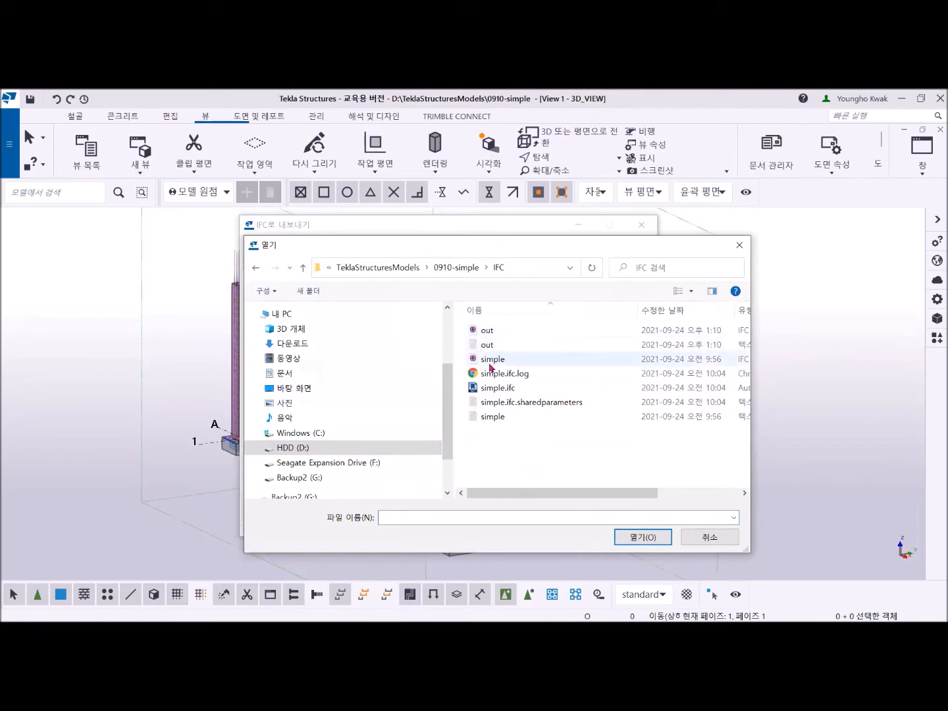
{"action": "left_click", "coordinate": [740, 247]}
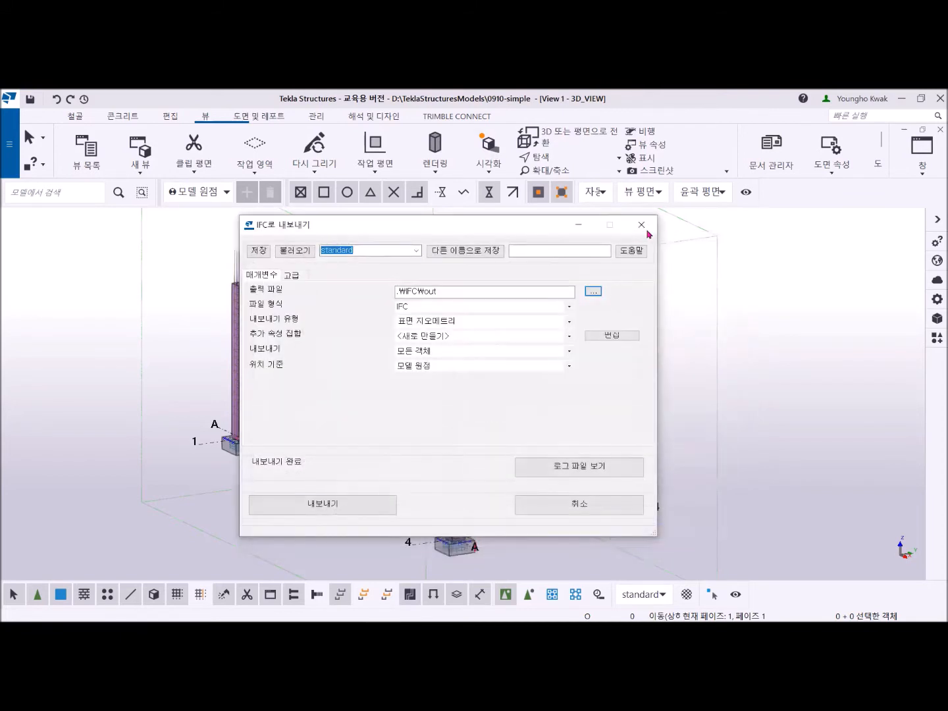
- Close the IFC export dialog and exit Tekla Structures
{"action": "left_click", "coordinate": [641, 225]}
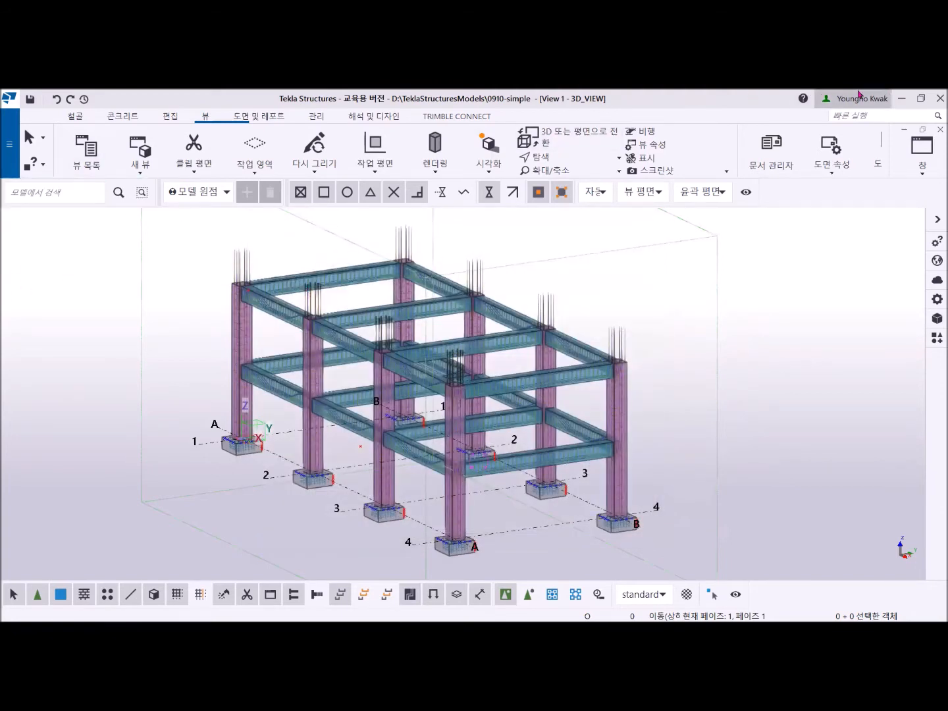
{"action": "left_click", "coordinate": [937, 100]}
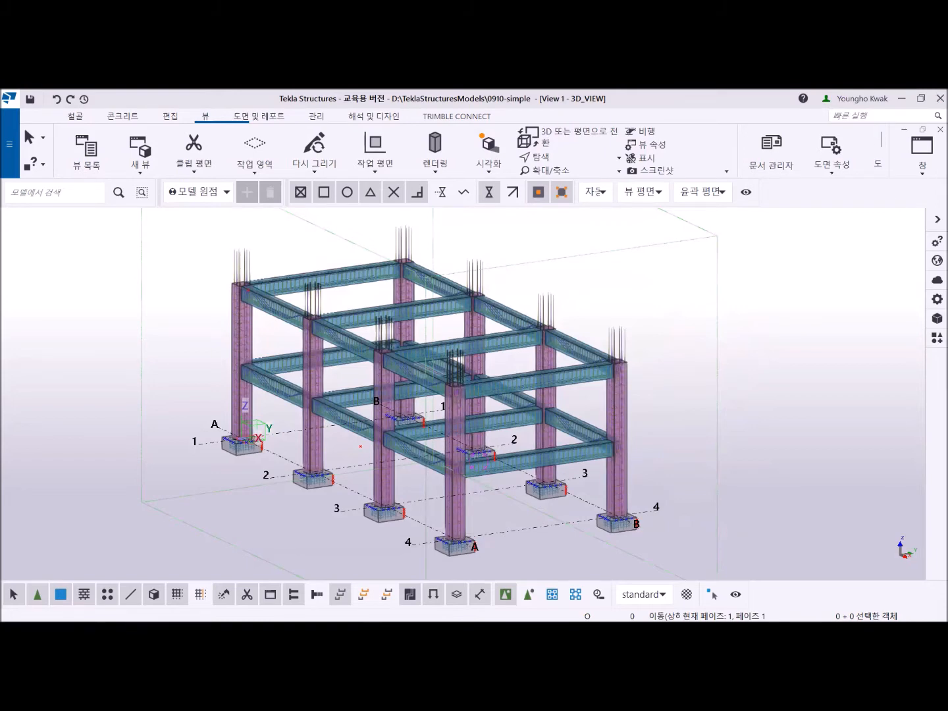
{"action": "left_click", "coordinate": [350, 298]}
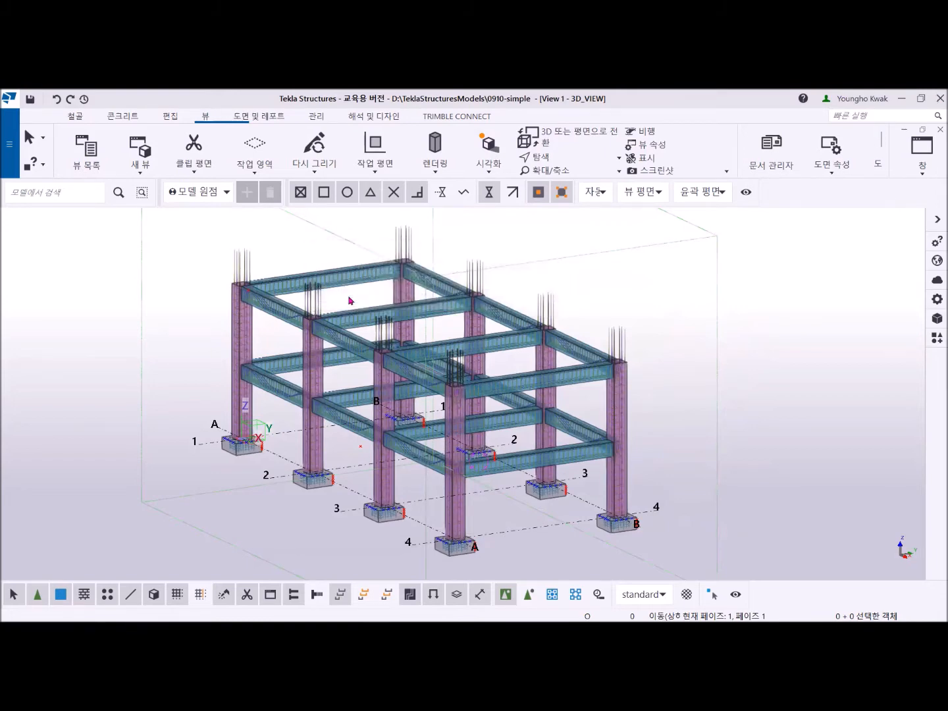
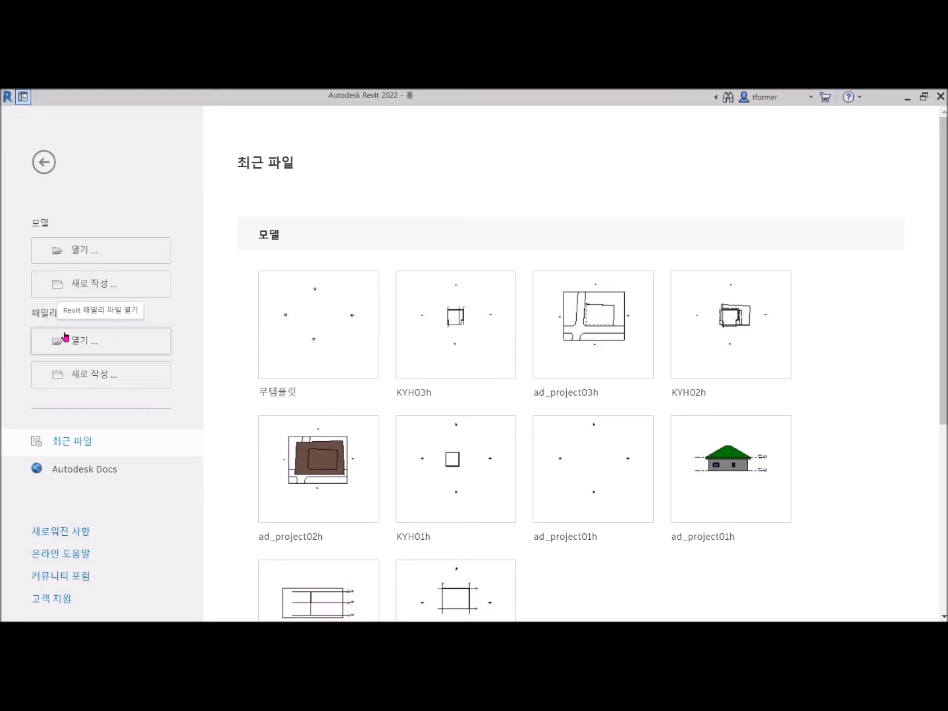
- Switch to Revit 2022 and create a new project with template <없음> and the metric measurement system (미터법)
{"action": "left_click", "coordinate": [83, 288]}
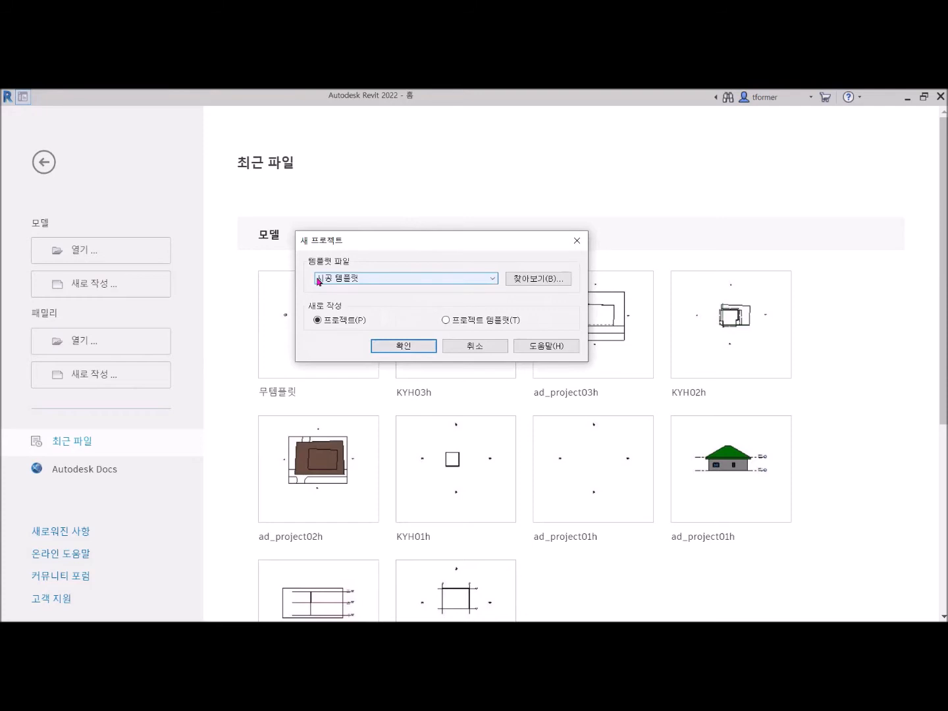
{"action": "left_click", "coordinate": [496, 280]}
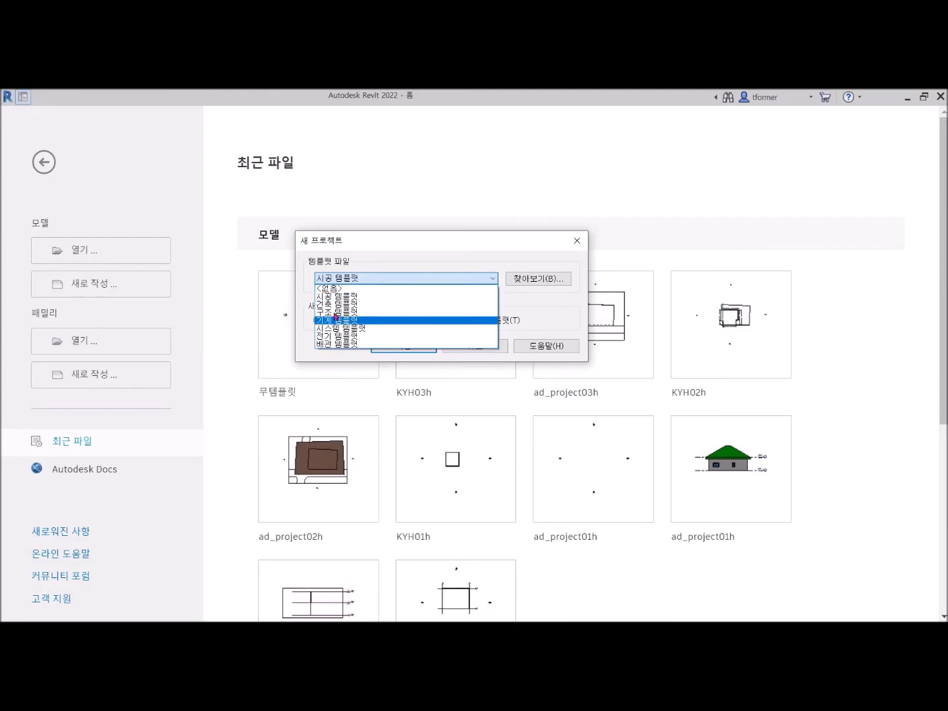
{"action": "left_click", "coordinate": [336, 289]}
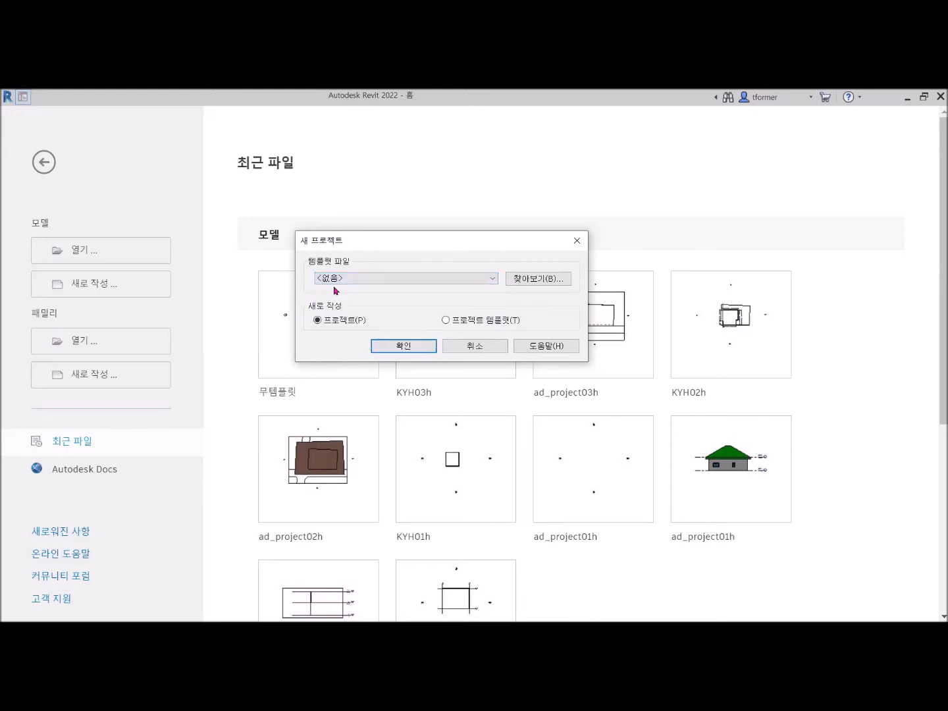
{"action": "left_click", "coordinate": [404, 346]}
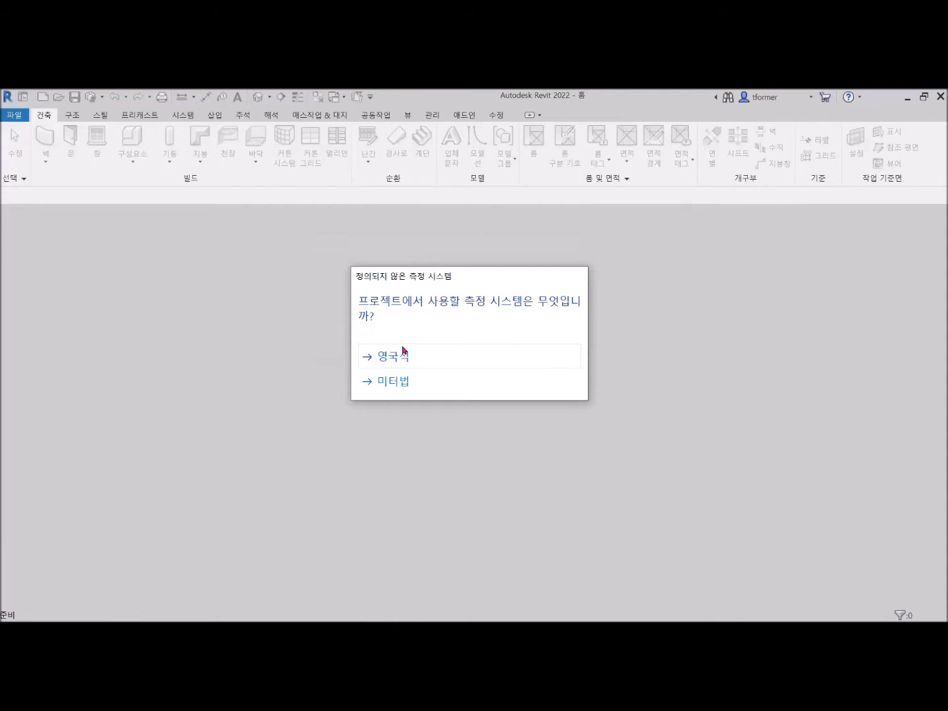
{"action": "left_click", "coordinate": [407, 385]}
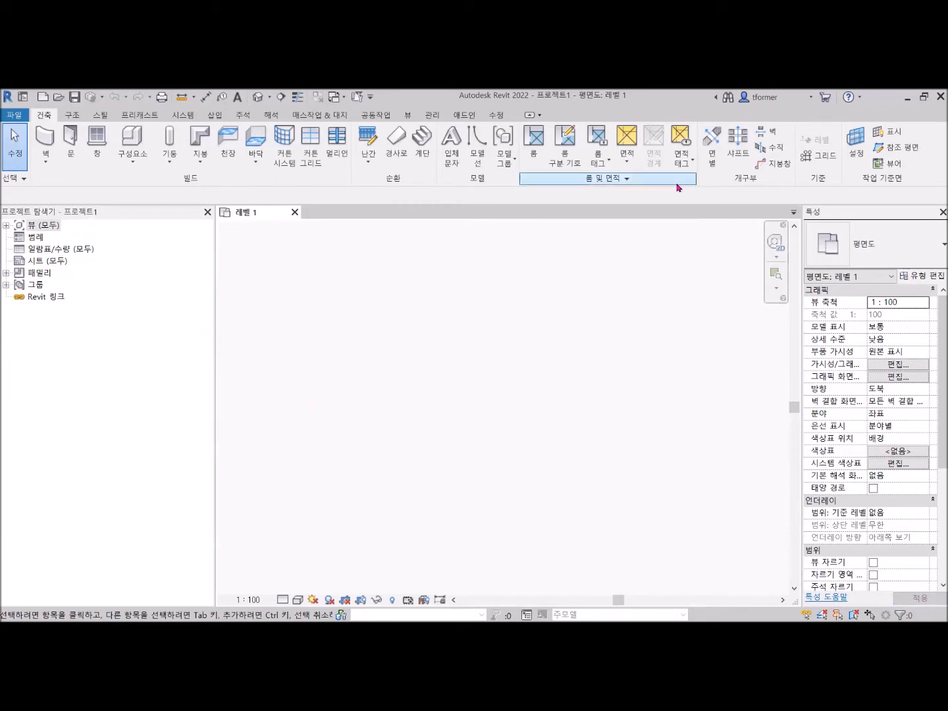
- Dock the Properties palette side by side with the Project Browser, next to the drawing area
{"action": "key", "text": "ctrl+1"}
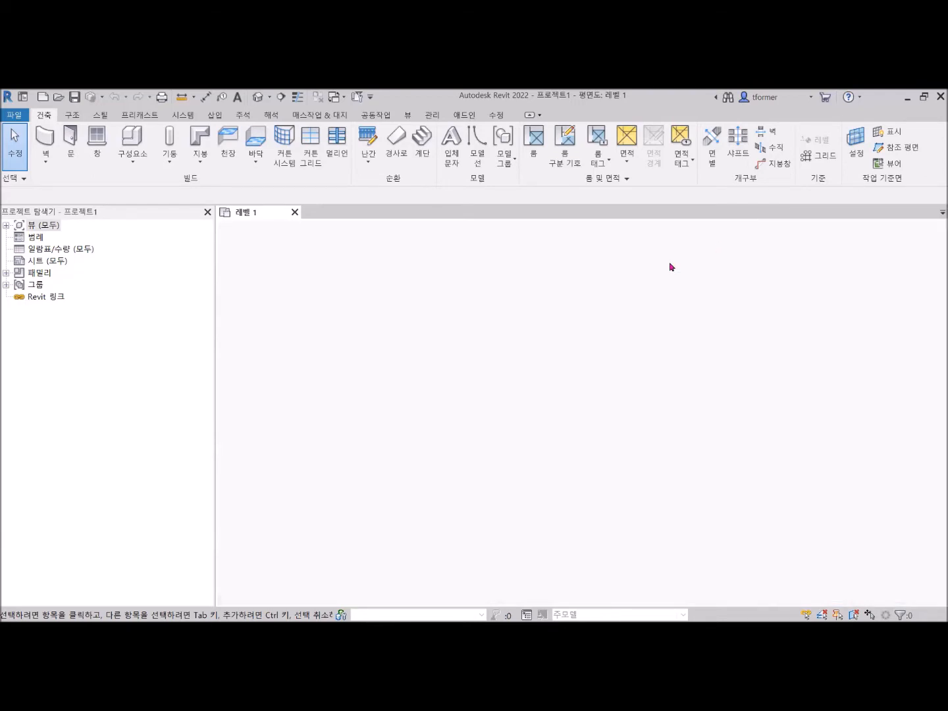
{"action": "key", "text": "ctrl+1"}
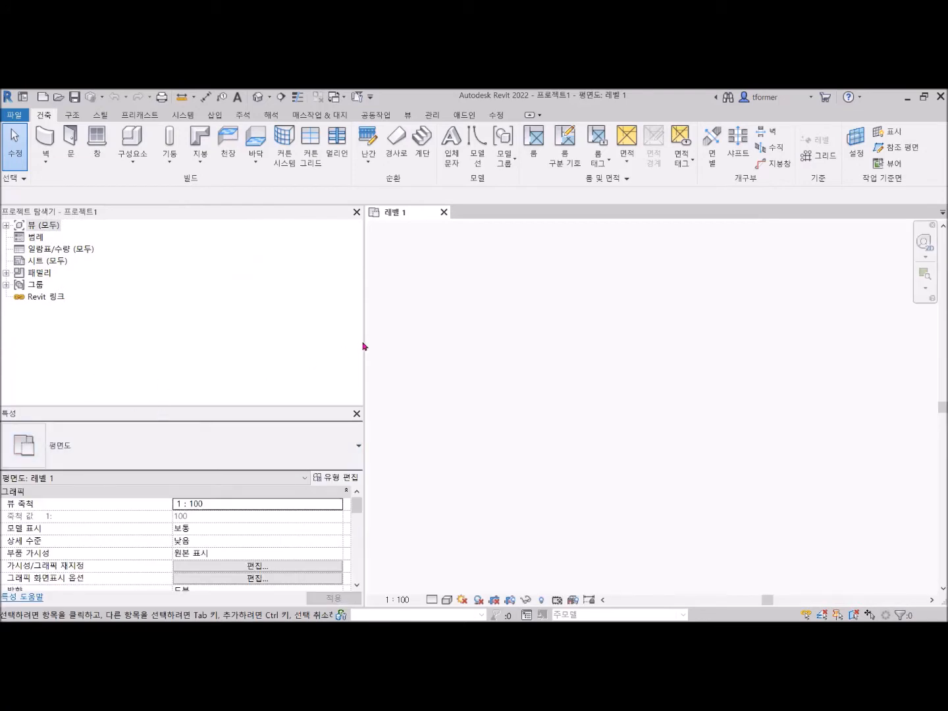
{"action": "left_click_drag", "start_coordinate": [362, 341], "coordinate": [240, 330]}
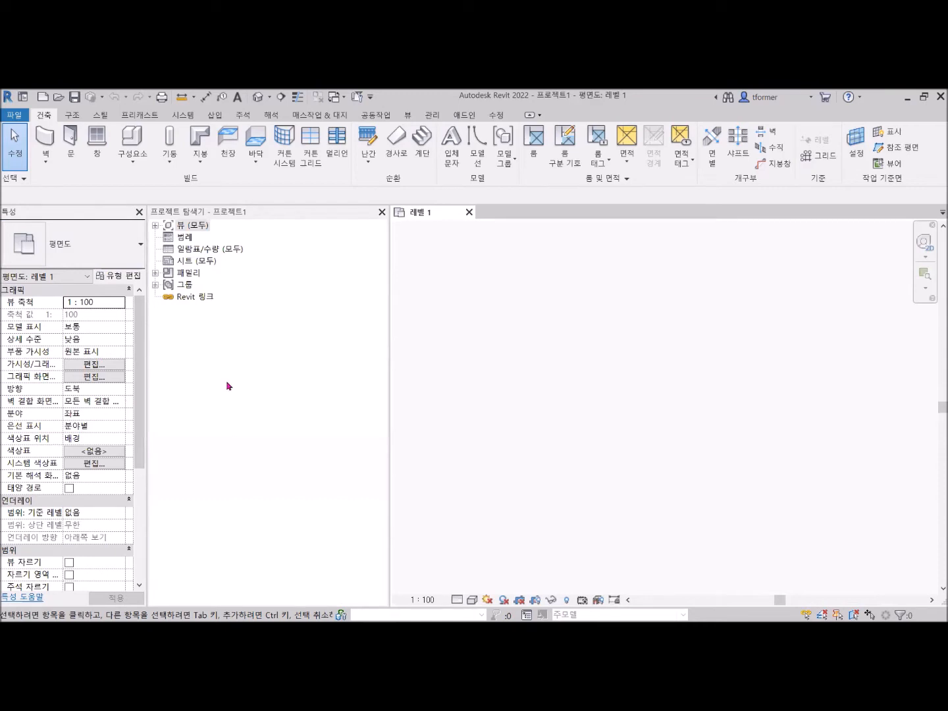
- Expand the structural, floor and ceiling plan views in the project and inspect 레벨 1 under each
{"action": "left_click", "coordinate": [155, 226]}
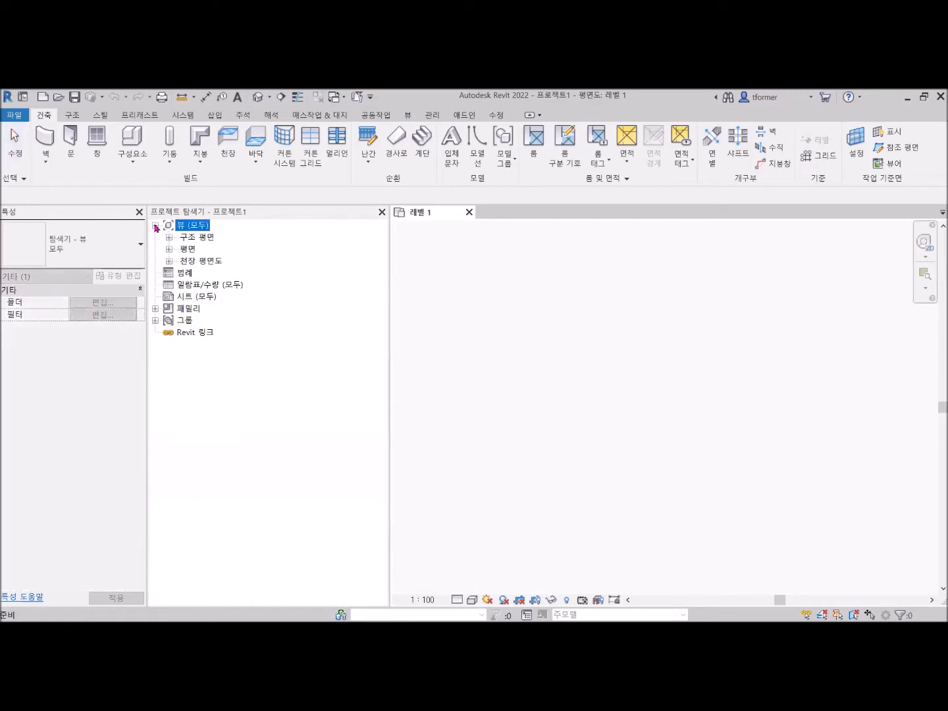
{"action": "left_click", "coordinate": [170, 237]}
{"action": "left_click", "coordinate": [169, 261]}
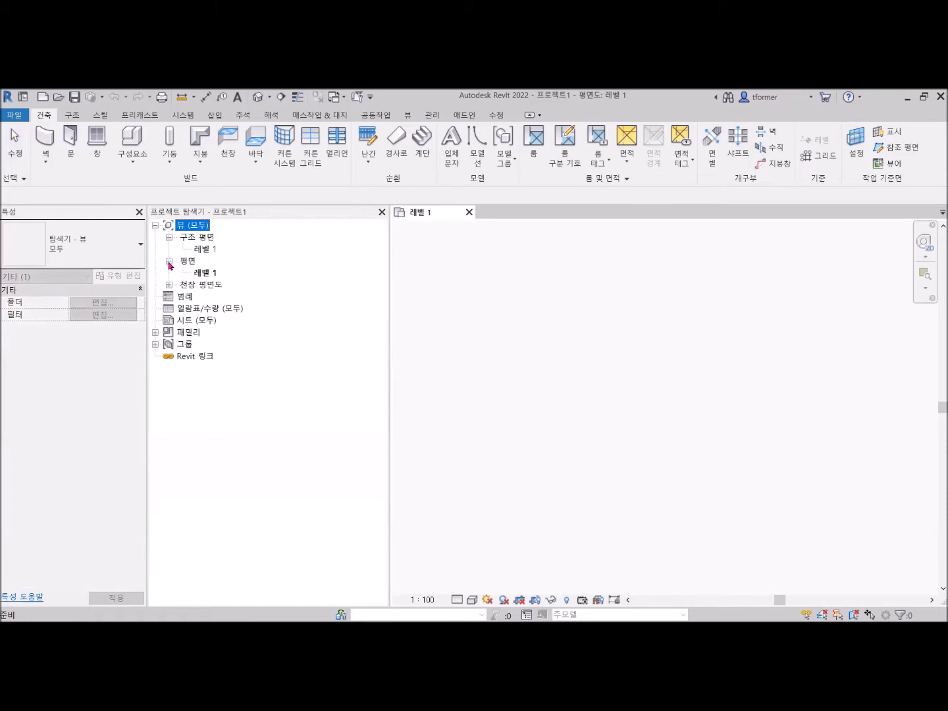
{"action": "left_click", "coordinate": [169, 285]}
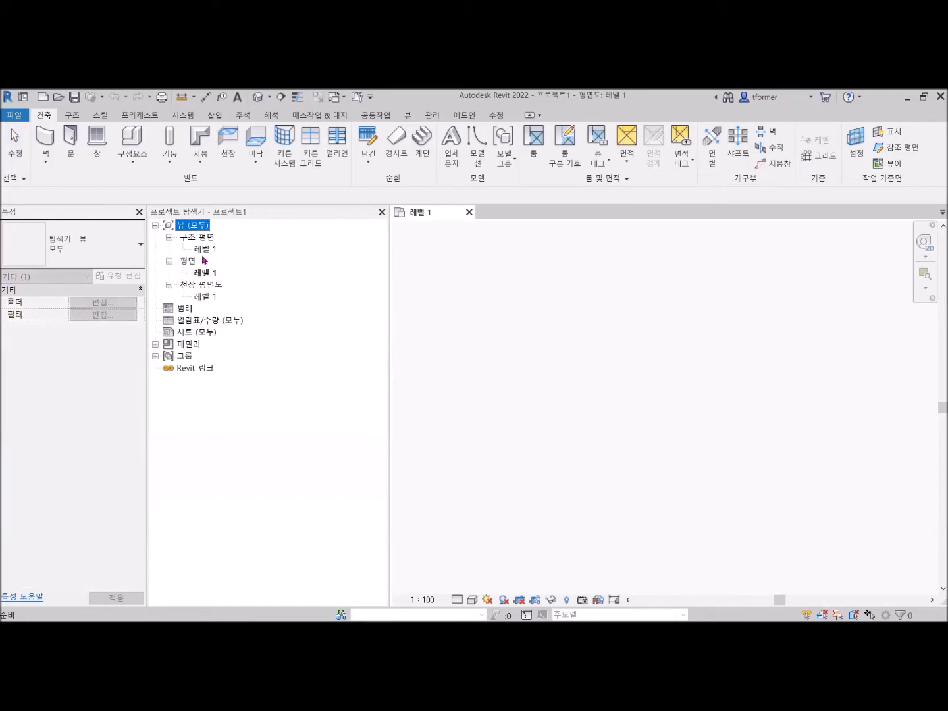
{"action": "left_click", "coordinate": [206, 248]}
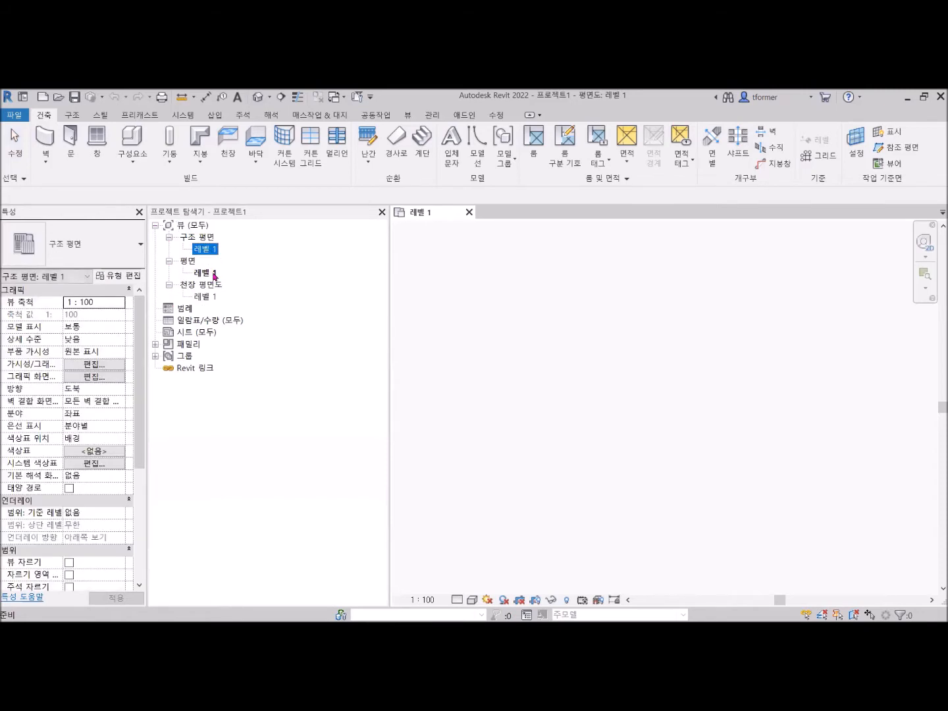
{"action": "left_click", "coordinate": [213, 274]}
{"action": "left_click", "coordinate": [209, 299]}
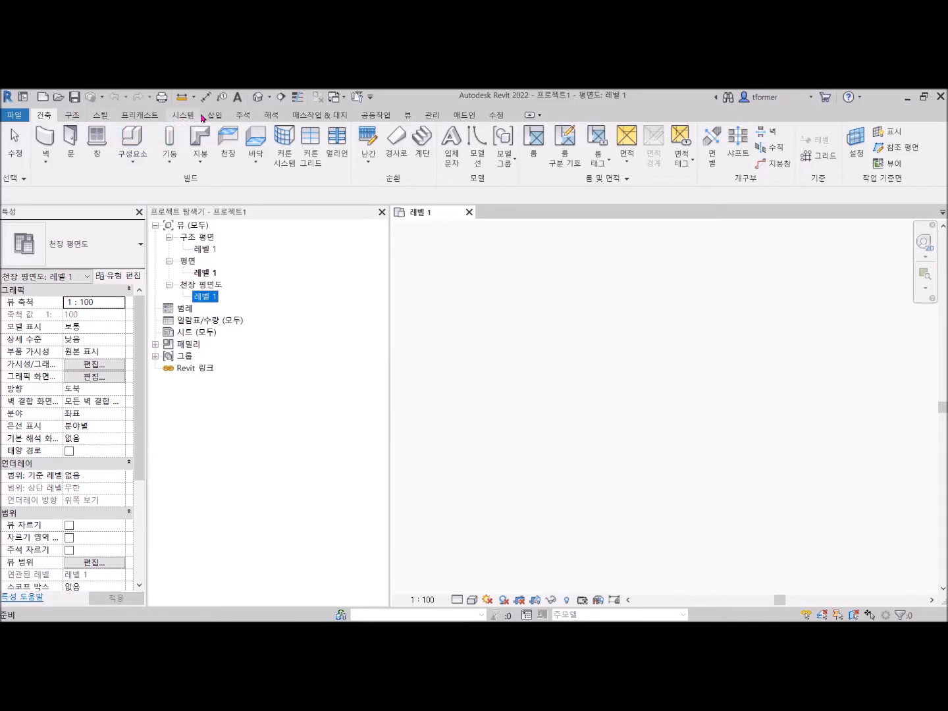
- Create and open the project's default 3D view
{"action": "left_click", "coordinate": [408, 115]}
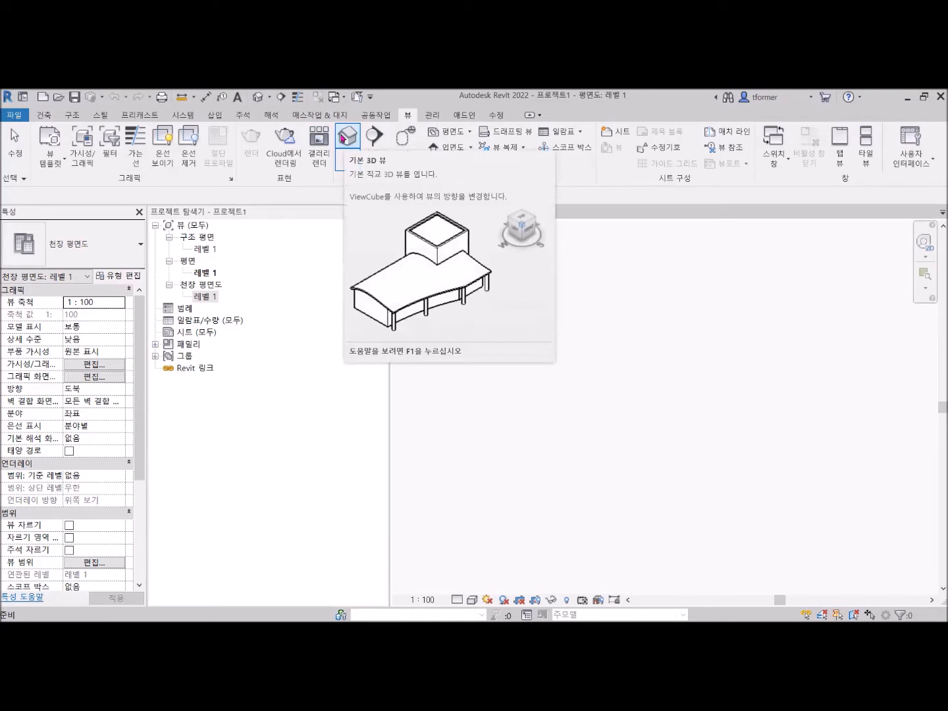
{"action": "left_click", "coordinate": [344, 136]}
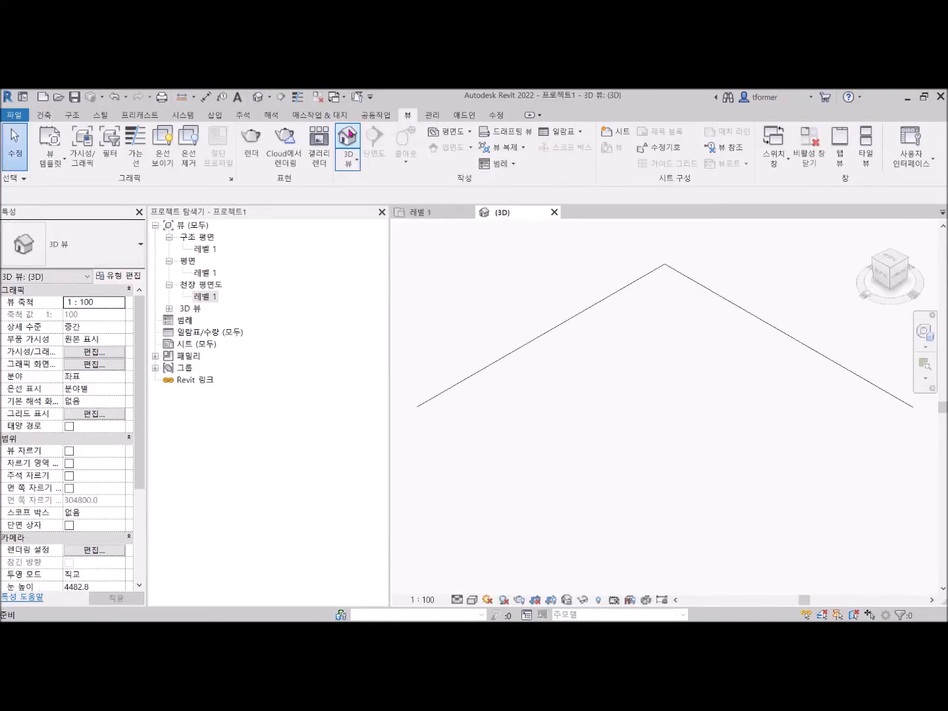
{"action": "scroll", "coordinate": [694, 375], "scroll_direction": "down", "scroll_amount": 2}
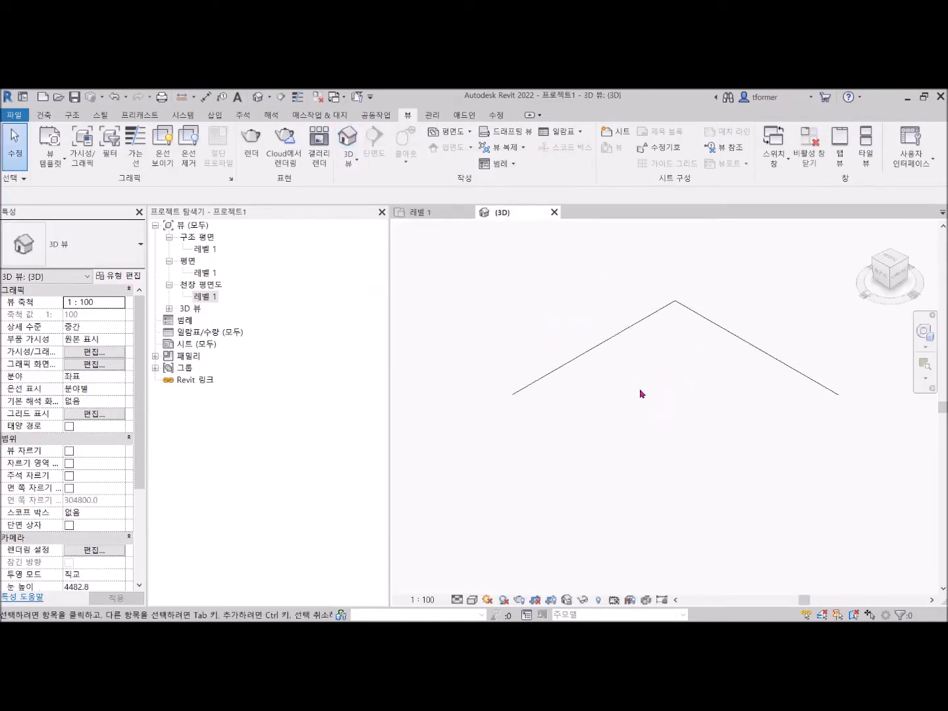
{"action": "middle_click_drag", "start_coordinate": [642, 394], "coordinate": [612, 394]}
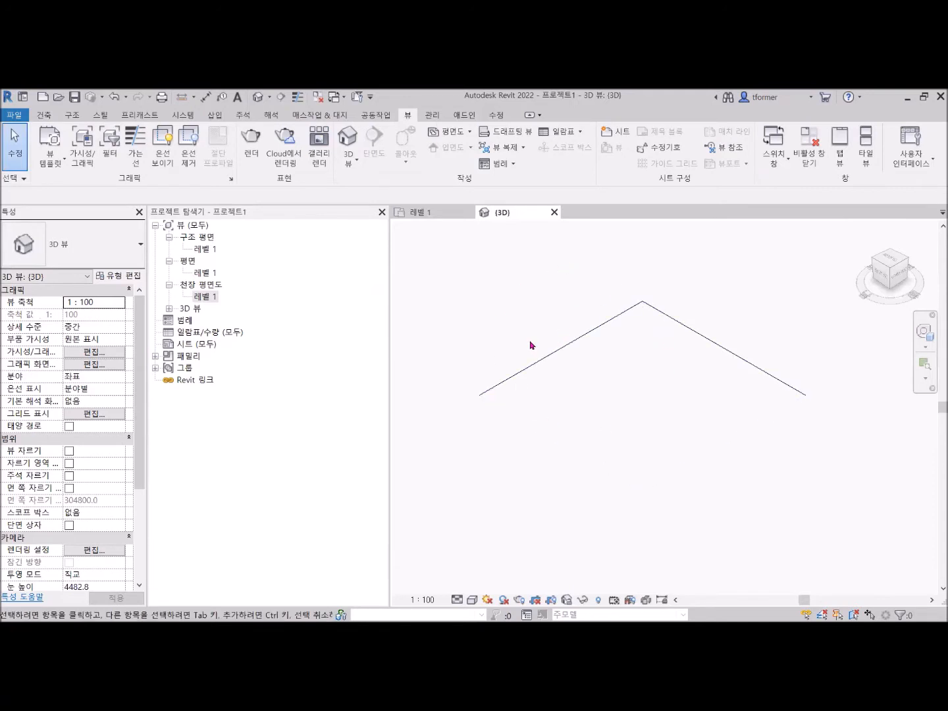
- Expand the 3D 뷰 branch of the project and select the {3D} view to access its identity properties
{"action": "left_click", "coordinate": [170, 308]}
{"action": "left_click", "coordinate": [192, 311]}
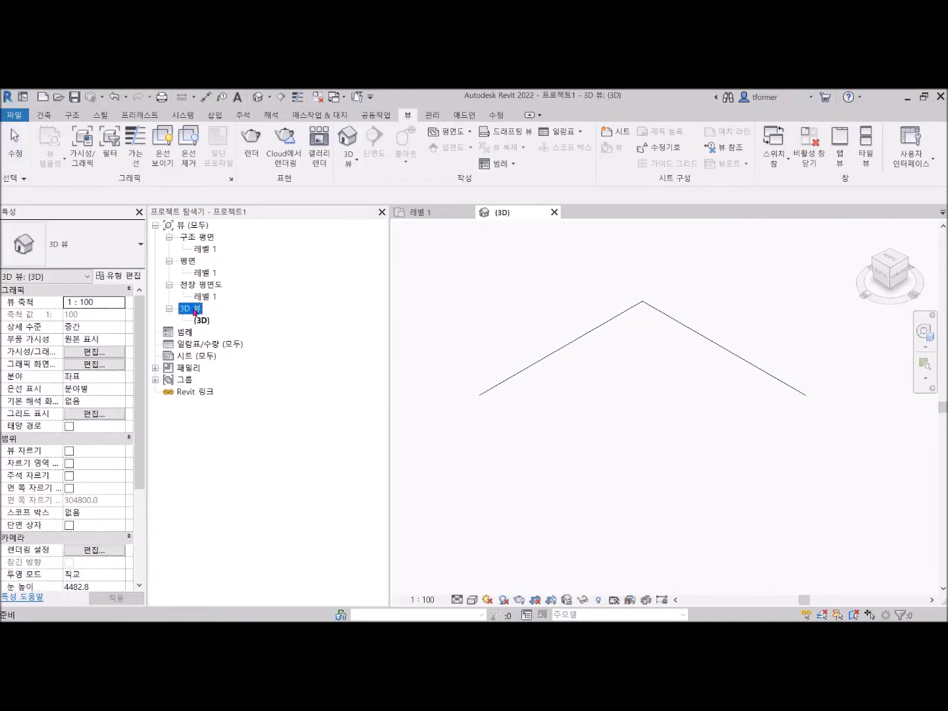
{"action": "left_click", "coordinate": [208, 325]}
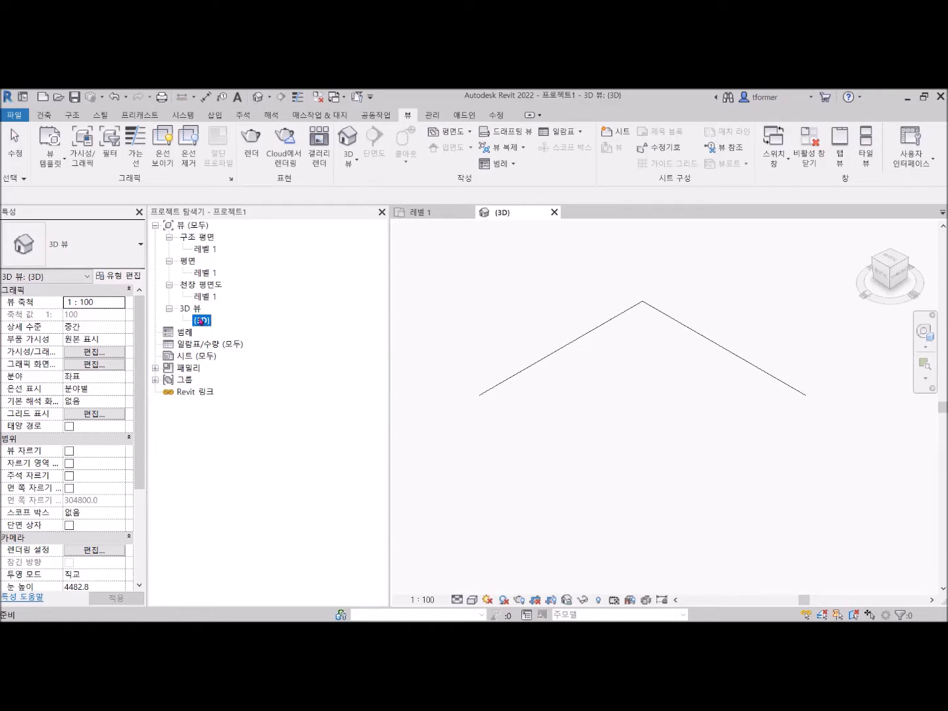
{"action": "scroll", "coordinate": [143, 461], "scroll_direction": "down", "scroll_amount": 4}
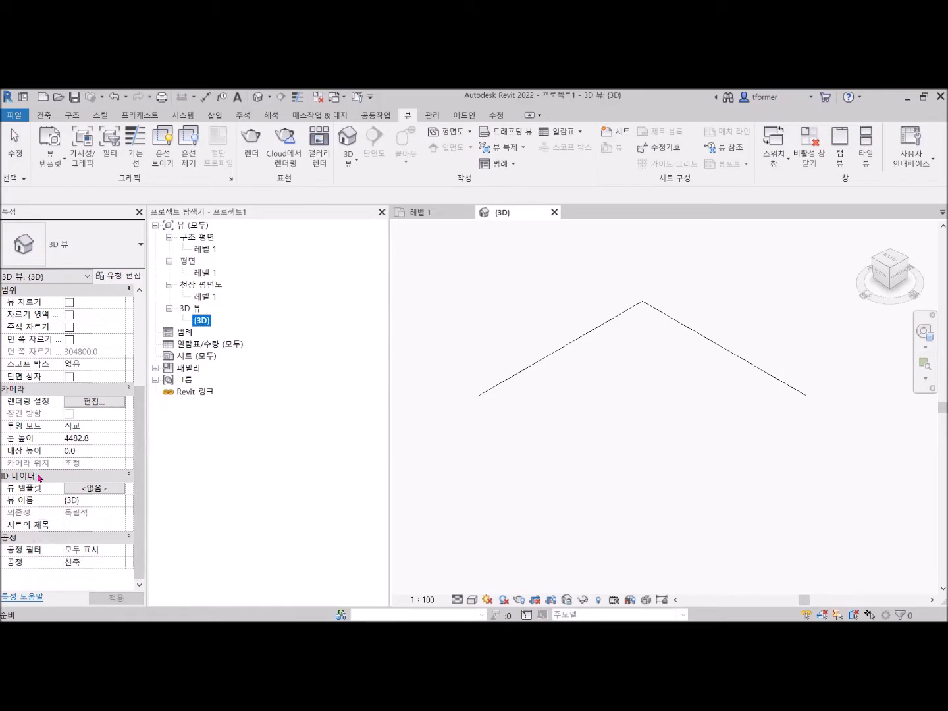
{"action": "left_click", "coordinate": [86, 501]}
{"action": "key", "text": "BackSpace"}
{"action": "type", "text": "Viewe"}
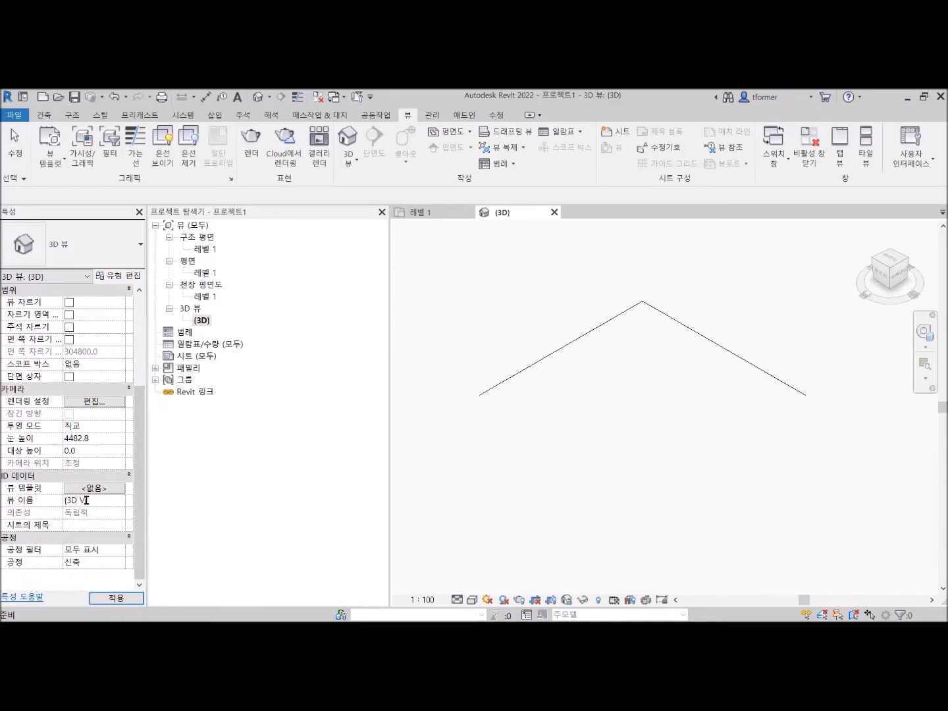
{"action": "mouse_move", "coordinate": [156, 514]}
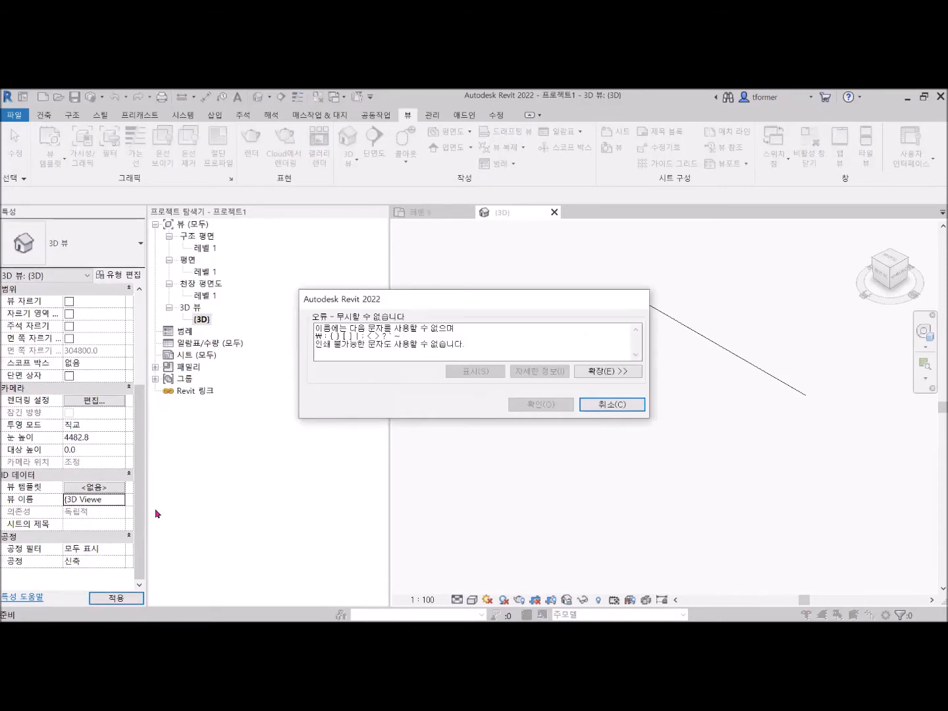
{"action": "left_click", "coordinate": [603, 403]}
- Rename the default {3D} view as 3D View, without the curly braces, and apply the change
{"action": "left_click", "coordinate": [102, 501]}
{"action": "left_click", "coordinate": [96, 500]}
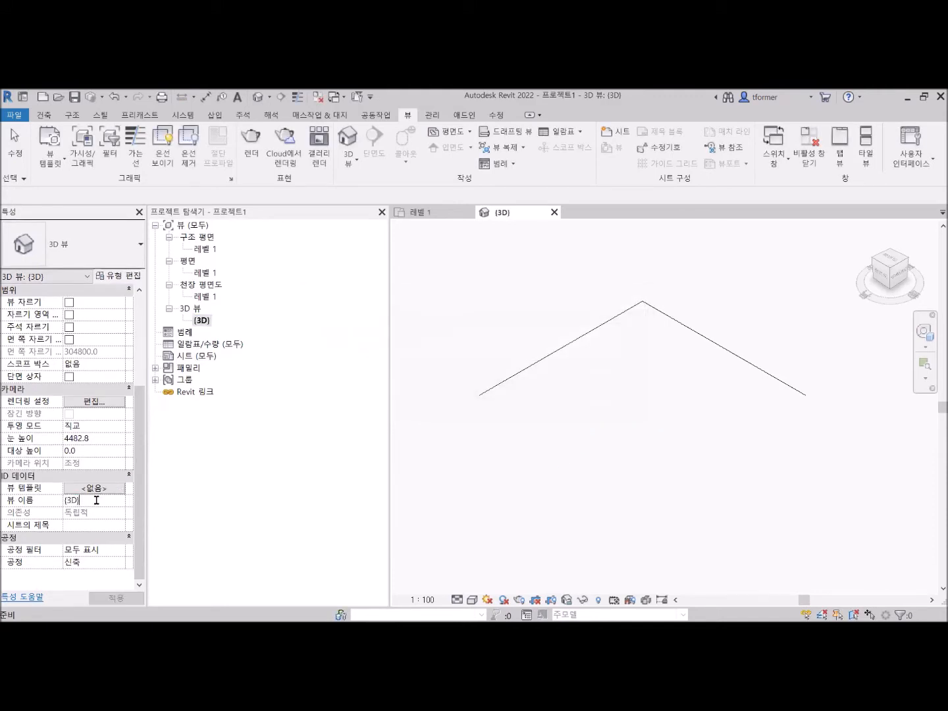
{"action": "key", "text": "BackSpace"}
{"action": "type", "text": "V"}
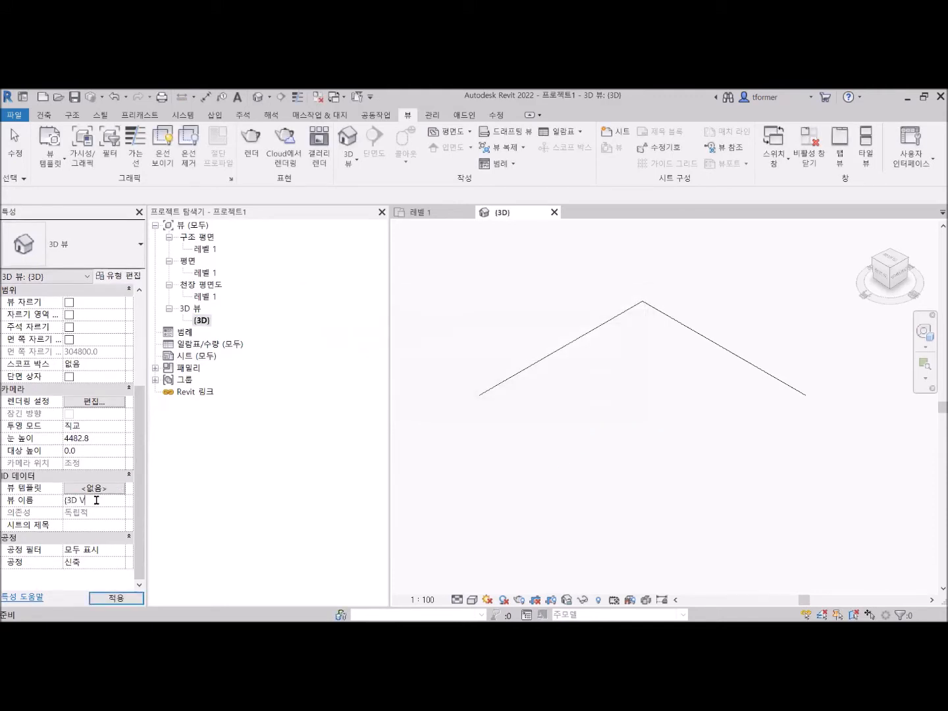
{"action": "type", "text": "iew"}
{"action": "left_click", "coordinate": [67, 501]}
{"action": "key", "text": "BackSpace"}
{"action": "key", "text": "BackSpace"}
{"action": "left_click", "coordinate": [110, 599]}
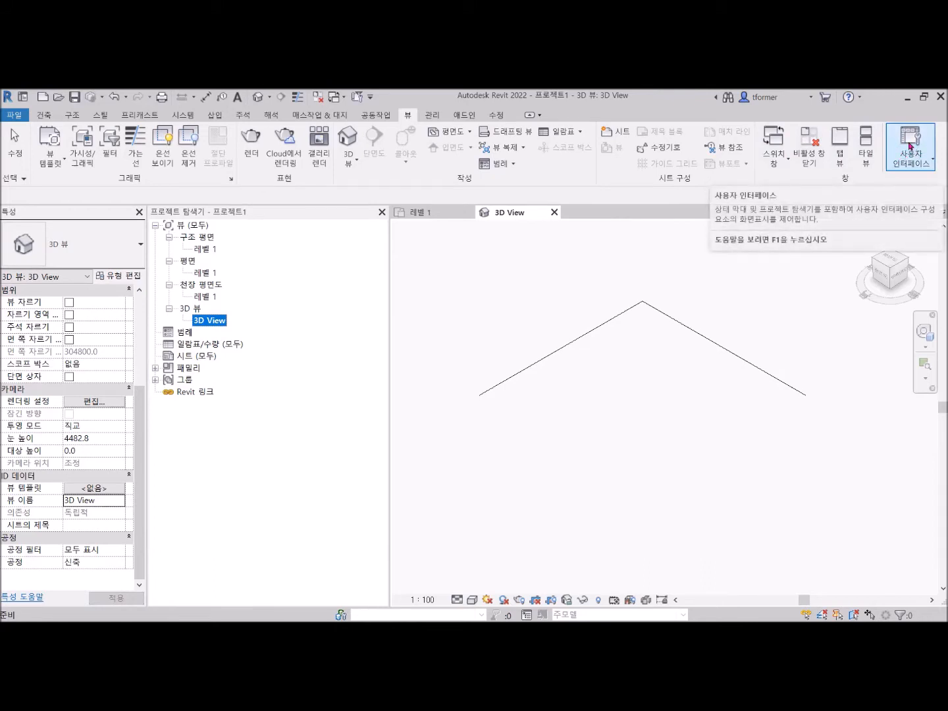
- Close the Properties palette and the Project Browser, and restore both through the user interface display options
{"action": "left_click", "coordinate": [930, 163]}
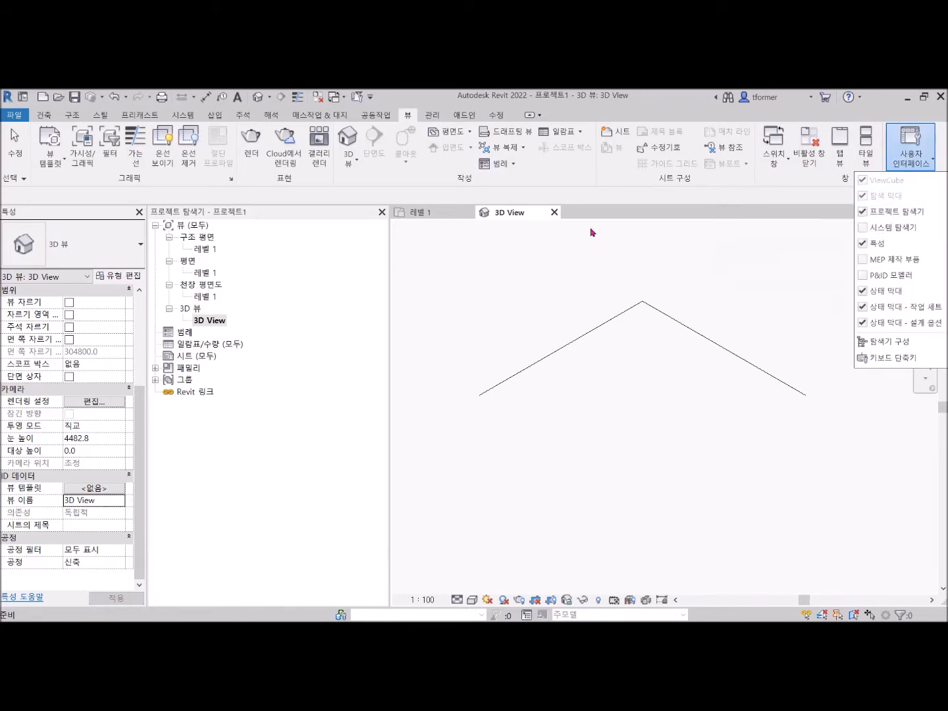
{"action": "left_click", "coordinate": [578, 275]}
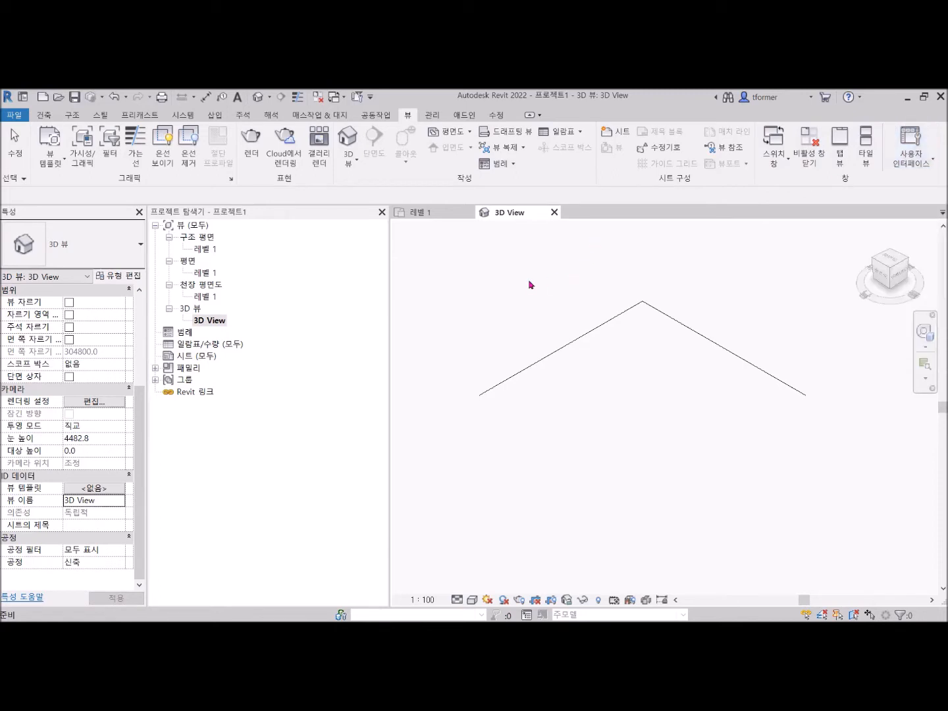
{"action": "left_click", "coordinate": [140, 213]}
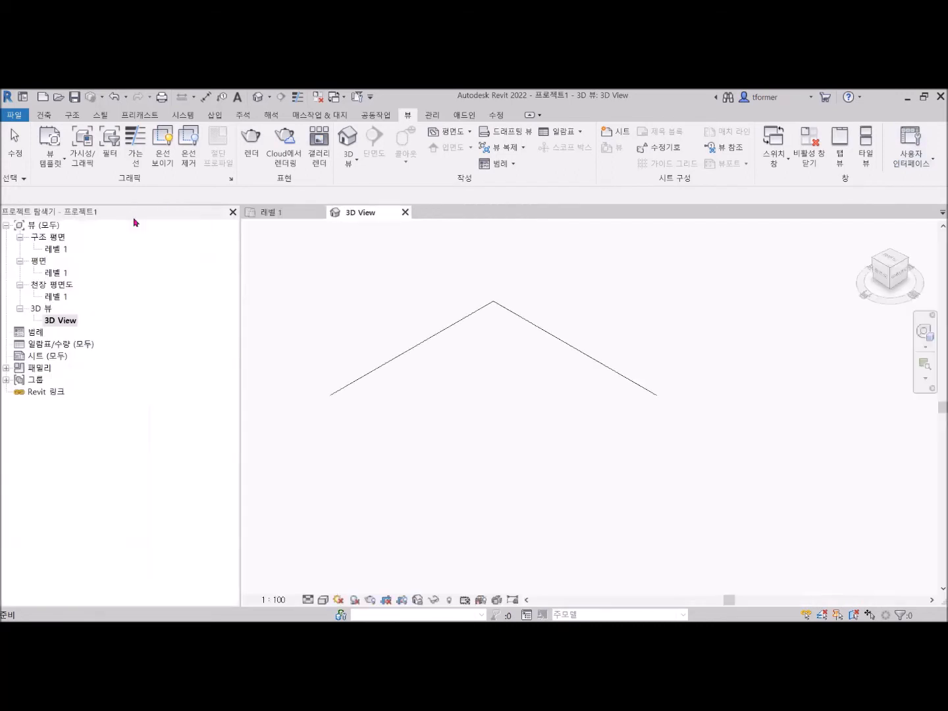
{"action": "left_click", "coordinate": [233, 212]}
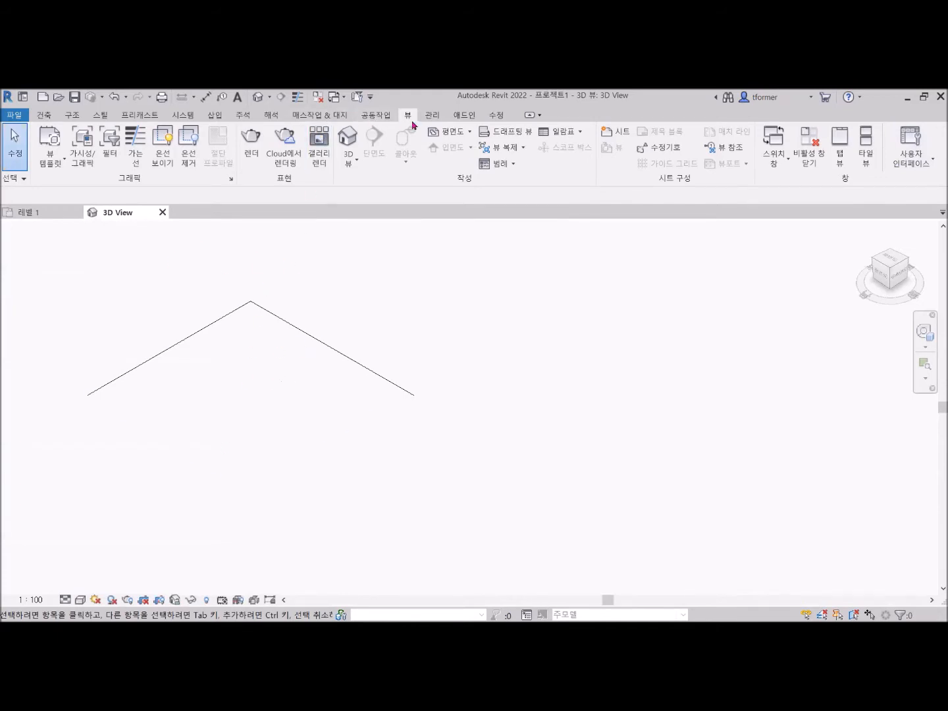
{"action": "left_click", "coordinate": [933, 159]}
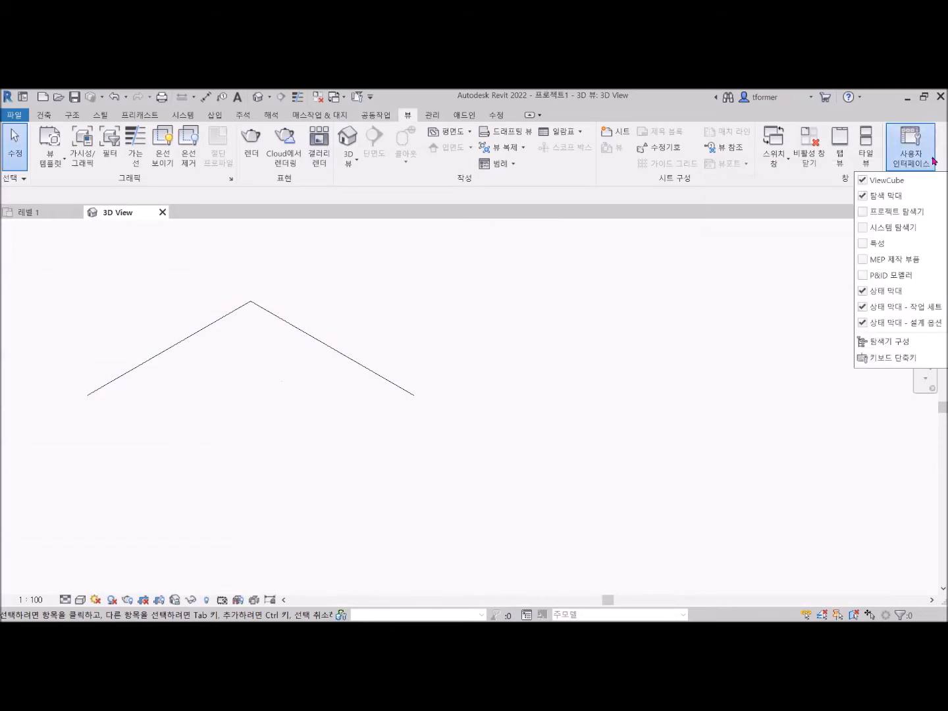
{"action": "left_click", "coordinate": [863, 216]}
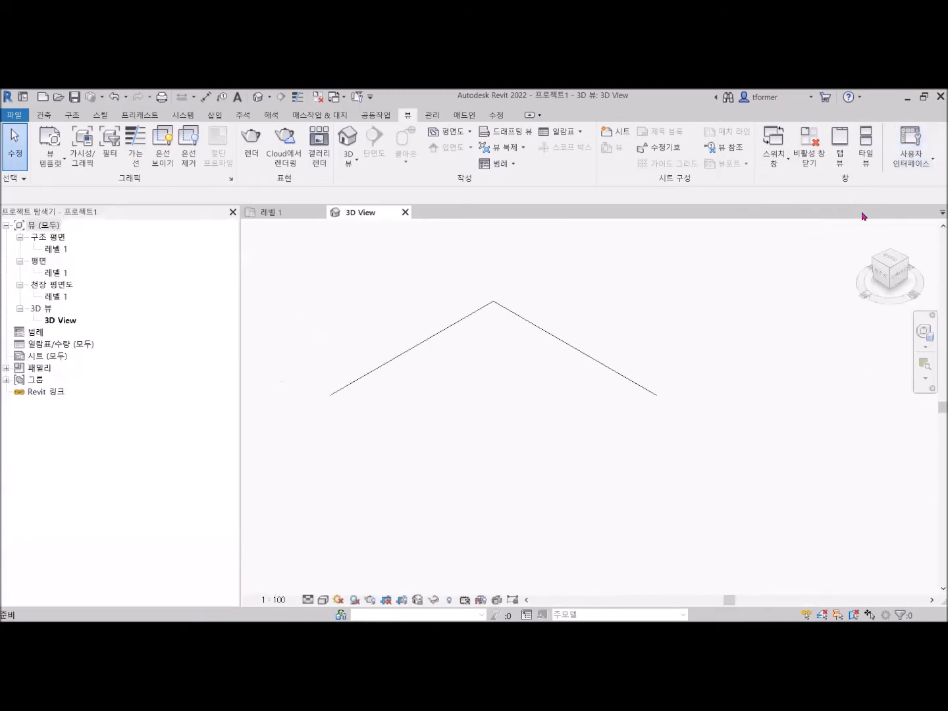
{"action": "left_click", "coordinate": [934, 163]}
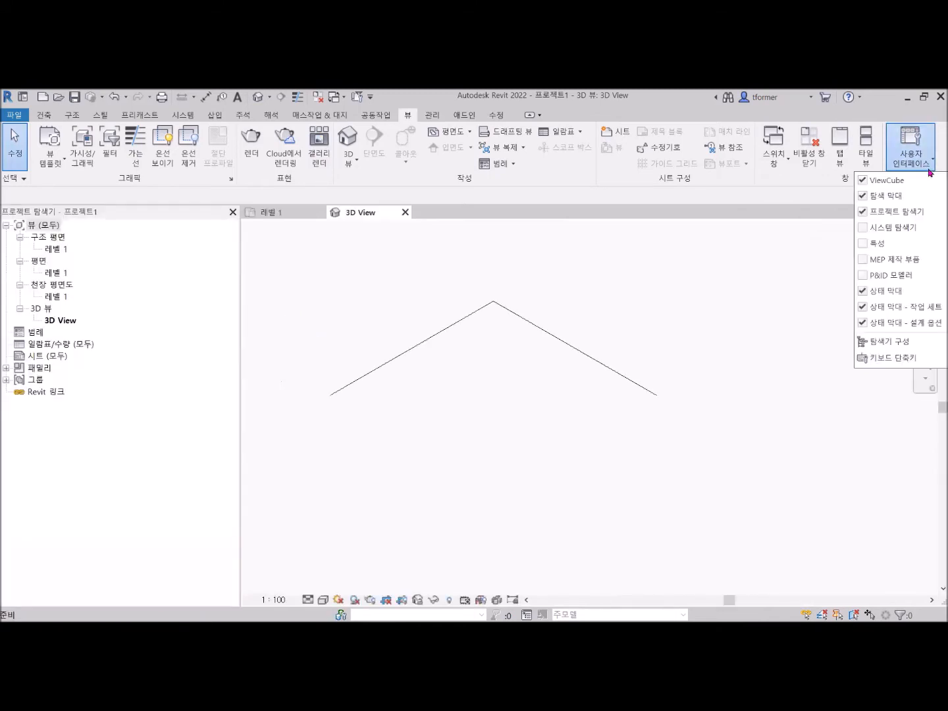
{"action": "left_click", "coordinate": [864, 244]}
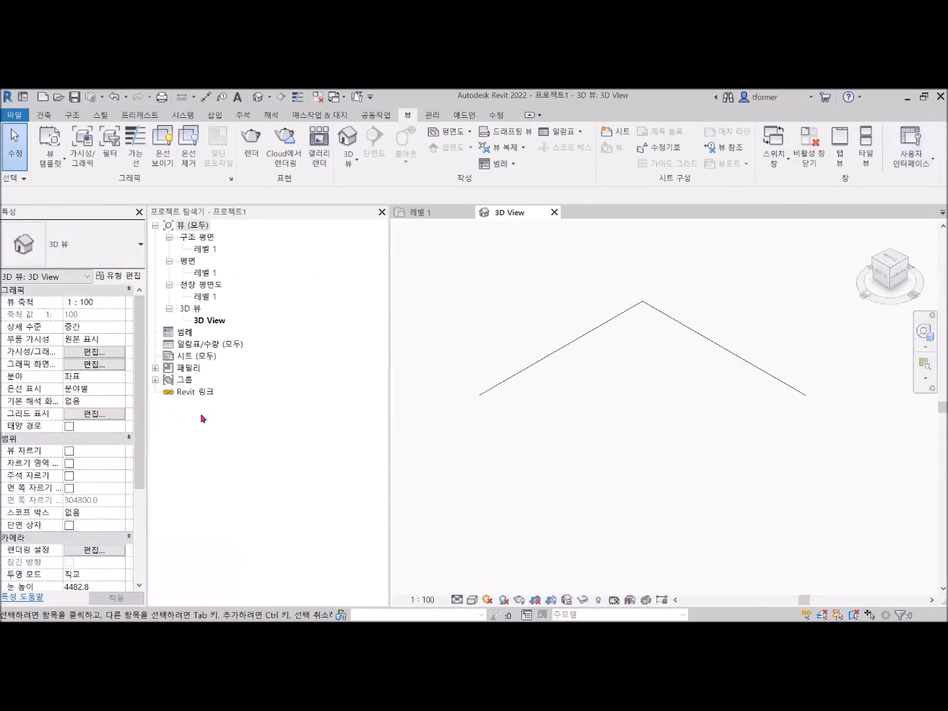
{"action": "left_click", "coordinate": [932, 163]}
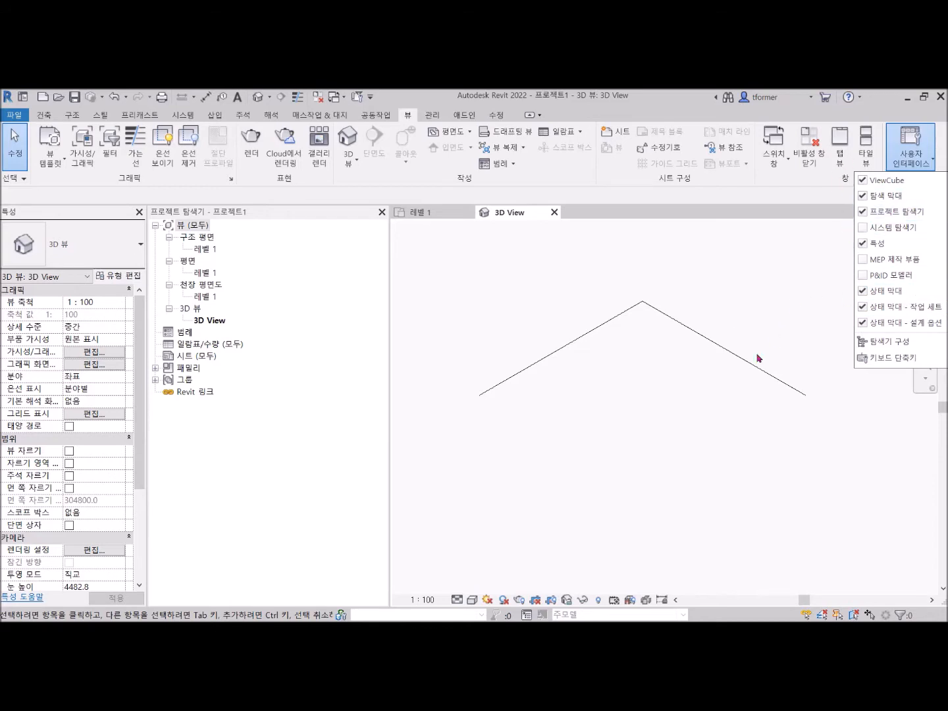
{"action": "left_click", "coordinate": [651, 393]}
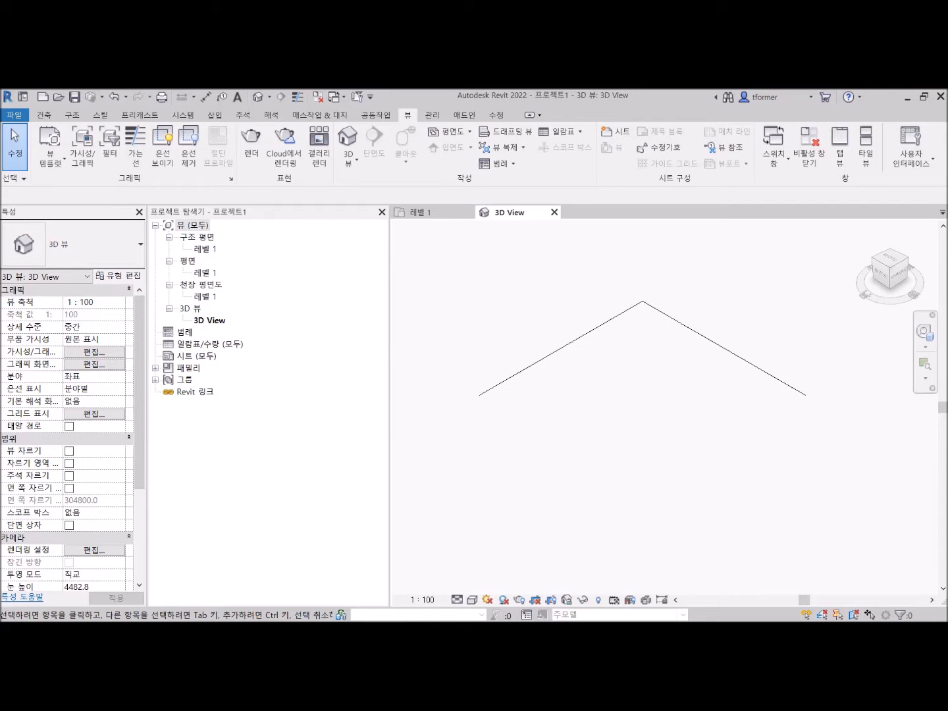
- Link the IFC file out.ifc from D:\TeklaStructuresModels\0910-simple\IFC into the project
{"action": "mouse_move", "coordinate": [922, 622]}
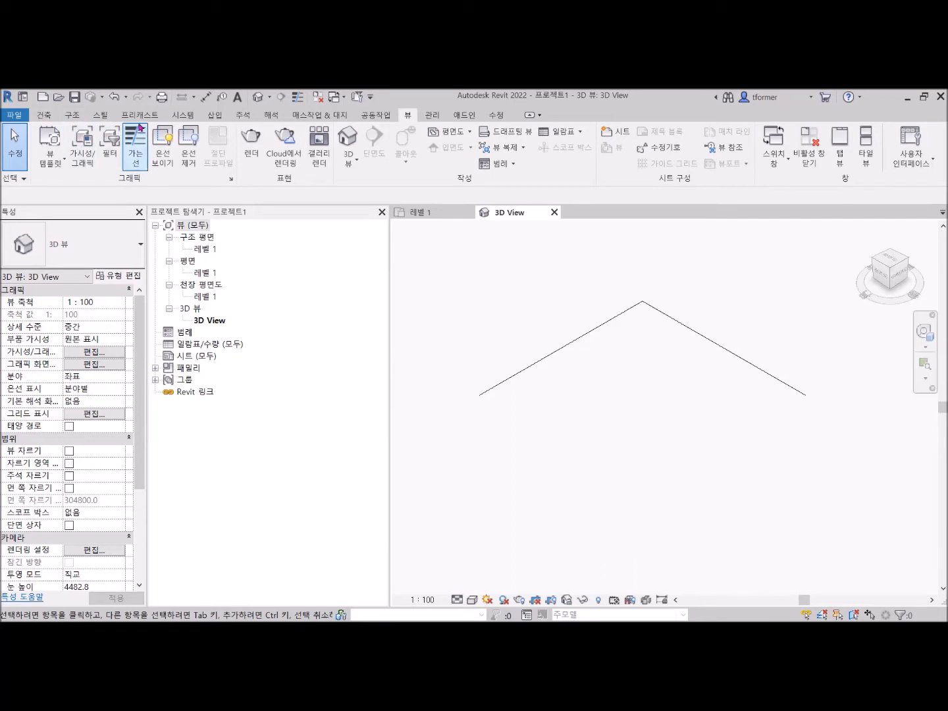
{"action": "left_click", "coordinate": [217, 115]}
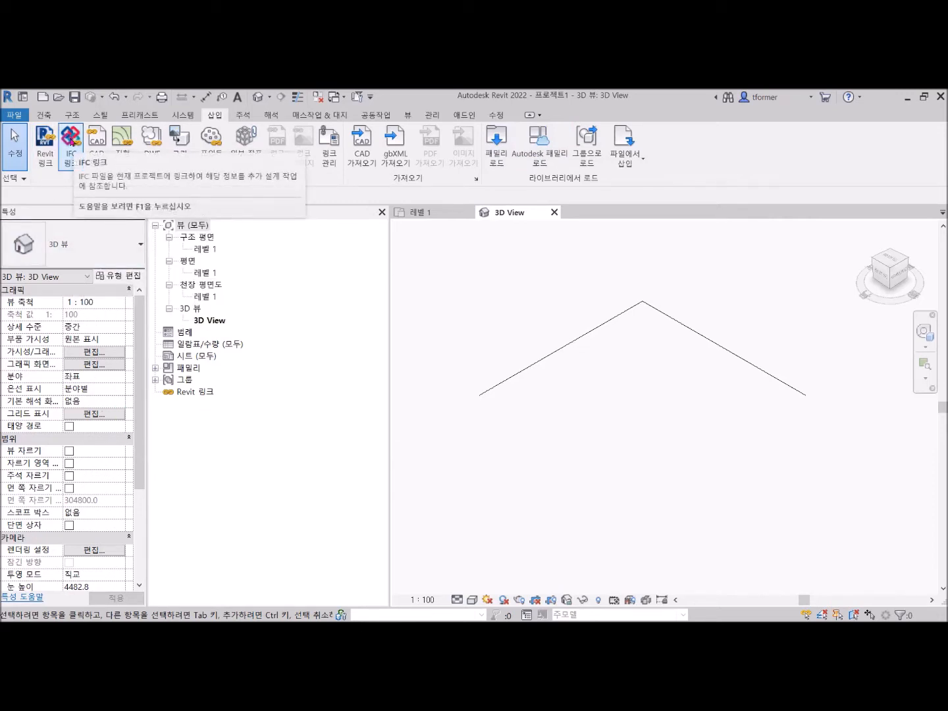
{"action": "left_click", "coordinate": [70, 141]}
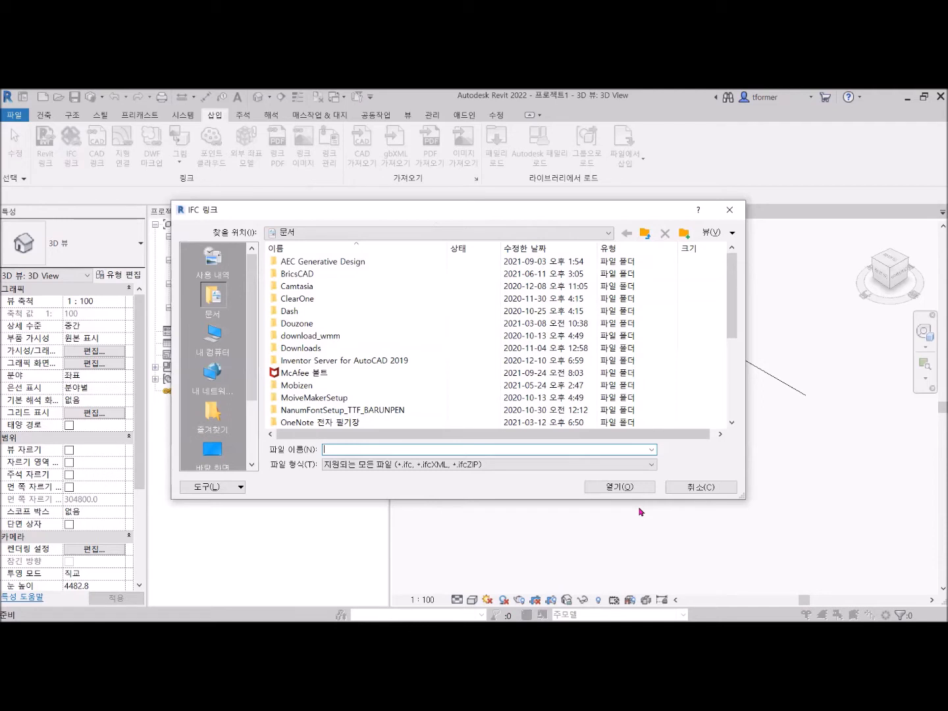
{"action": "left_click", "coordinate": [607, 233]}
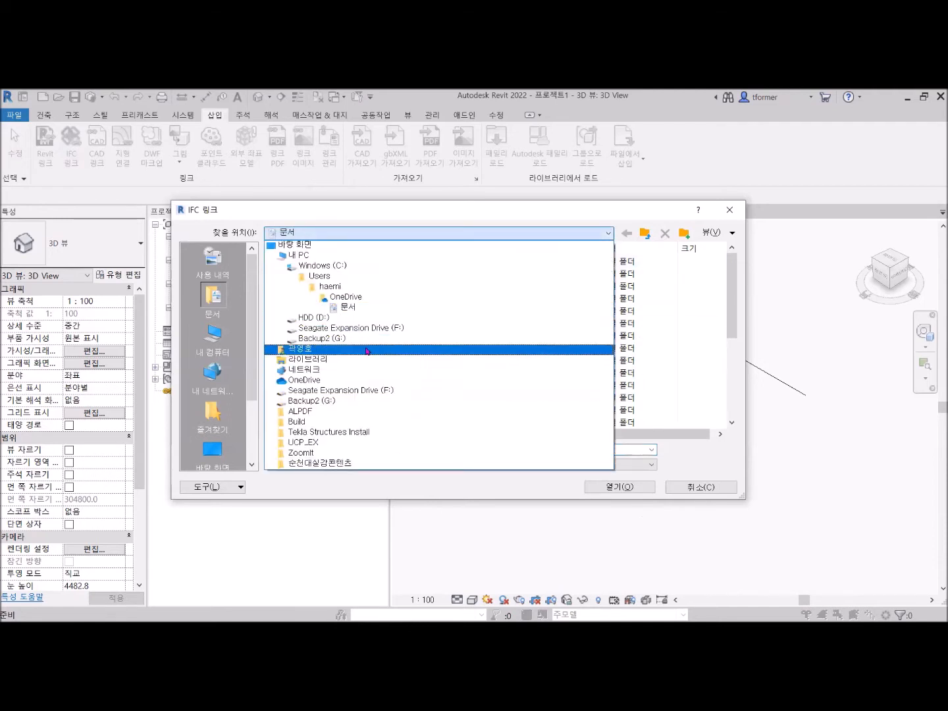
{"action": "left_click", "coordinate": [340, 317]}
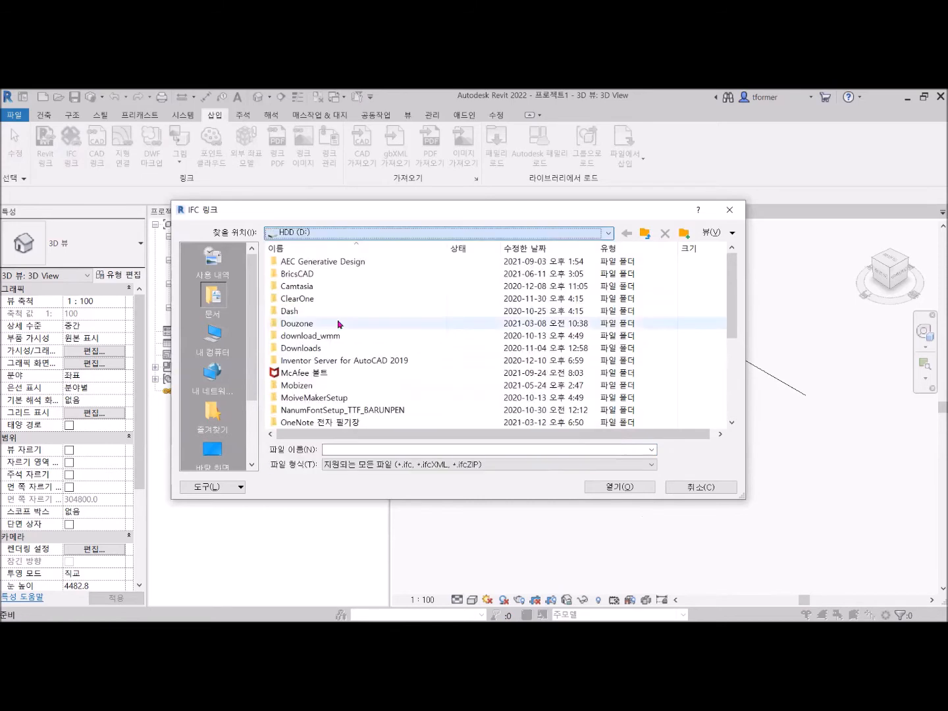
{"action": "scroll", "coordinate": [317, 364], "scroll_direction": "down", "scroll_amount": 2}
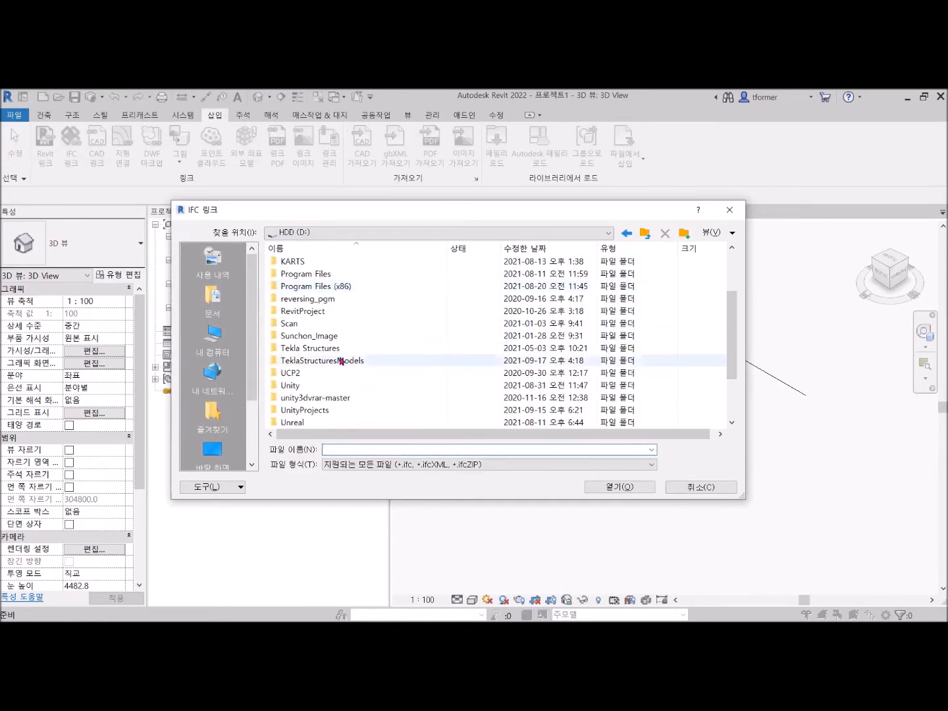
{"action": "left_click", "coordinate": [338, 360]}
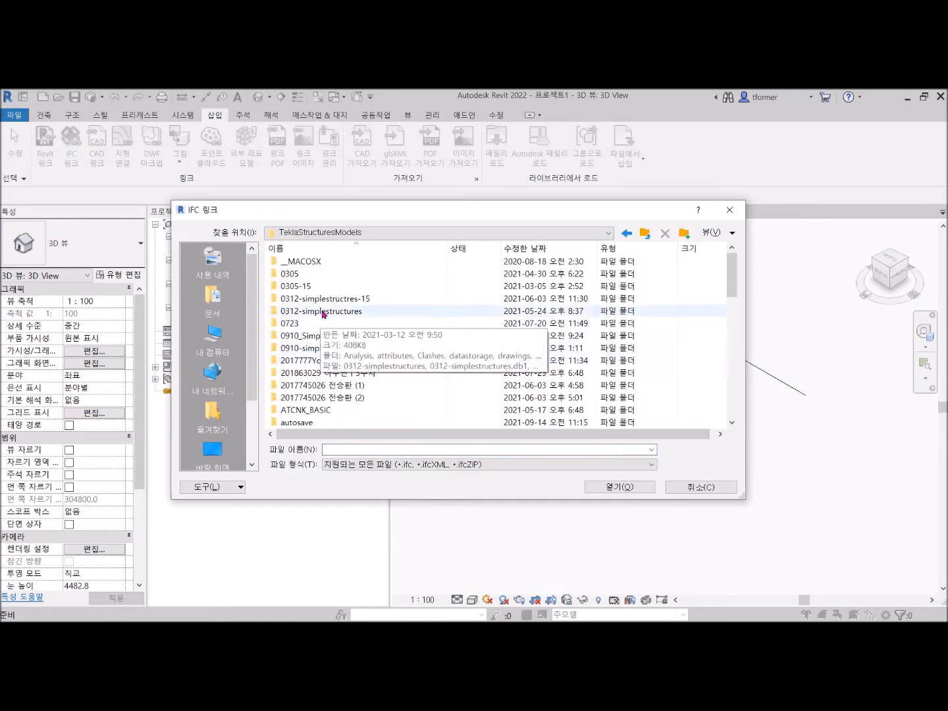
{"action": "double_click", "coordinate": [322, 351]}
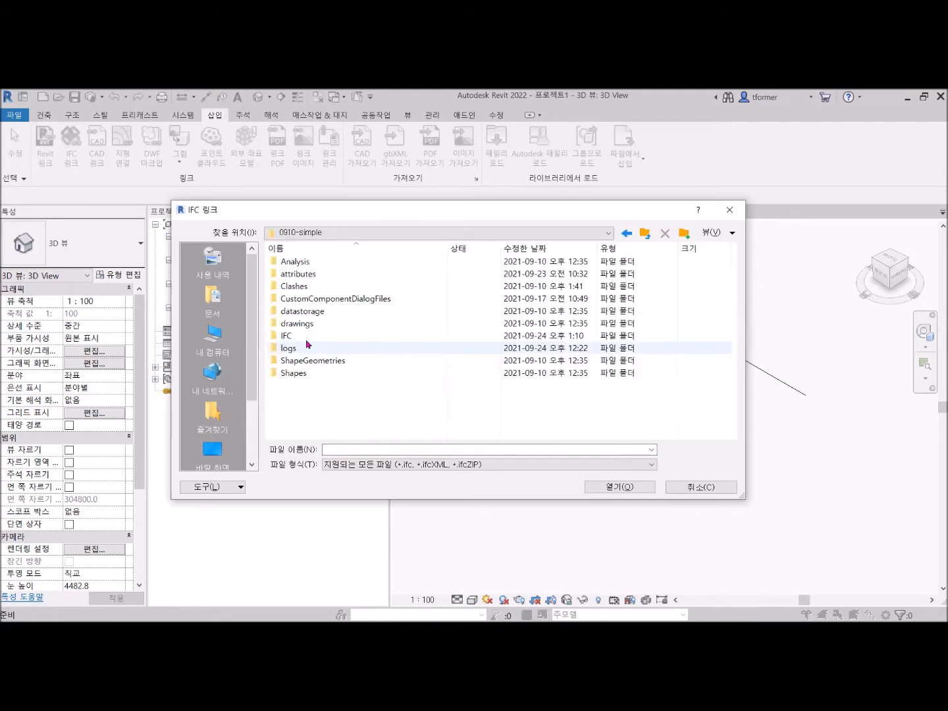
{"action": "double_click", "coordinate": [301, 337]}
{"action": "left_click", "coordinate": [283, 263]}
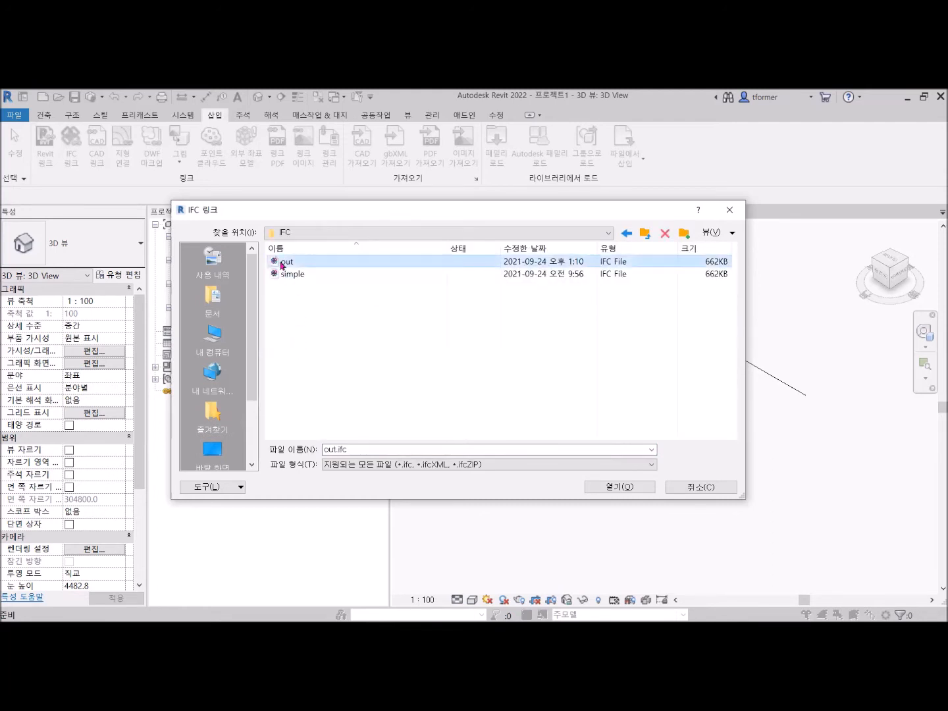
{"action": "left_click", "coordinate": [631, 490]}
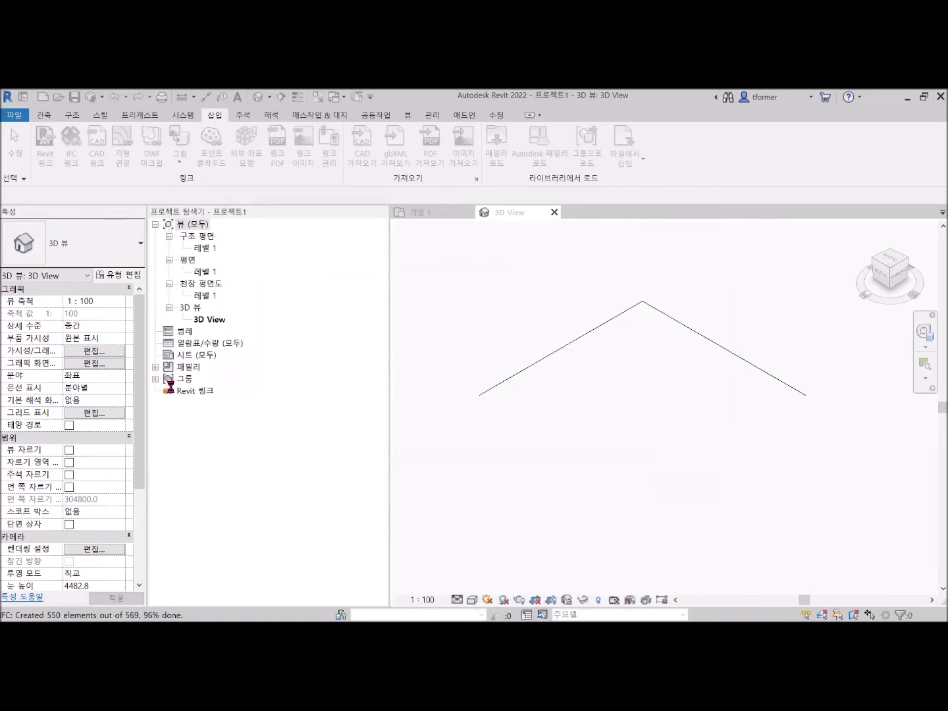
- Examine the out.ifc entry under Revit 링크 and the linked frame model with its level markers in the 3D view
{"action": "left_click", "coordinate": [156, 392]}
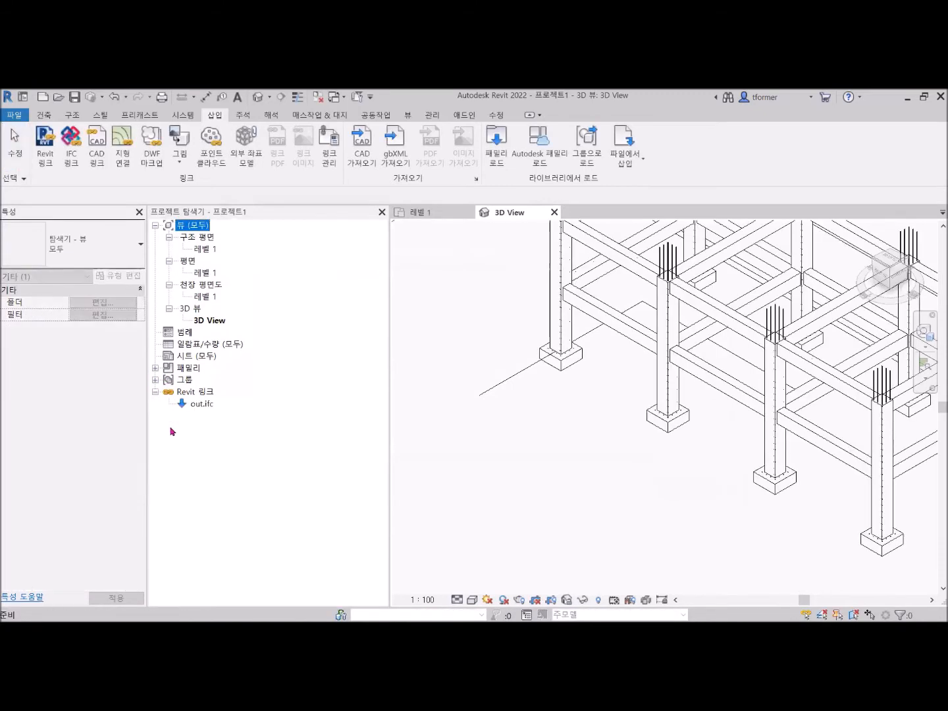
{"action": "left_click", "coordinate": [195, 407]}
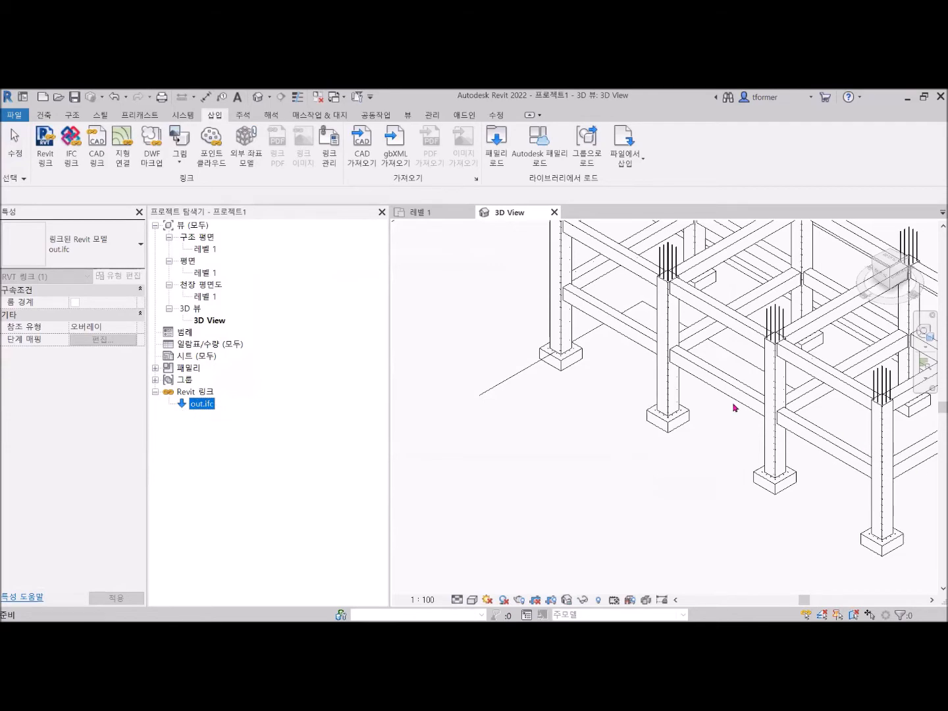
{"action": "scroll", "coordinate": [741, 403], "scroll_direction": "down", "scroll_amount": 3}
{"action": "left_click", "coordinate": [666, 488]}
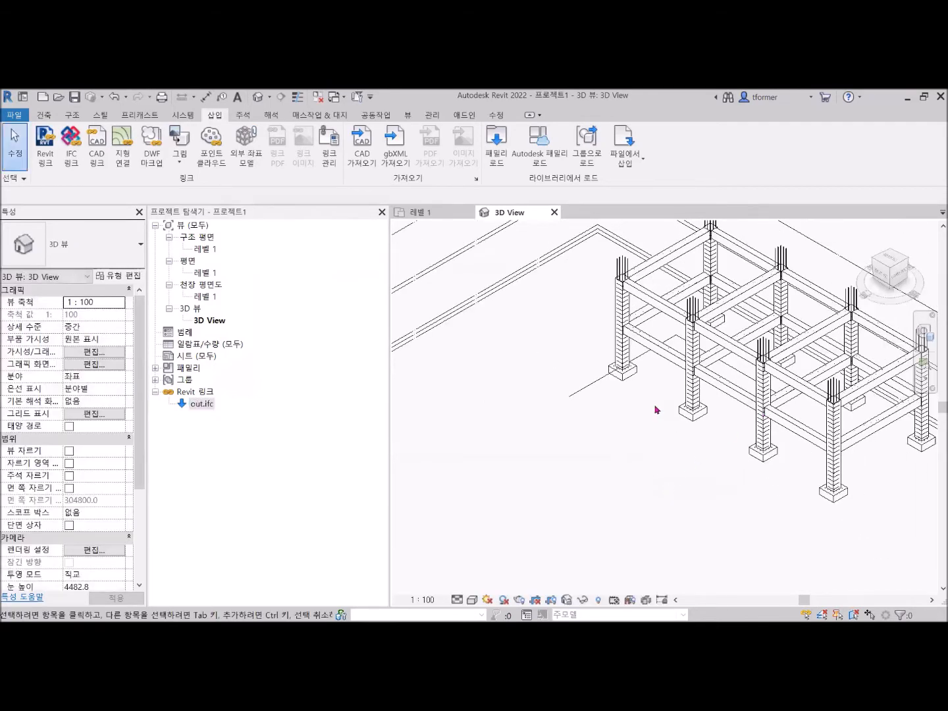
{"action": "scroll", "coordinate": [652, 403], "scroll_direction": "down", "scroll_amount": 2}
{"action": "scroll", "coordinate": [652, 403], "scroll_direction": "down", "scroll_amount": 1}
{"action": "scroll", "coordinate": [479, 373], "scroll_direction": "up", "scroll_amount": 3}
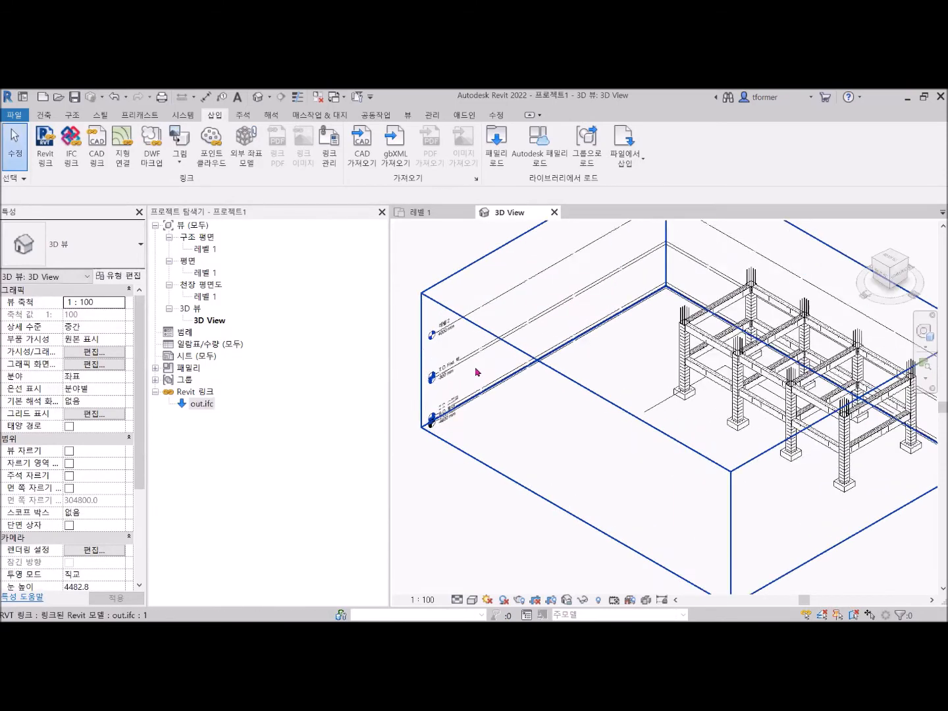
{"action": "scroll", "coordinate": [472, 377], "scroll_direction": "up", "scroll_amount": 2}
{"action": "middle_click_drag", "start_coordinate": [486, 380], "coordinate": [591, 393]}
{"action": "scroll", "coordinate": [529, 388], "scroll_direction": "up", "scroll_amount": 2}
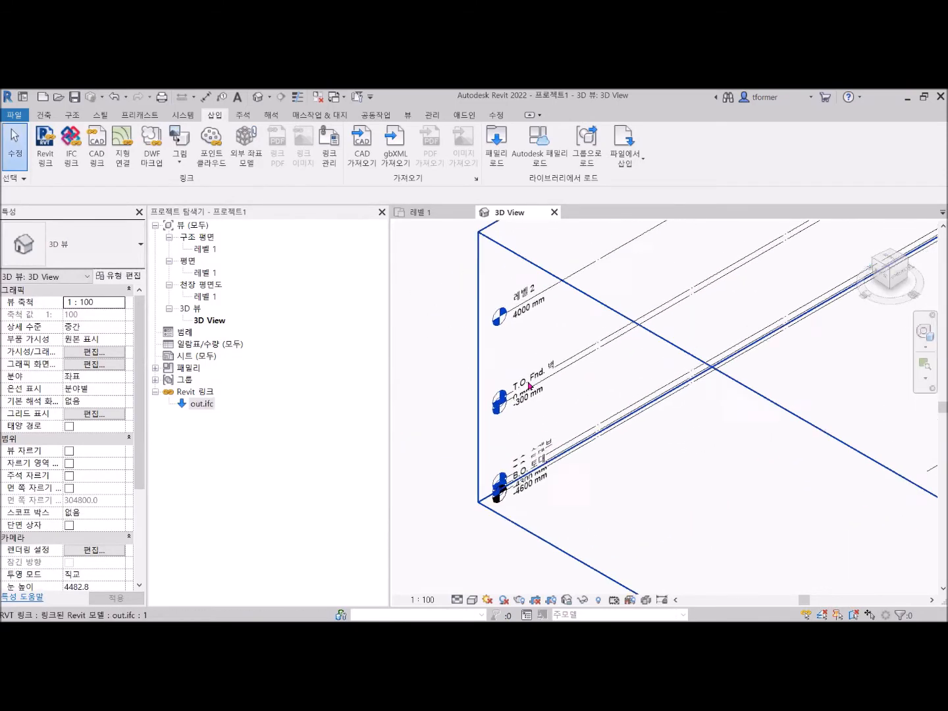
{"action": "scroll", "coordinate": [530, 388], "scroll_direction": "up", "scroll_amount": 1}
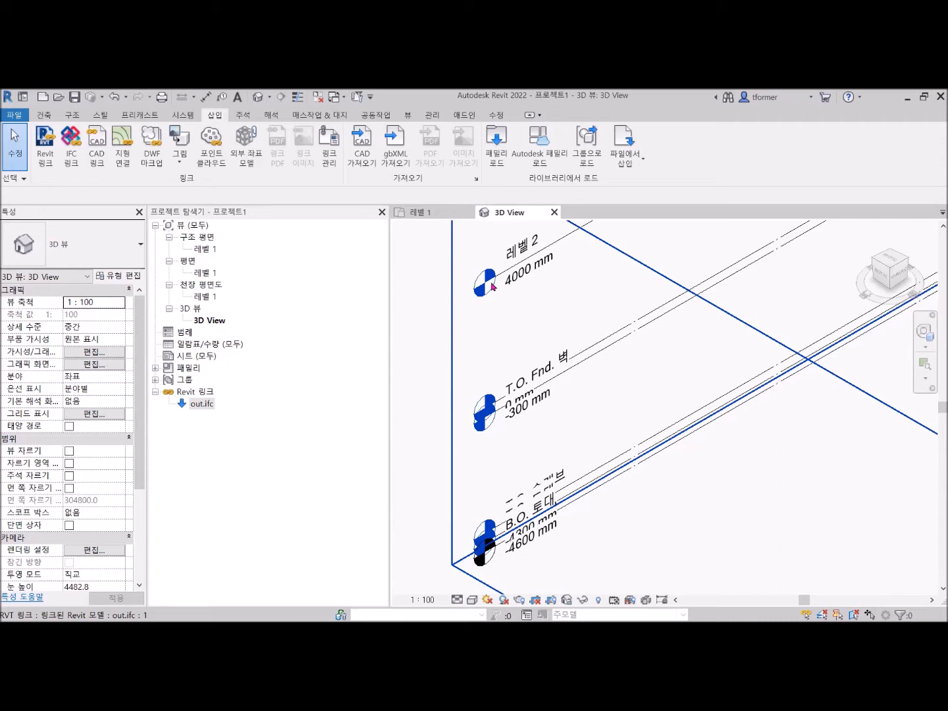
{"action": "scroll", "coordinate": [557, 327], "scroll_direction": "down", "scroll_amount": 2}
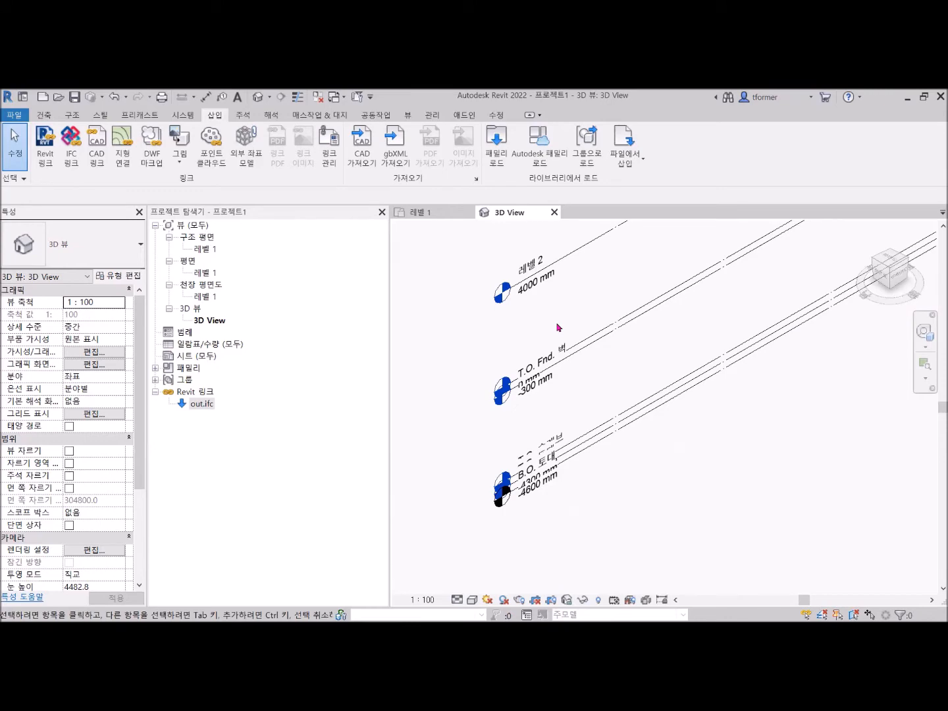
- Examine how the linked out.ifc frame model and its levels select together as one object in the 3D view
{"action": "scroll", "coordinate": [642, 368], "scroll_direction": "down", "scroll_amount": 4}
{"action": "middle_click_drag", "start_coordinate": [699, 392], "coordinate": [454, 448]}
{"action": "left_click", "coordinate": [537, 347]}
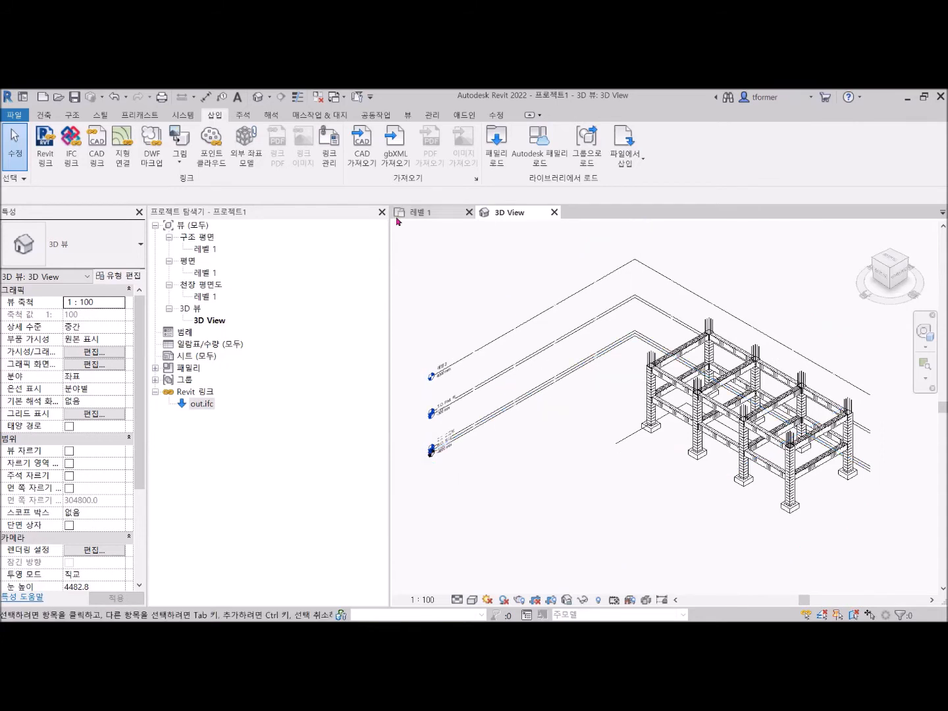
{"action": "left_click", "coordinate": [502, 340]}
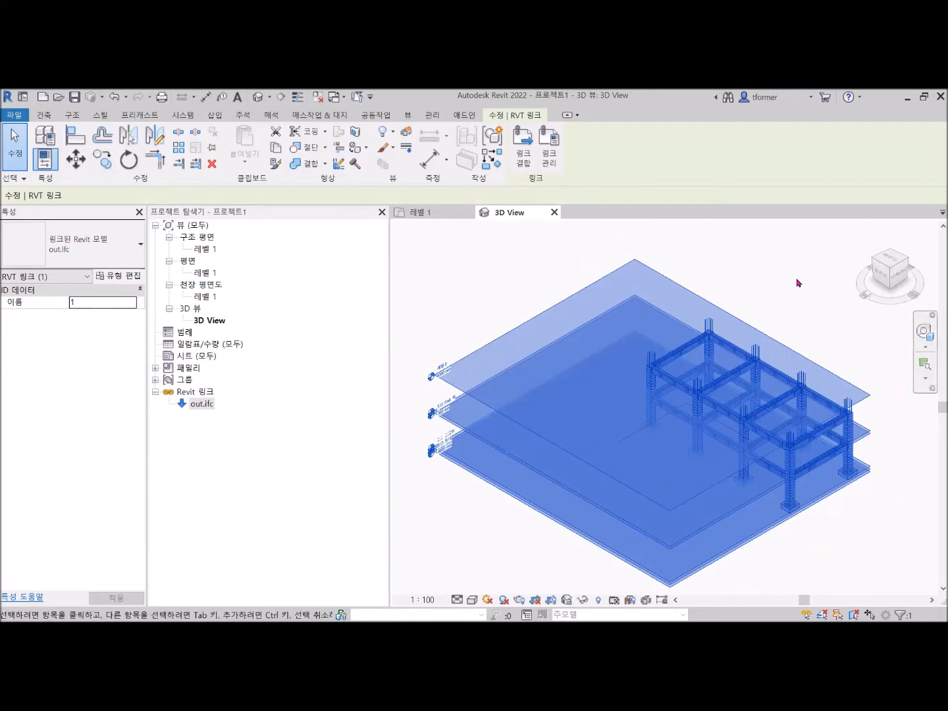
{"action": "left_click", "coordinate": [768, 270]}
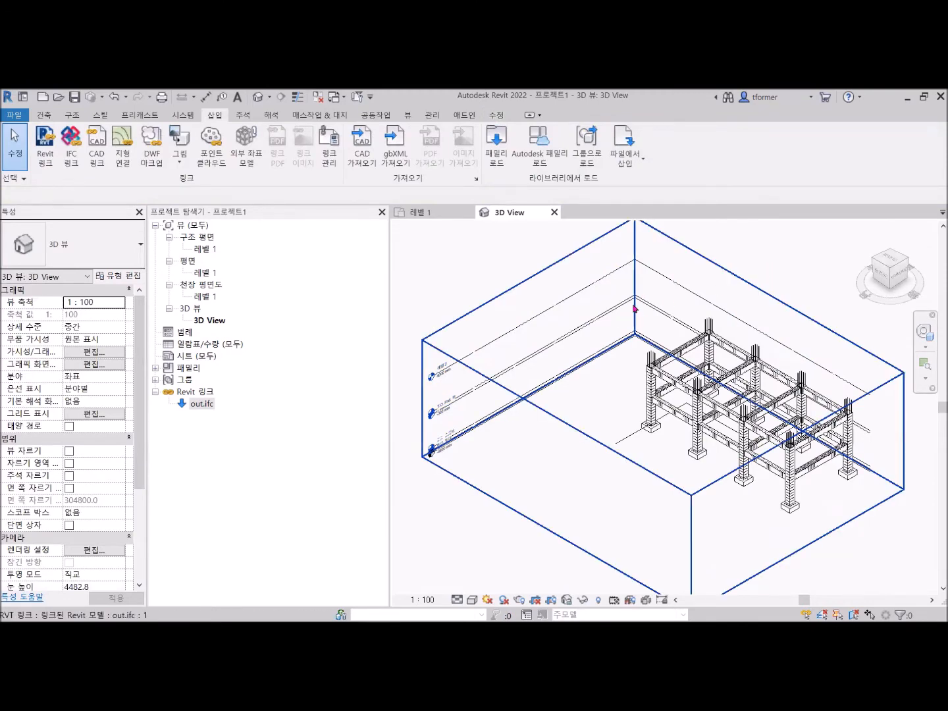
{"action": "left_click", "coordinate": [634, 308]}
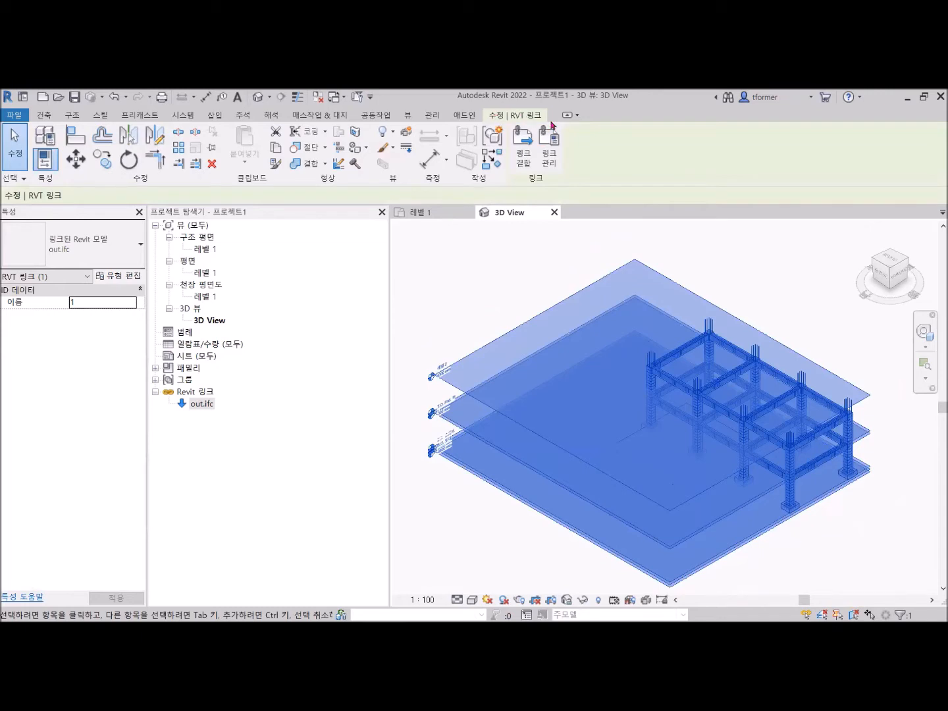
{"action": "left_click", "coordinate": [501, 268]}
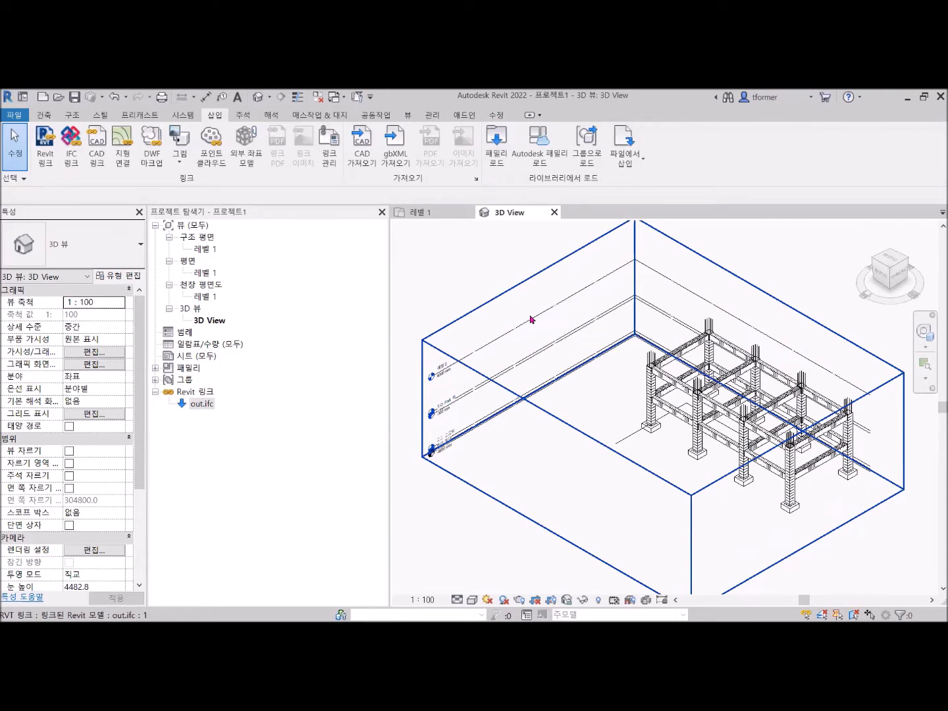
- Unload the out.ifc link through Manage Links, enabling the option to always unload links
{"action": "left_click", "coordinate": [531, 320]}
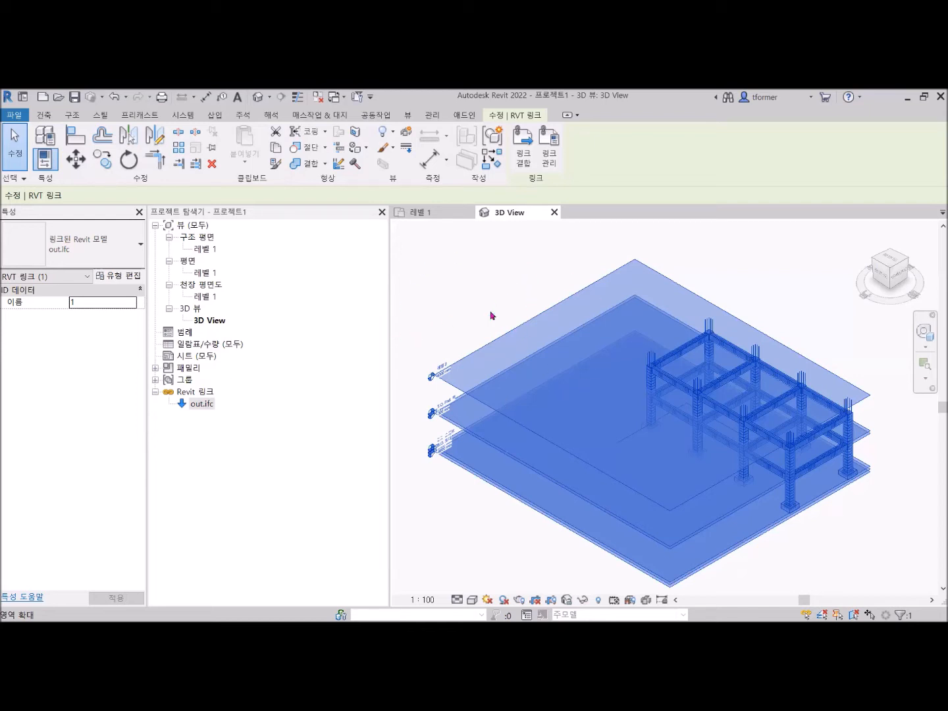
{"action": "left_click", "coordinate": [553, 144]}
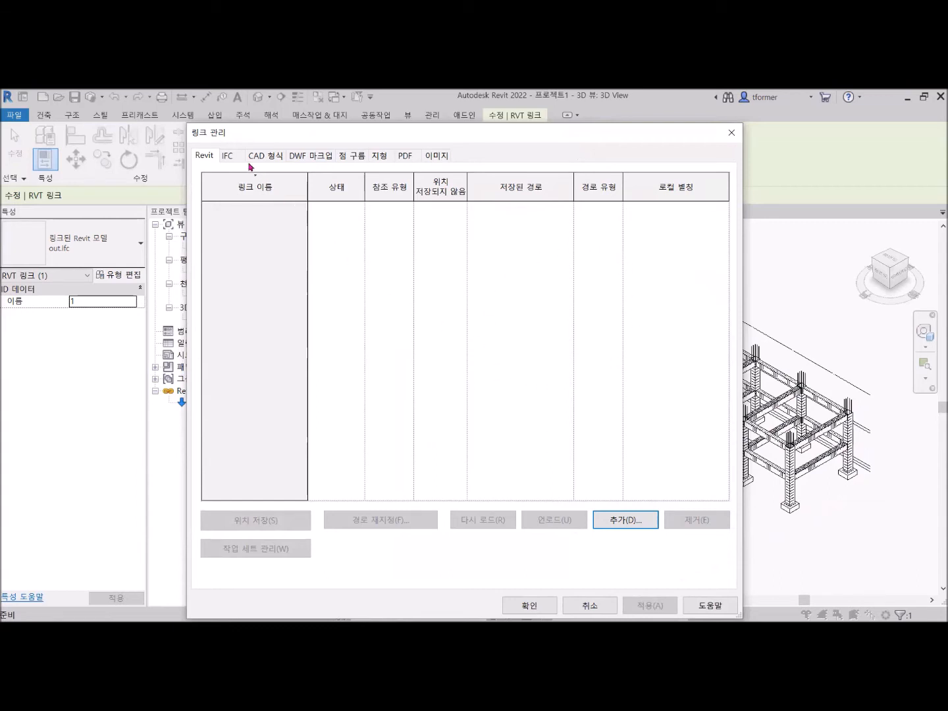
{"action": "left_click", "coordinate": [228, 156]}
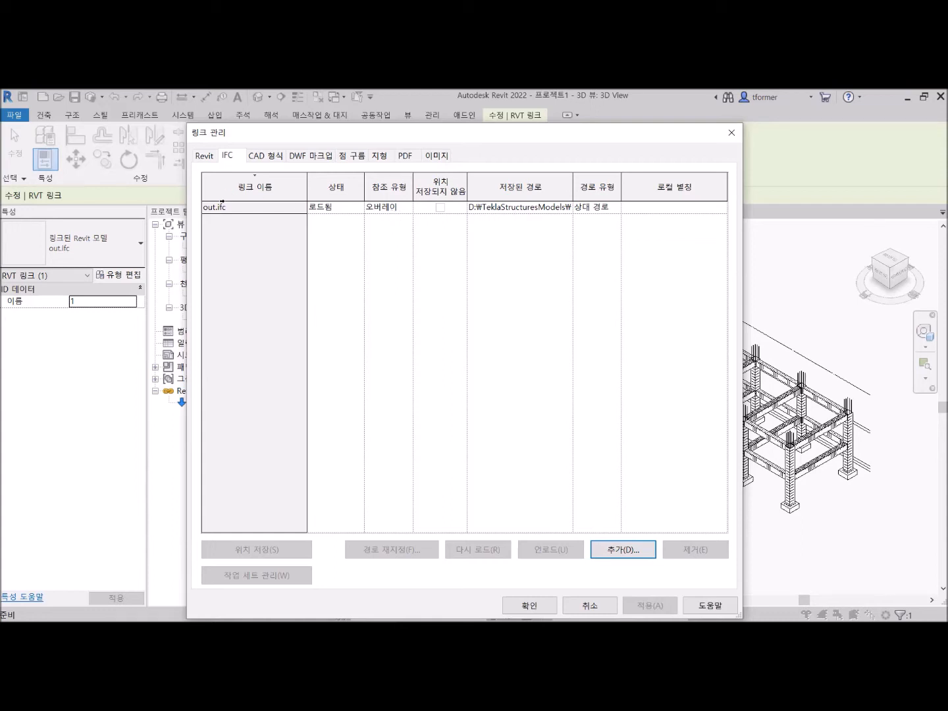
{"action": "left_click", "coordinate": [224, 208]}
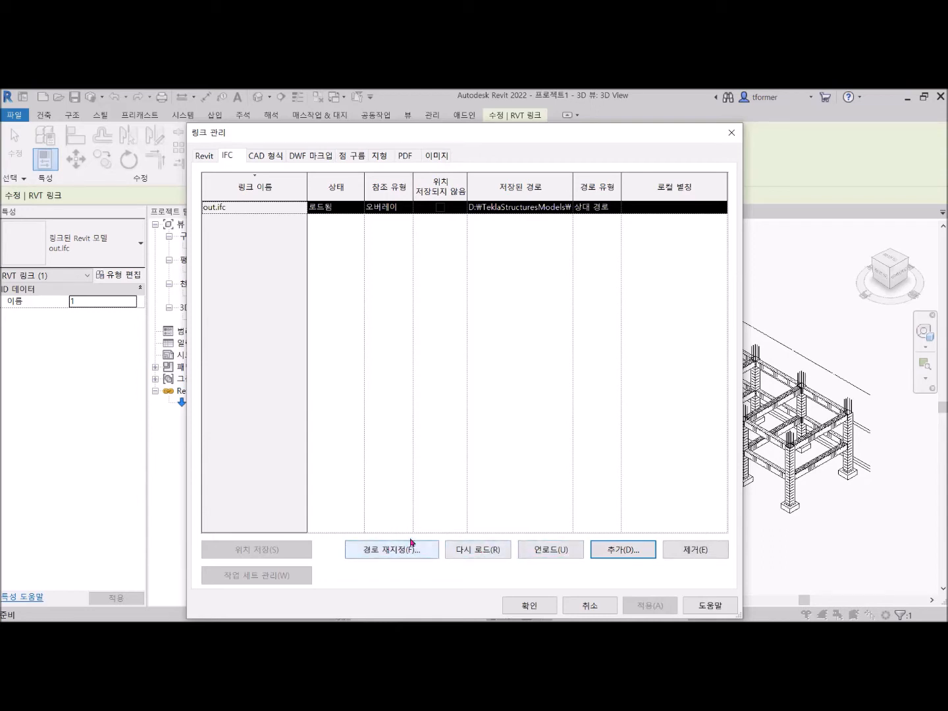
{"action": "left_click", "coordinate": [538, 550]}
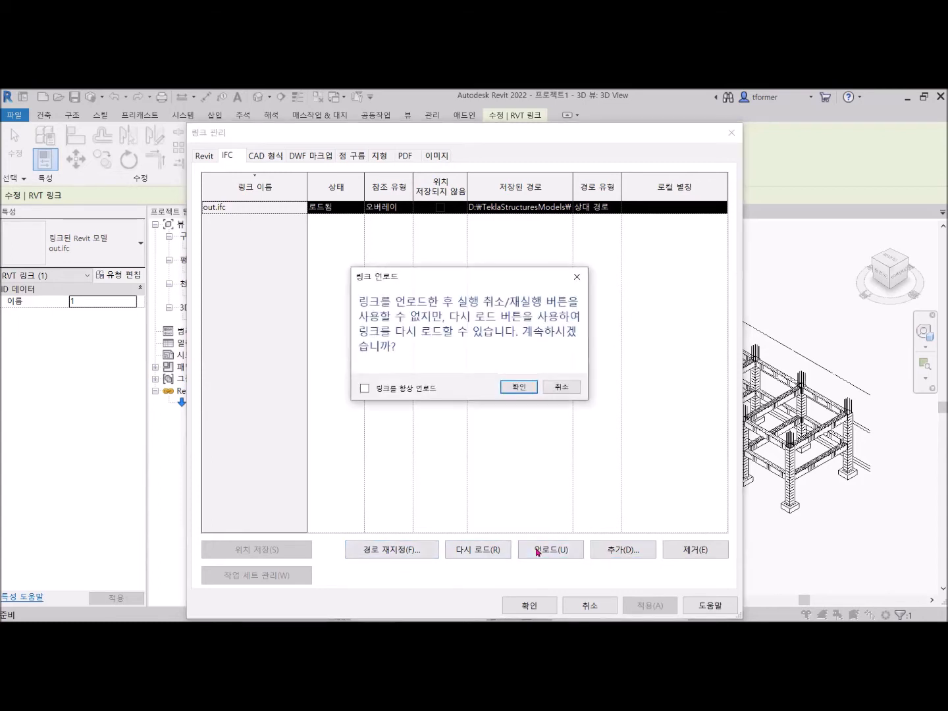
{"action": "left_click", "coordinate": [366, 389]}
{"action": "left_click", "coordinate": [513, 389]}
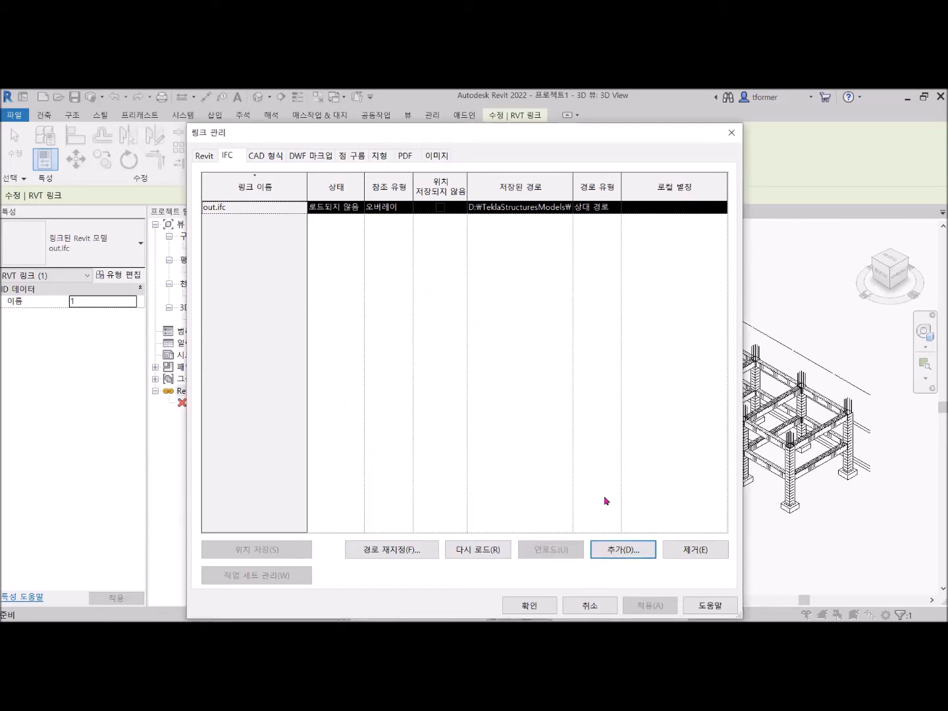
{"action": "left_click", "coordinate": [550, 601]}
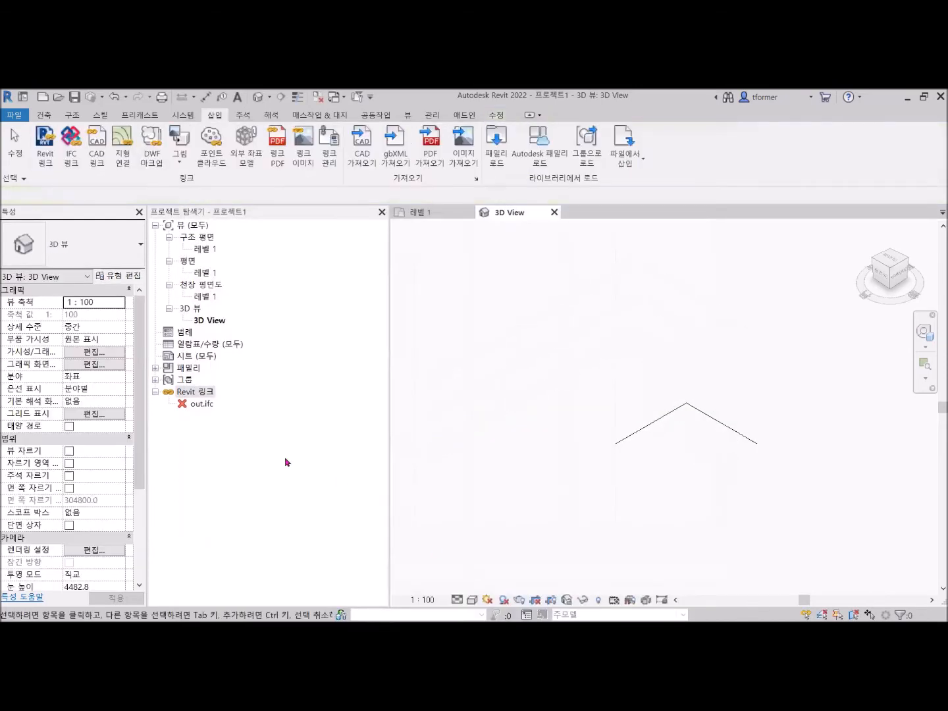
- Reload the out.ifc link
{"action": "left_click", "coordinate": [204, 406]}
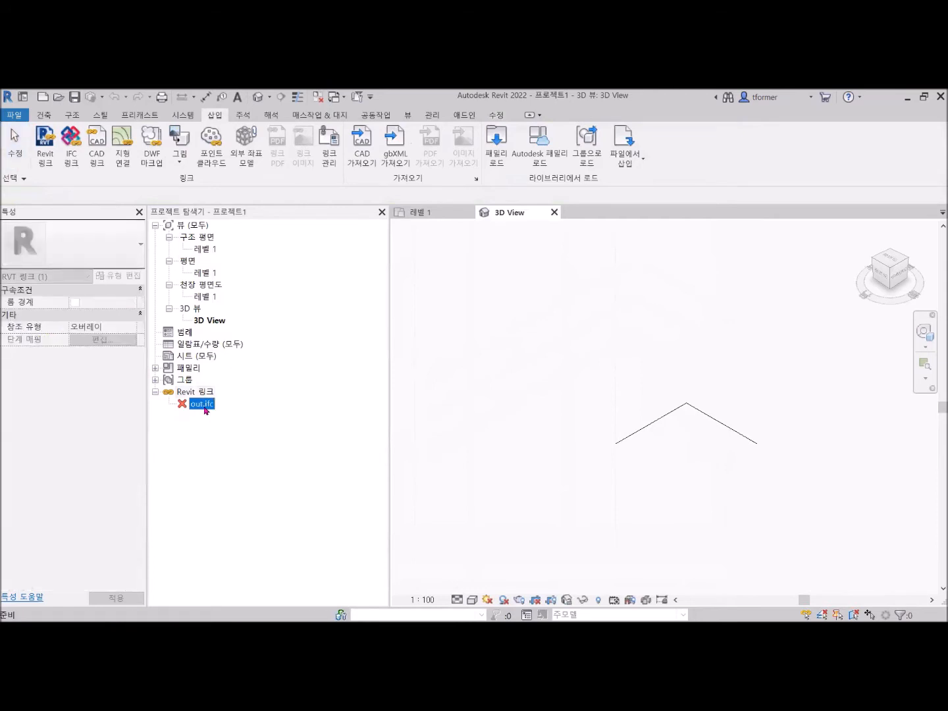
{"action": "right_click", "coordinate": [205, 410]}
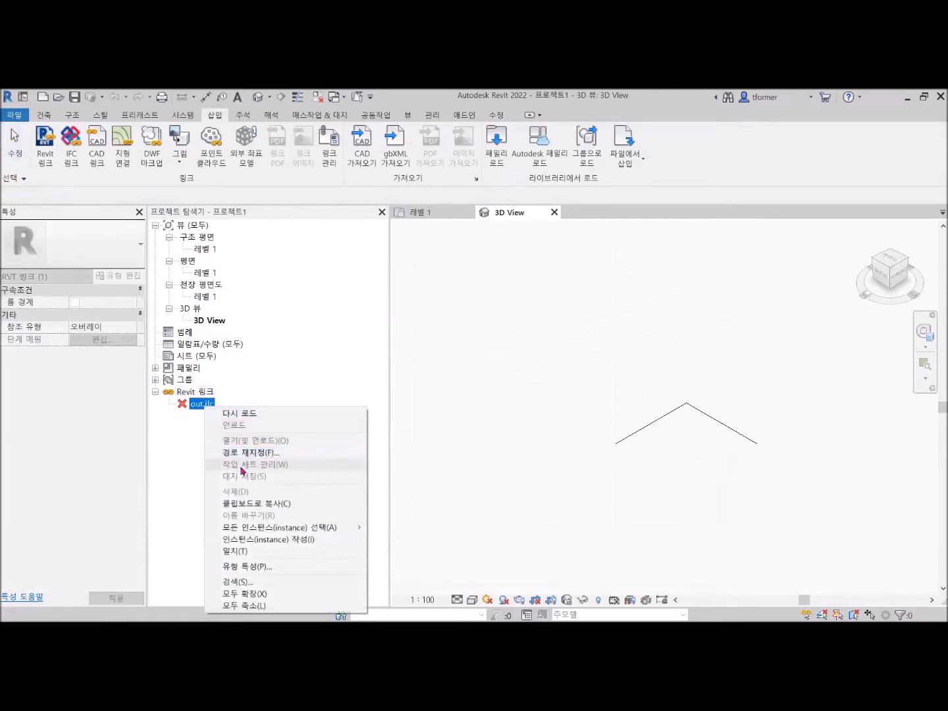
{"action": "left_click", "coordinate": [254, 414]}
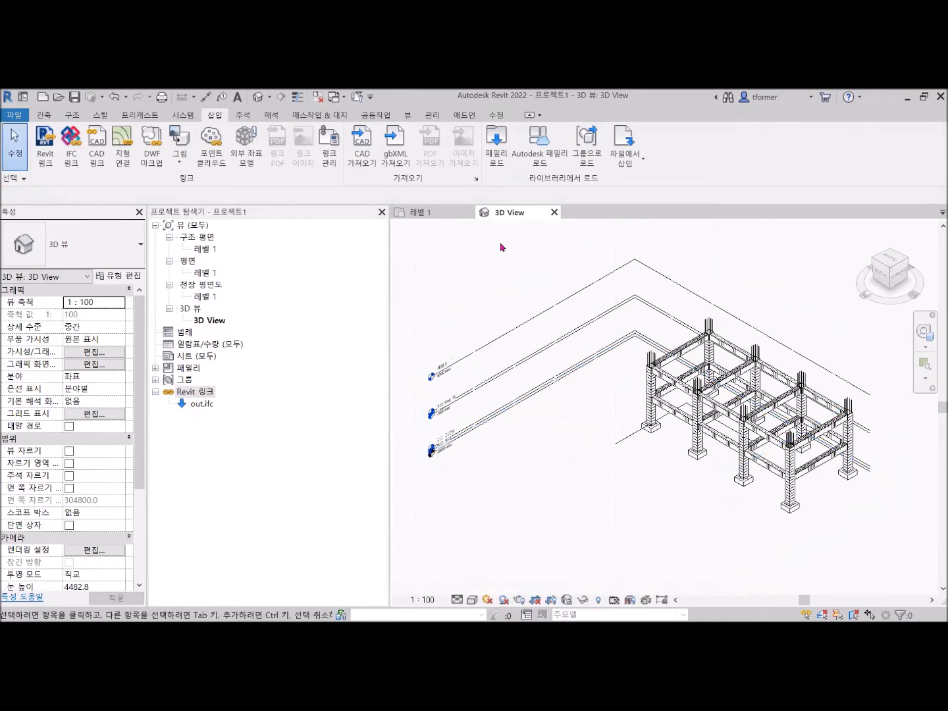
- Bind the out.ifc link into the project with attached details, levels and grids included, accepting the duplicate types
{"action": "left_click", "coordinate": [527, 319]}
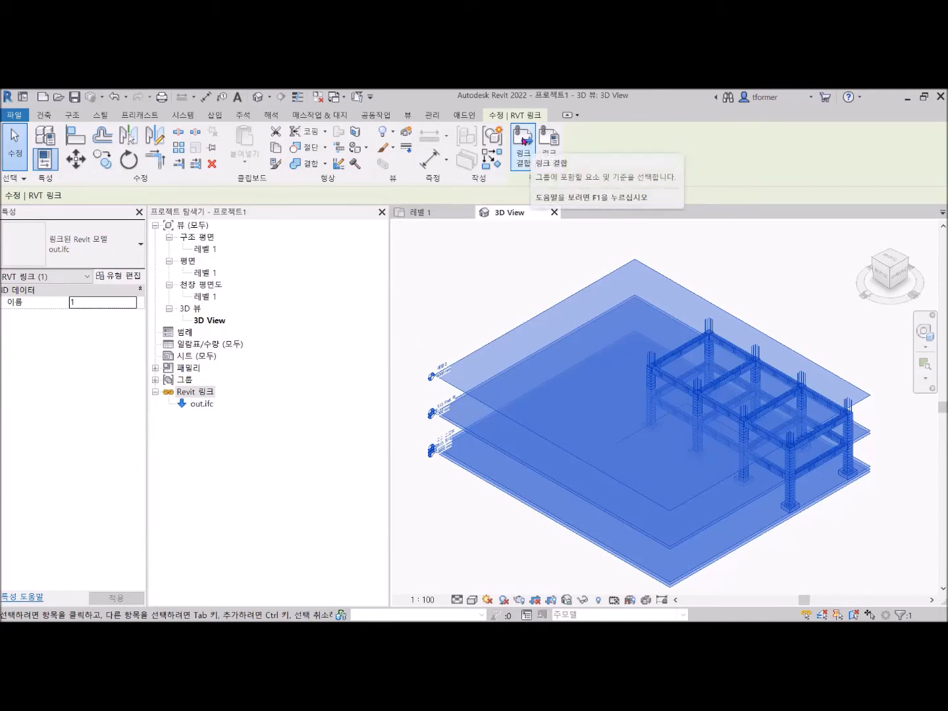
{"action": "left_click", "coordinate": [524, 140]}
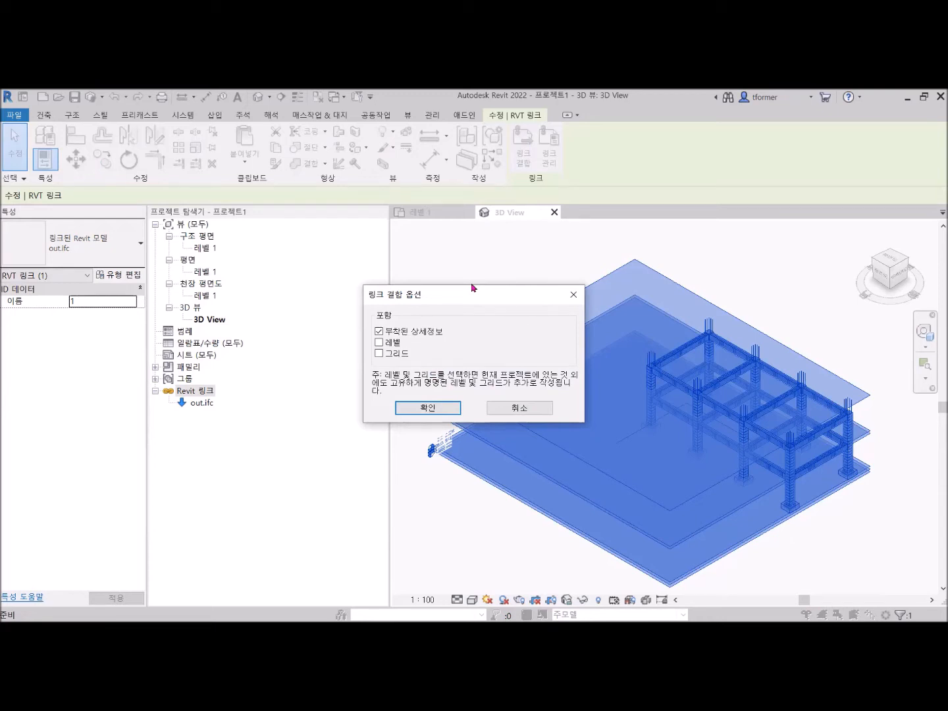
{"action": "left_click", "coordinate": [379, 353]}
{"action": "left_click", "coordinate": [381, 344]}
{"action": "left_click", "coordinate": [429, 409]}
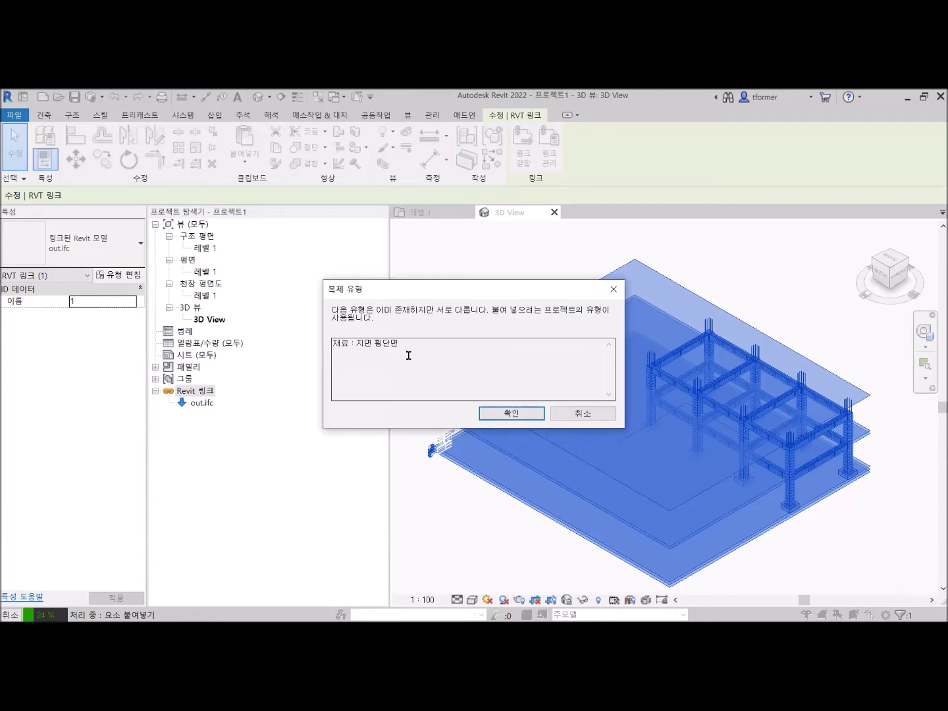
{"action": "left_click", "coordinate": [507, 415]}
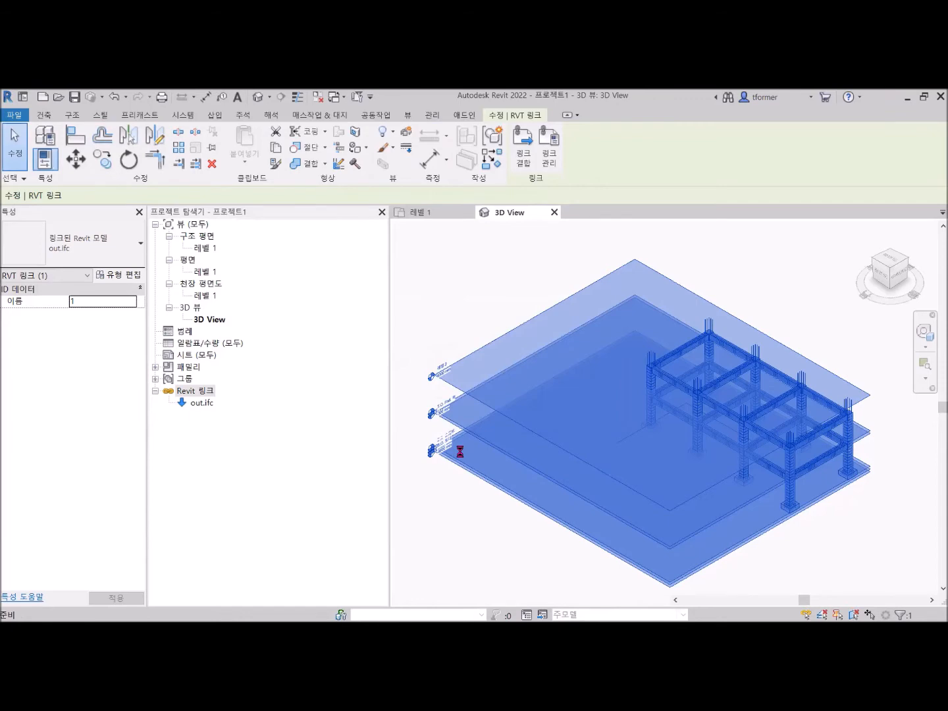
- Remove the out.ifc link from the project, keeping the bound model
{"action": "key", "text": "Delete"}
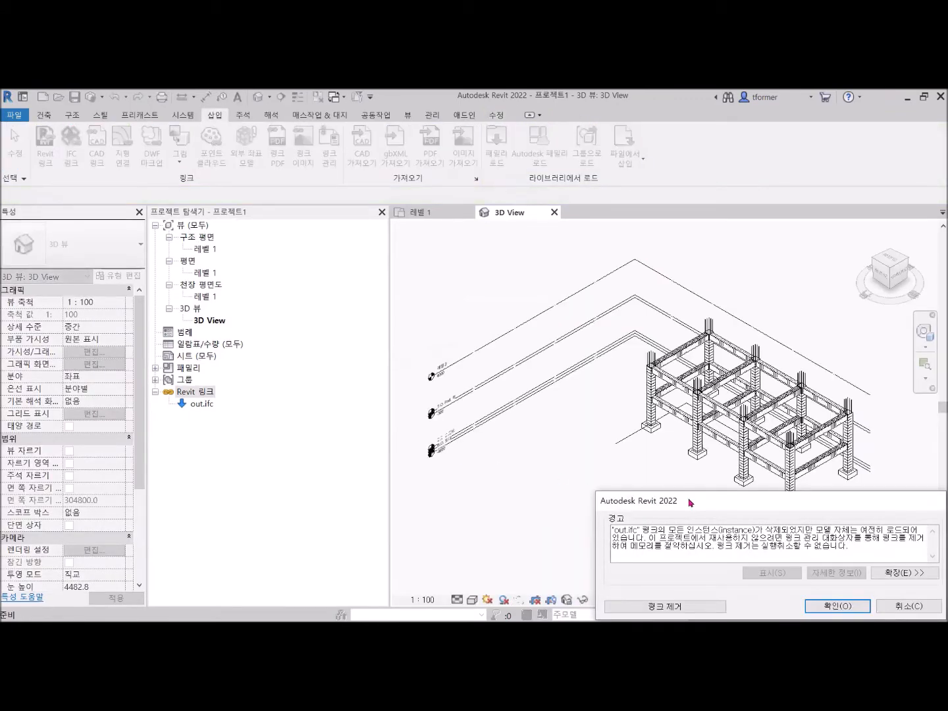
{"action": "left_click_drag", "start_coordinate": [690, 502], "coordinate": [442, 288]}
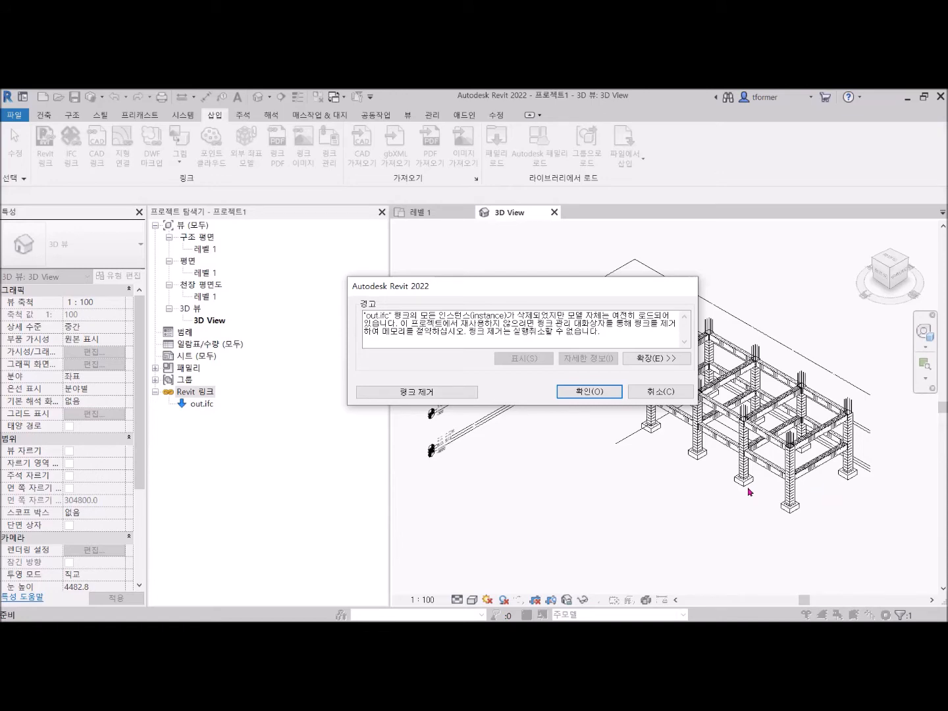
{"action": "left_click", "coordinate": [418, 393]}
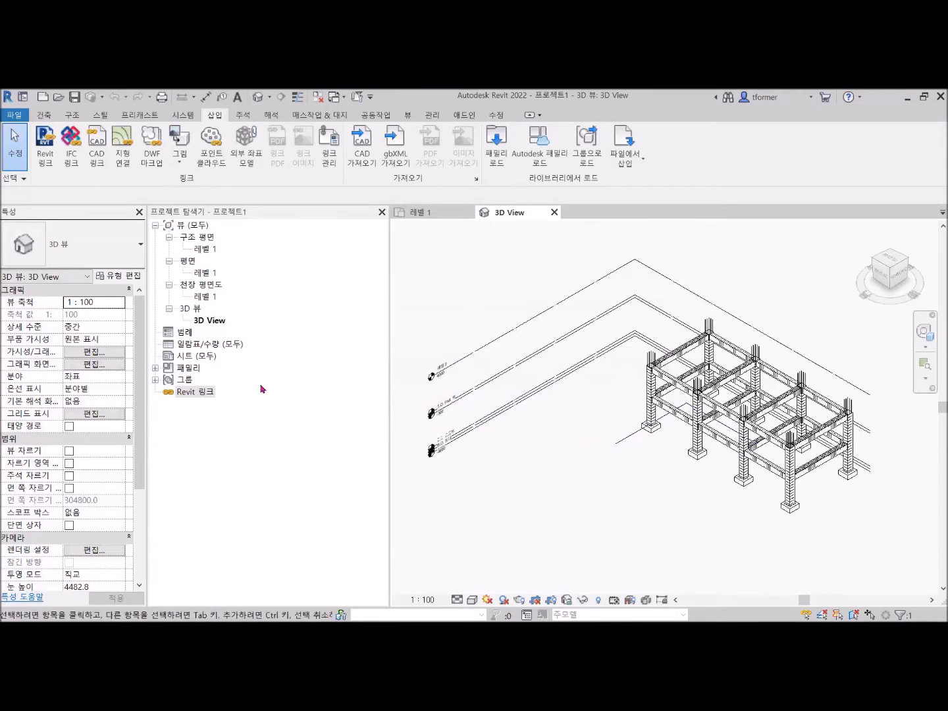
- Check the Groups branch for the out model group and the Revit 링크 branch for remaining links
{"action": "left_click", "coordinate": [156, 380]}
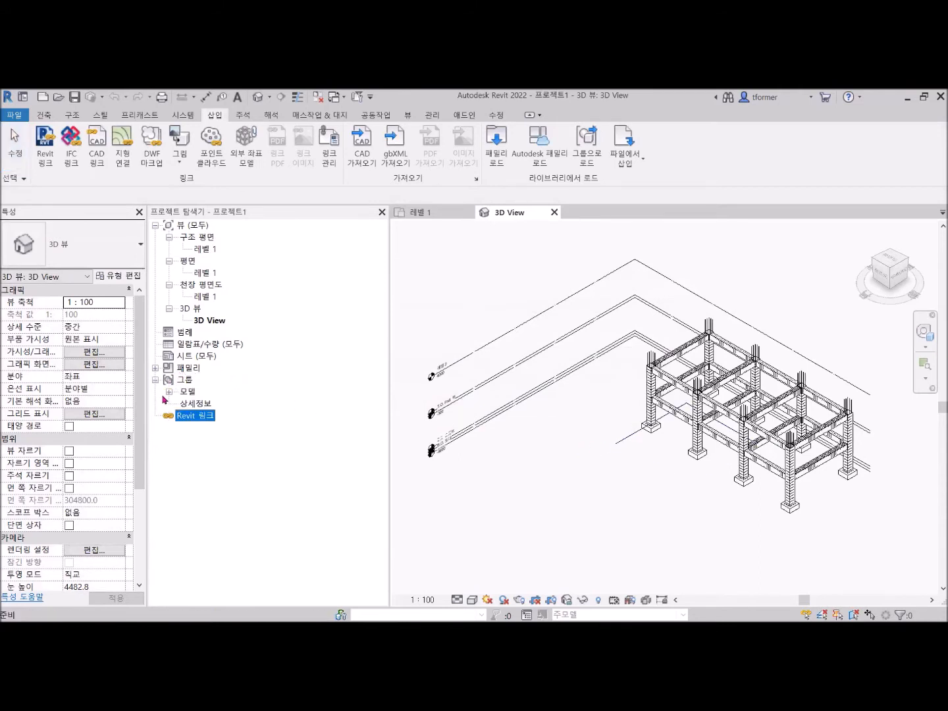
{"action": "left_click", "coordinate": [169, 392]}
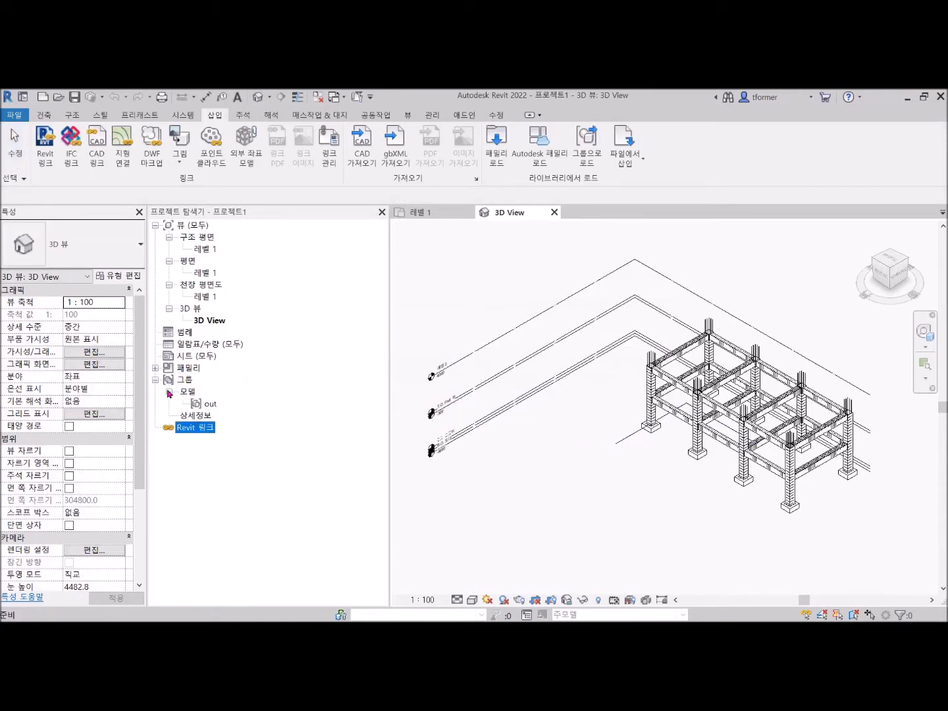
{"action": "left_click", "coordinate": [208, 404]}
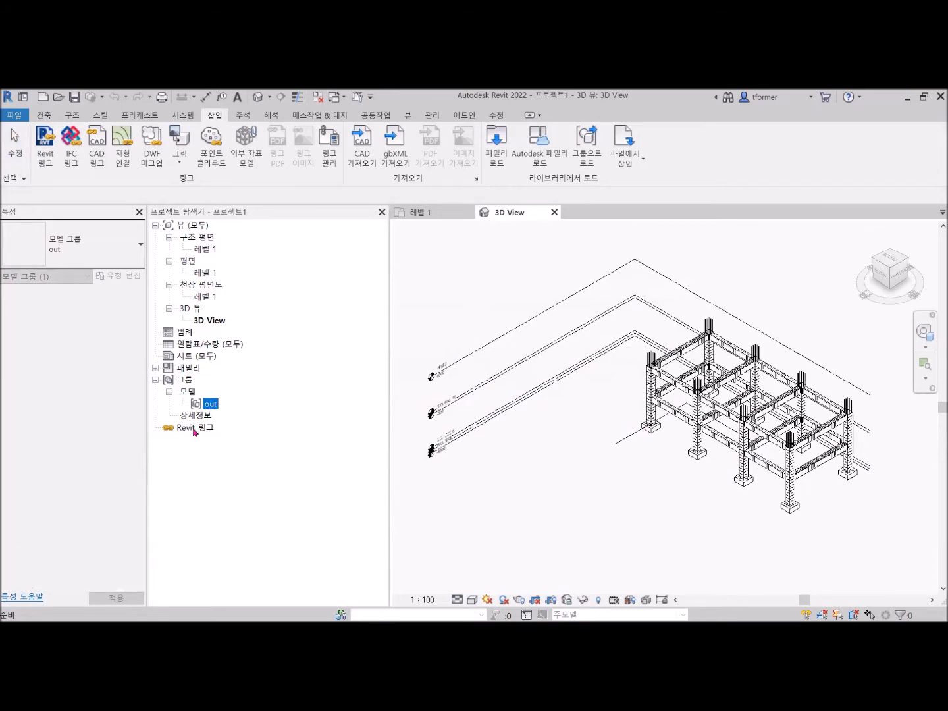
{"action": "left_click", "coordinate": [195, 429]}
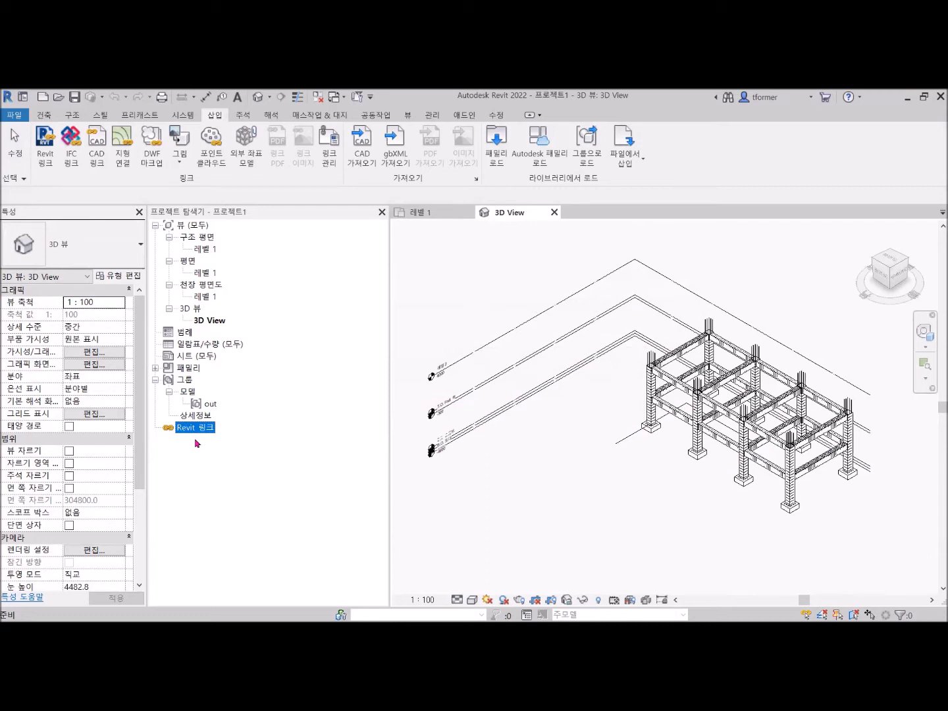
{"action": "left_click", "coordinate": [209, 404]}
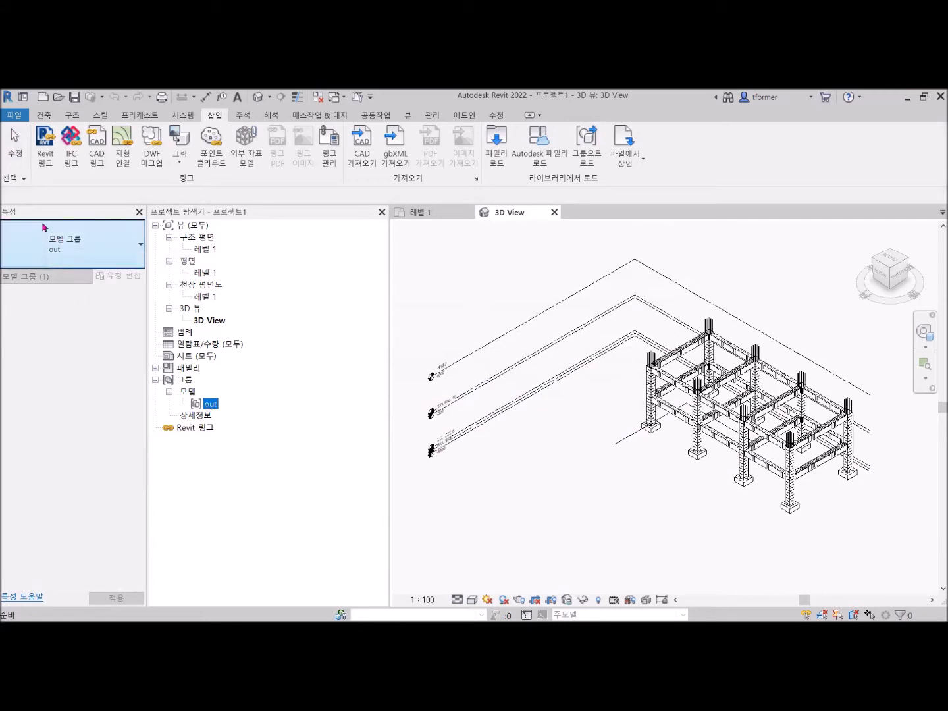
- Ungroup the out model group in the 3D view and clear the selection
{"action": "left_click", "coordinate": [520, 328]}
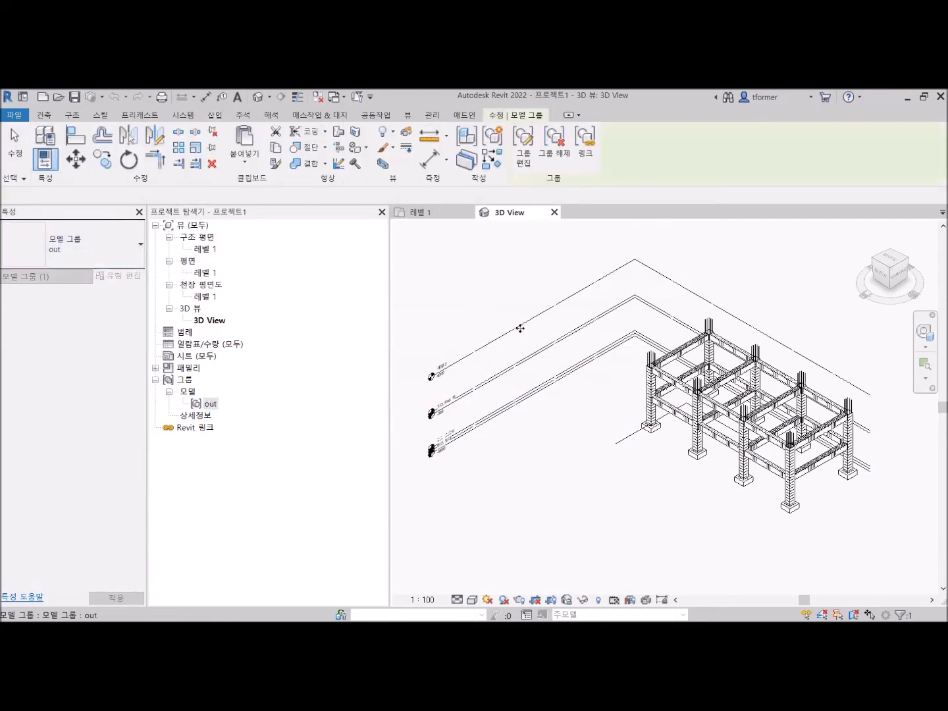
{"action": "left_click", "coordinate": [519, 322]}
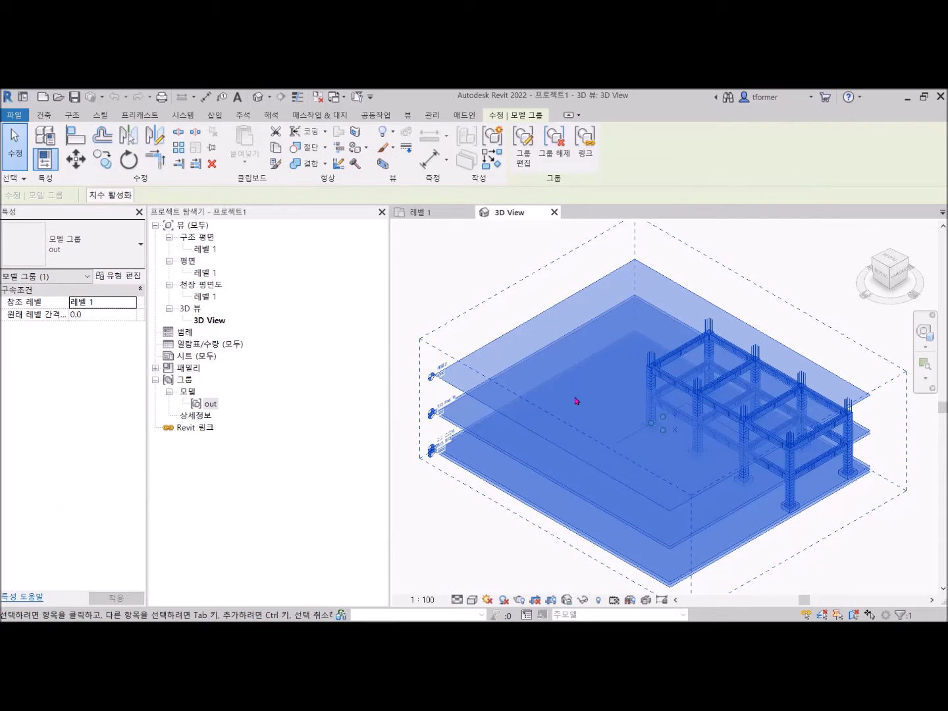
{"action": "left_click", "coordinate": [560, 140]}
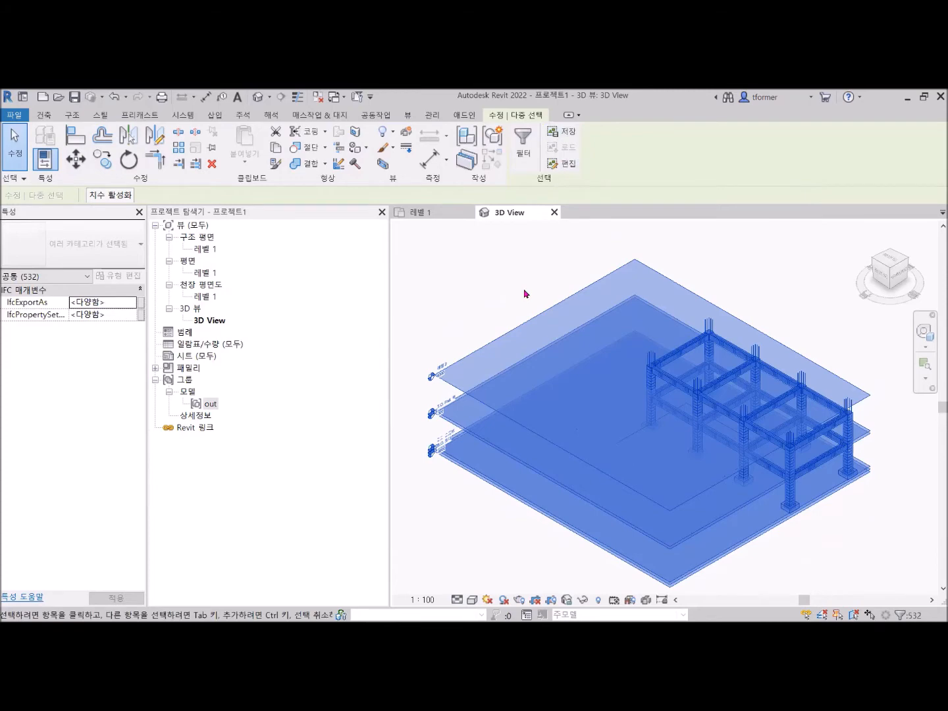
{"action": "left_click", "coordinate": [533, 329]}
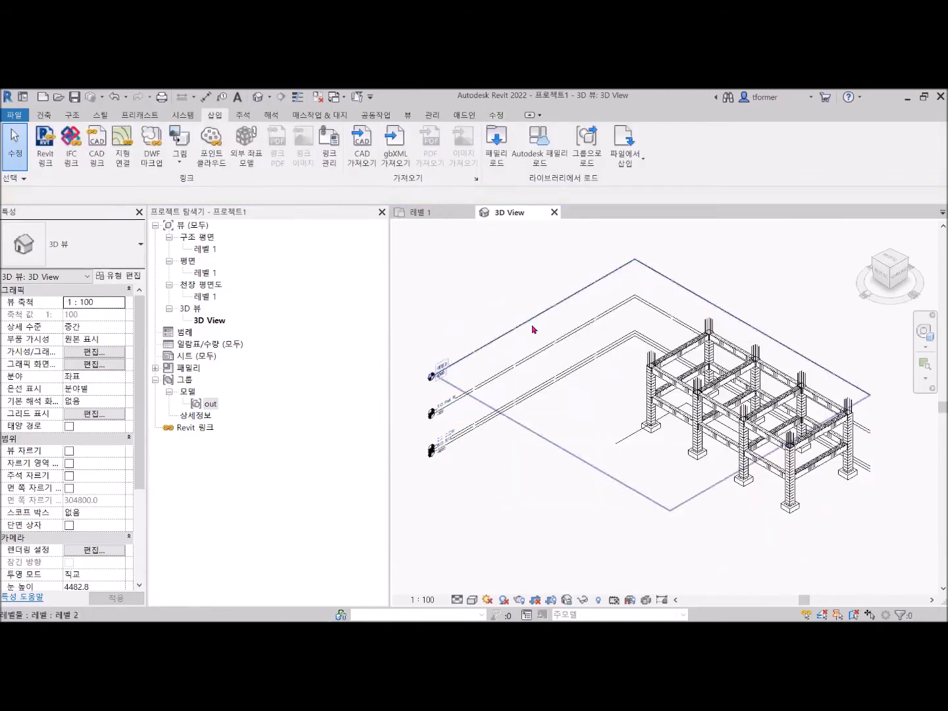
- Inspect the properties of the levels 레벨 2 and T.O. Fnd. 벽 and of the frame's corner column
{"action": "left_click", "coordinate": [573, 298]}
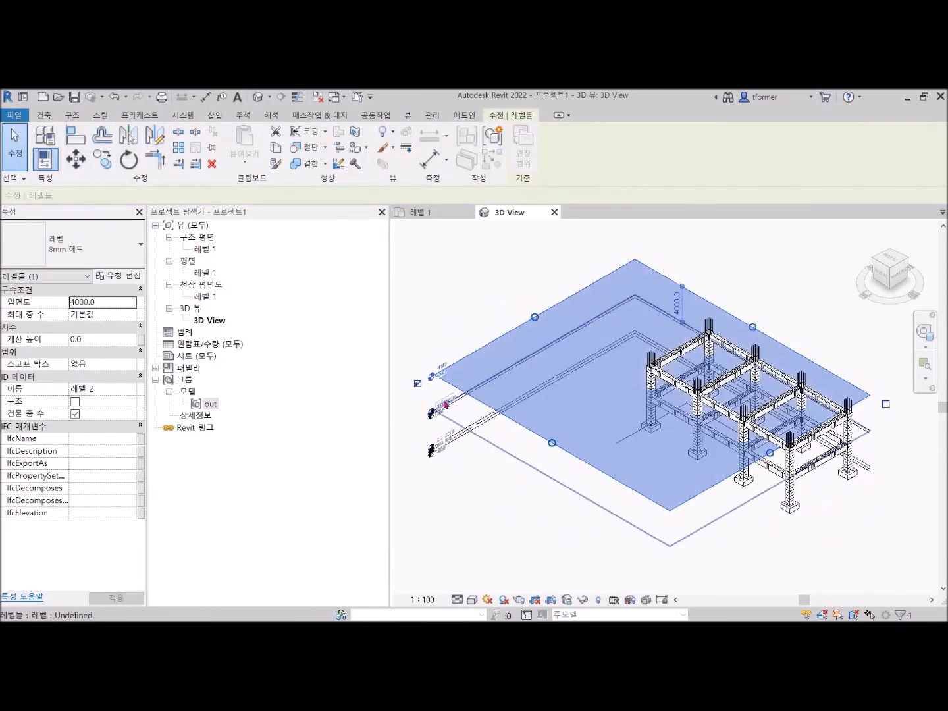
{"action": "left_click", "coordinate": [446, 420]}
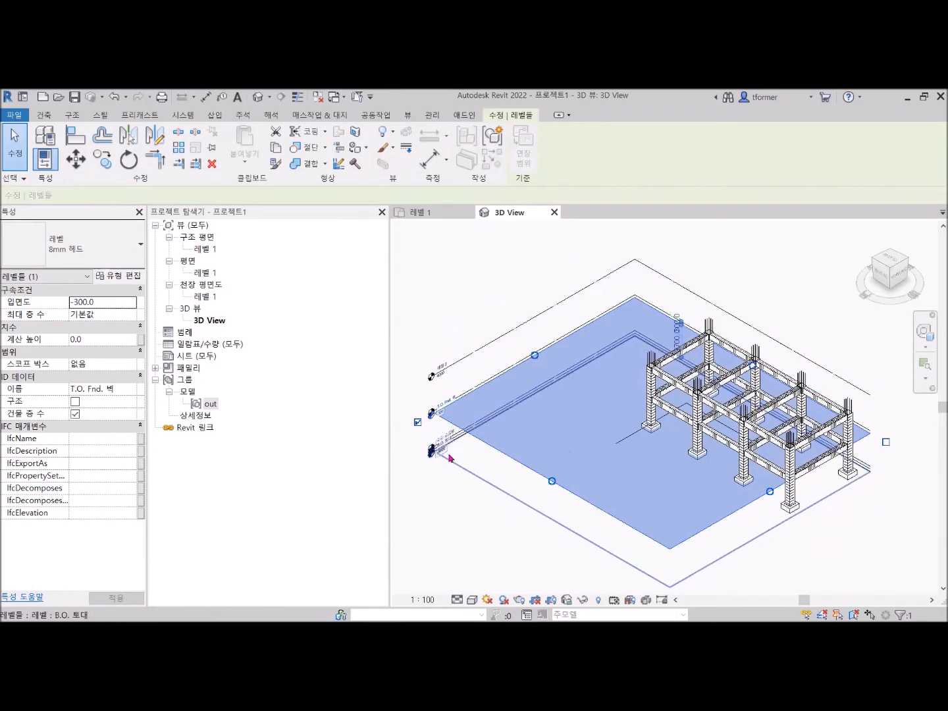
{"action": "key", "text": "Escape"}
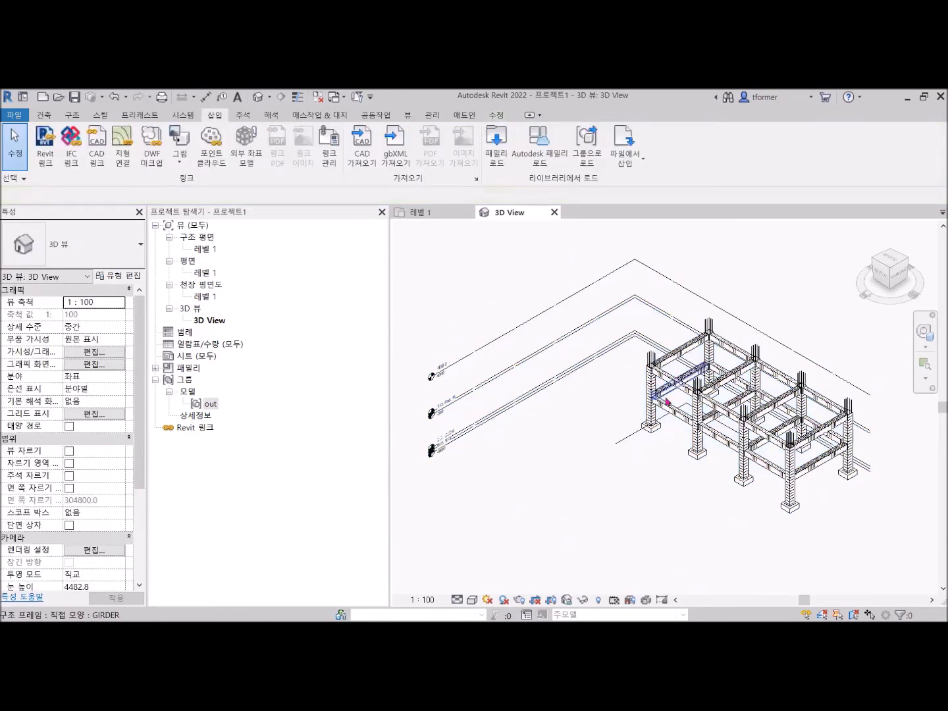
{"action": "scroll", "coordinate": [659, 399], "scroll_direction": "up", "scroll_amount": 3}
{"action": "left_click", "coordinate": [647, 380]}
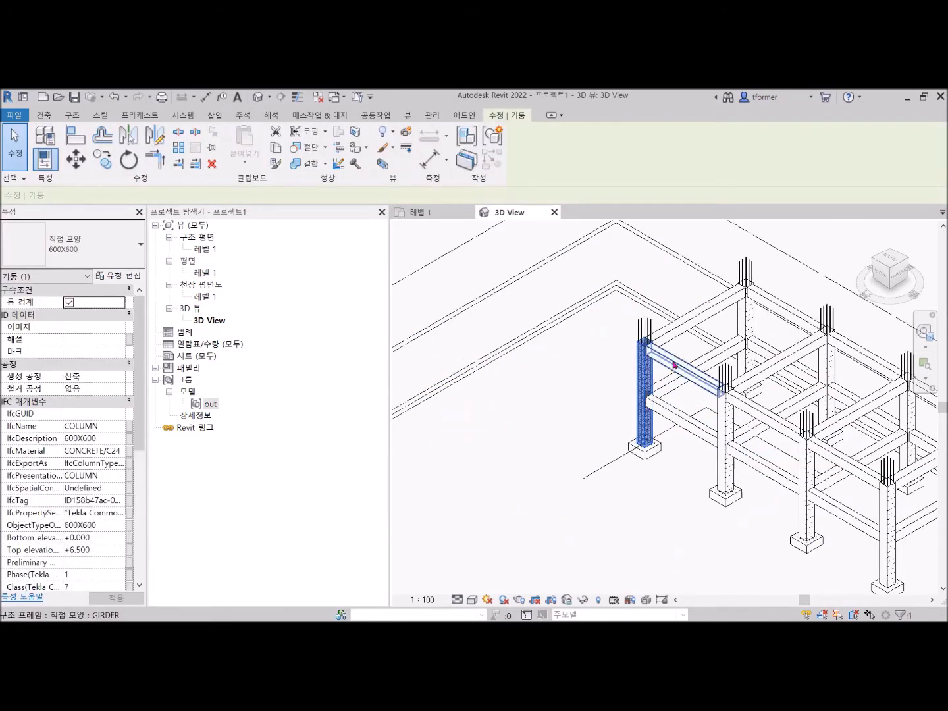
- Inspect the properties of an upper girder, the neighbouring columns' stirrups and footings, a 600X600 column and a lower 400X600 girder
{"action": "left_click", "coordinate": [675, 368]}
{"action": "left_click", "coordinate": [725, 429]}
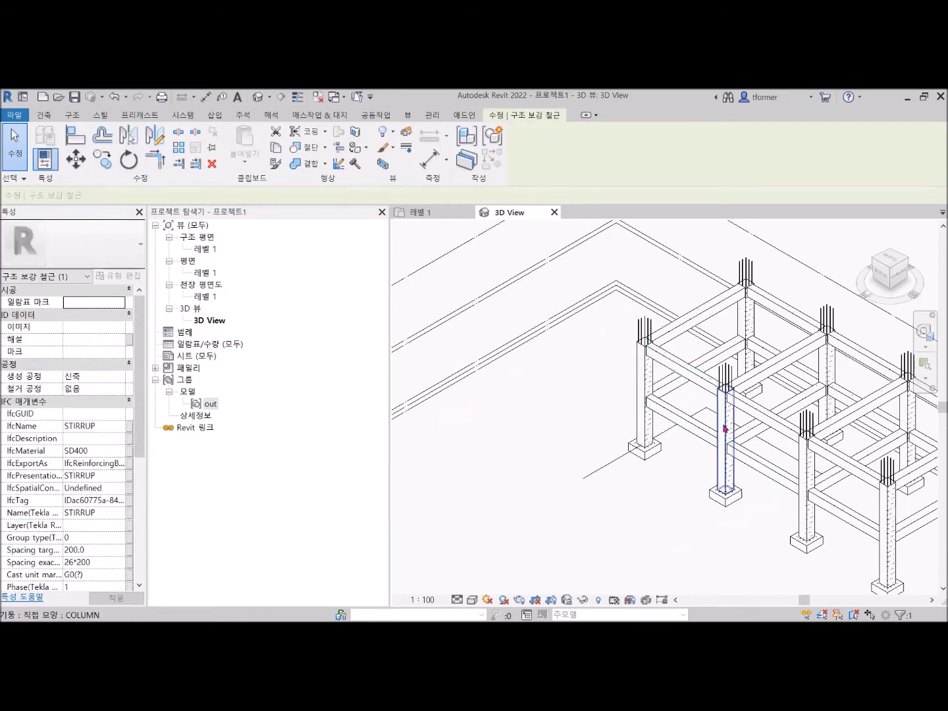
{"action": "left_click", "coordinate": [724, 429]}
{"action": "left_click", "coordinate": [727, 499]}
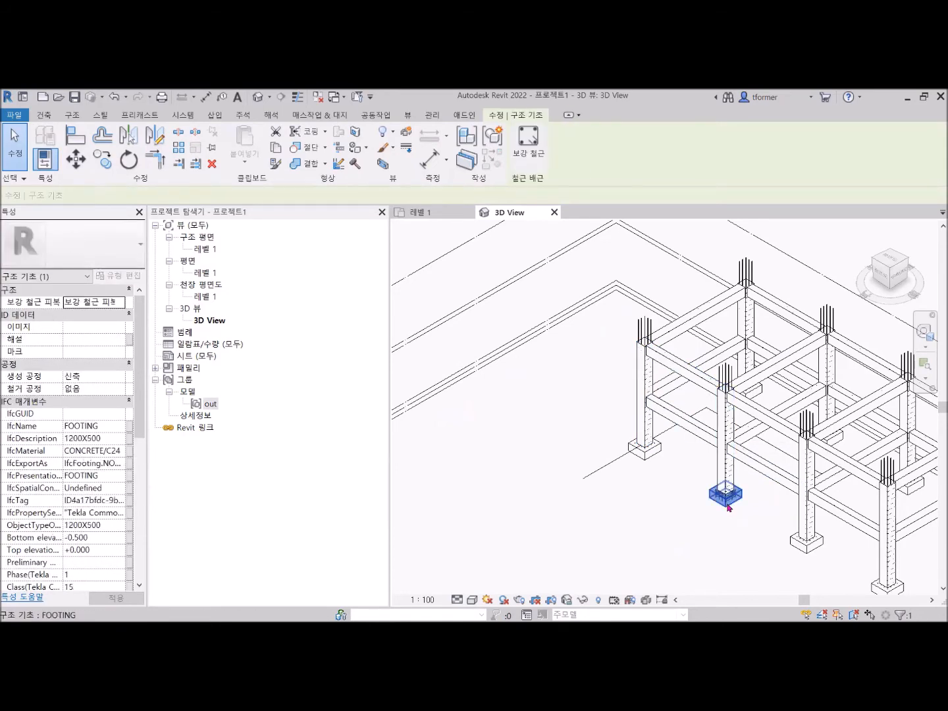
{"action": "left_click", "coordinate": [799, 540]}
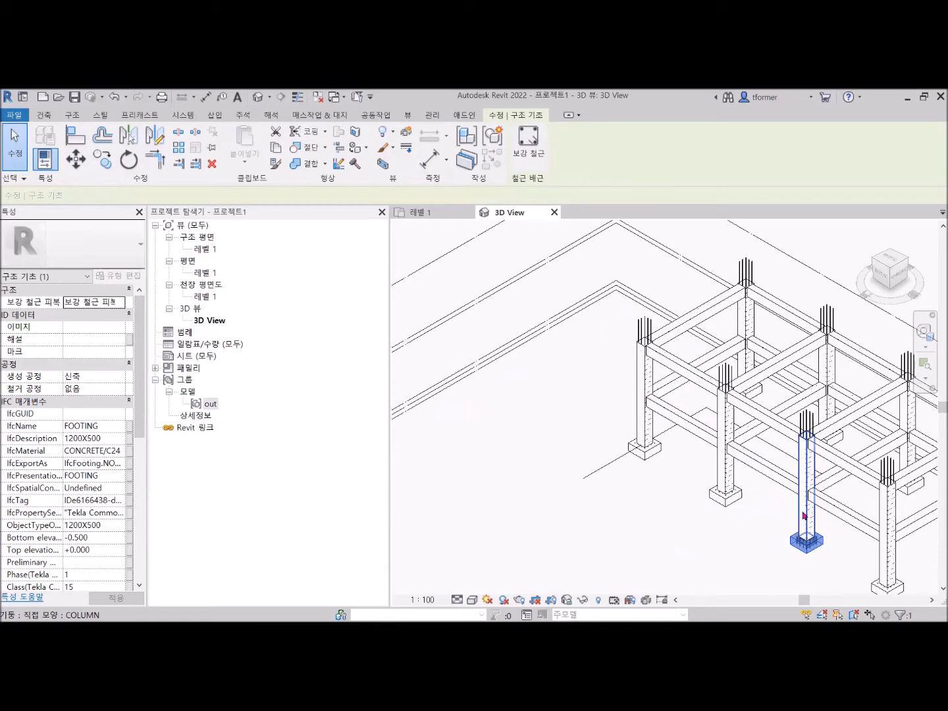
{"action": "left_click", "coordinate": [799, 509]}
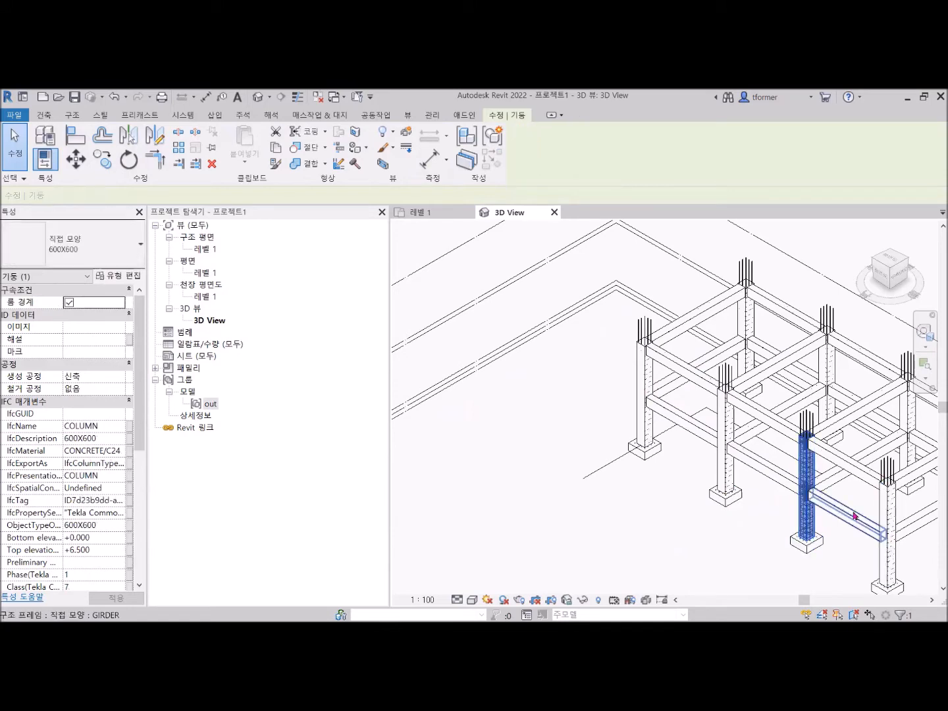
{"action": "left_click", "coordinate": [821, 478]}
{"action": "middle_click_drag", "start_coordinate": [818, 434], "coordinate": [673, 406]}
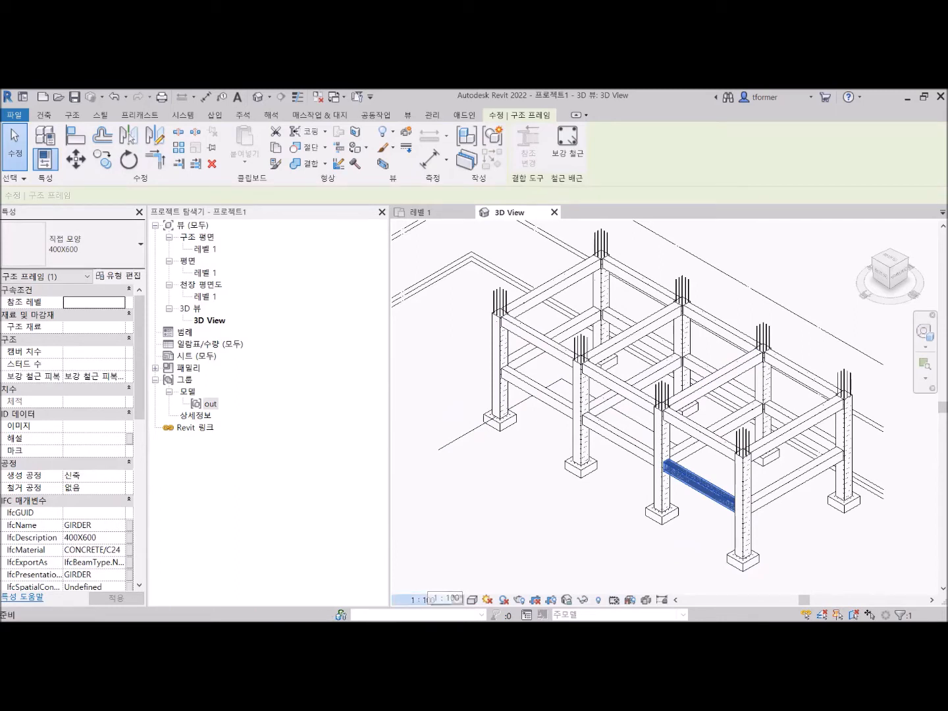
- Try the 3D view at scales 1:50 and 1:200, and return it to 1:100
{"action": "left_click", "coordinate": [425, 600]}
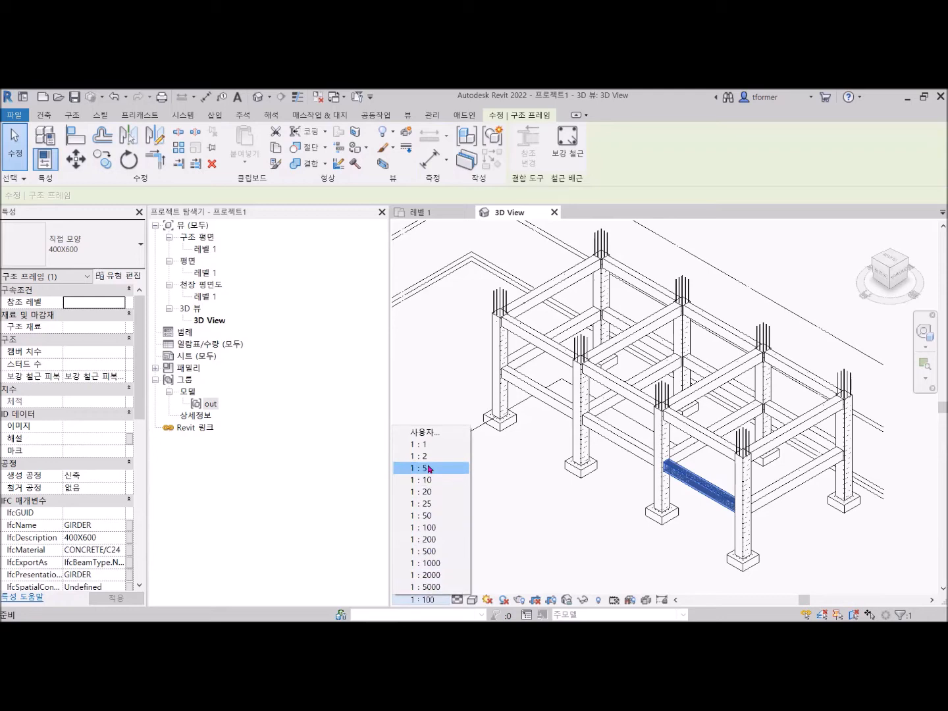
{"action": "left_click", "coordinate": [429, 516]}
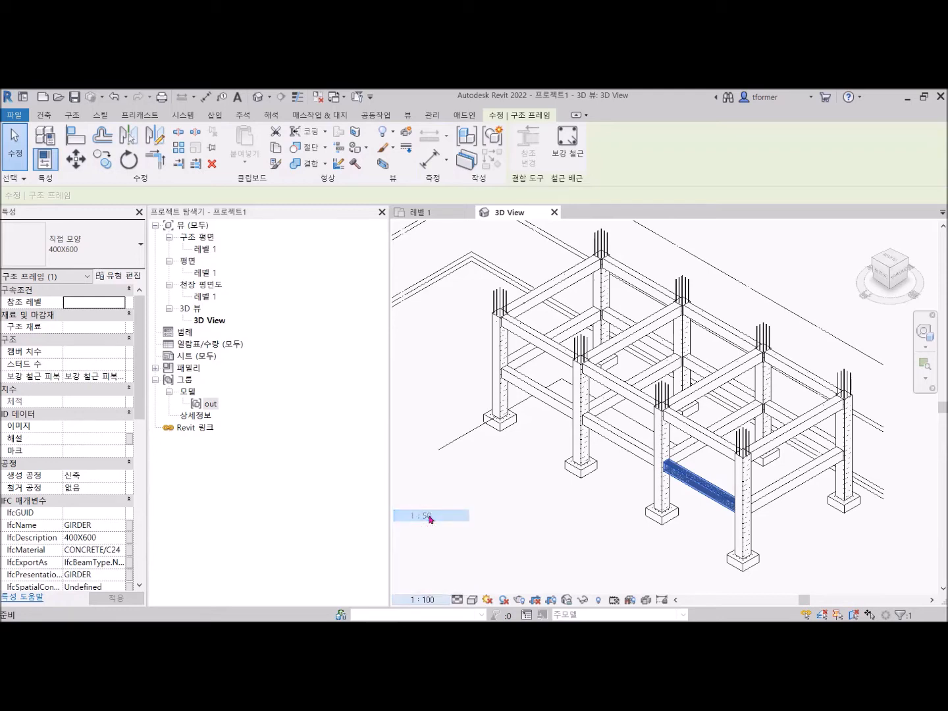
{"action": "left_click", "coordinate": [429, 520]}
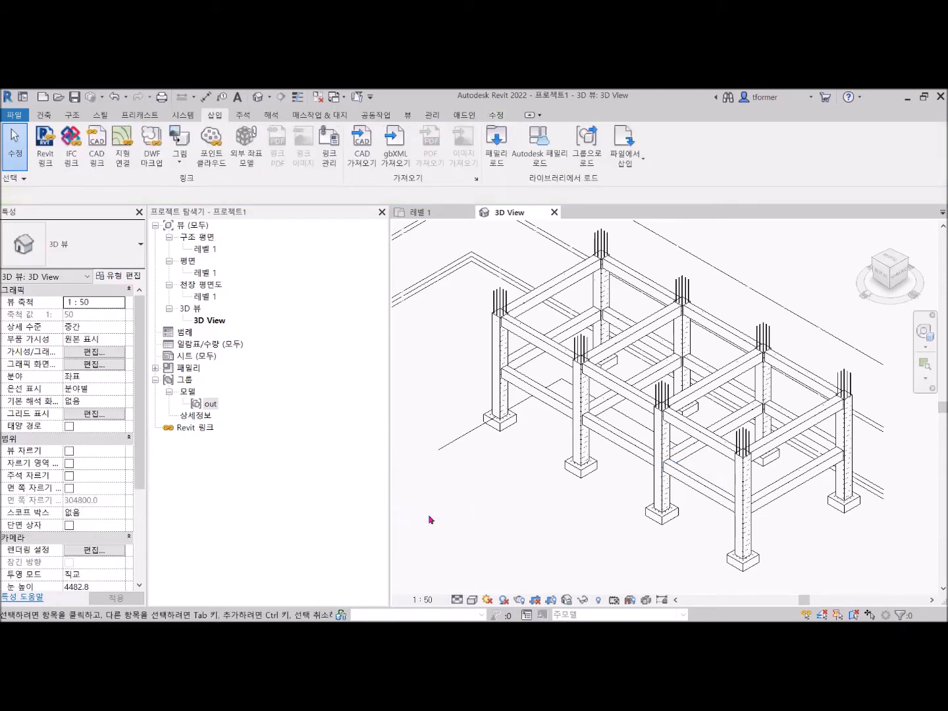
{"action": "left_click", "coordinate": [427, 599]}
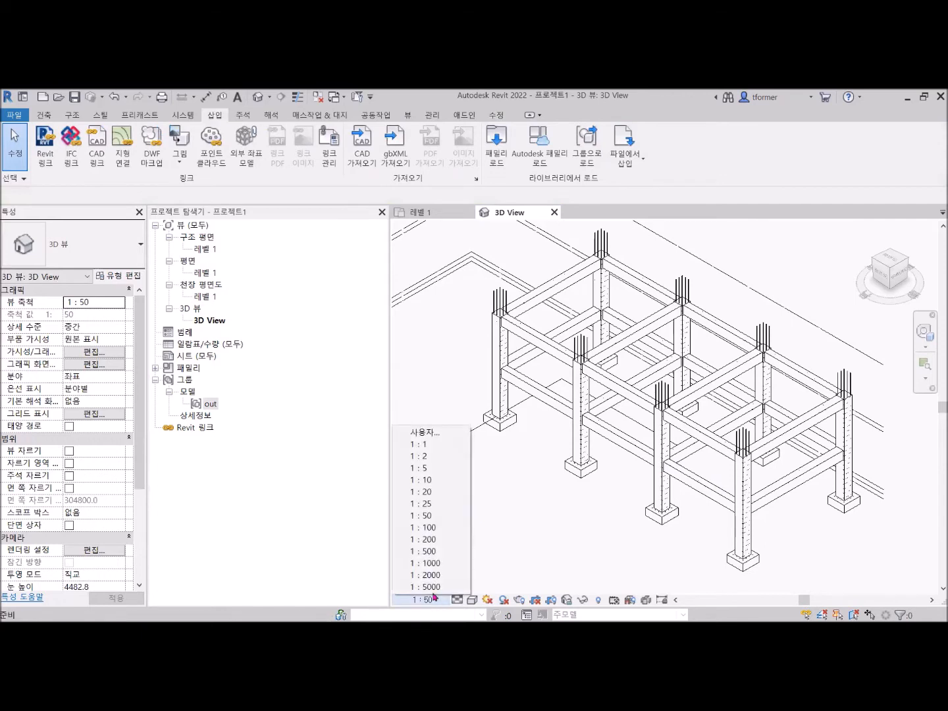
{"action": "left_click", "coordinate": [430, 539]}
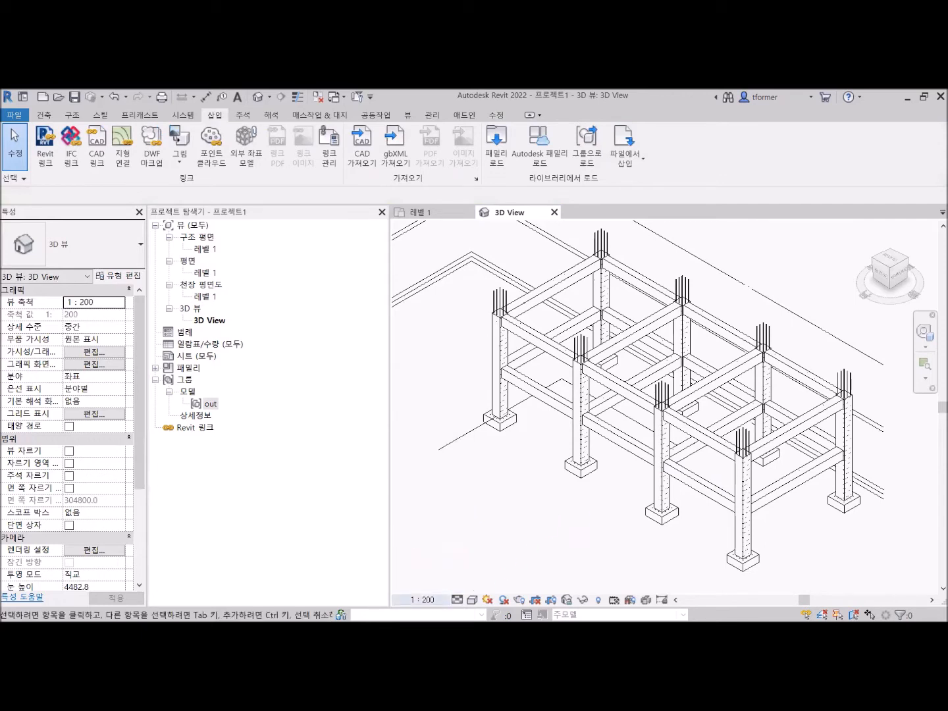
{"action": "left_click", "coordinate": [423, 599]}
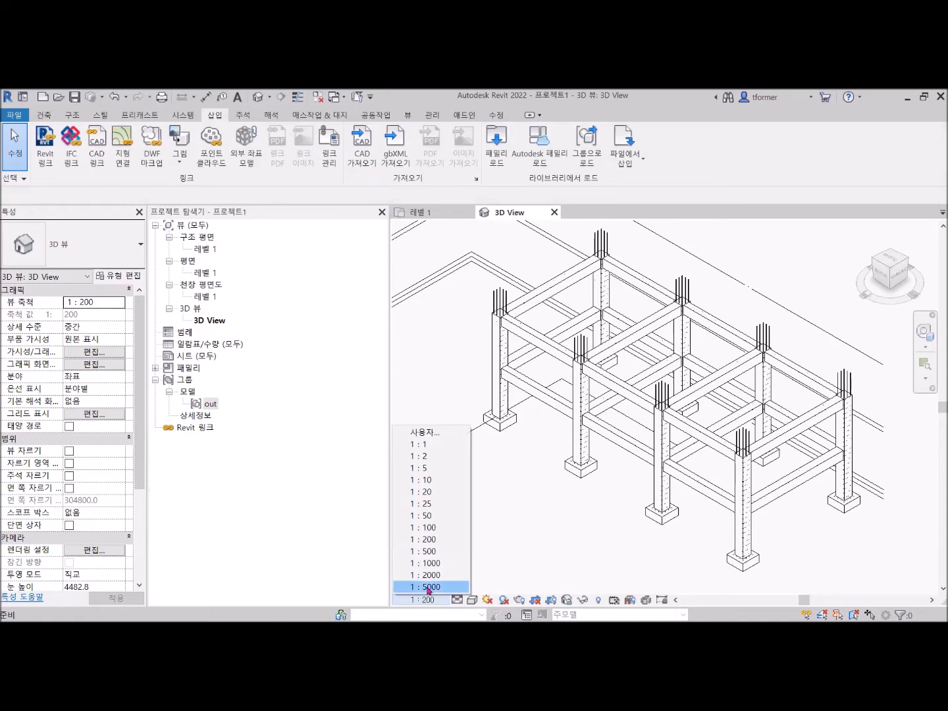
{"action": "left_click", "coordinate": [430, 528]}
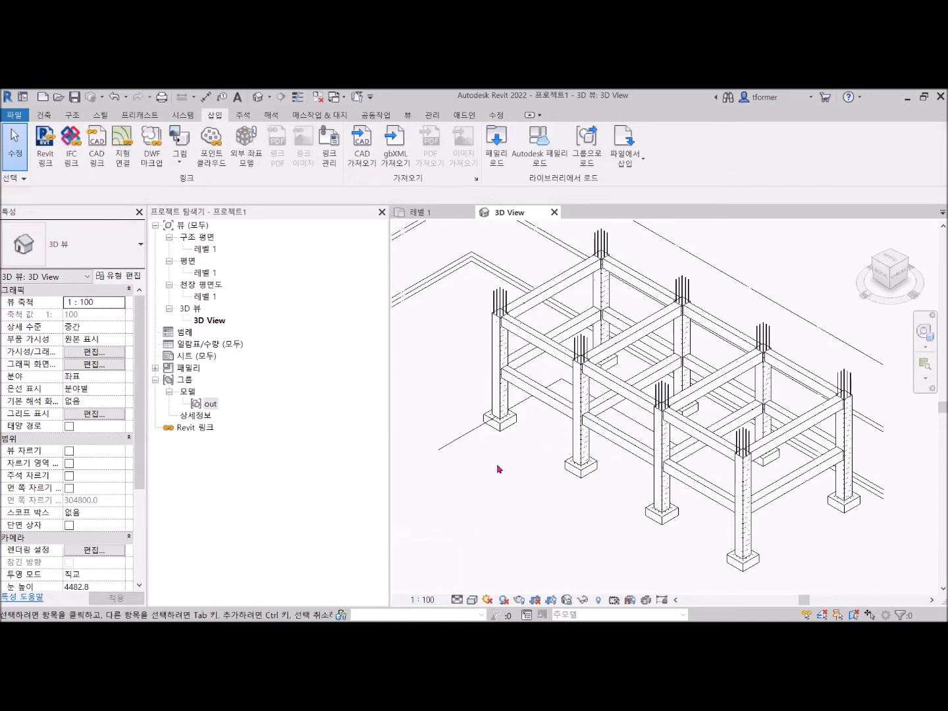
- Try the 3D view's detail level at 중간 and 낮음, and set it to 높음
{"action": "left_click", "coordinate": [457, 599]}
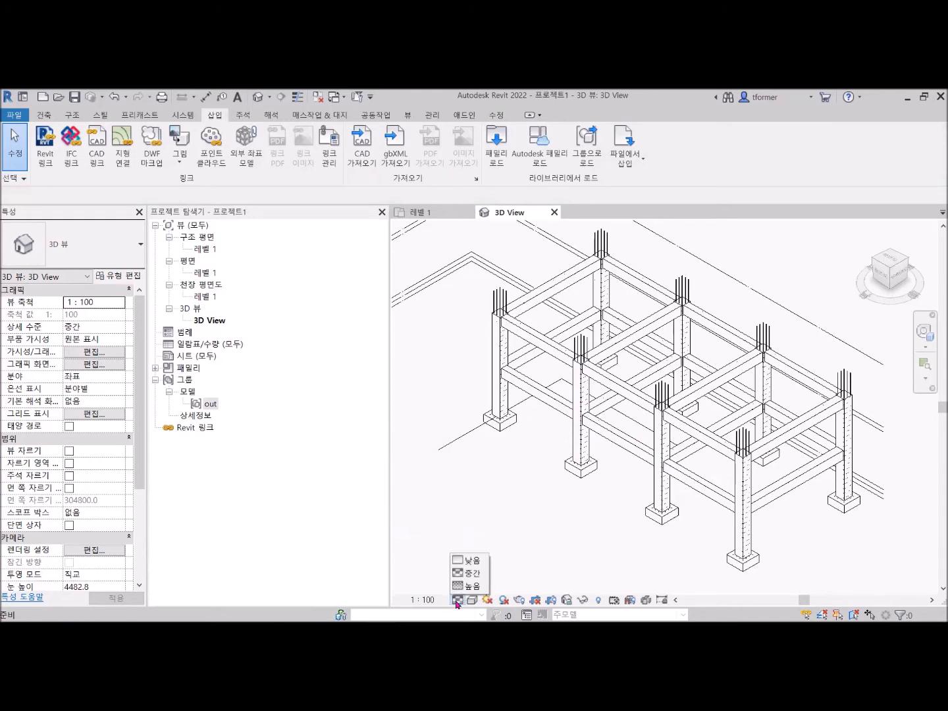
{"action": "left_click", "coordinate": [472, 574]}
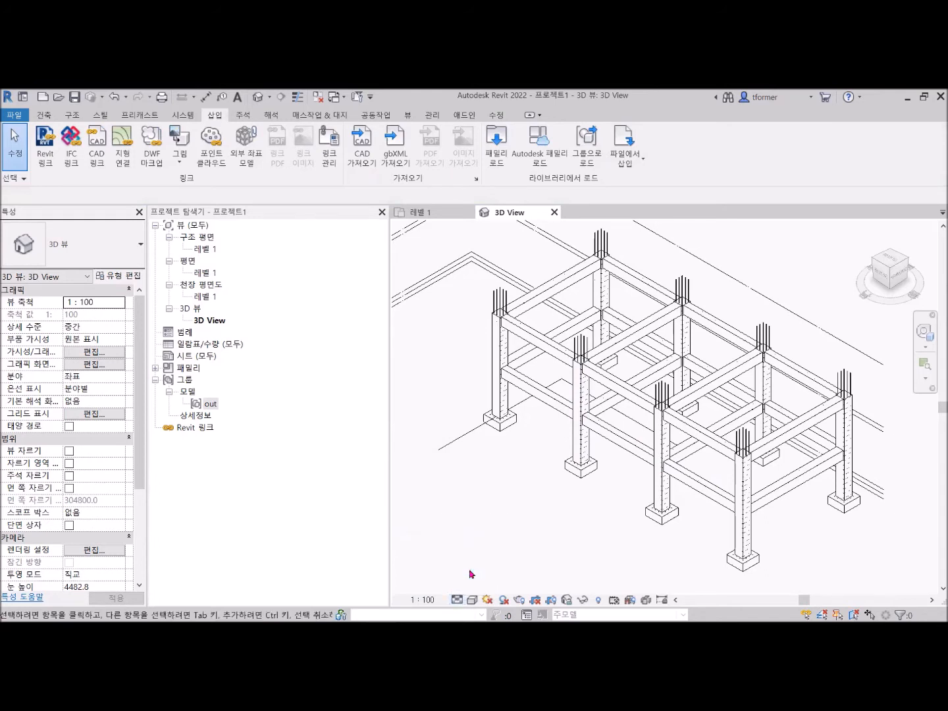
{"action": "left_click", "coordinate": [457, 600]}
{"action": "left_click", "coordinate": [466, 564]}
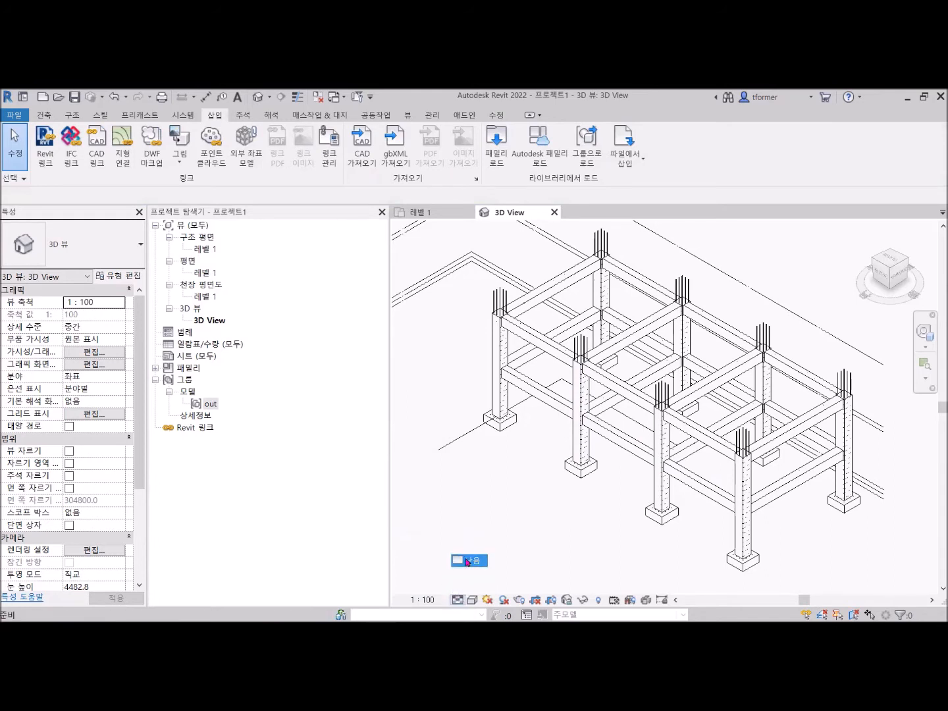
{"action": "left_click", "coordinate": [457, 599]}
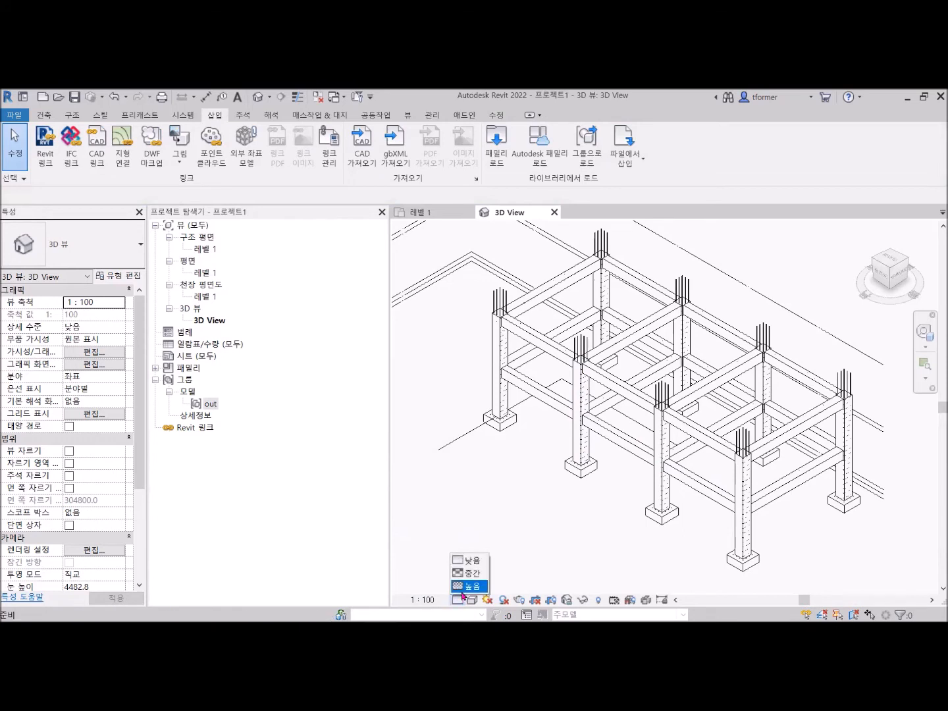
{"action": "left_click", "coordinate": [467, 586]}
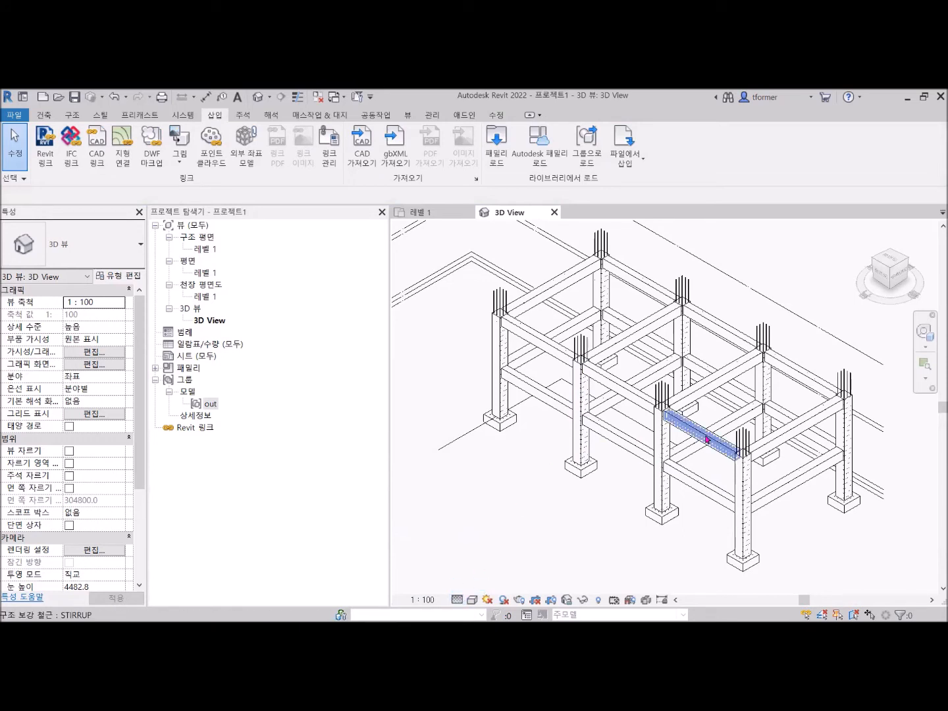
- Compare the 음영처리, 색상 일치 and 사실적 visual styles in the 3D view, and leave it on 음영처리
{"action": "left_click", "coordinate": [473, 600]}
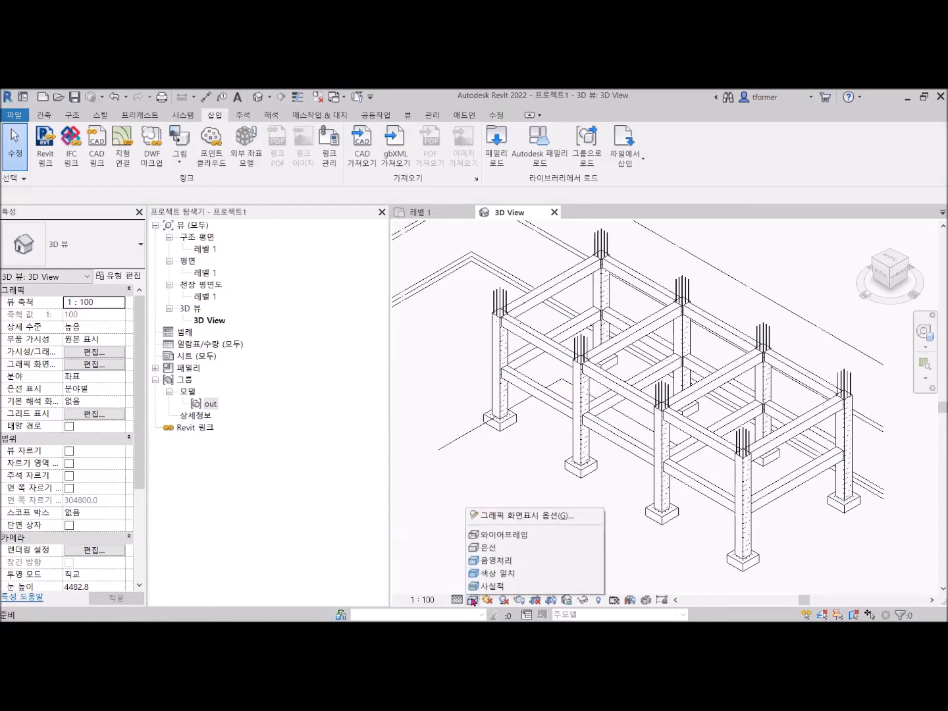
{"action": "left_click", "coordinate": [499, 561]}
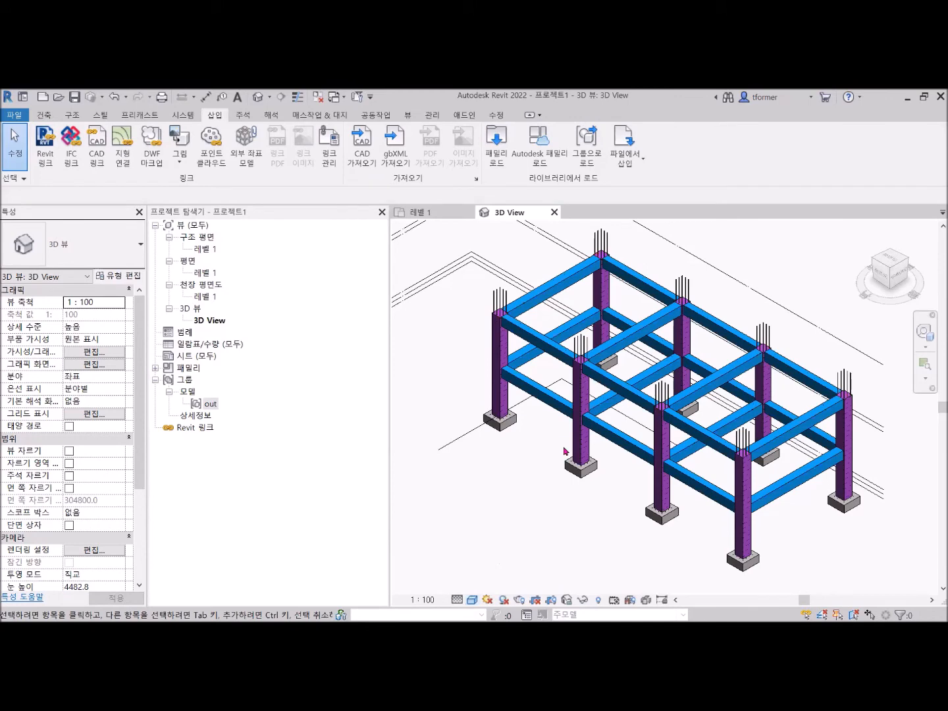
{"action": "left_click", "coordinate": [473, 601]}
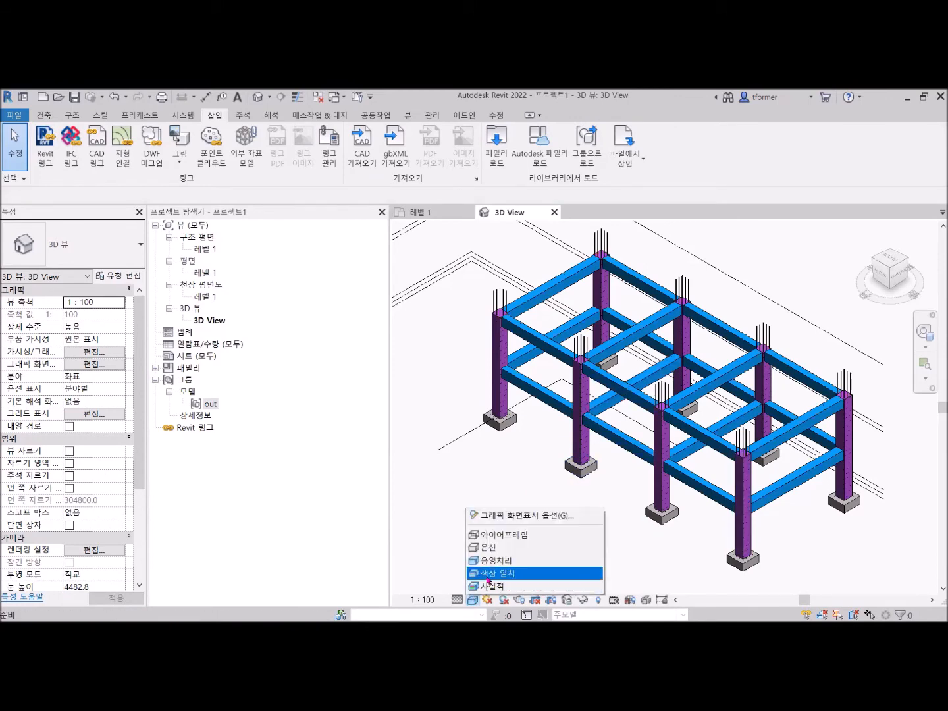
{"action": "left_click", "coordinate": [488, 577]}
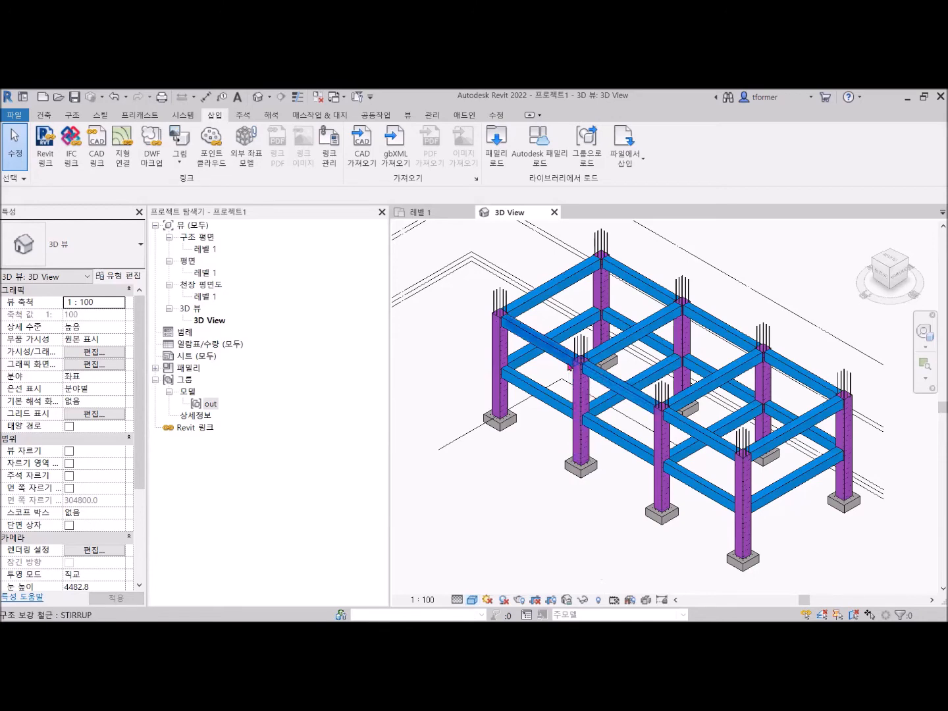
{"action": "left_click", "coordinate": [472, 601]}
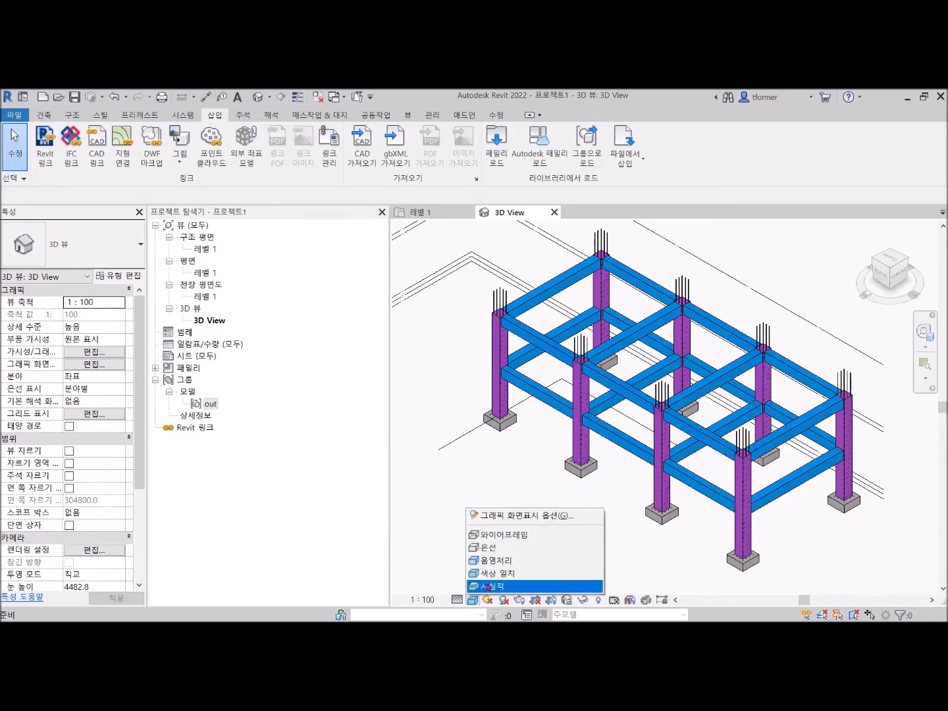
{"action": "left_click", "coordinate": [488, 587]}
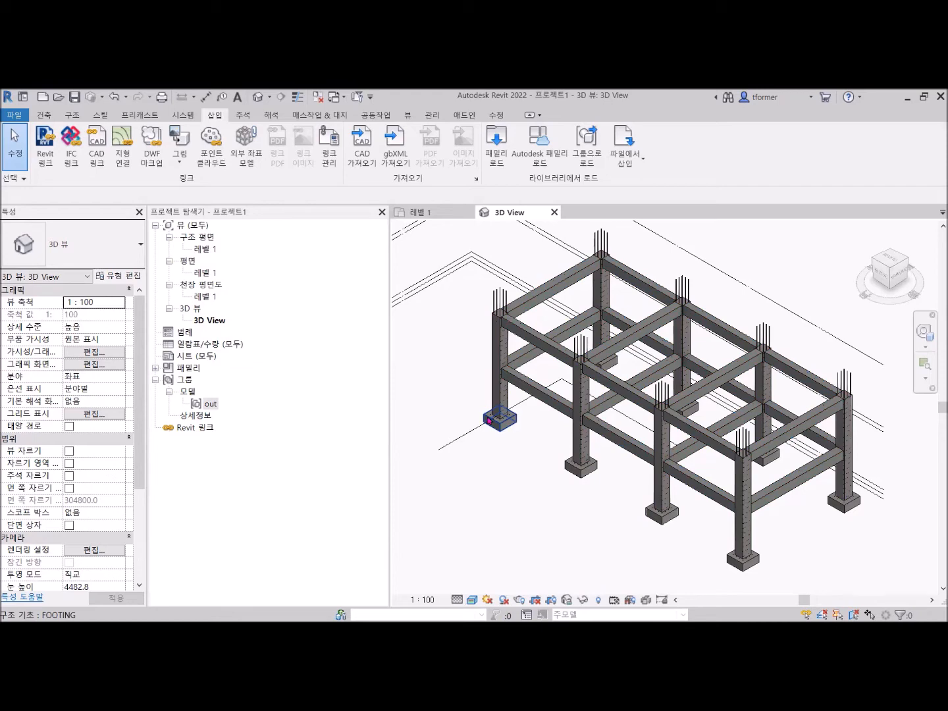
{"action": "left_click", "coordinate": [472, 601]}
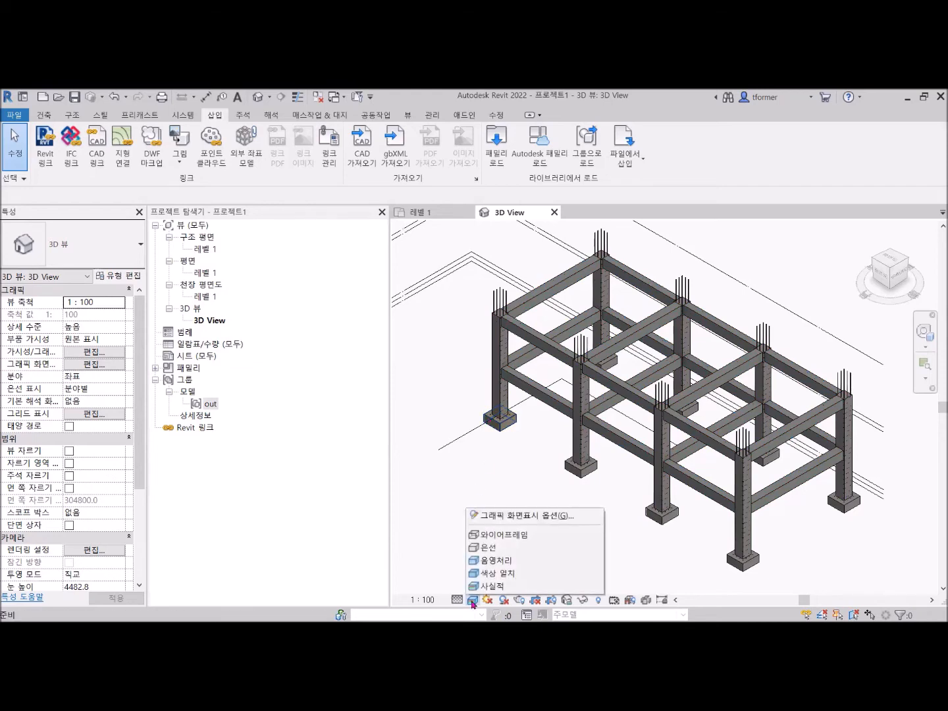
{"action": "left_click", "coordinate": [487, 560]}
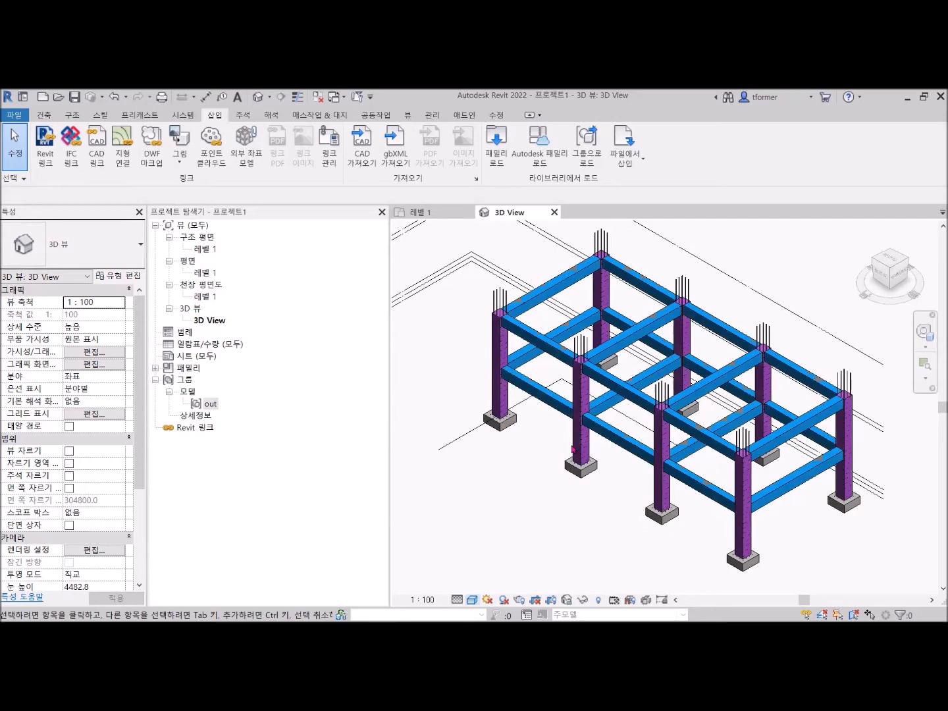
{"action": "middle_click_drag", "start_coordinate": [681, 445], "coordinate": [639, 459]}
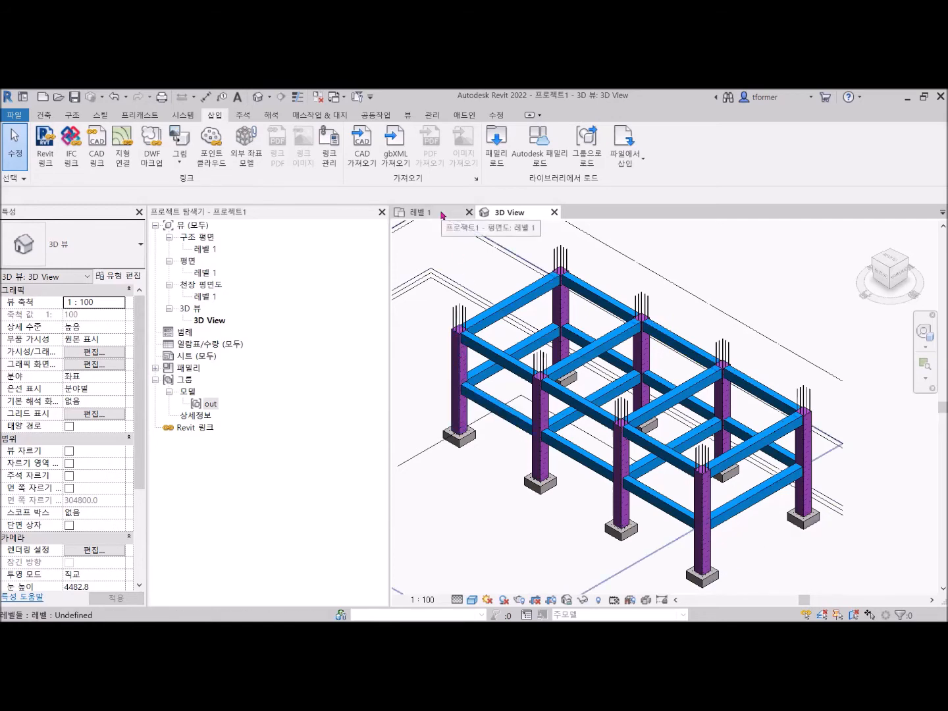
- Open the 레벨 1 floor plan with the whole grid in view and inspect grid B's properties
{"action": "left_click", "coordinate": [443, 216]}
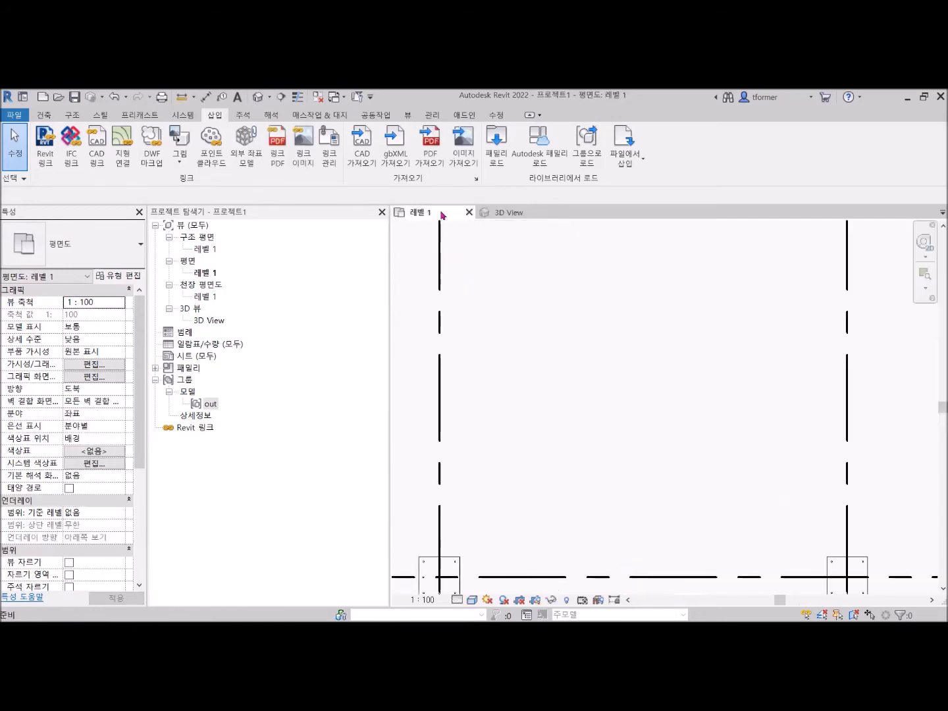
{"action": "scroll", "coordinate": [612, 429], "scroll_direction": "down", "scroll_amount": 5}
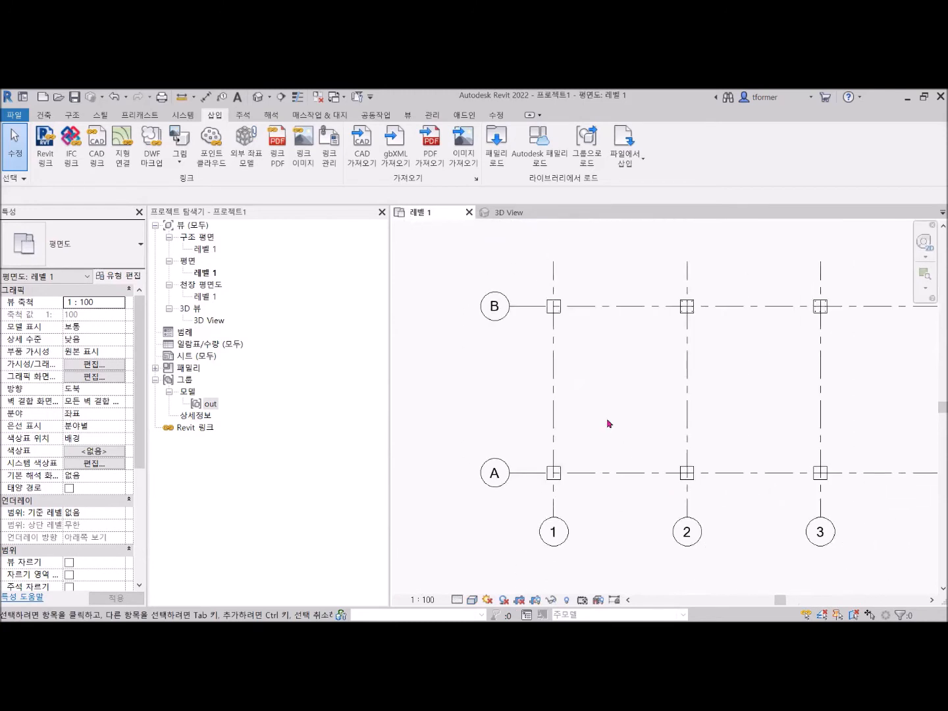
{"action": "middle_click_drag", "start_coordinate": [671, 409], "coordinate": [621, 413]}
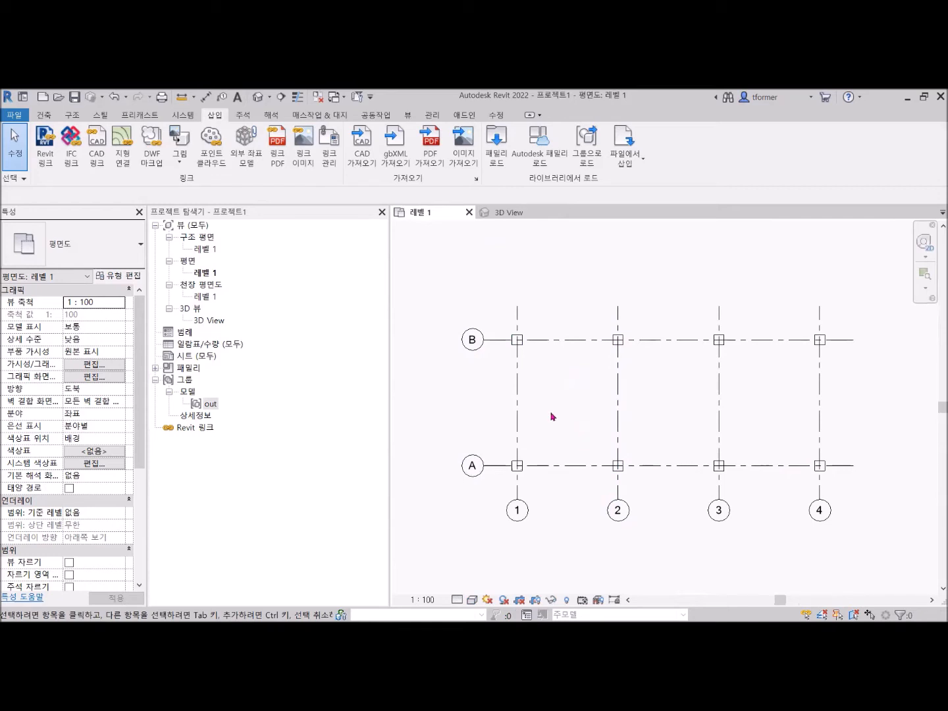
{"action": "left_click", "coordinate": [494, 343]}
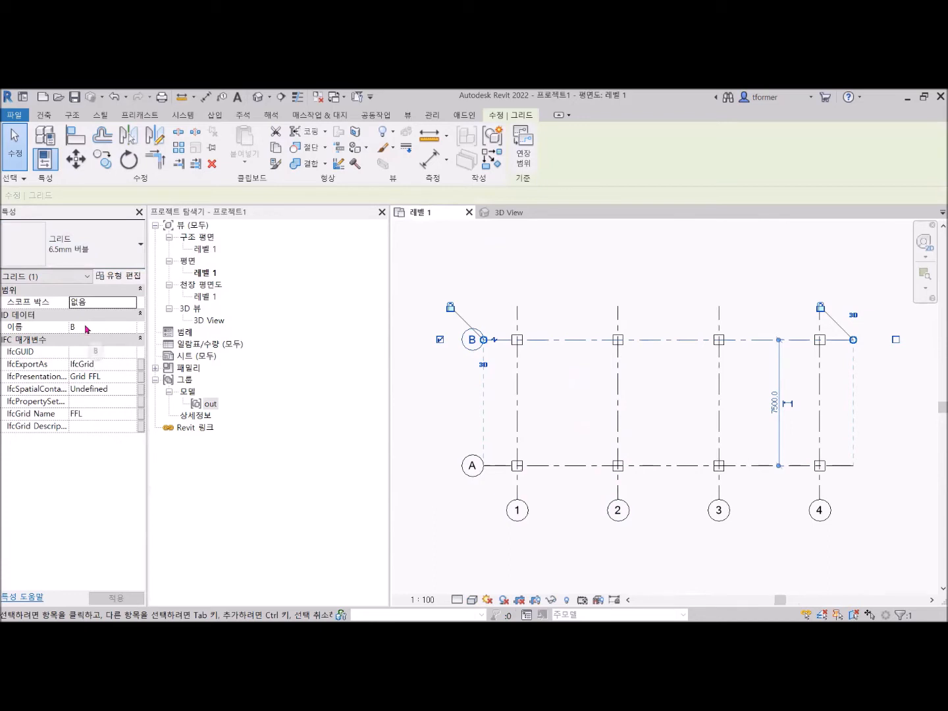
- Try the 그리드 1 type on grid A and return it to the 6.5mm 버블 type
{"action": "left_click", "coordinate": [491, 465]}
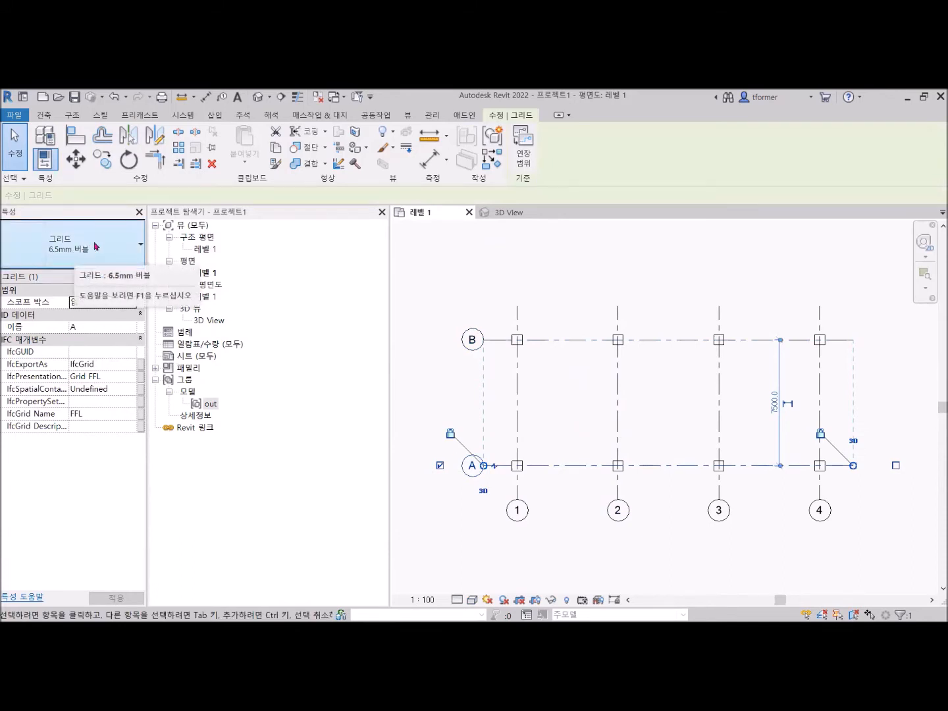
{"action": "left_click", "coordinate": [140, 247]}
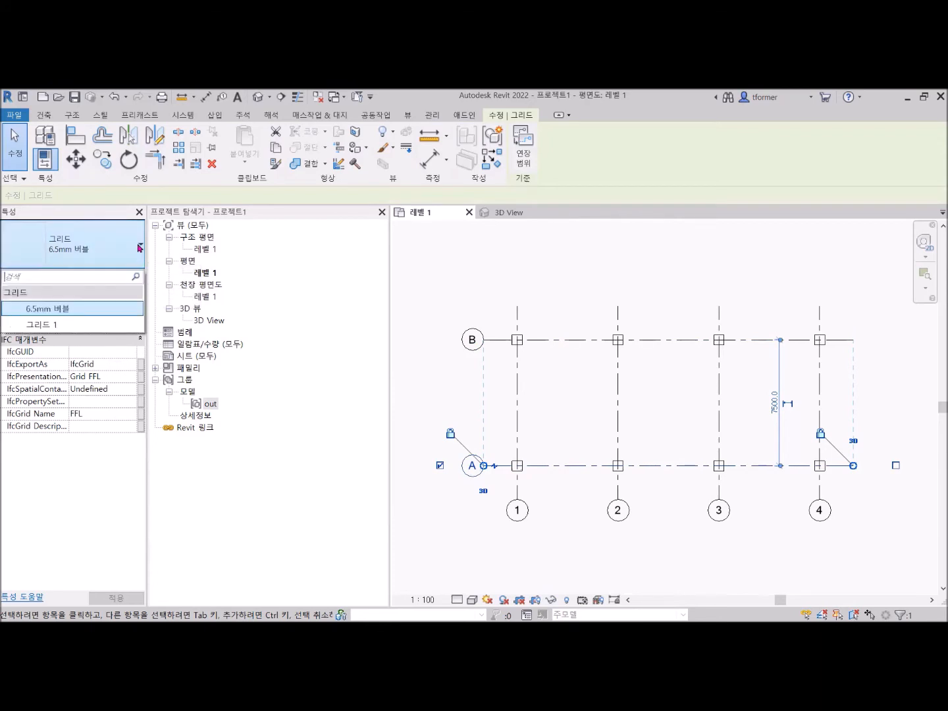
{"action": "left_click", "coordinate": [45, 326]}
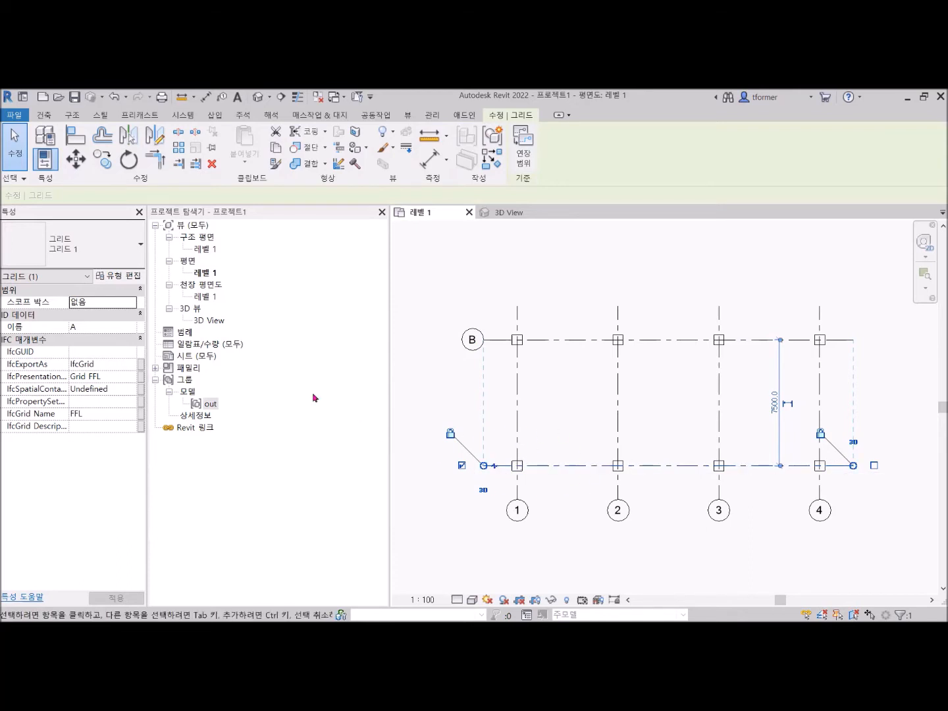
{"action": "left_click", "coordinate": [139, 253]}
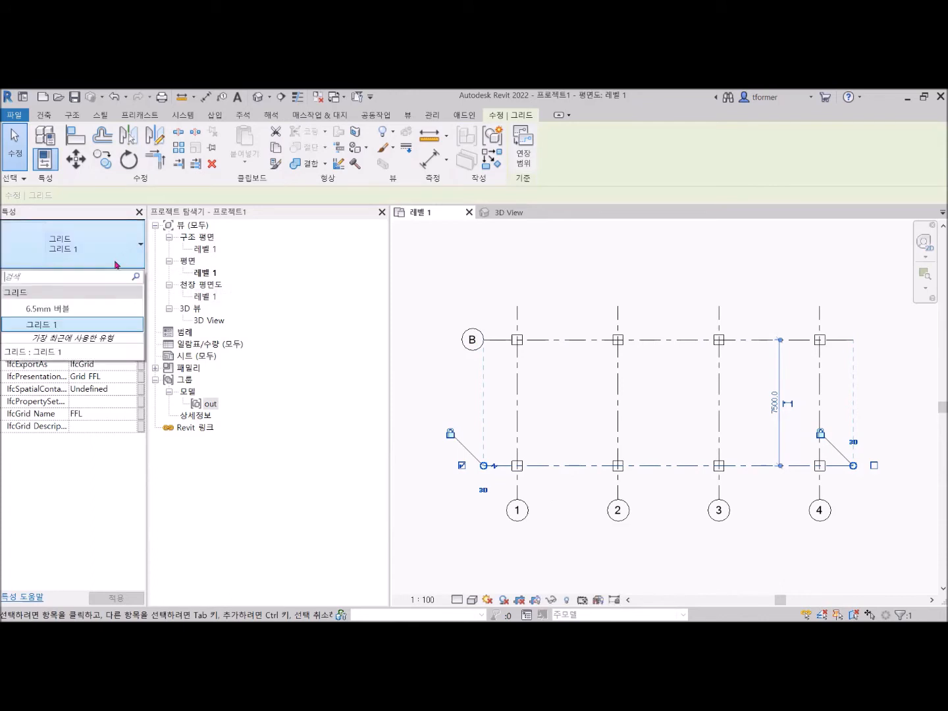
{"action": "left_click", "coordinate": [66, 308]}
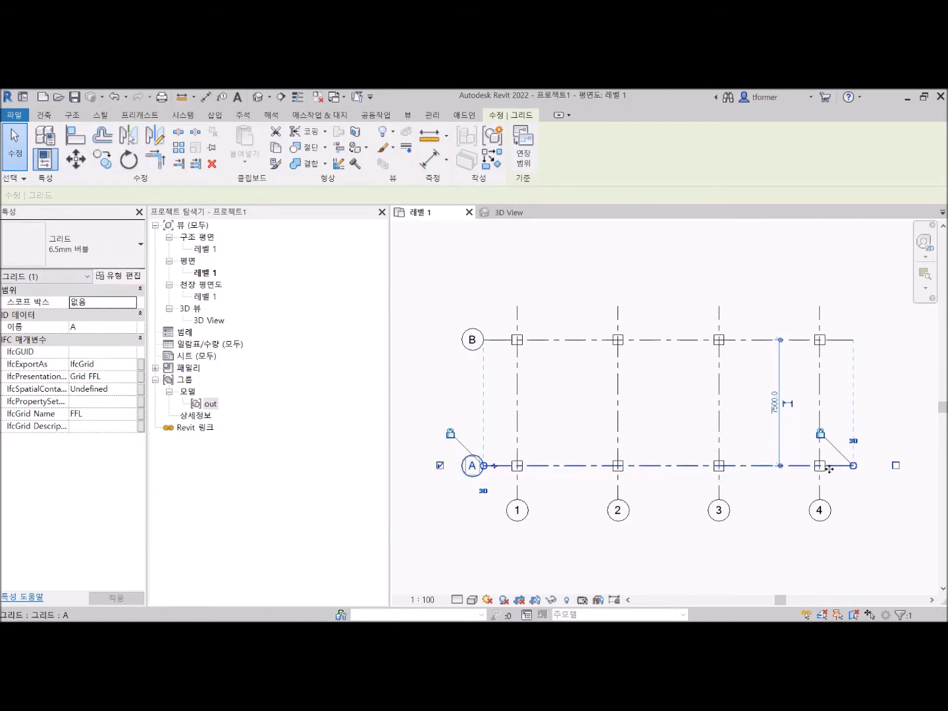
- Try showing a second bubble on the open end of grid A beyond grid 4 and hide it again
{"action": "left_click", "coordinate": [896, 466]}
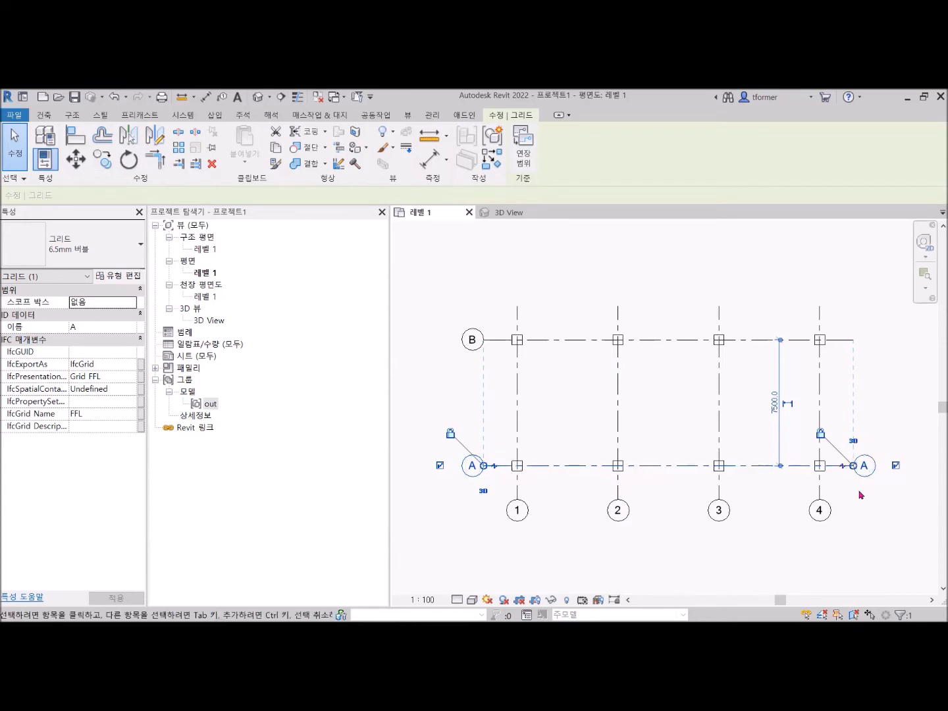
{"action": "left_click", "coordinate": [896, 466]}
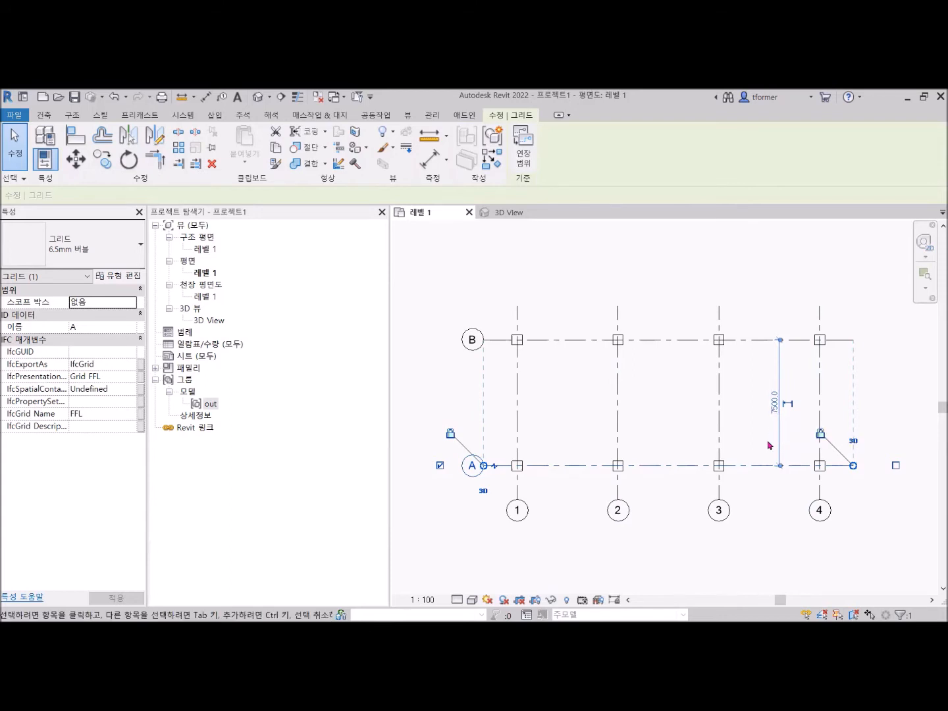
{"action": "left_click", "coordinate": [720, 412]}
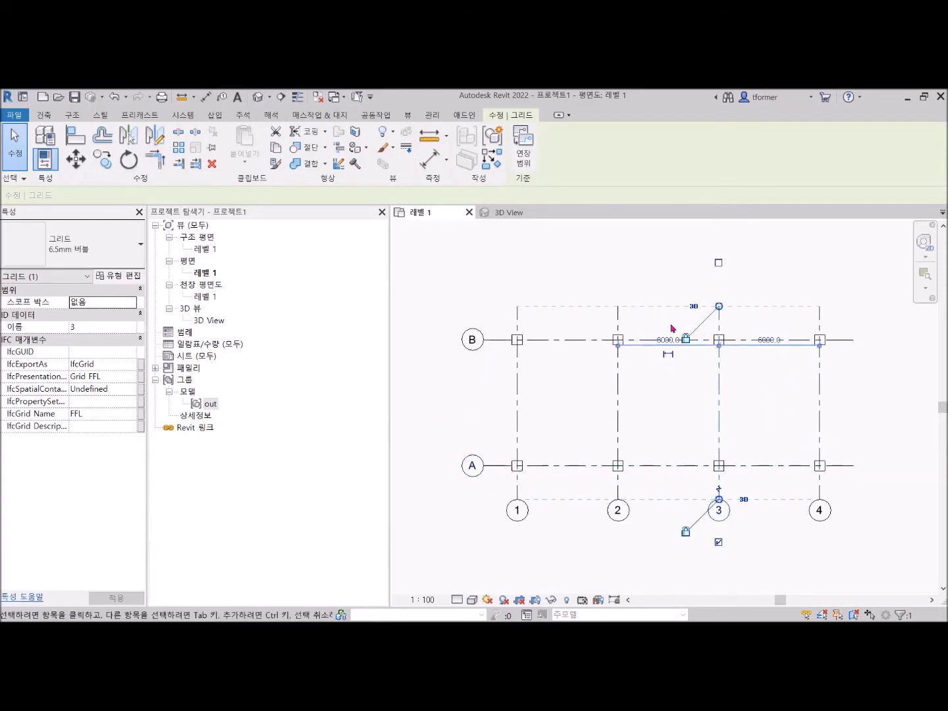
- Try grid 1's end alignment locks and stretch the aligned unbubbled ends of grids 1 to 4 farther beyond grid B
{"action": "left_click", "coordinate": [518, 388]}
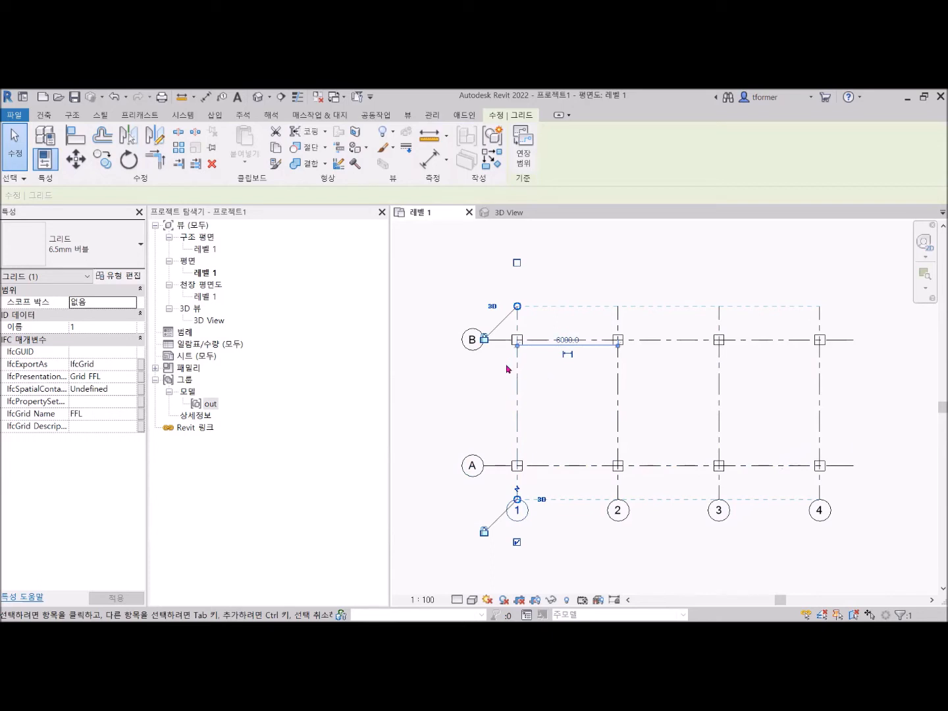
{"action": "left_click", "coordinate": [485, 340]}
{"action": "left_click", "coordinate": [484, 534]}
{"action": "left_click", "coordinate": [484, 533]}
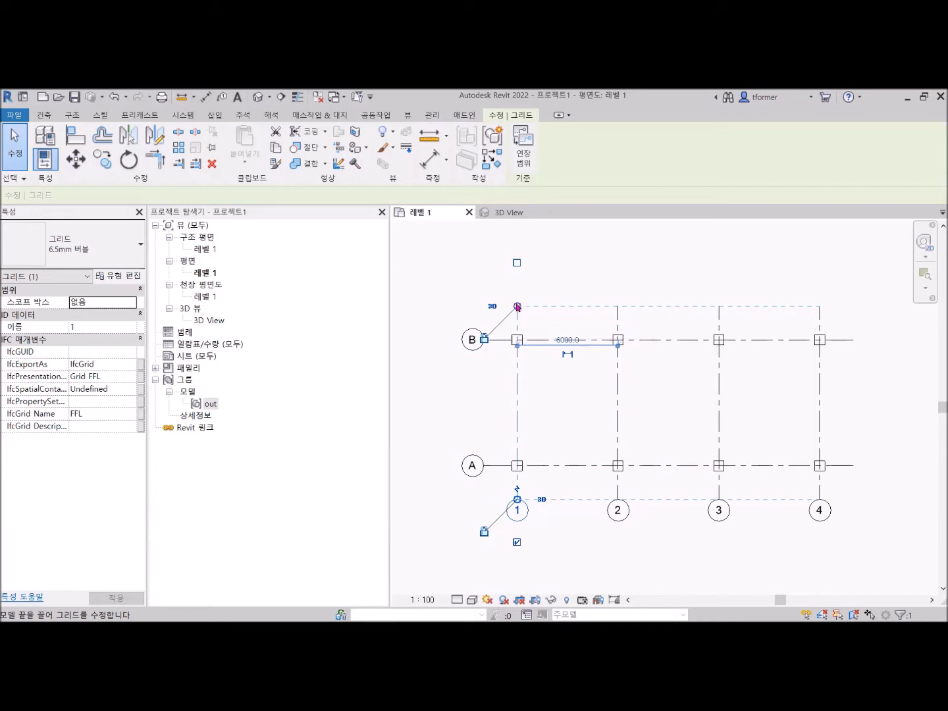
{"action": "left_click_drag", "start_coordinate": [517, 306], "coordinate": [517, 281]}
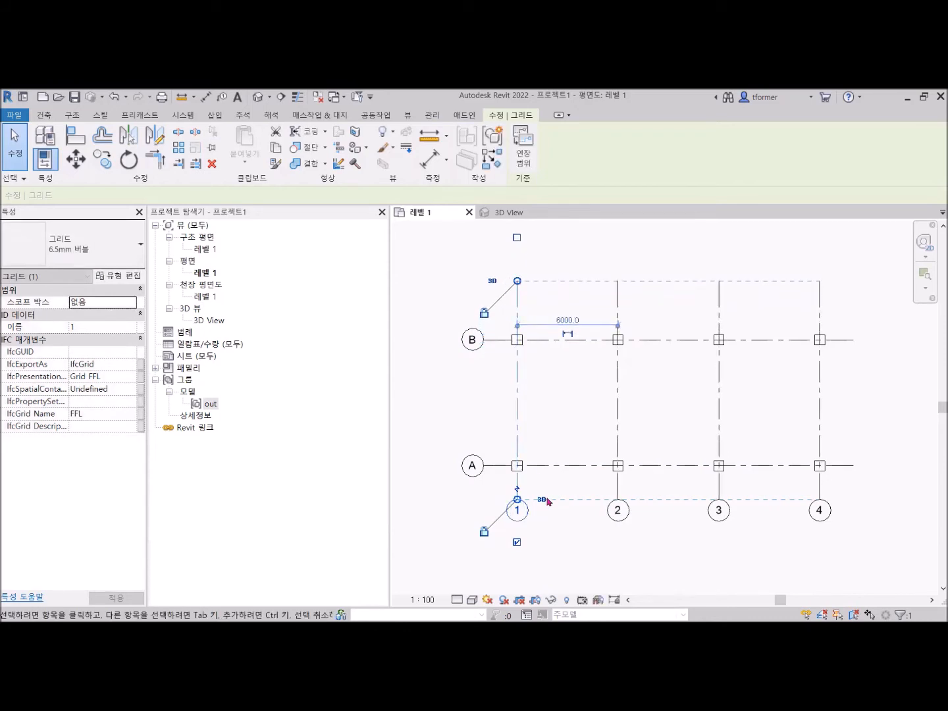
- Extend both ends of the aligned grids A and B farther outward past grids 1 and 4
{"action": "left_click", "coordinate": [488, 468]}
{"action": "left_click_drag", "start_coordinate": [488, 468], "coordinate": [467, 466]}
{"action": "left_click_drag", "start_coordinate": [853, 466], "coordinate": [869, 466]}
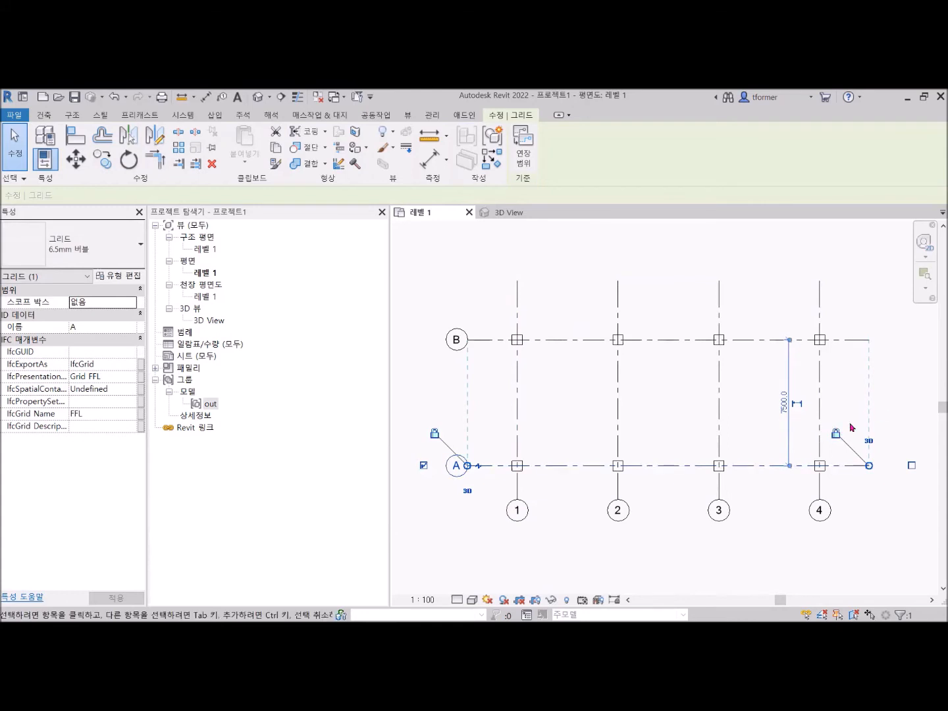
{"action": "left_click", "coordinate": [851, 299]}
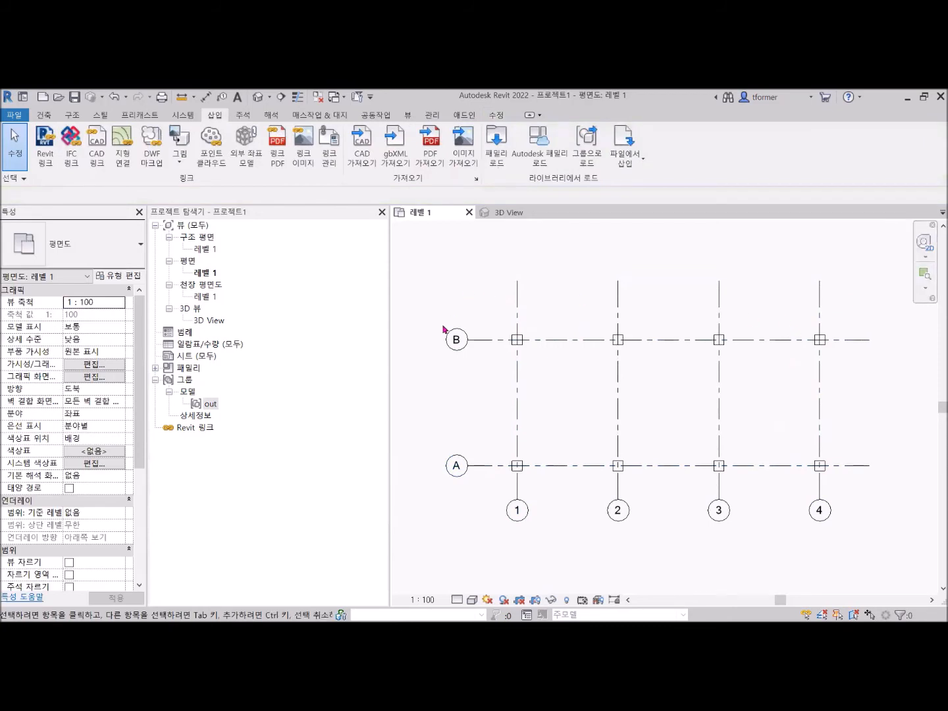
- Inspect the column at grids B and 1 in the 레벨 1 plan and compare it with the frame in 3D
{"action": "scroll", "coordinate": [519, 349], "scroll_direction": "up", "scroll_amount": 3}
{"action": "scroll", "coordinate": [525, 346], "scroll_direction": "up", "scroll_amount": 5}
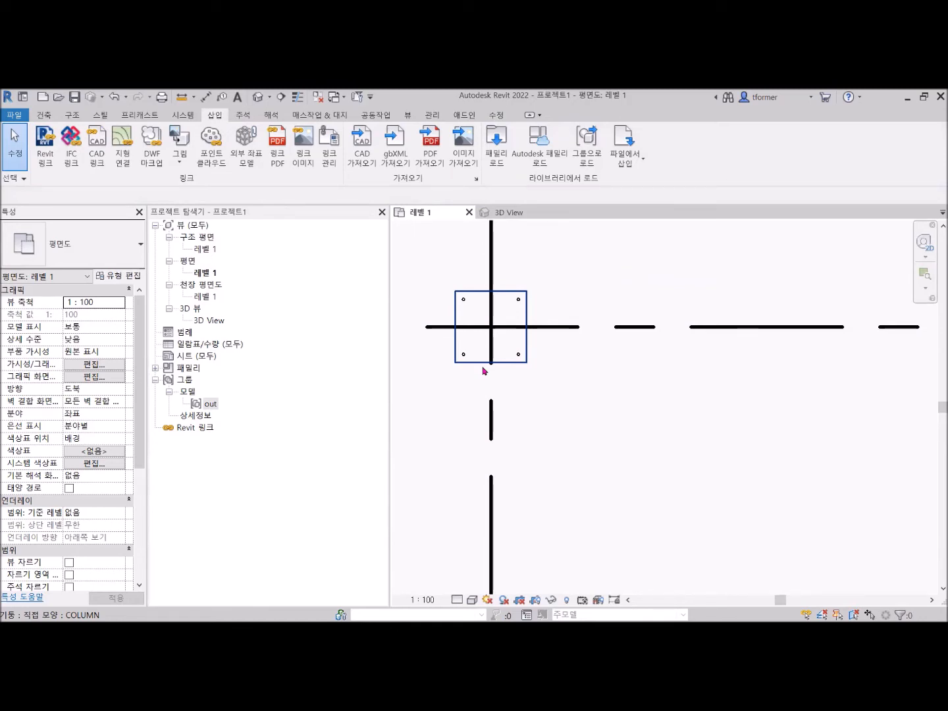
{"action": "left_click", "coordinate": [527, 212]}
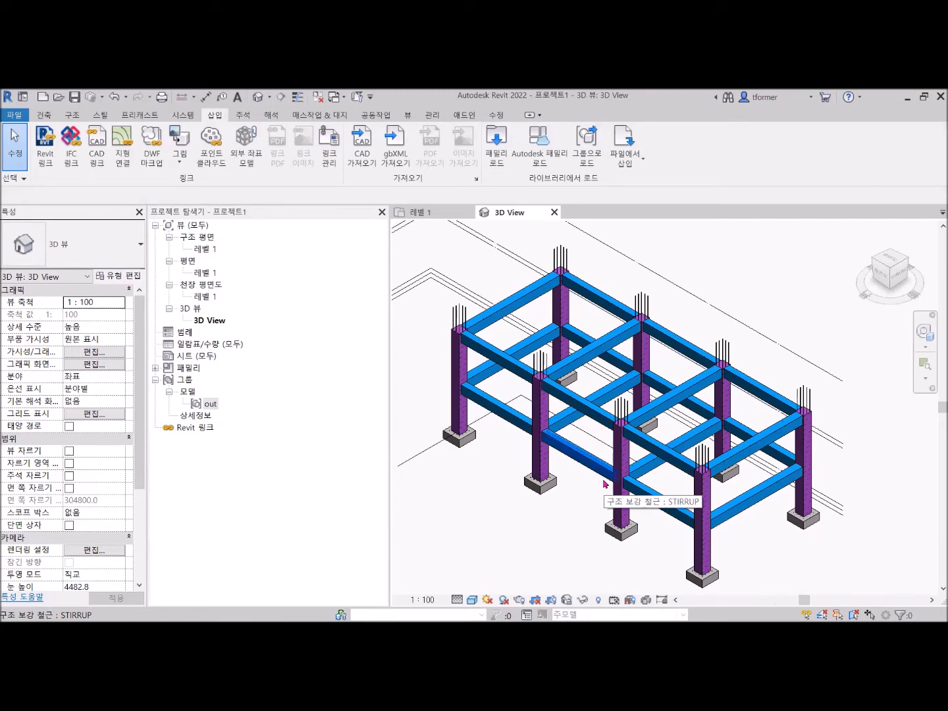
{"action": "left_click", "coordinate": [440, 213]}
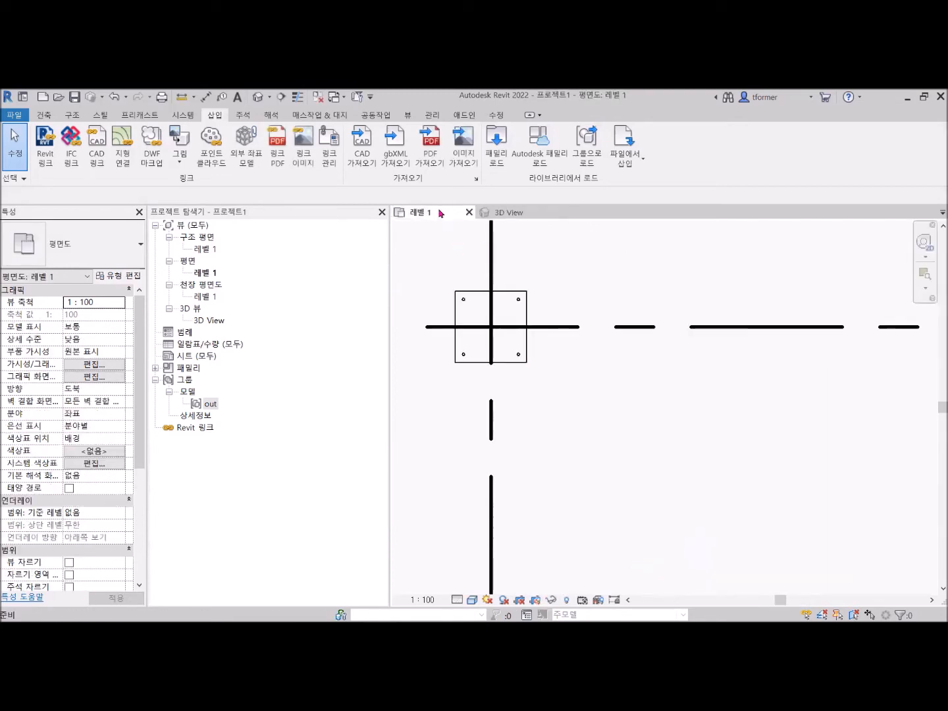
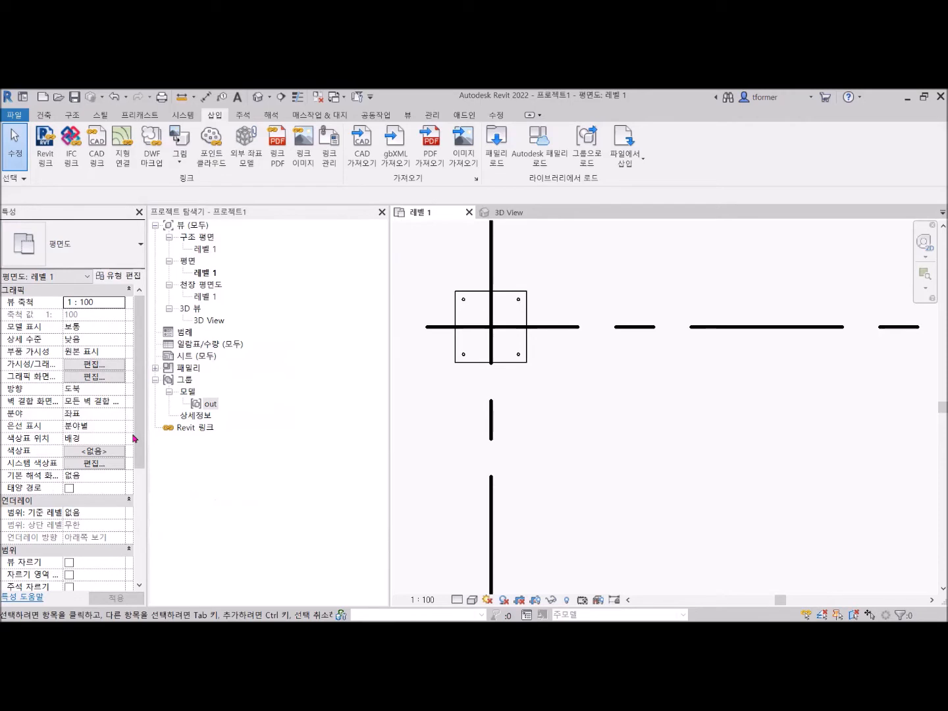
- Set the view depth offset in the 레벨 1 plan's view range to -500, consulting the sample view range diagram
{"action": "scroll", "coordinate": [134, 438], "scroll_direction": "down", "scroll_amount": 5}
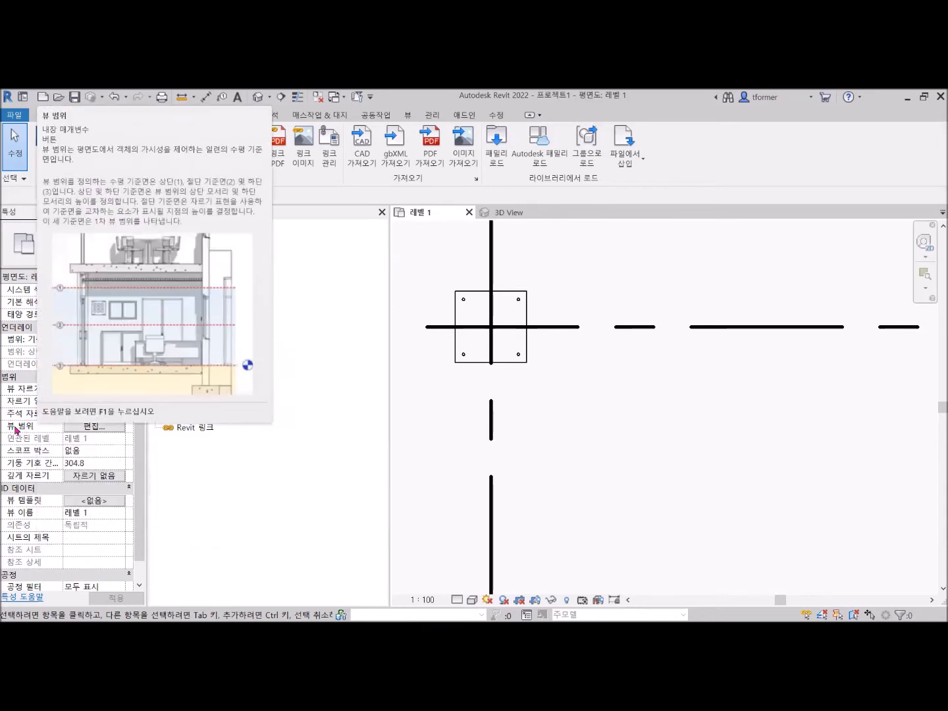
{"action": "left_click", "coordinate": [92, 428]}
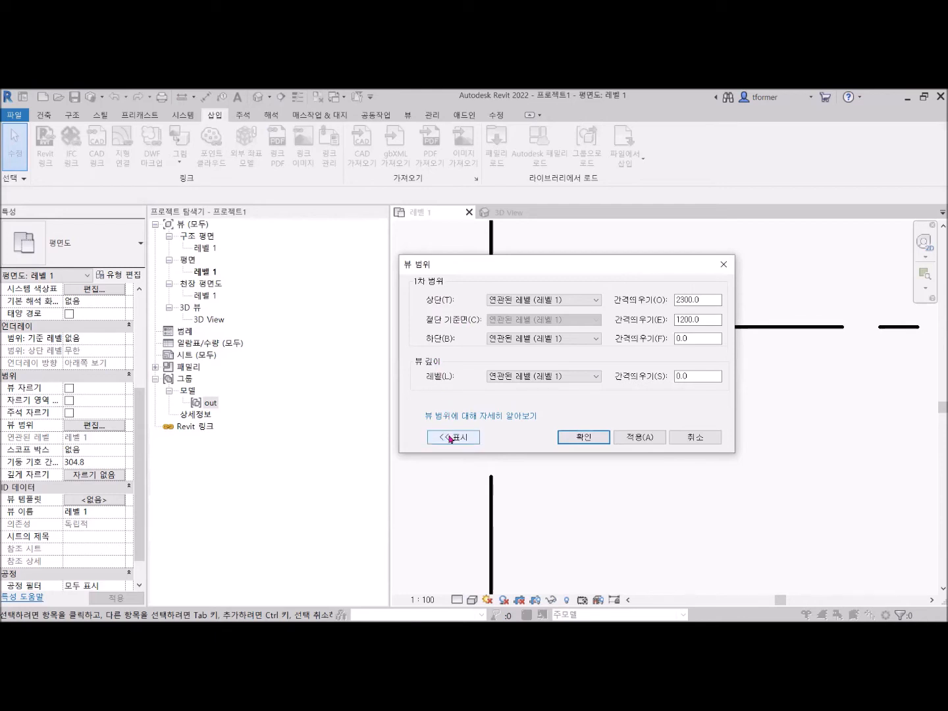
{"action": "left_click", "coordinate": [445, 438]}
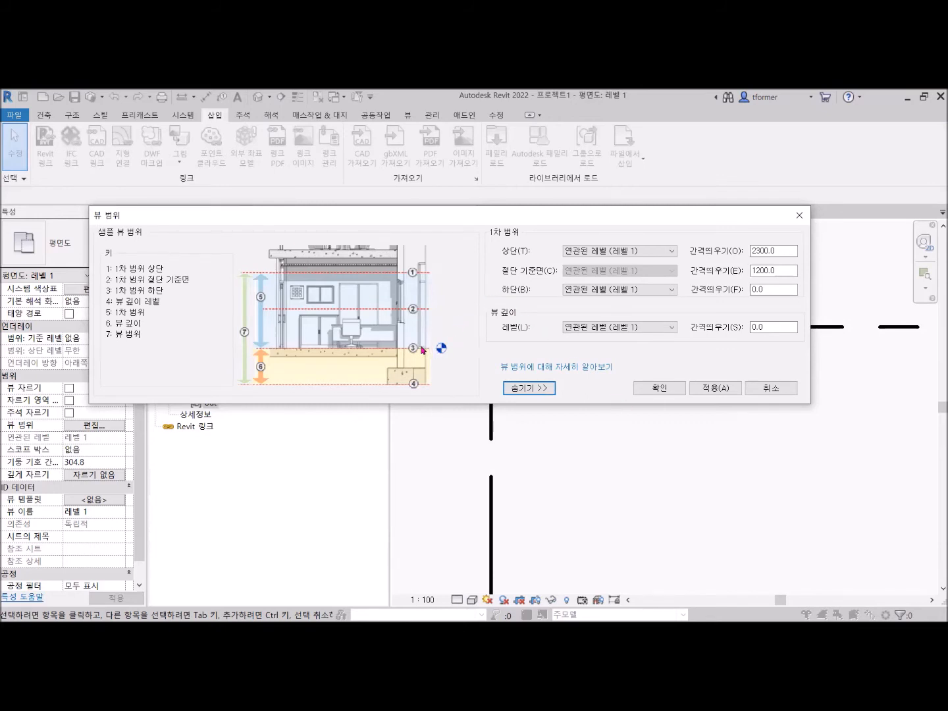
{"action": "left_click", "coordinate": [757, 290]}
{"action": "left_click", "coordinate": [761, 326]}
{"action": "double_click", "coordinate": [779, 328]}
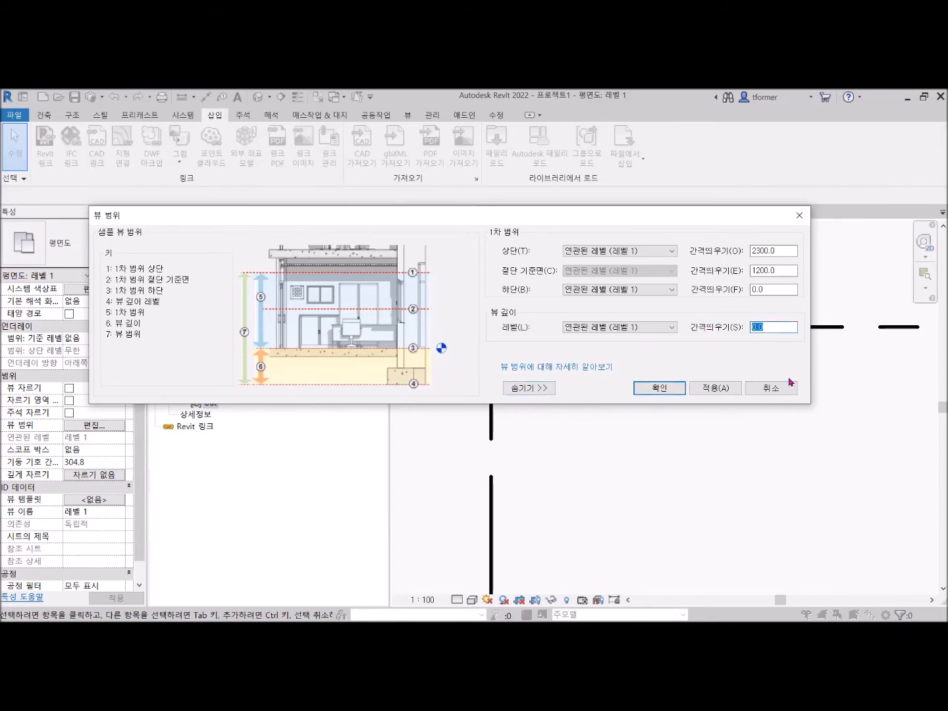
{"action": "type", "text": "-500"}
{"action": "left_click", "coordinate": [668, 387]}
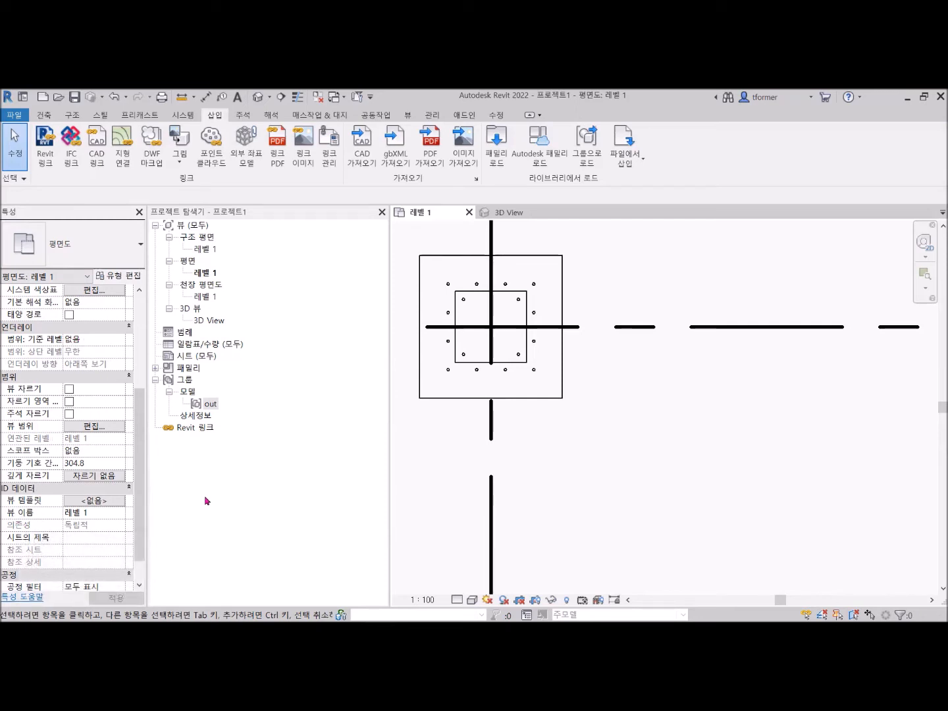
- Rename the 레벨 1 floor plan as 1F, along with its level and corresponding plan views
{"action": "left_click", "coordinate": [97, 511]}
{"action": "type", "text": "1"}
{"action": "key", "text": "Return"}
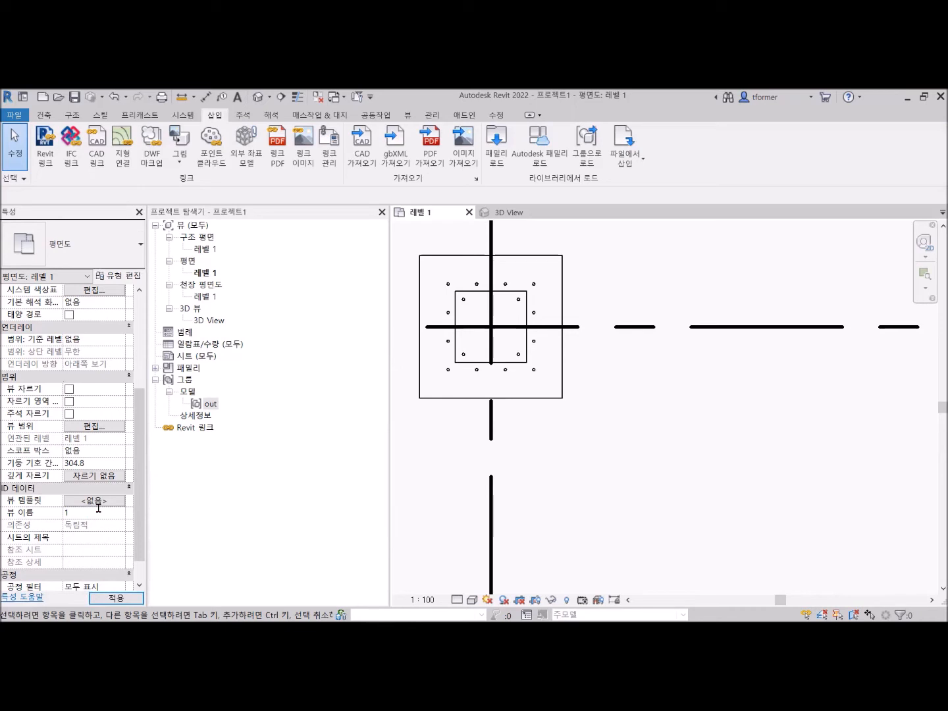
{"action": "type", "text": "F"}
{"action": "key", "text": "Return"}
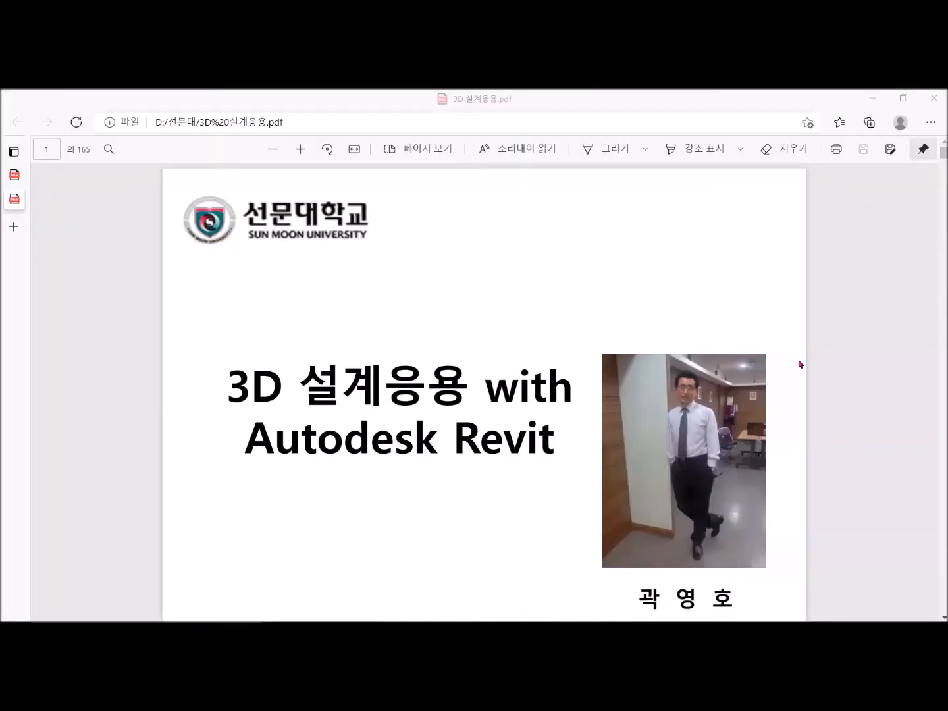
- Read the Autodesk Revit Template pages in 3D 설계응용.pdf, covering the overview and the 없음, 건축, 구조 and 시공 templates
{"action": "scroll", "coordinate": [822, 370], "scroll_direction": "down", "scroll_amount": 15}
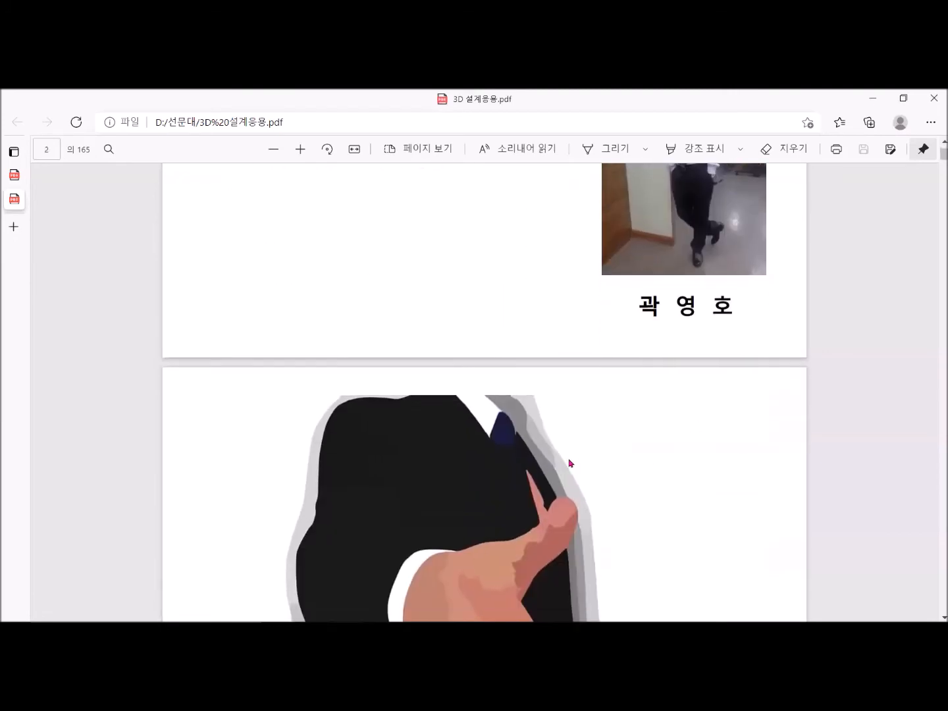
{"action": "scroll", "coordinate": [521, 465], "scroll_direction": "down", "scroll_amount": 20}
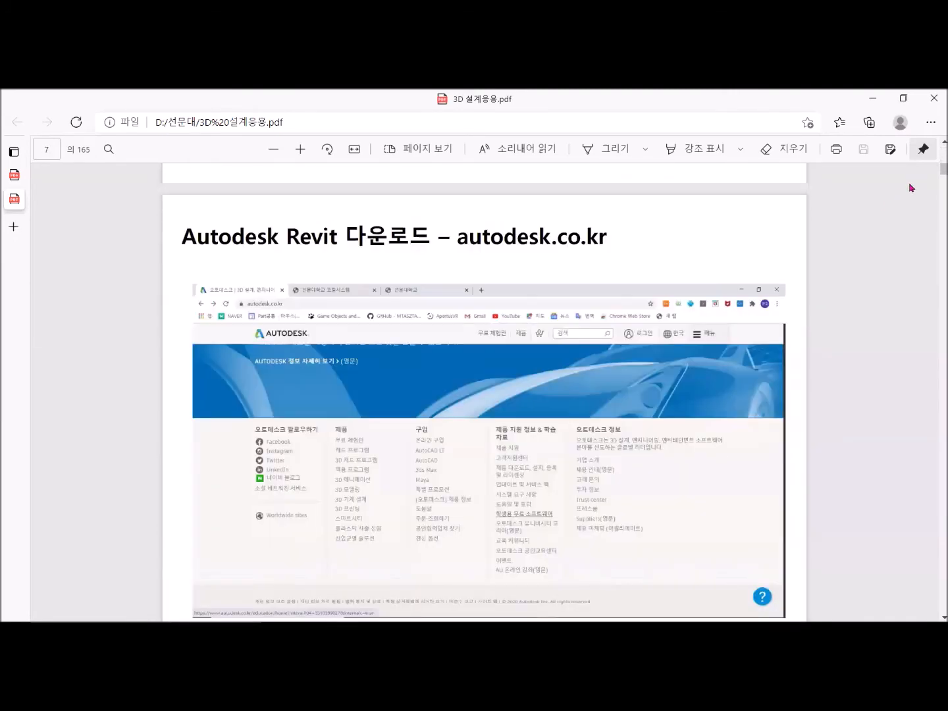
{"action": "left_click_drag", "start_coordinate": [942, 171], "coordinate": [935, 257]}
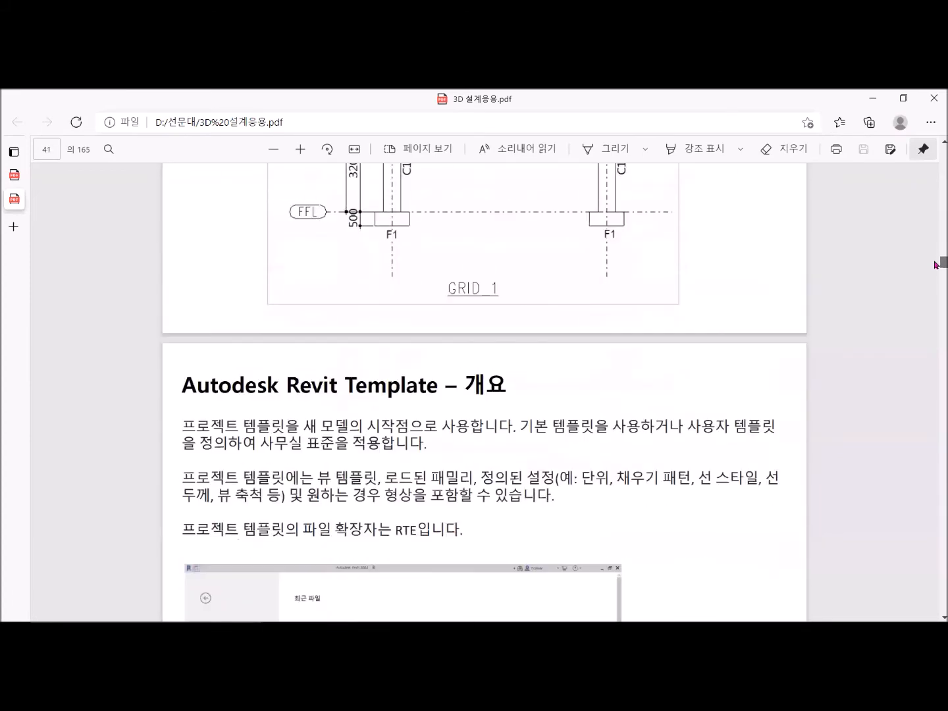
{"action": "scroll", "coordinate": [499, 439], "scroll_direction": "down", "scroll_amount": 5}
{"action": "scroll", "coordinate": [490, 436], "scroll_direction": "up", "scroll_amount": 3}
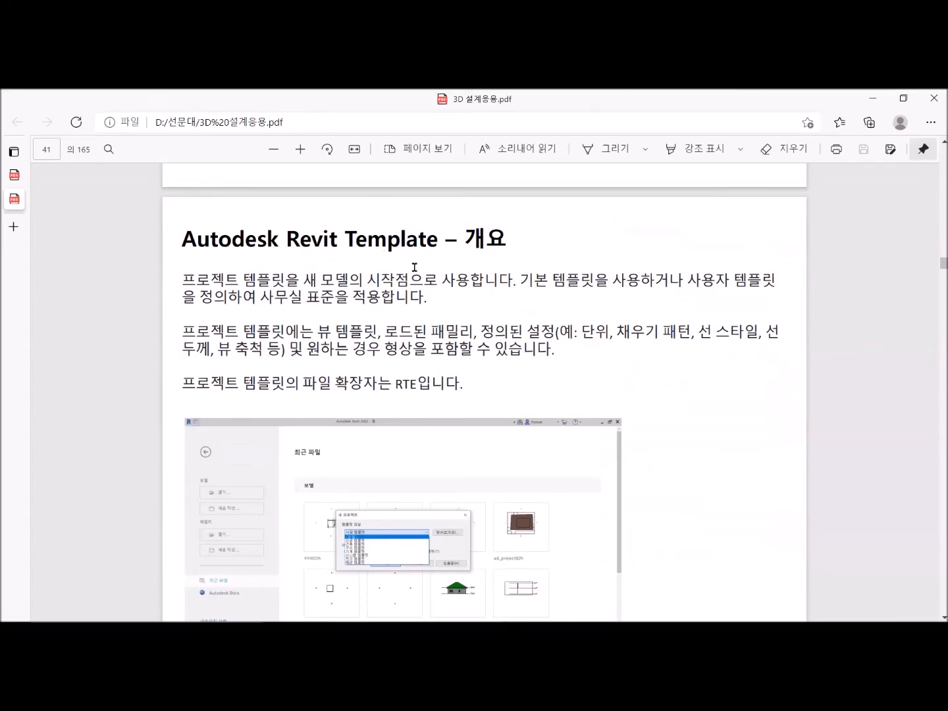
{"action": "scroll", "coordinate": [453, 341], "scroll_direction": "down", "scroll_amount": 6}
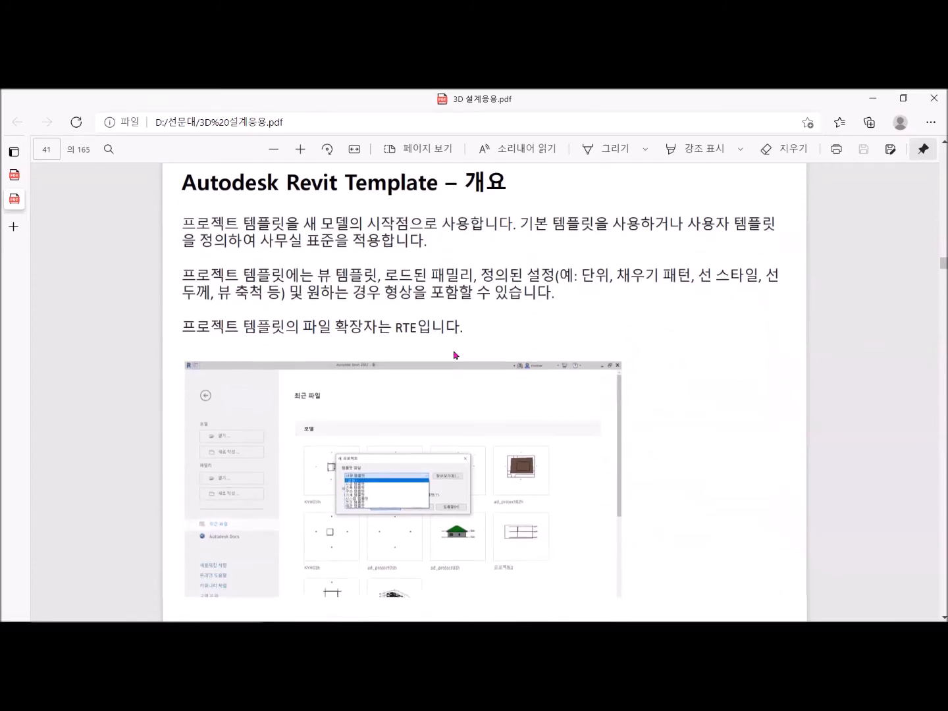
{"action": "scroll", "coordinate": [416, 495], "scroll_direction": "down", "scroll_amount": 1}
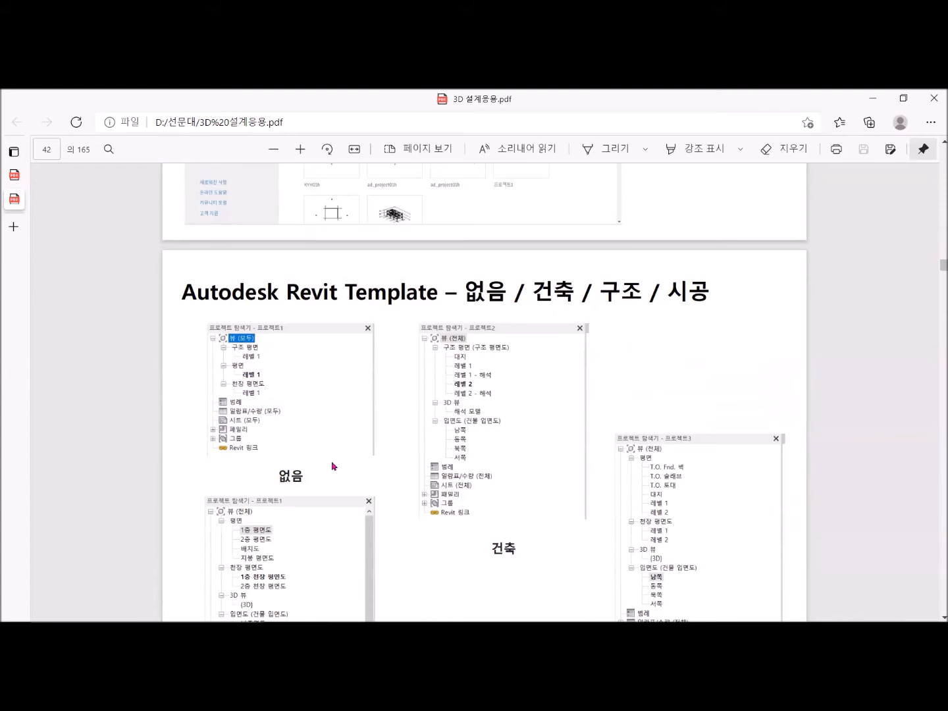
{"action": "scroll", "coordinate": [660, 474], "scroll_direction": "down", "scroll_amount": 3}
{"action": "scroll", "coordinate": [652, 403], "scroll_direction": "up", "scroll_amount": 1}
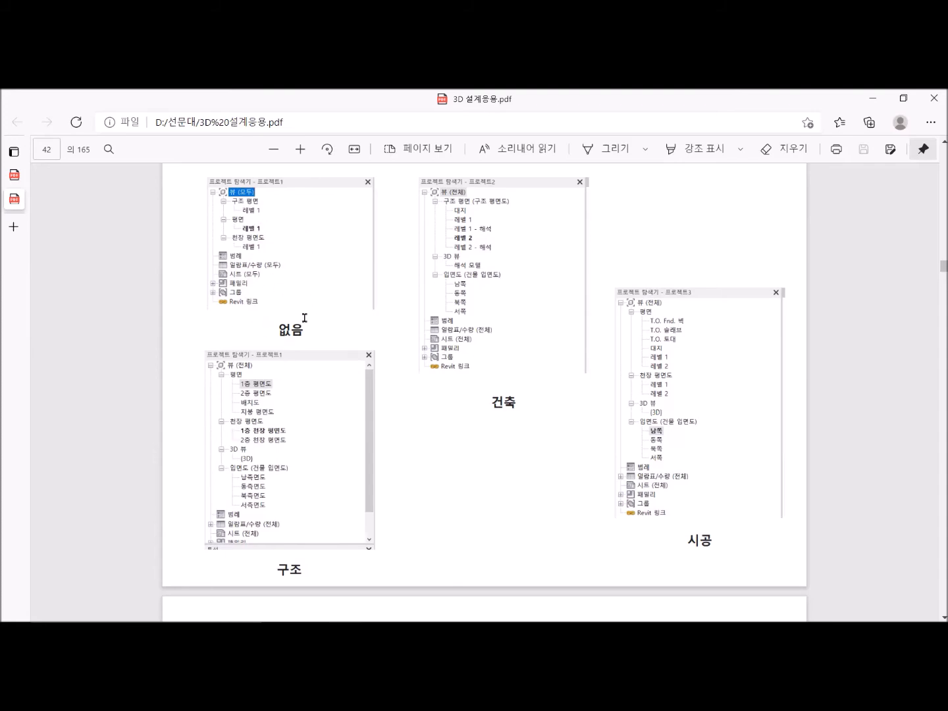
{"action": "scroll", "coordinate": [451, 429], "scroll_direction": "down", "scroll_amount": 5}
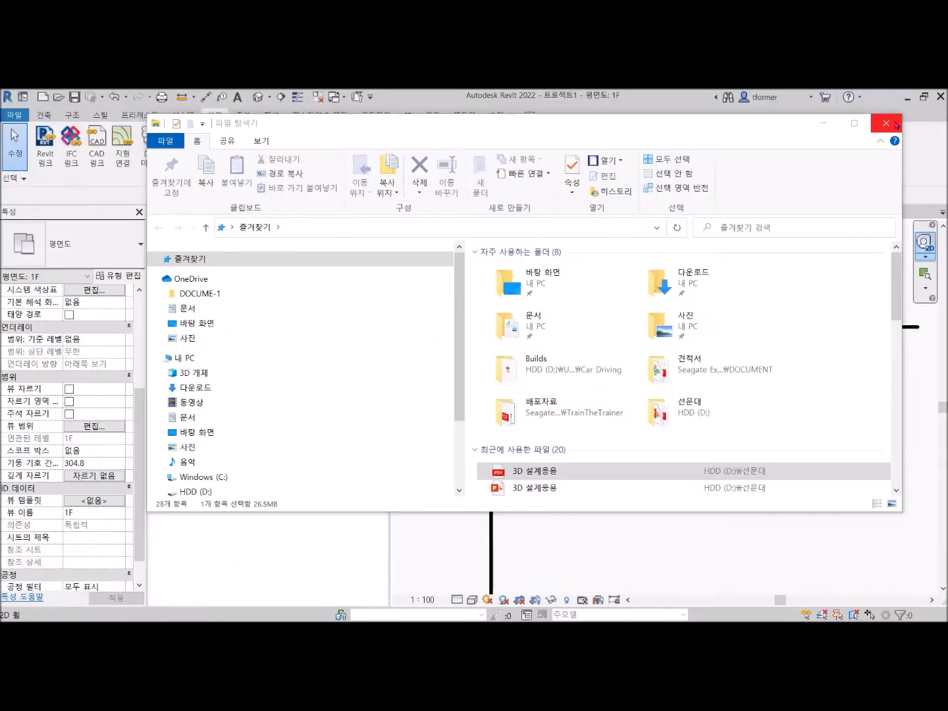
- Close File Explorer and examine the footings in the 1F plan and the level planes around the frame in 3D
{"action": "left_click", "coordinate": [886, 126]}
{"action": "scroll", "coordinate": [602, 361], "scroll_direction": "up", "scroll_amount": 4}
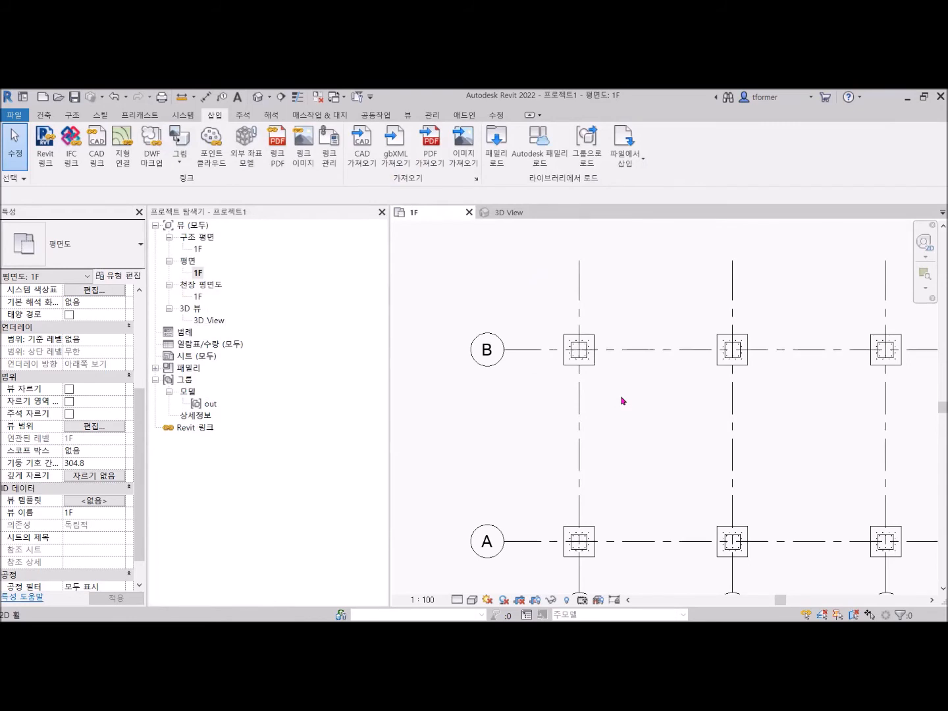
{"action": "left_click", "coordinate": [512, 213]}
{"action": "scroll", "coordinate": [600, 373], "scroll_direction": "down", "scroll_amount": 3}
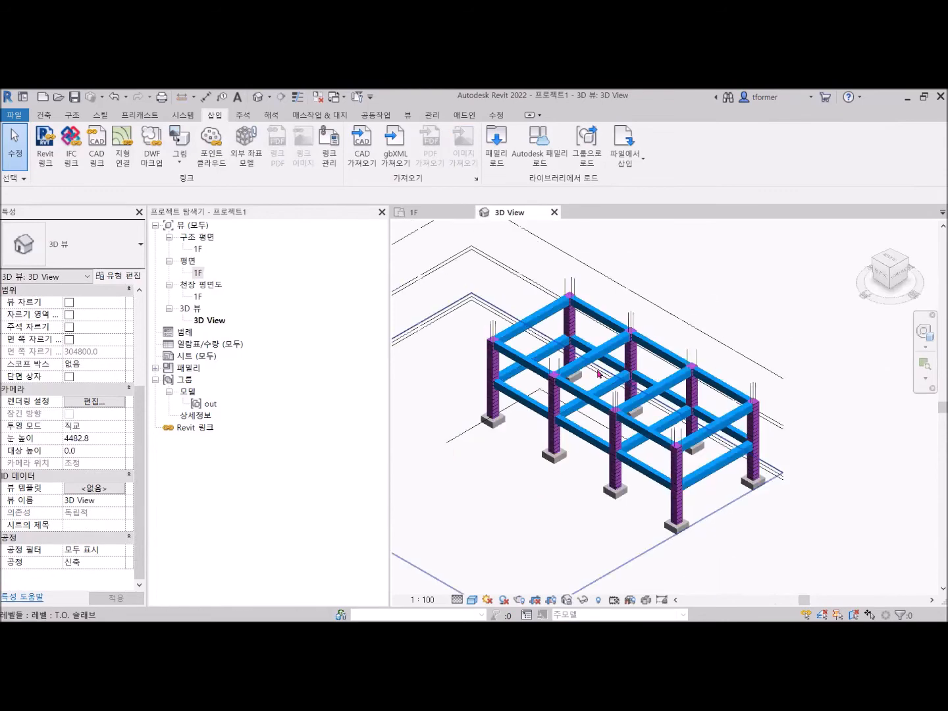
{"action": "middle_click_drag", "start_coordinate": [654, 425], "coordinate": [727, 412]}
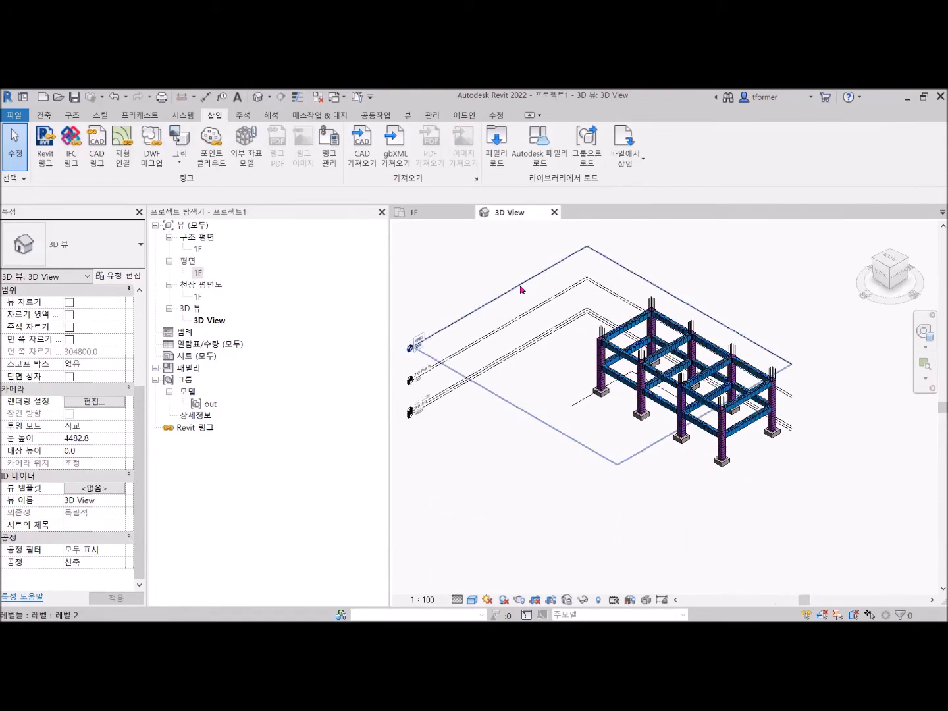
{"action": "middle_click_drag", "start_coordinate": [567, 437], "coordinate": [624, 464]}
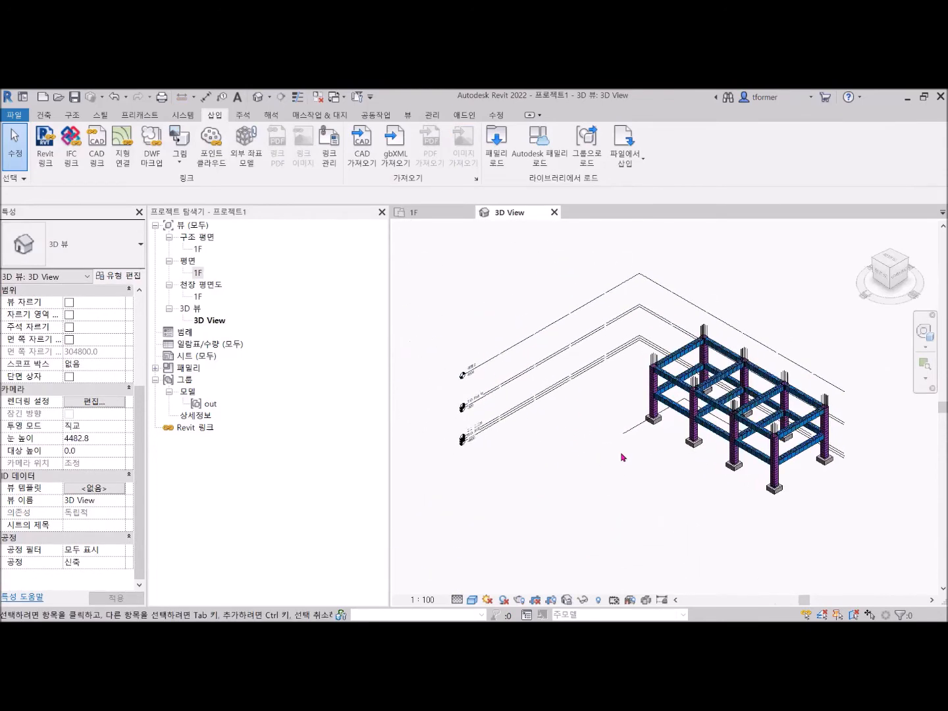
- Try deleting the whole frame with its grids and levels from the 3D view, including the dependent 1F views
{"action": "left_click_drag", "start_coordinate": [439, 250], "coordinate": [883, 583]}
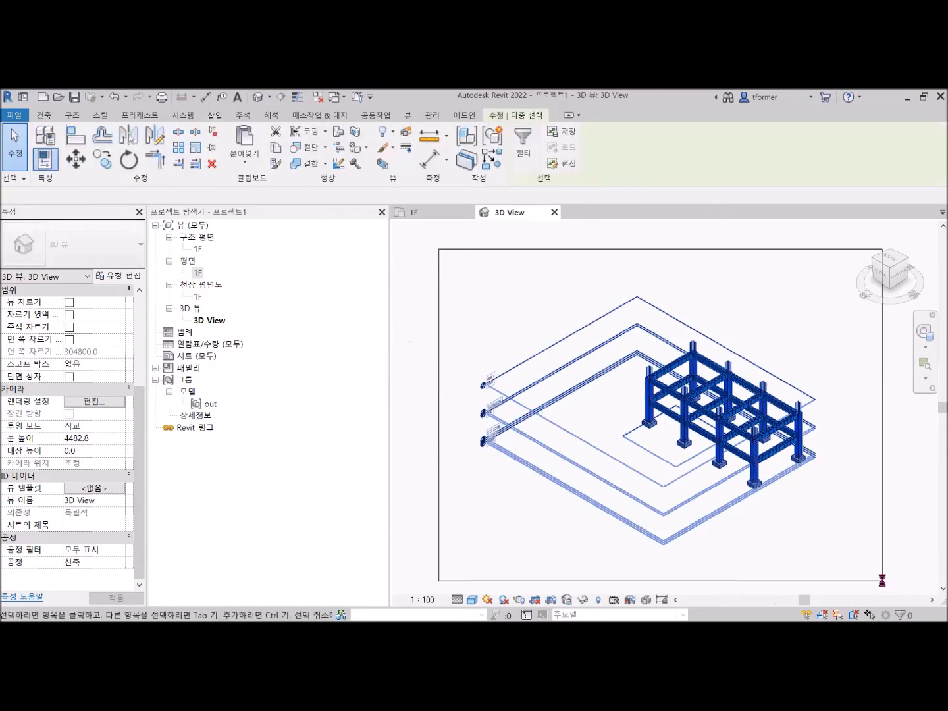
{"action": "key", "text": "Delete"}
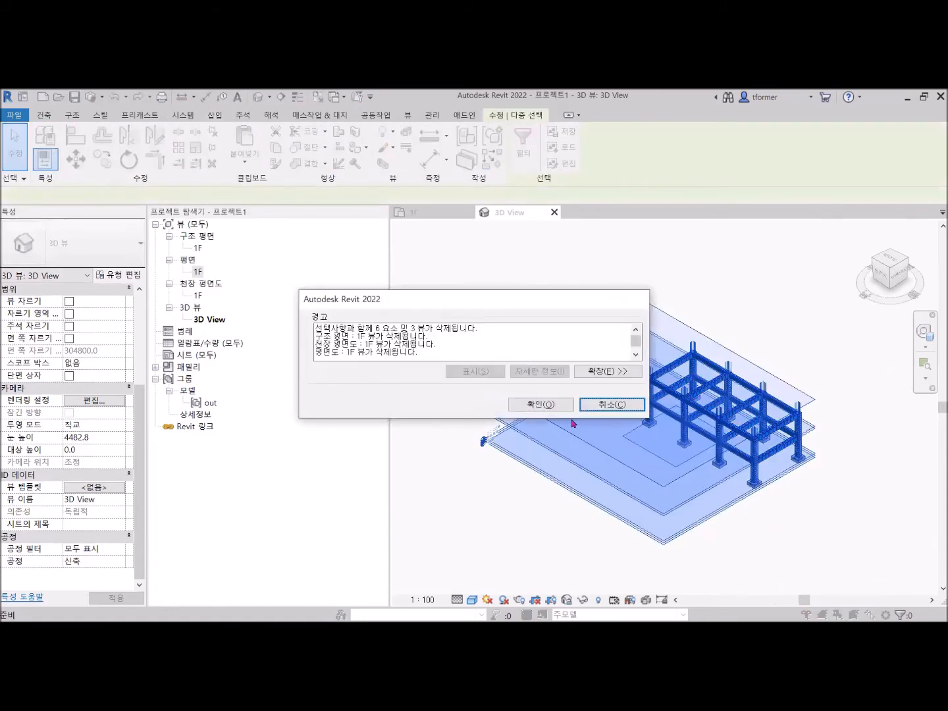
{"action": "left_click", "coordinate": [548, 406]}
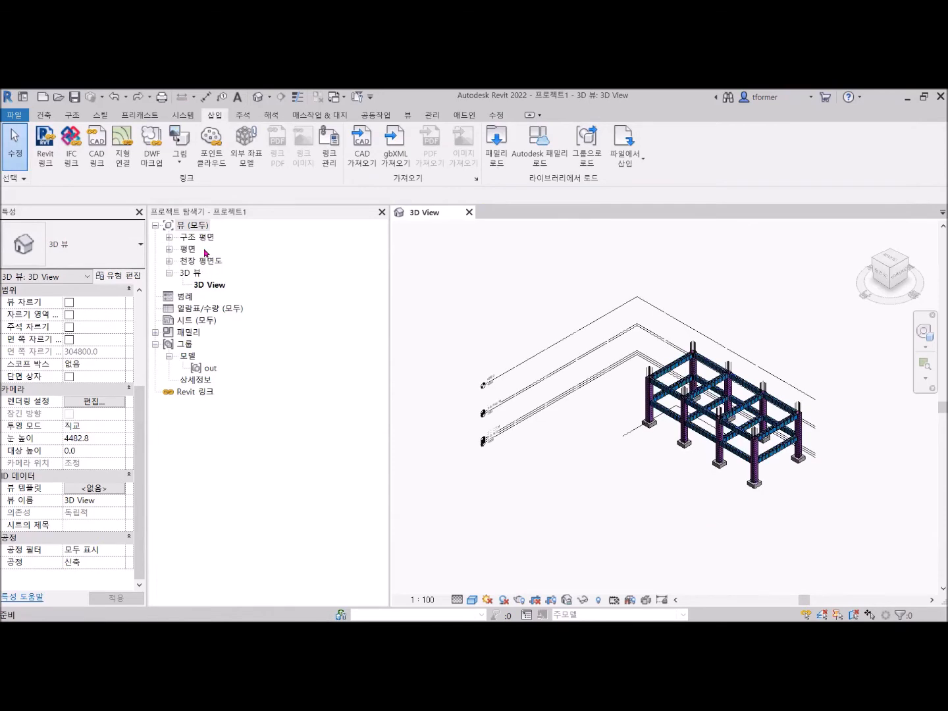
{"action": "middle_click_drag", "start_coordinate": [537, 436], "coordinate": [527, 334]}
{"action": "scroll", "coordinate": [527, 334], "scroll_direction": "up", "scroll_amount": 1}
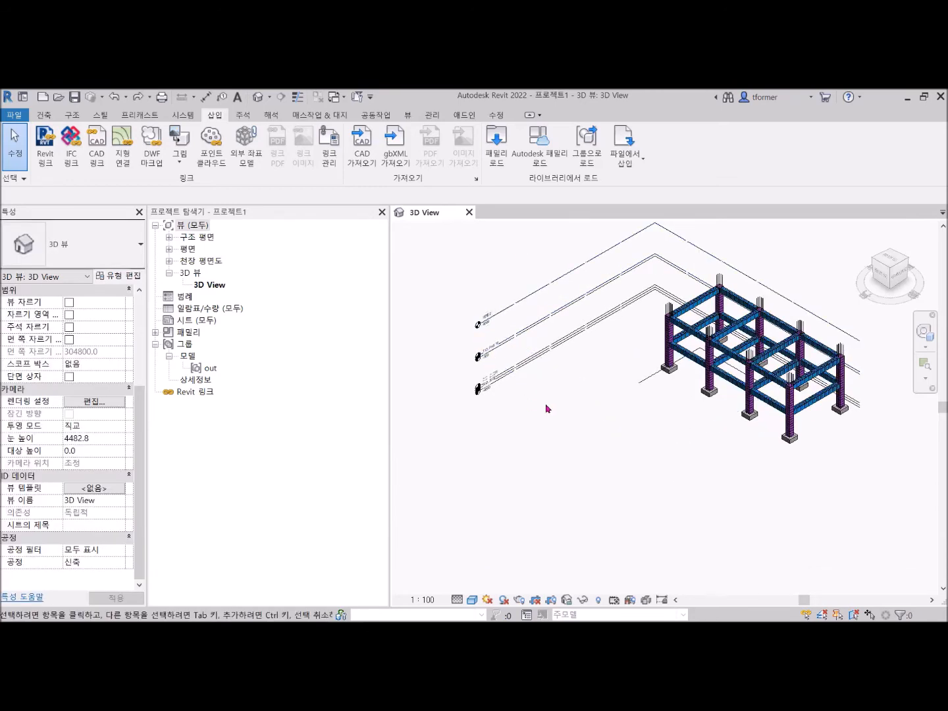
- Expand the structural plan, floor plan and ceiling plan categories in the project browser to check their 1F views
{"action": "left_click", "coordinate": [191, 239]}
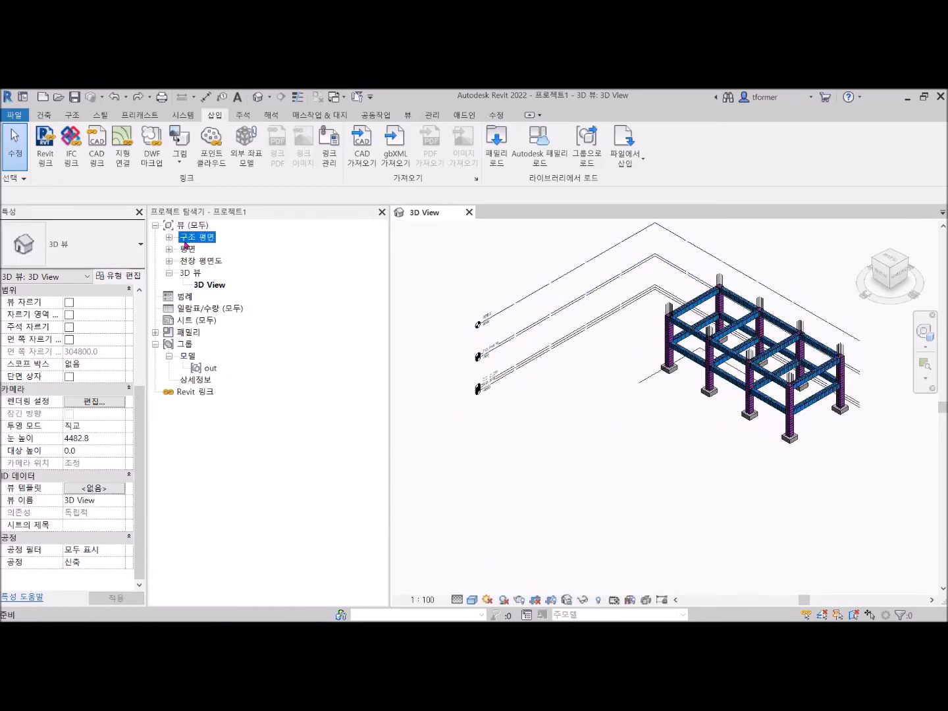
{"action": "left_click", "coordinate": [169, 237]}
{"action": "left_click", "coordinate": [198, 250]}
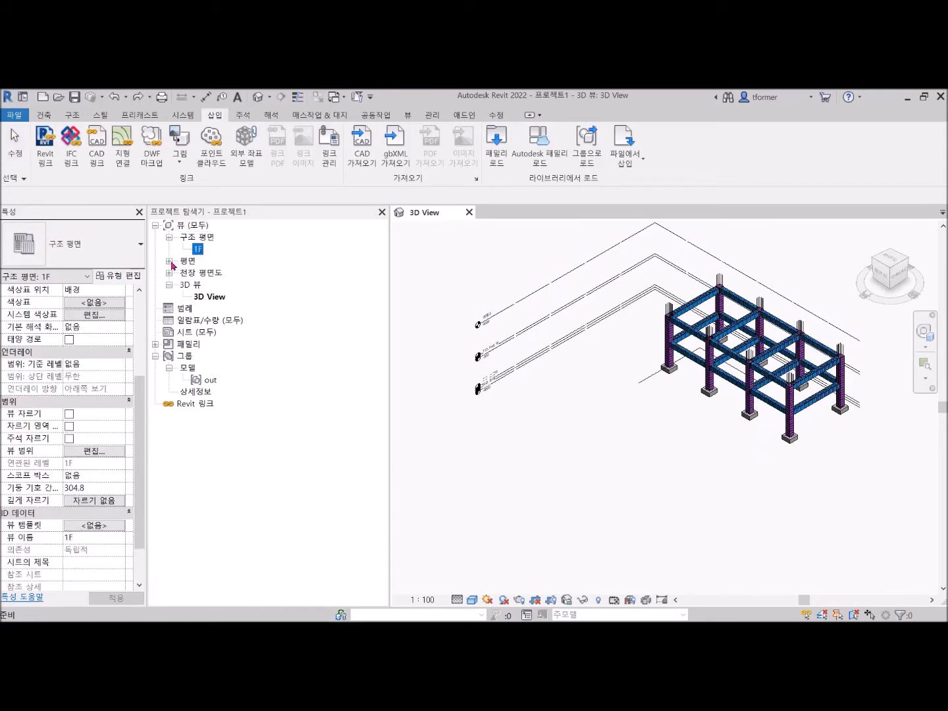
{"action": "left_click", "coordinate": [169, 262]}
{"action": "left_click", "coordinate": [199, 273]}
{"action": "left_click", "coordinate": [169, 286]}
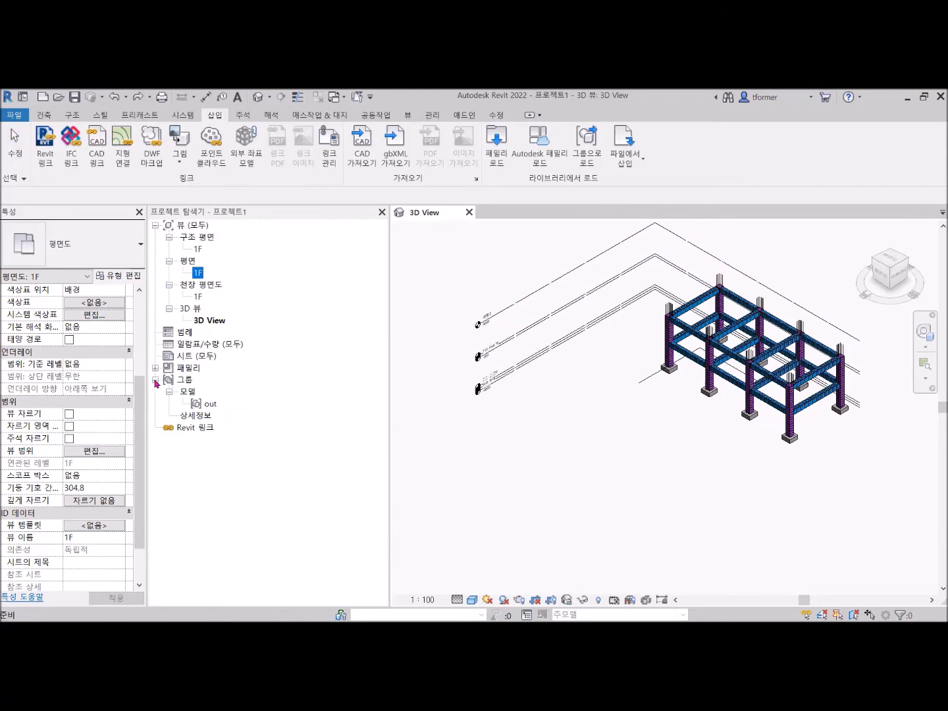
- Delete the out model group from the project
{"action": "left_click", "coordinate": [210, 407]}
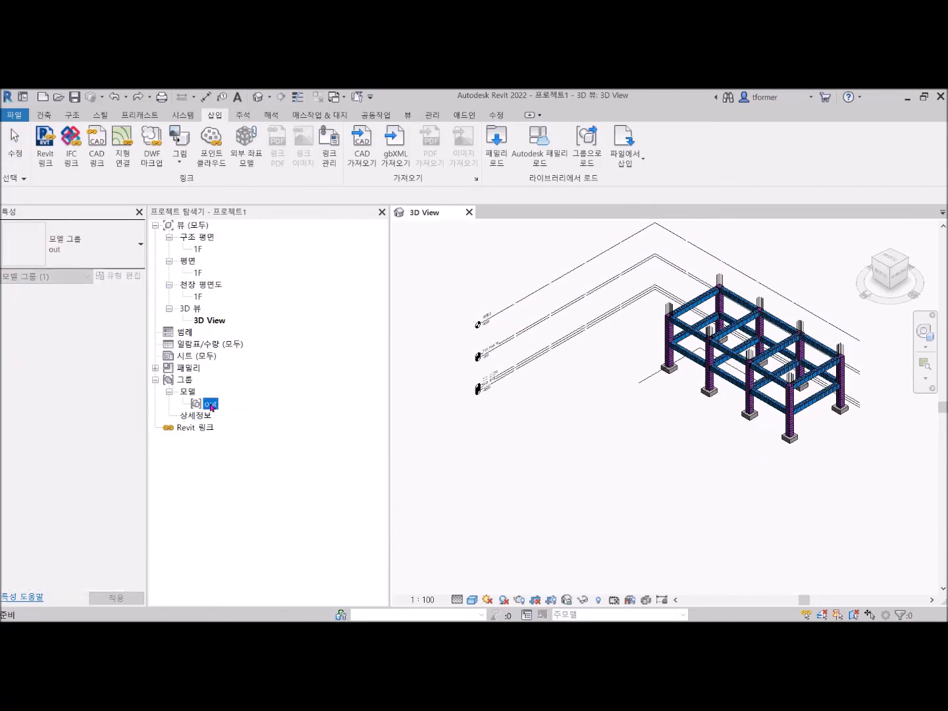
{"action": "right_click", "coordinate": [211, 406]}
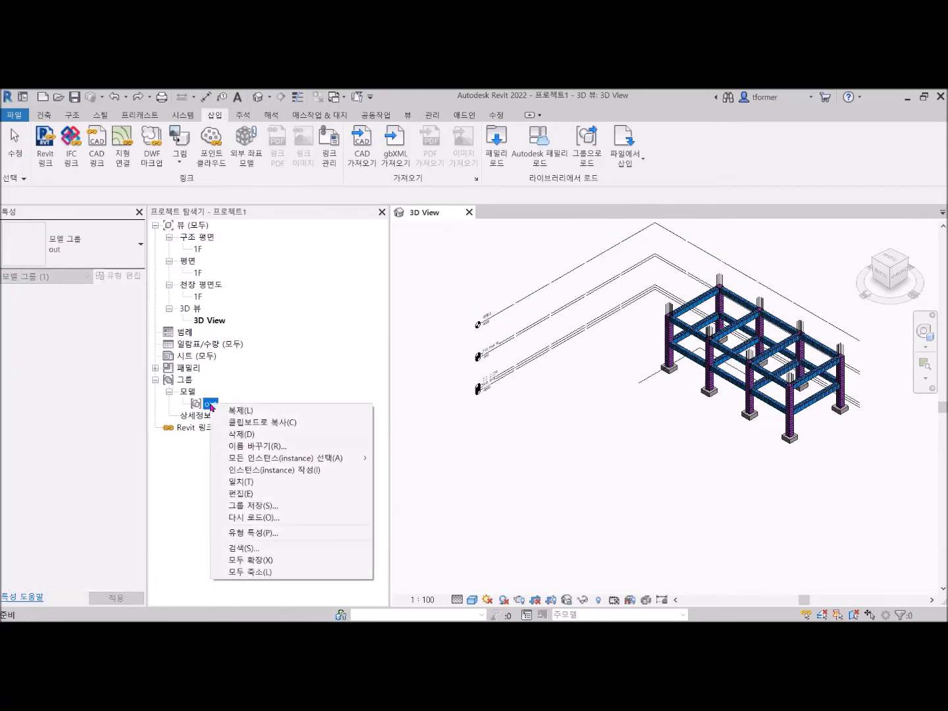
{"action": "left_click", "coordinate": [246, 435]}
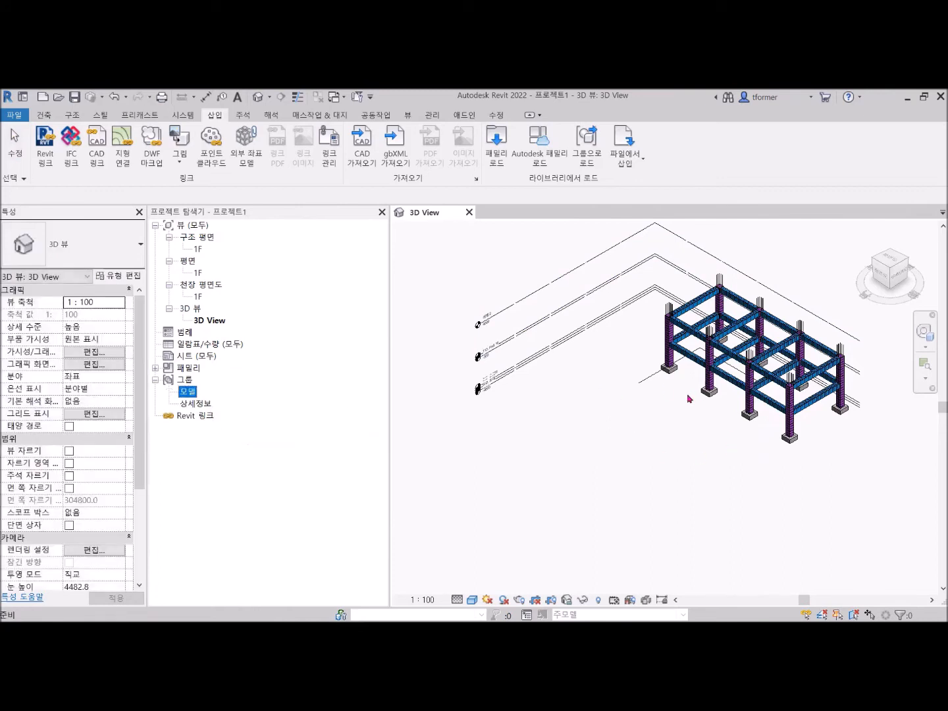
{"action": "left_click", "coordinate": [736, 446]}
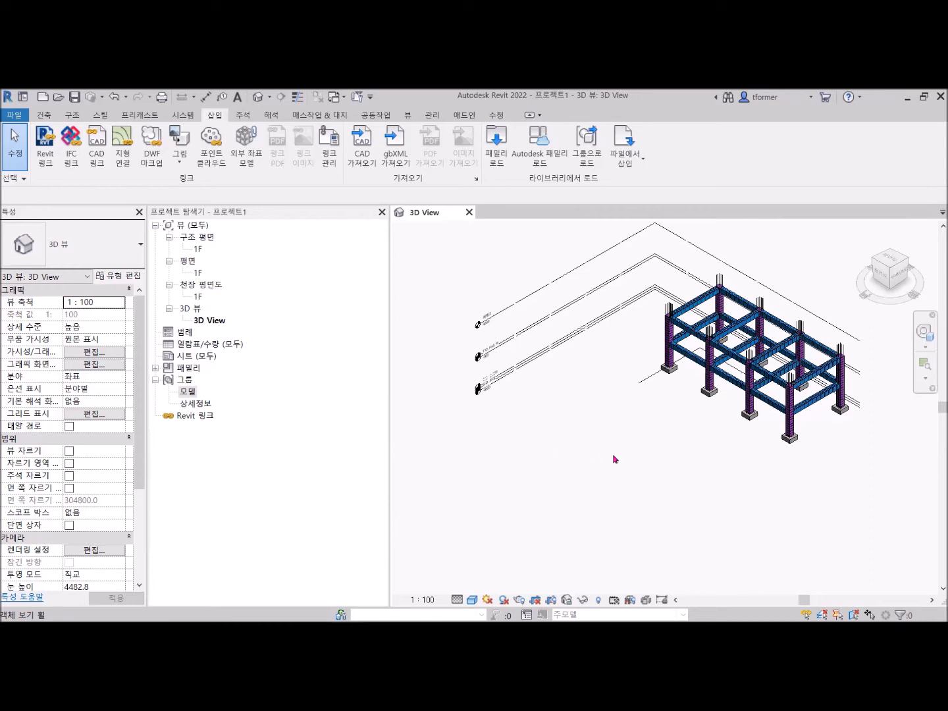
- Delete the whole frame with its levels from the 3D view, accepting removal of the dependent 1F views
{"action": "scroll", "coordinate": [633, 447], "scroll_direction": "down", "scroll_amount": 1}
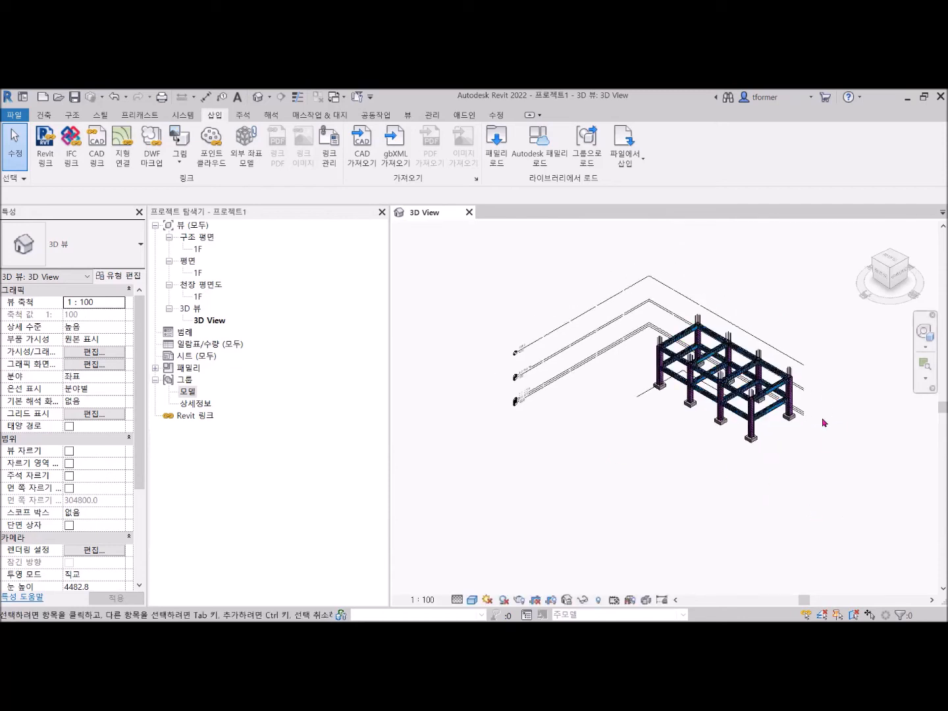
{"action": "left_click_drag", "start_coordinate": [452, 256], "coordinate": [863, 561]}
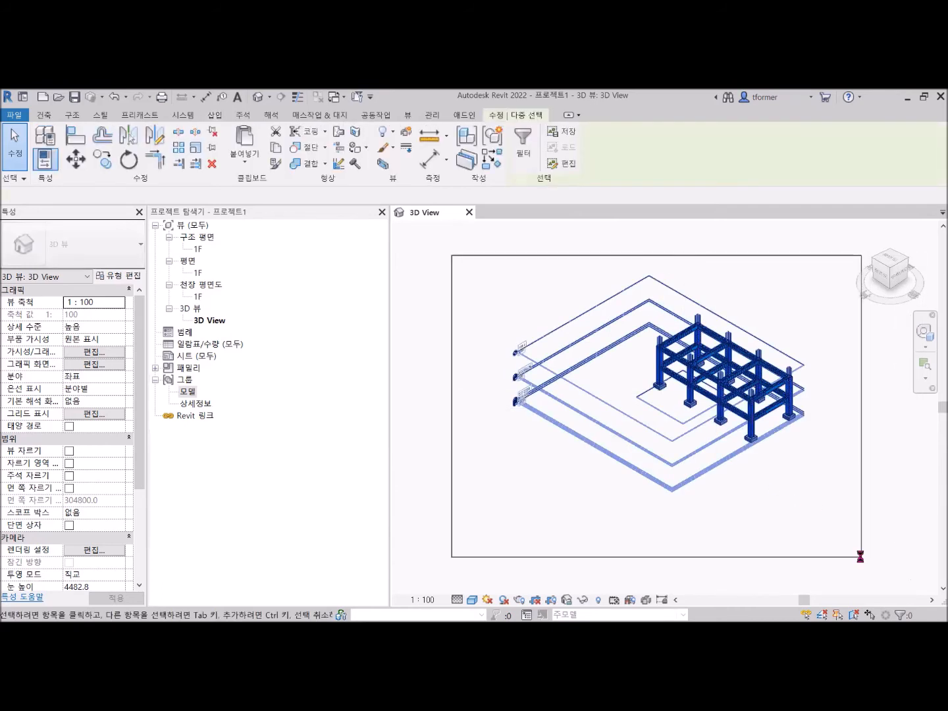
{"action": "key", "text": "Delete"}
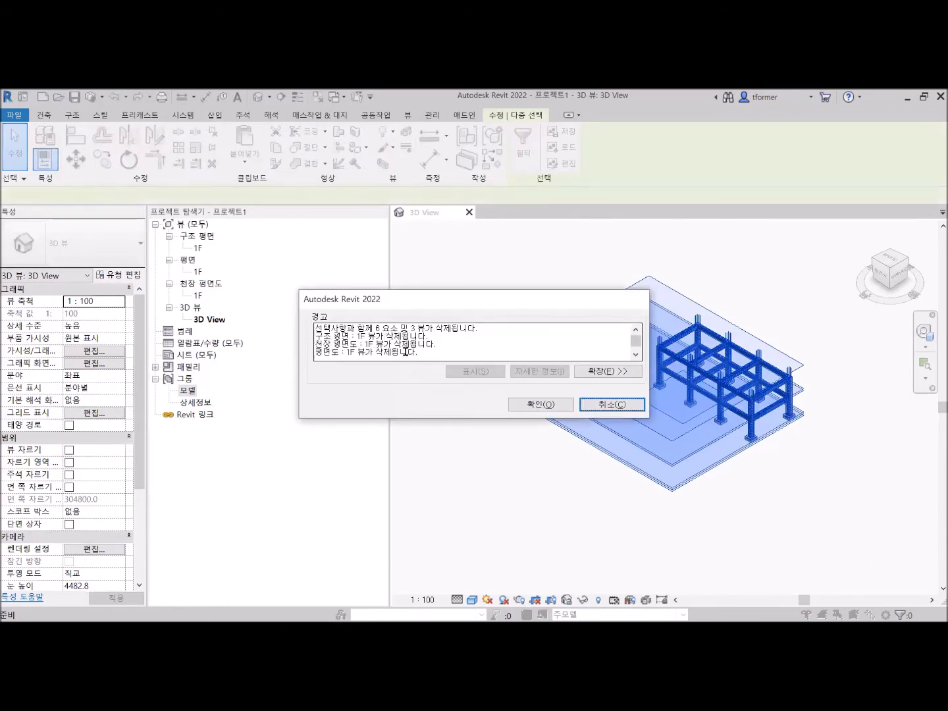
{"action": "left_click", "coordinate": [551, 405]}
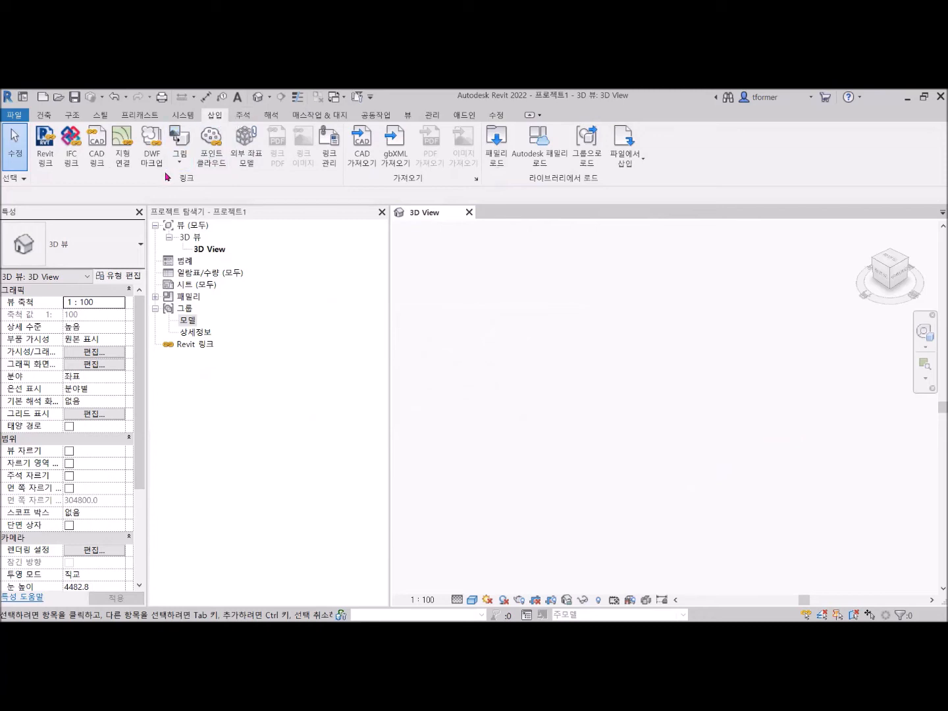
- Link the out.ifc file from the IFC folder and check its entry under the project's Revit links
{"action": "left_click", "coordinate": [70, 140]}
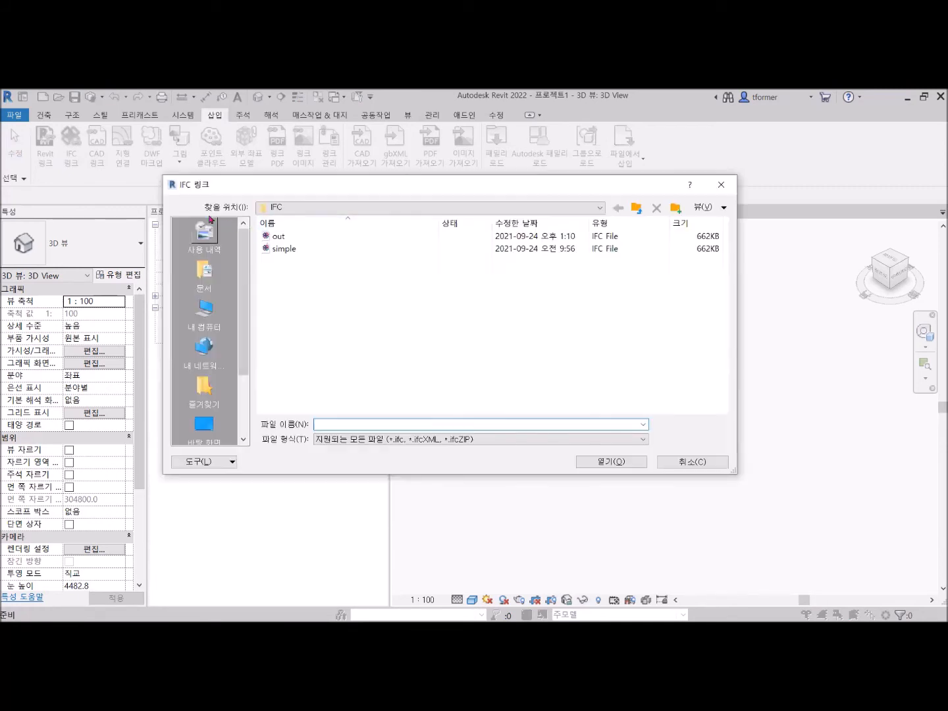
{"action": "left_click", "coordinate": [283, 236]}
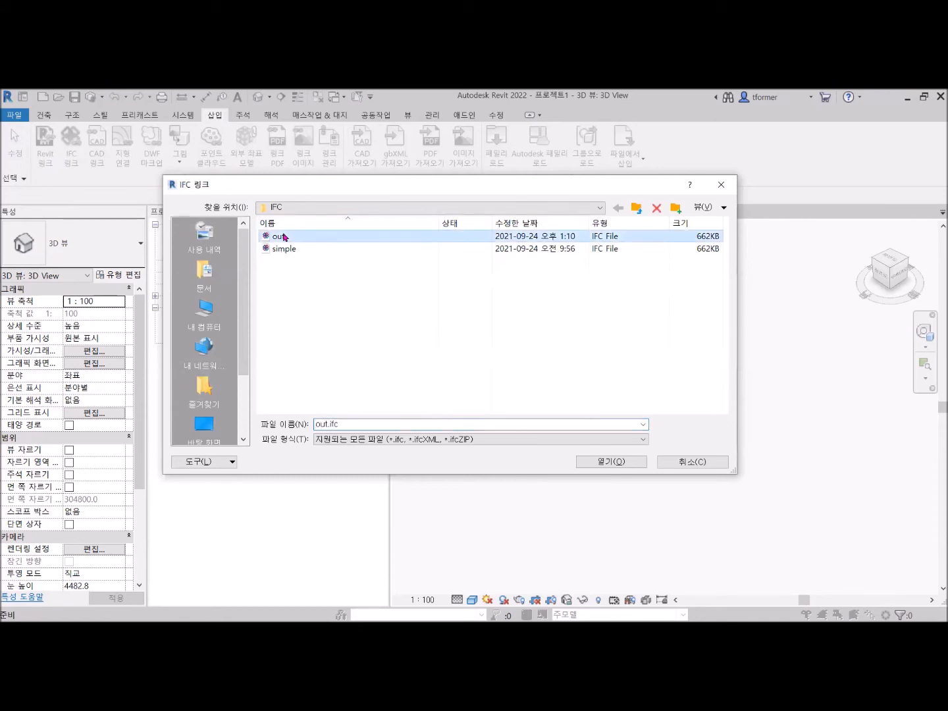
{"action": "left_click", "coordinate": [606, 461]}
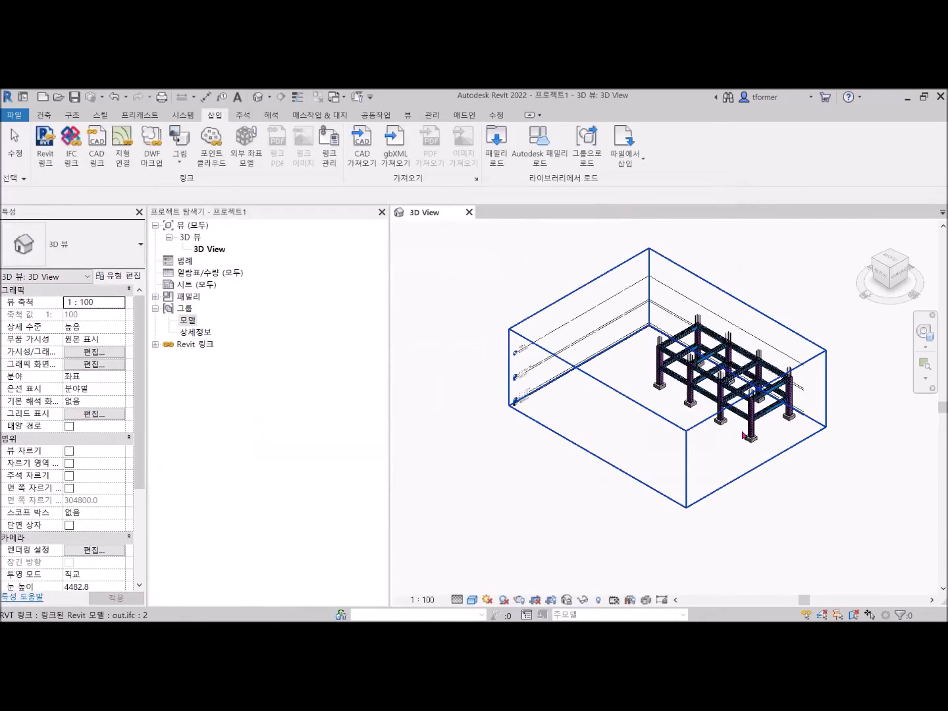
{"action": "scroll", "coordinate": [535, 382], "scroll_direction": "up", "scroll_amount": 5}
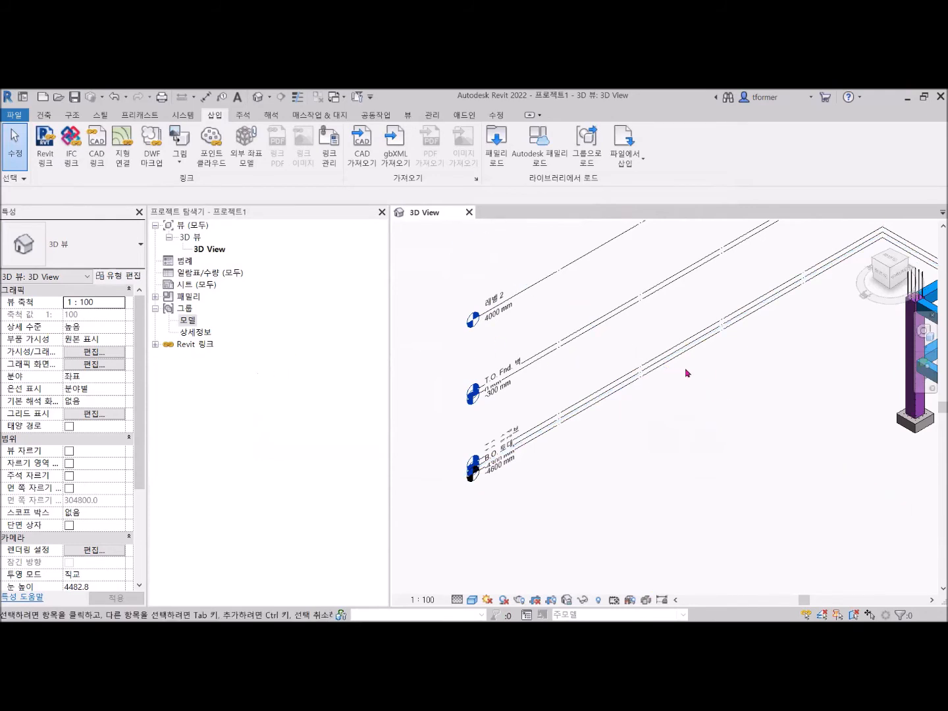
{"action": "left_click", "coordinate": [154, 346]}
{"action": "left_click", "coordinate": [202, 358]}
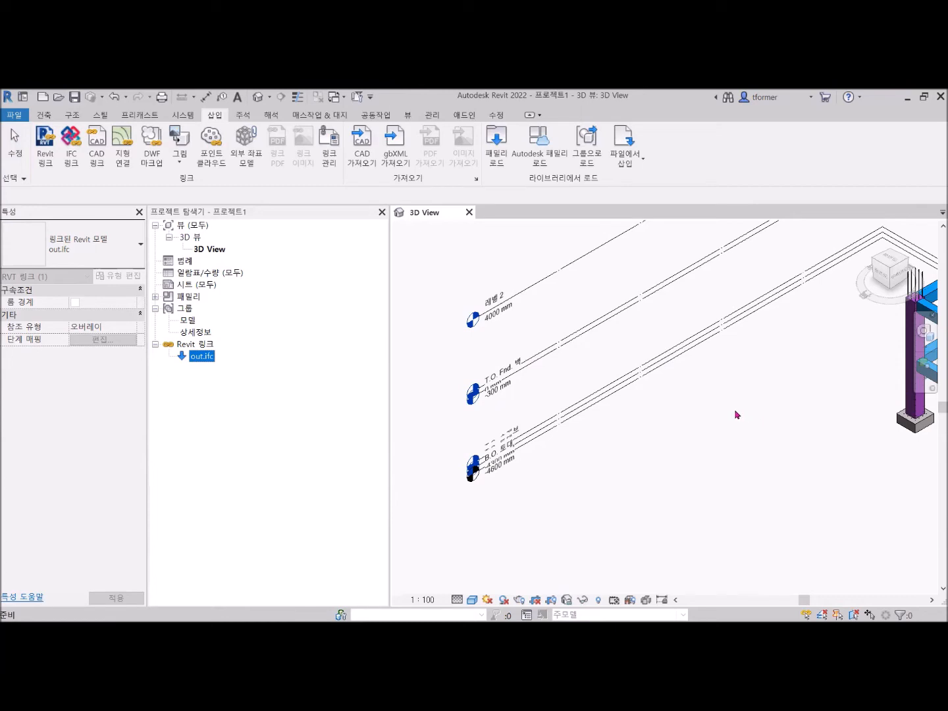
- Bind the out.ifc link with its levels and grids included, accepting the duplicate types, and remove the leftover link
{"action": "left_click", "coordinate": [544, 292]}
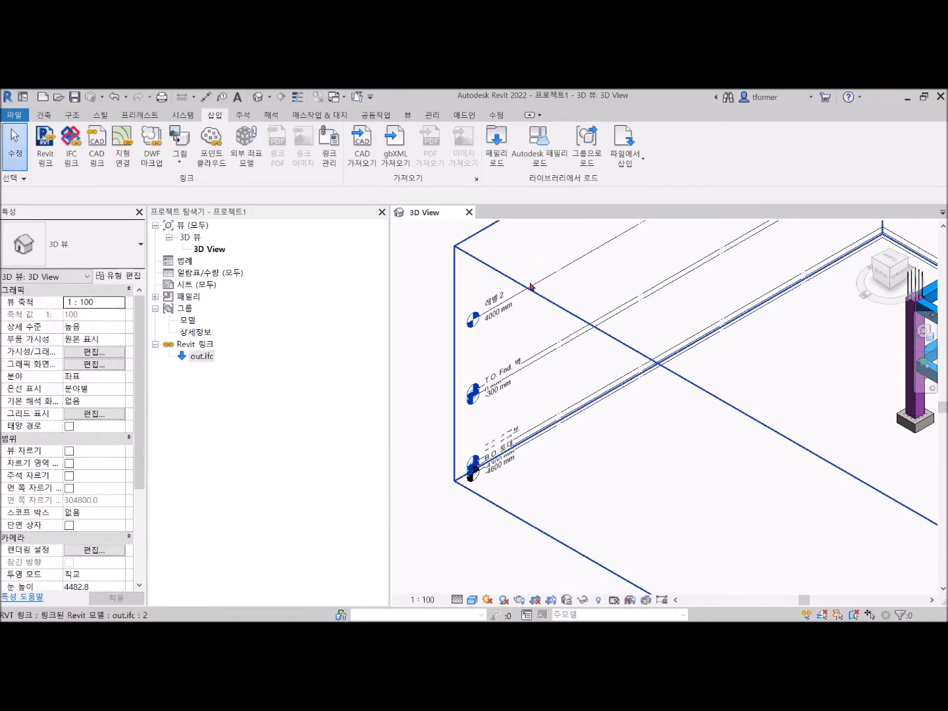
{"action": "left_click", "coordinate": [533, 290]}
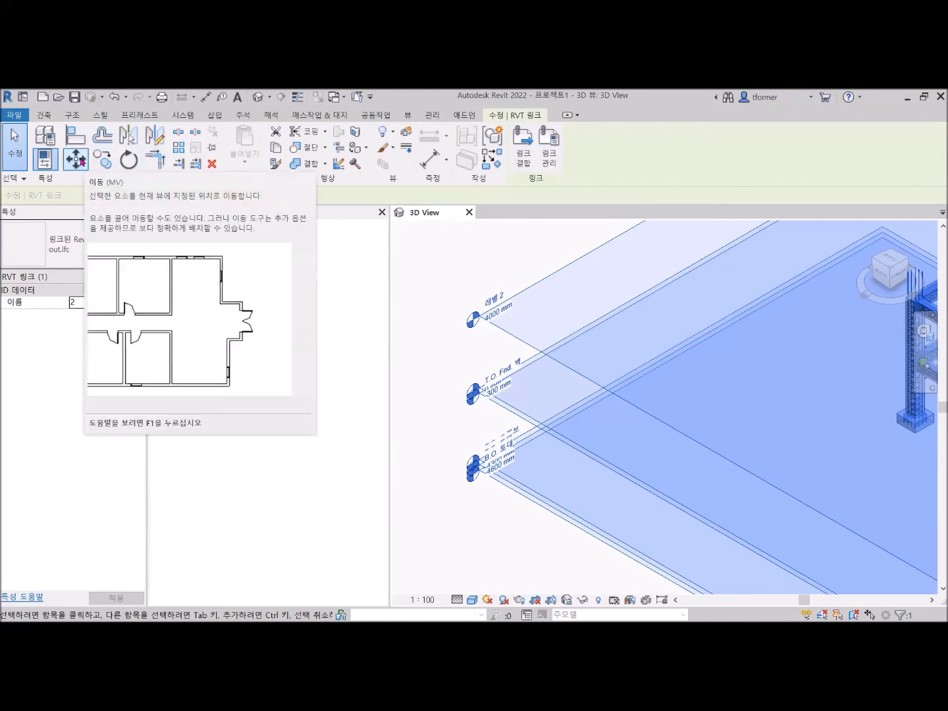
{"action": "left_click", "coordinate": [530, 142]}
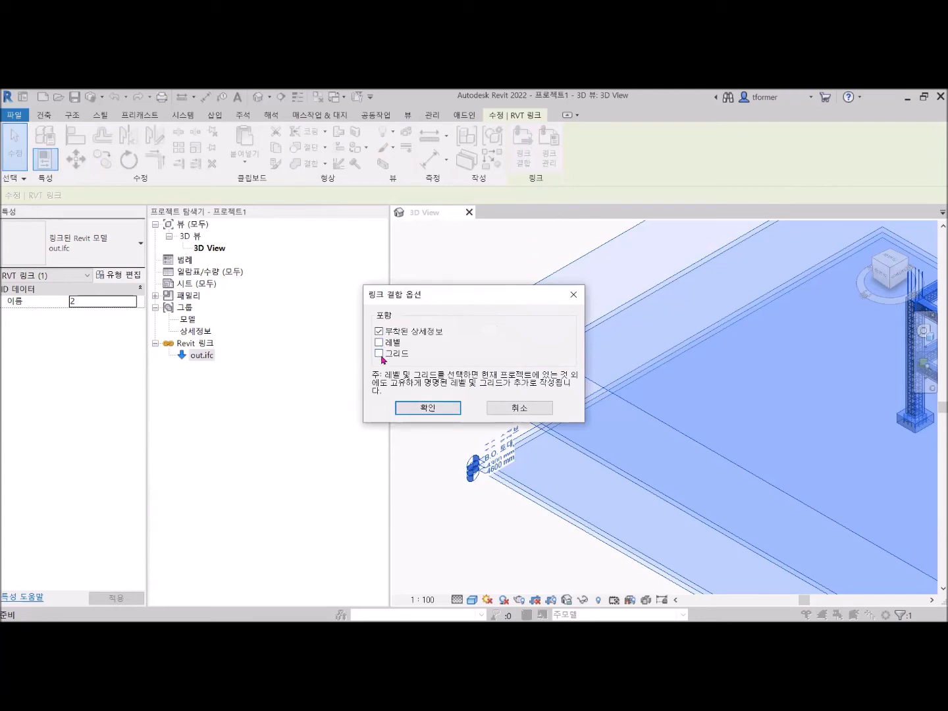
{"action": "left_click", "coordinate": [379, 343]}
{"action": "left_click", "coordinate": [380, 353]}
{"action": "left_click", "coordinate": [432, 409]}
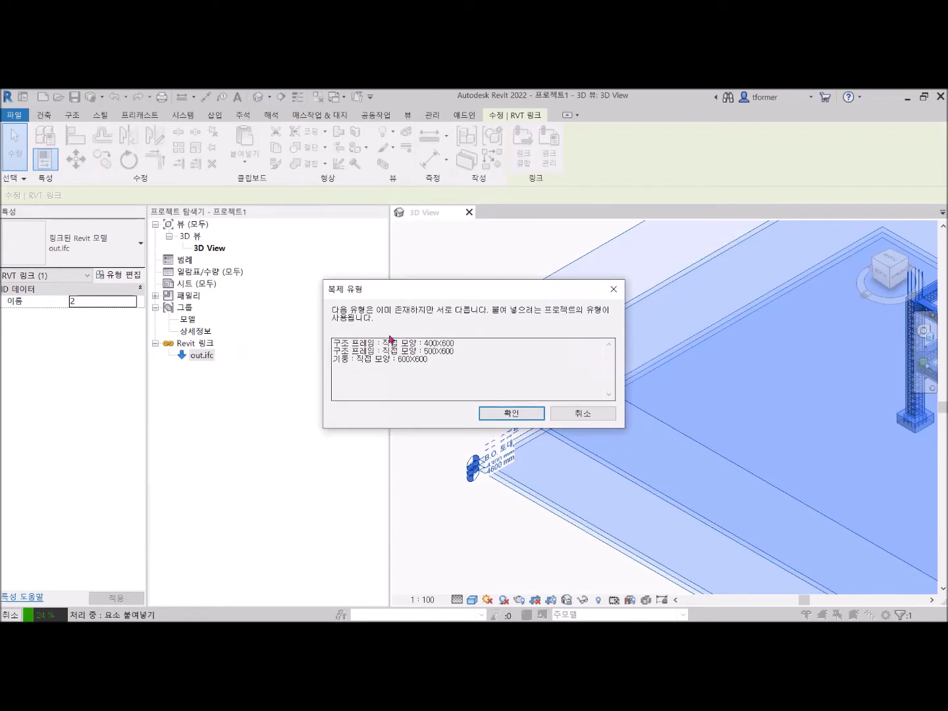
{"action": "left_click", "coordinate": [512, 414]}
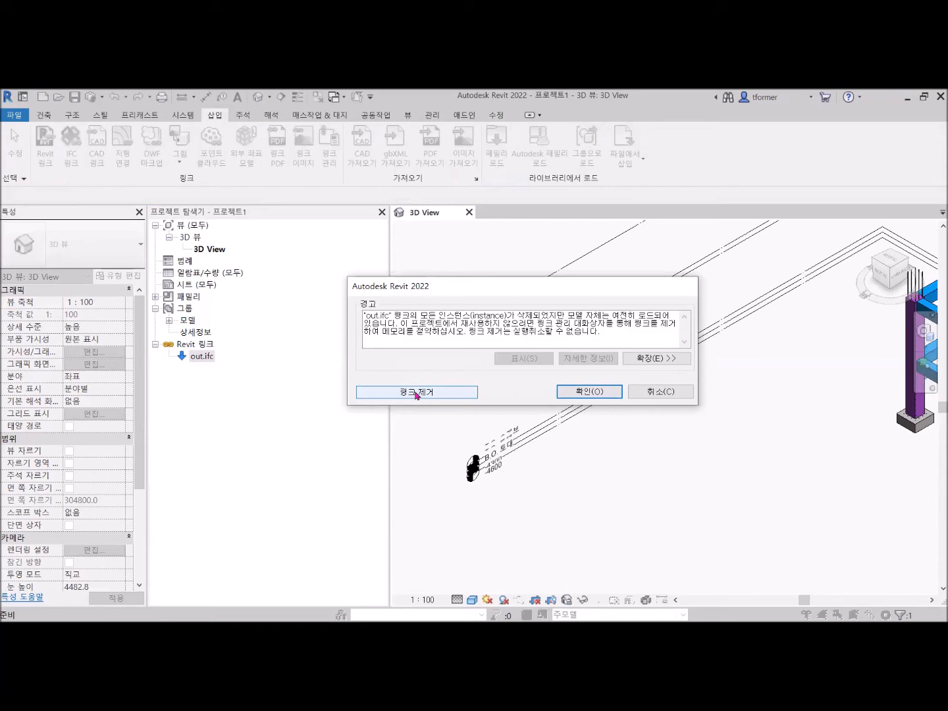
{"action": "left_click", "coordinate": [416, 393]}
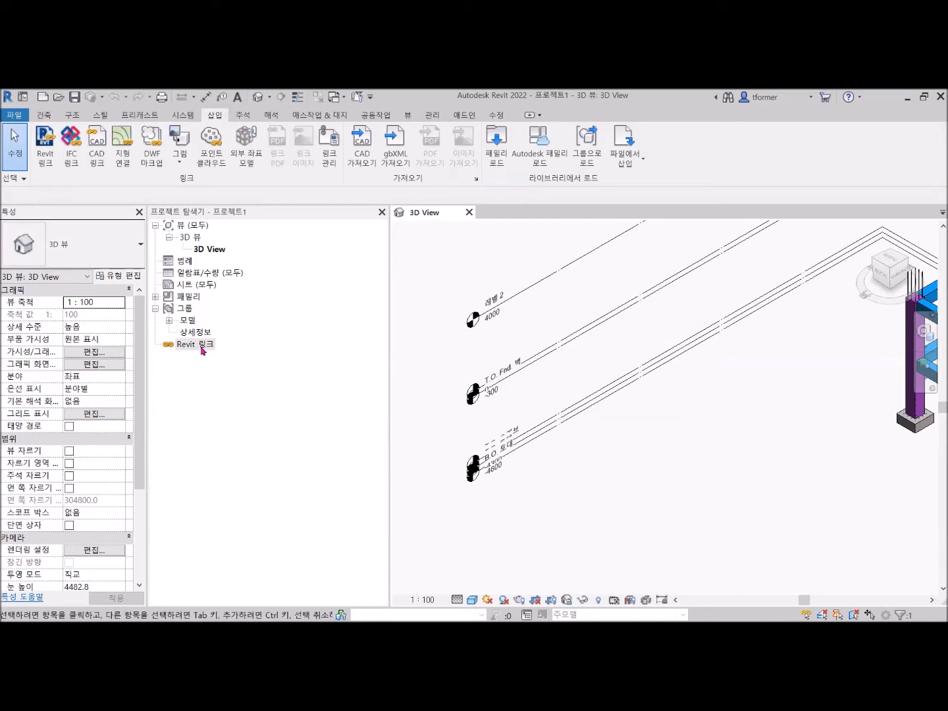
- Ungroup the bound out model group into individual elements
{"action": "left_click", "coordinate": [168, 321]}
{"action": "left_click", "coordinate": [209, 332]}
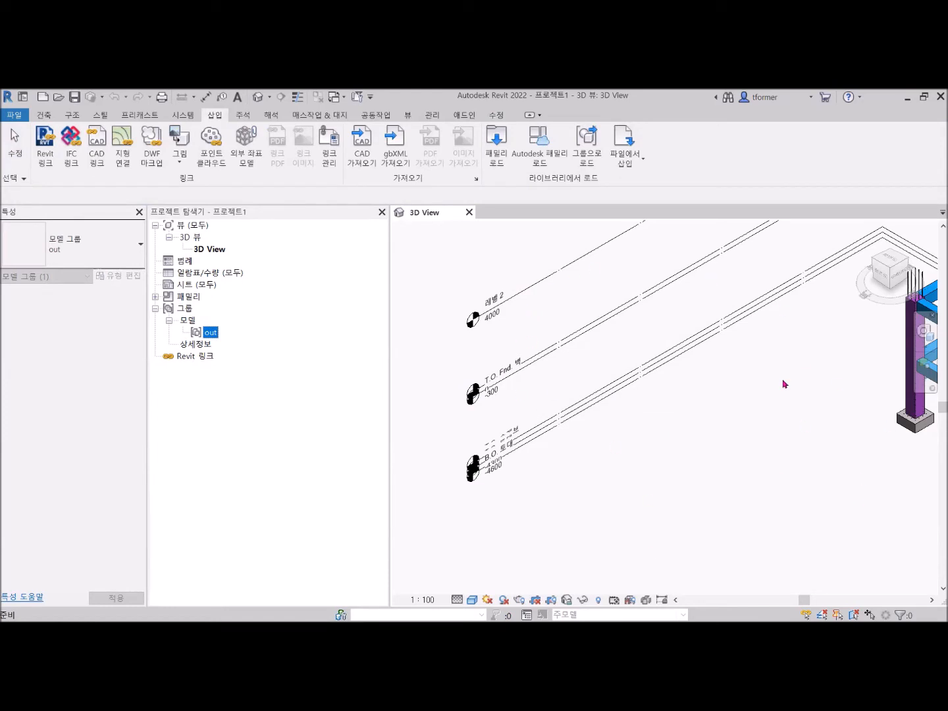
{"action": "left_click", "coordinate": [543, 282]}
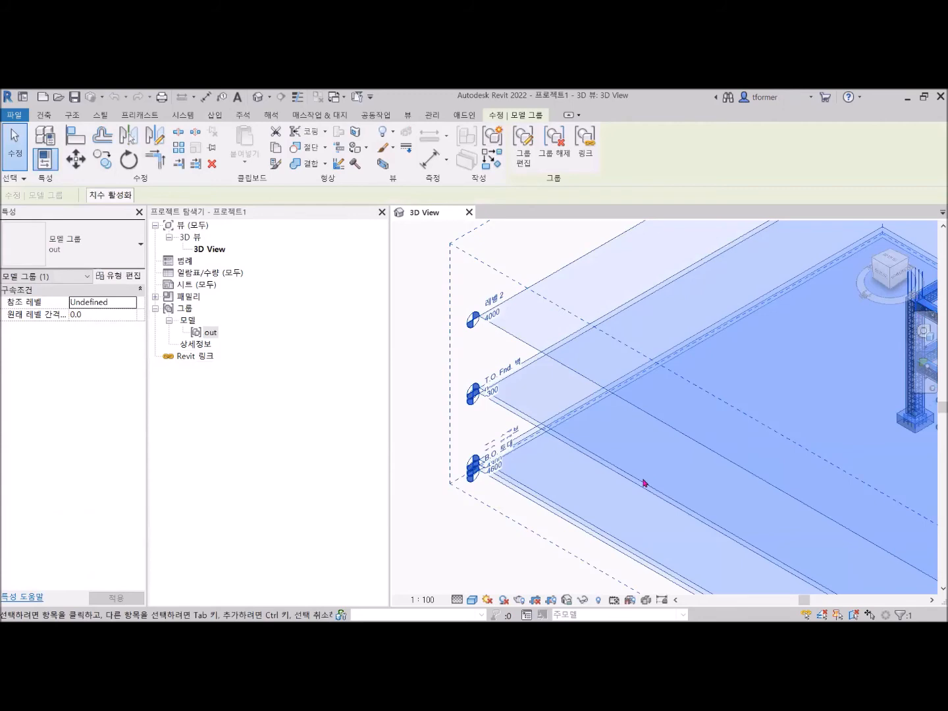
{"action": "scroll", "coordinate": [645, 483], "scroll_direction": "down", "scroll_amount": 3}
{"action": "middle_click_drag", "start_coordinate": [680, 391], "coordinate": [514, 421]}
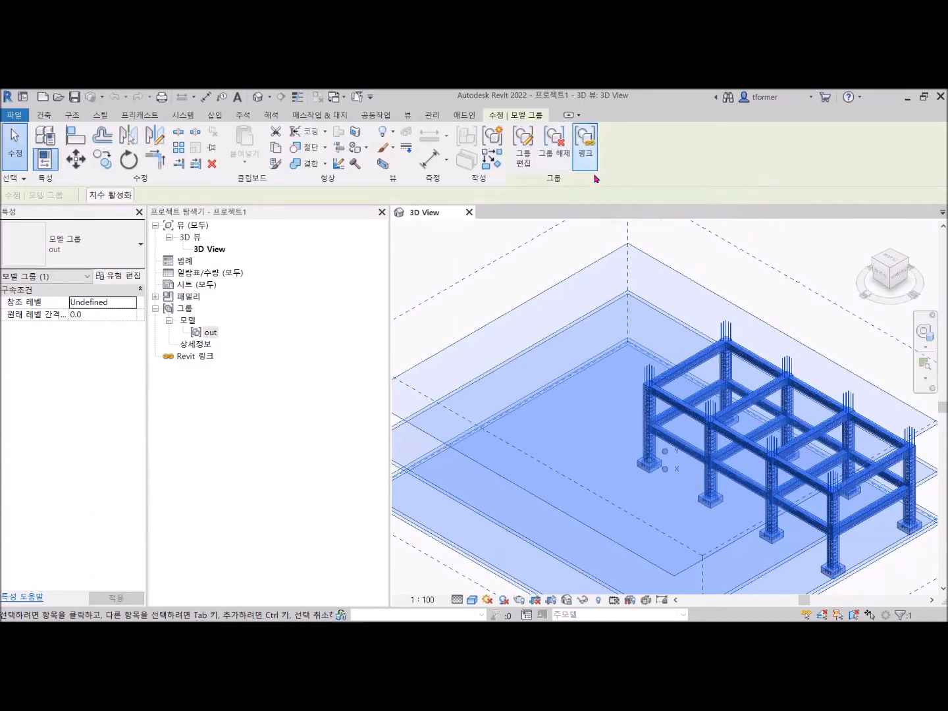
{"action": "left_click", "coordinate": [561, 144]}
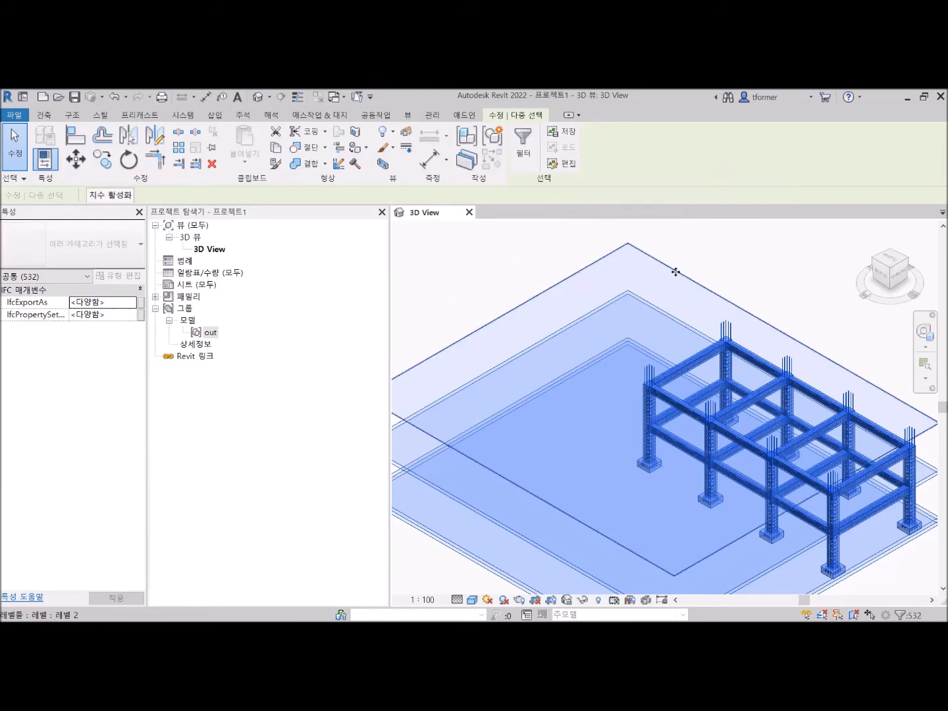
{"action": "key", "text": "Escape"}
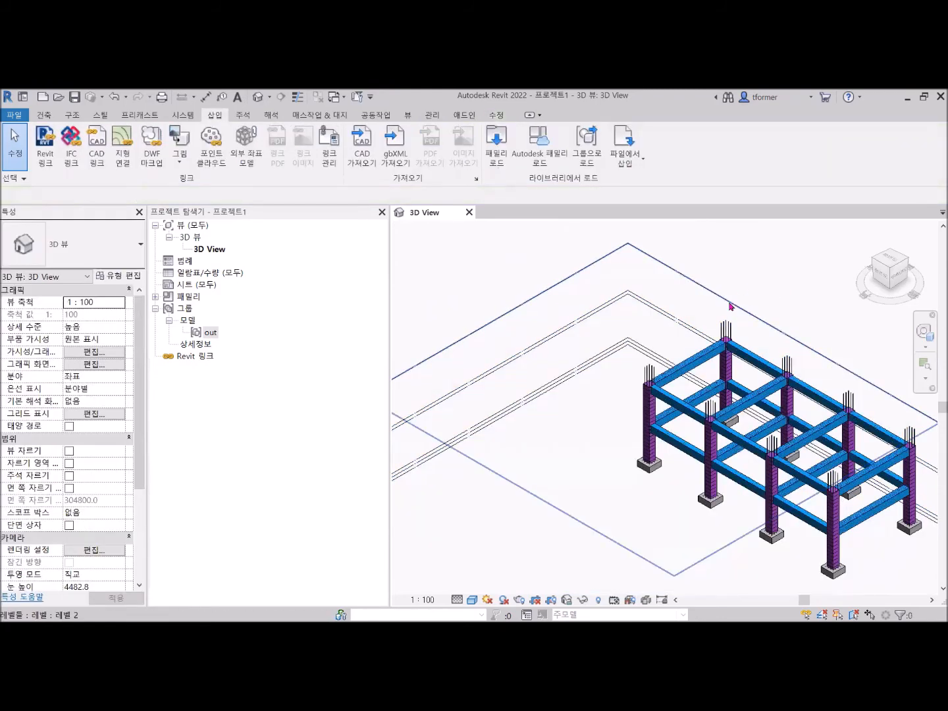
- Examine the properties of the 레벨 2 level, a column stirrup and a girder, and inspect the frame from several angles
{"action": "left_click", "coordinate": [730, 305]}
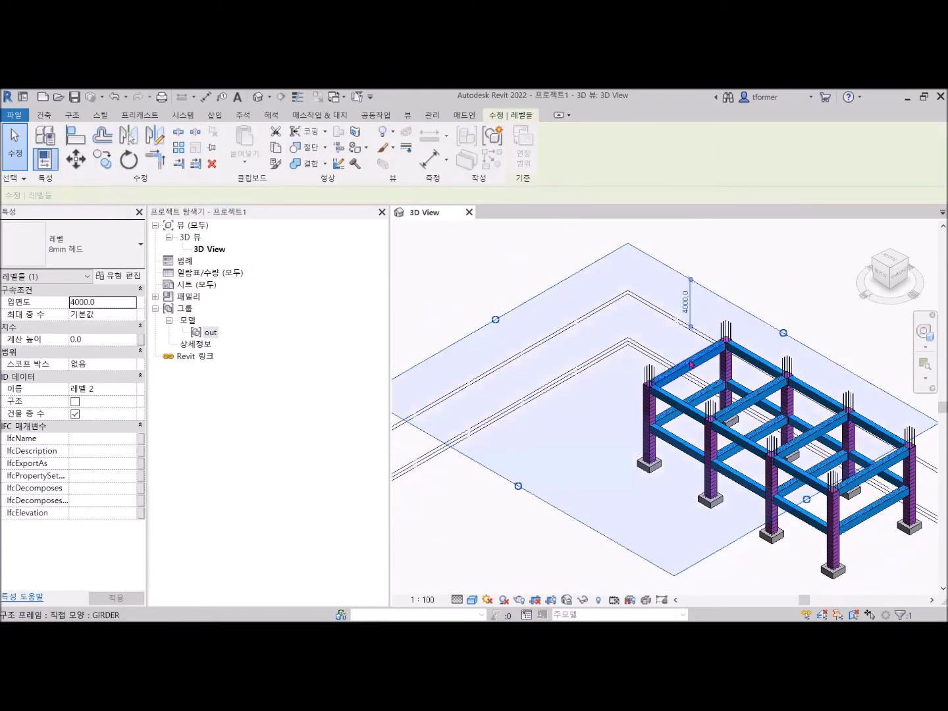
{"action": "left_click", "coordinate": [679, 372]}
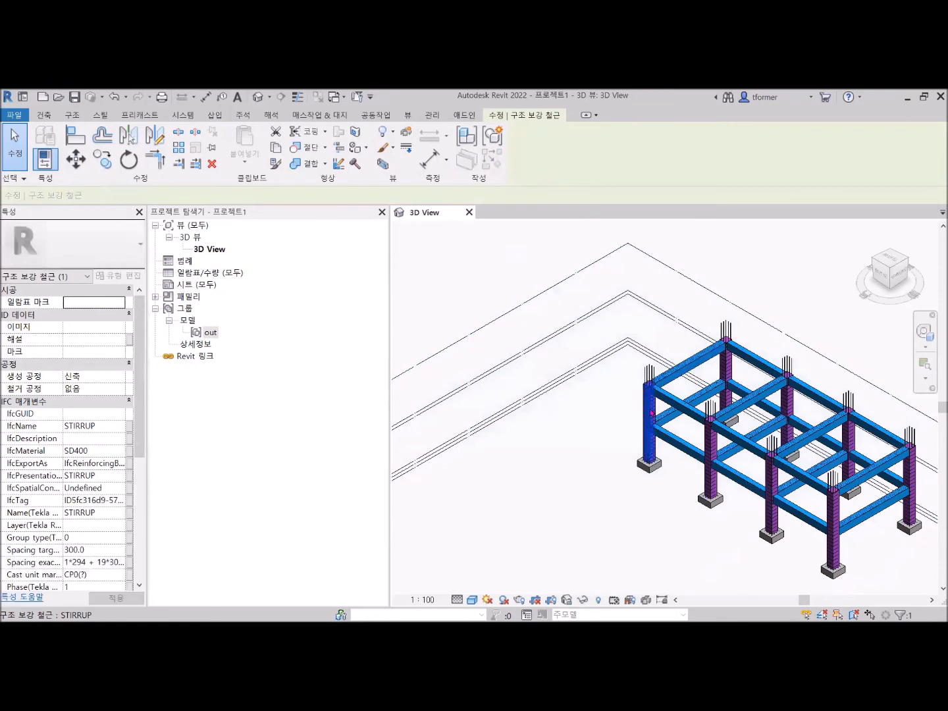
{"action": "left_click", "coordinate": [679, 401]}
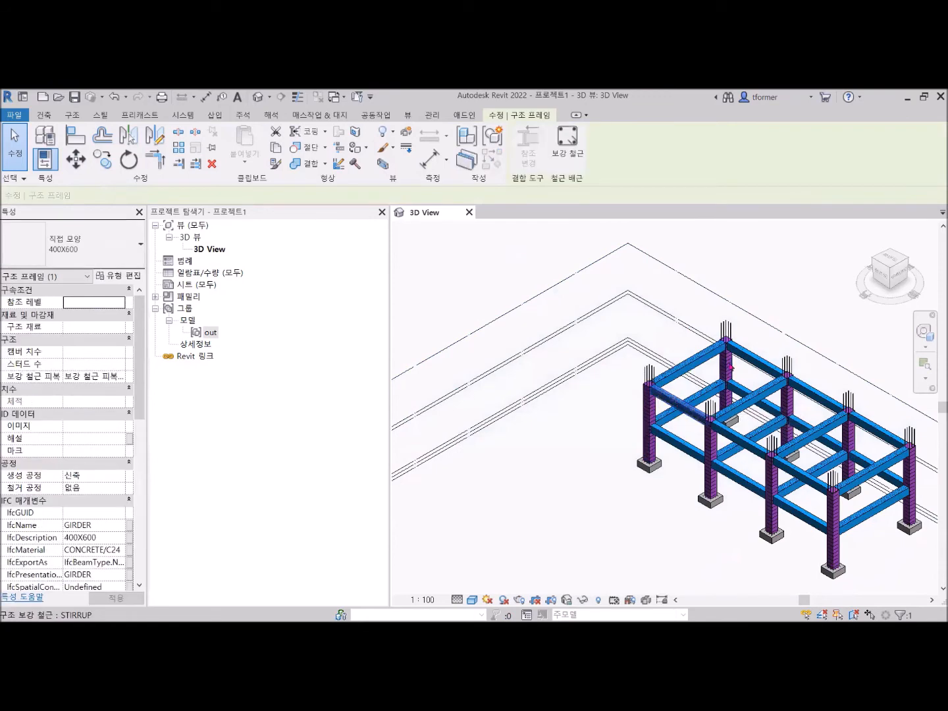
{"action": "left_click", "coordinate": [766, 274]}
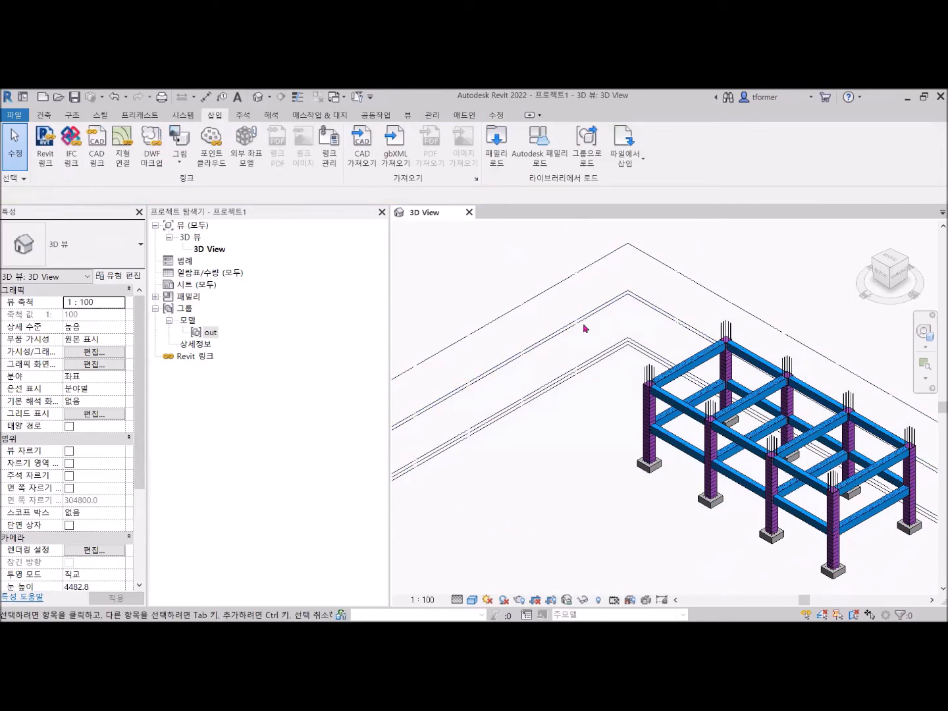
{"action": "scroll", "coordinate": [536, 403], "scroll_direction": "down", "scroll_amount": 2}
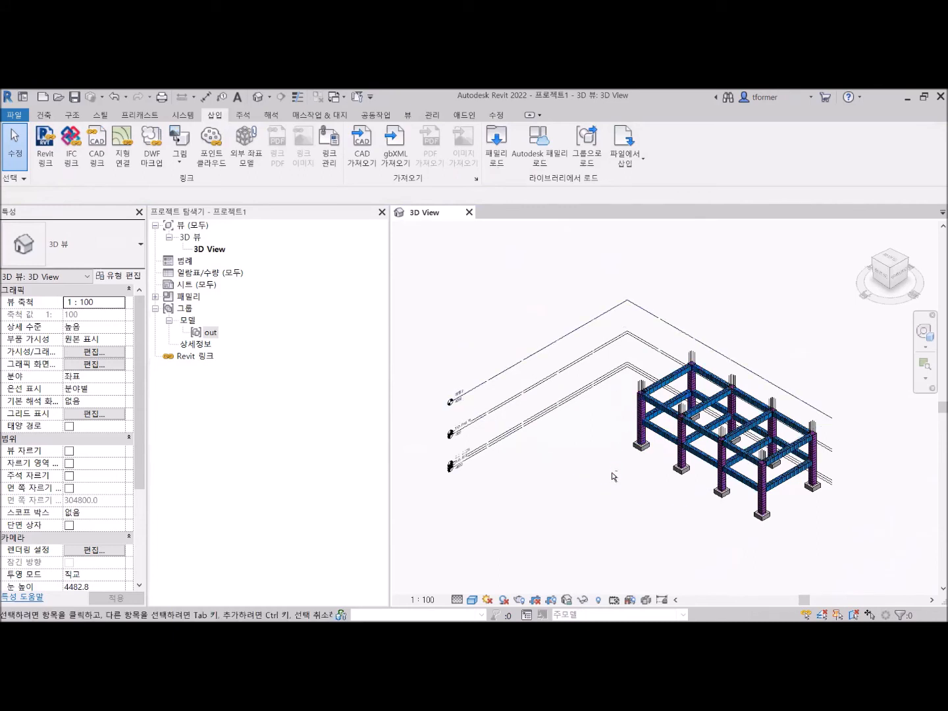
{"action": "middle_click_drag", "start_coordinate": [612, 477], "coordinate": [636, 441], "text": "shift"}
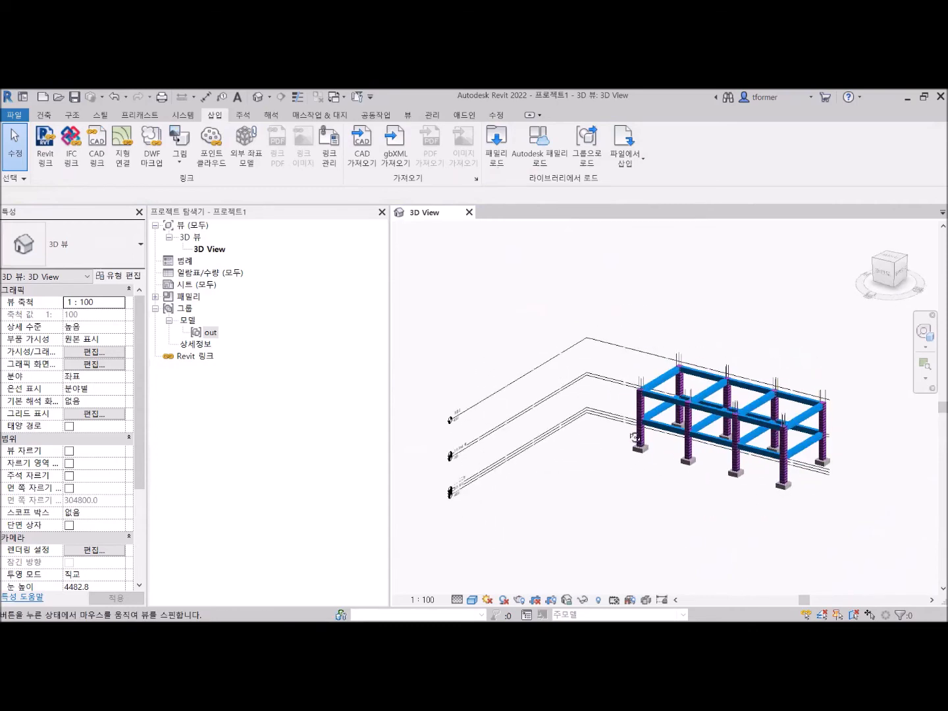
{"action": "middle_click_drag", "start_coordinate": [617, 397], "coordinate": [745, 423], "text": "shift"}
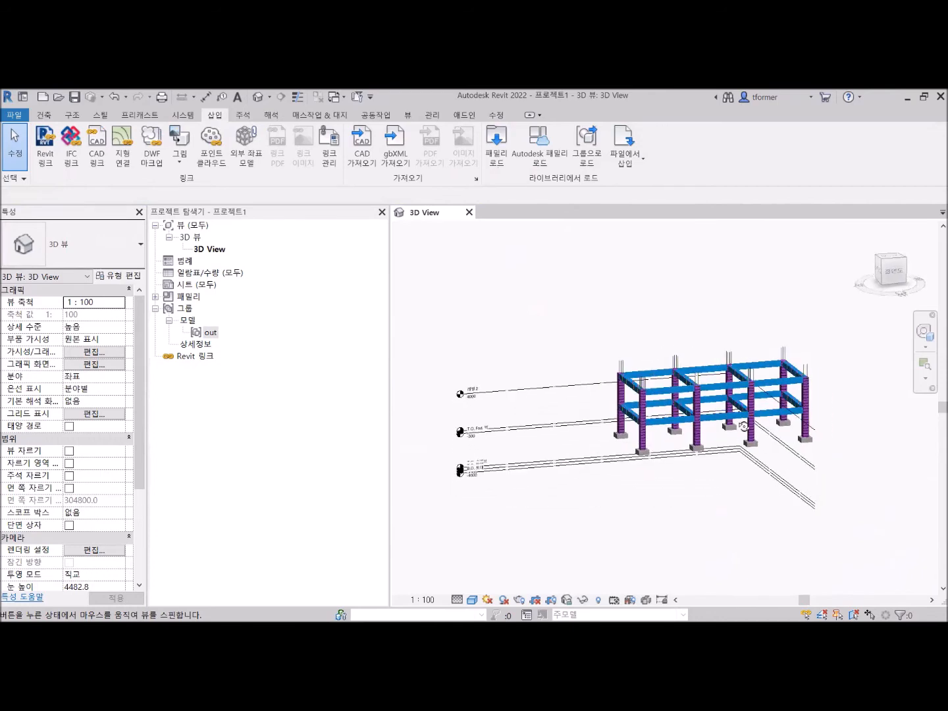
{"action": "middle_click_drag", "start_coordinate": [685, 440], "coordinate": [608, 420], "text": "shift"}
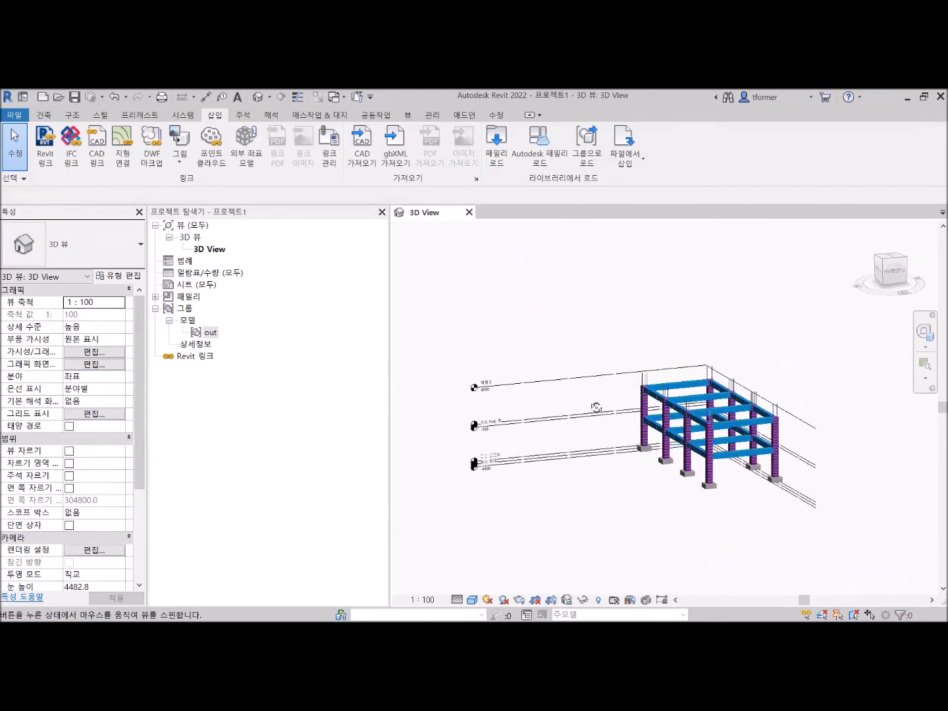
- Examine the imported level heads beside the frame, checking the name and elevation of the T.O. Fnd. 벽 level and the Undefined level above it
{"action": "middle_click_drag", "start_coordinate": [768, 423], "coordinate": [494, 395], "text": "shift"}
{"action": "scroll", "coordinate": [474, 429], "scroll_direction": "up", "scroll_amount": 5}
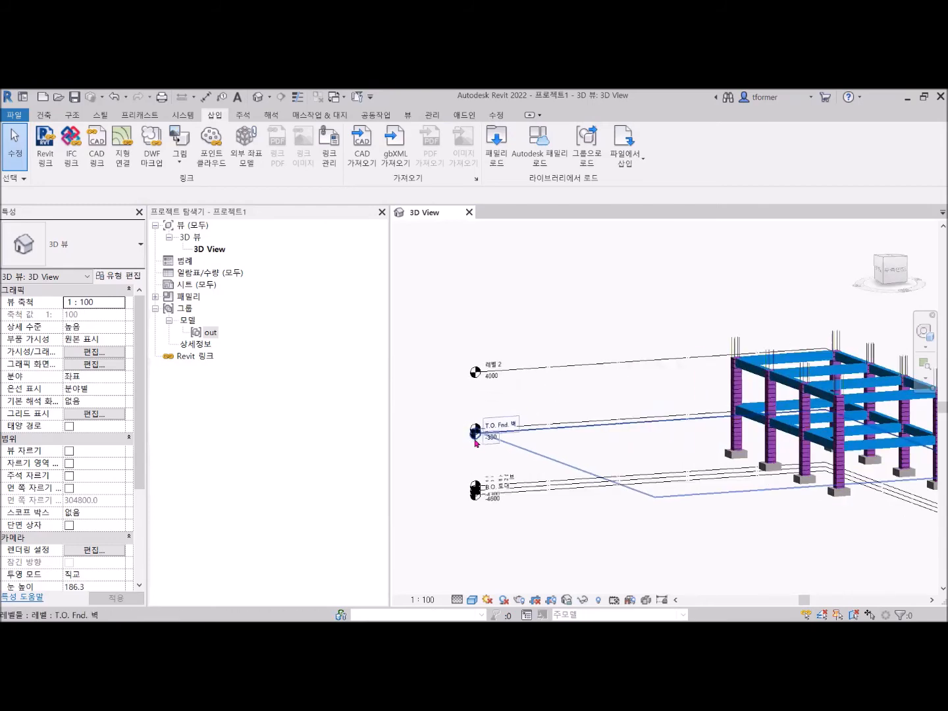
{"action": "scroll", "coordinate": [497, 446], "scroll_direction": "up", "scroll_amount": 2}
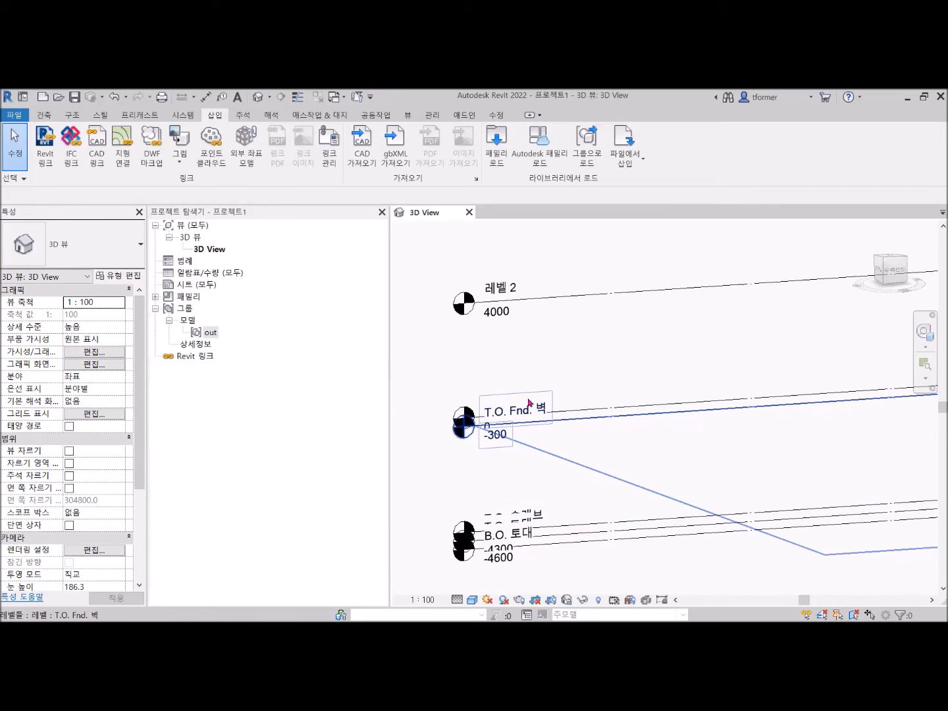
{"action": "scroll", "coordinate": [479, 427], "scroll_direction": "up", "scroll_amount": 2}
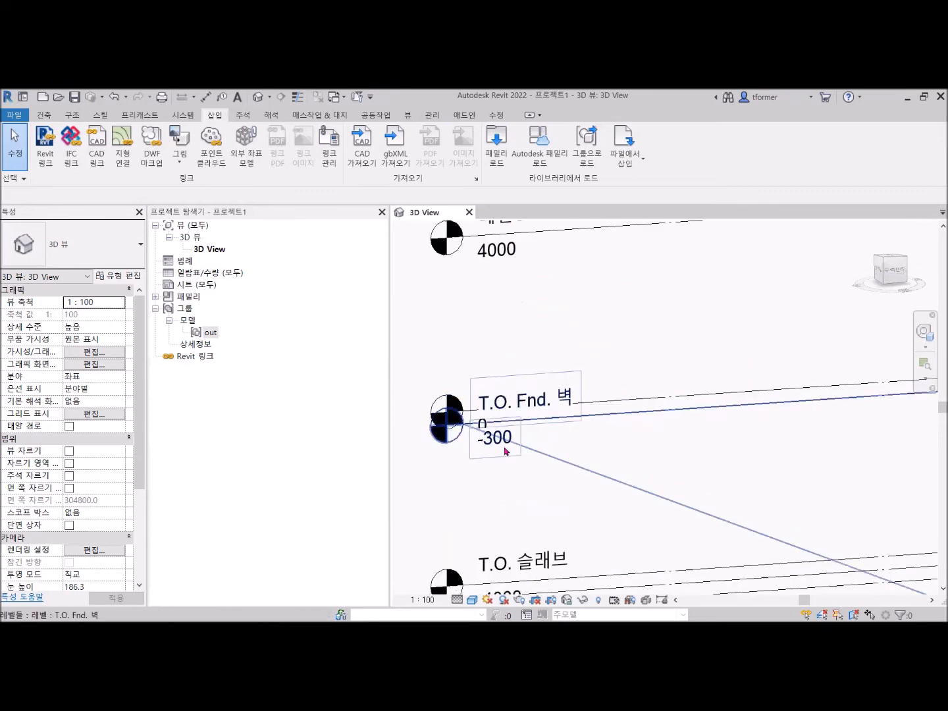
{"action": "left_click", "coordinate": [497, 447]}
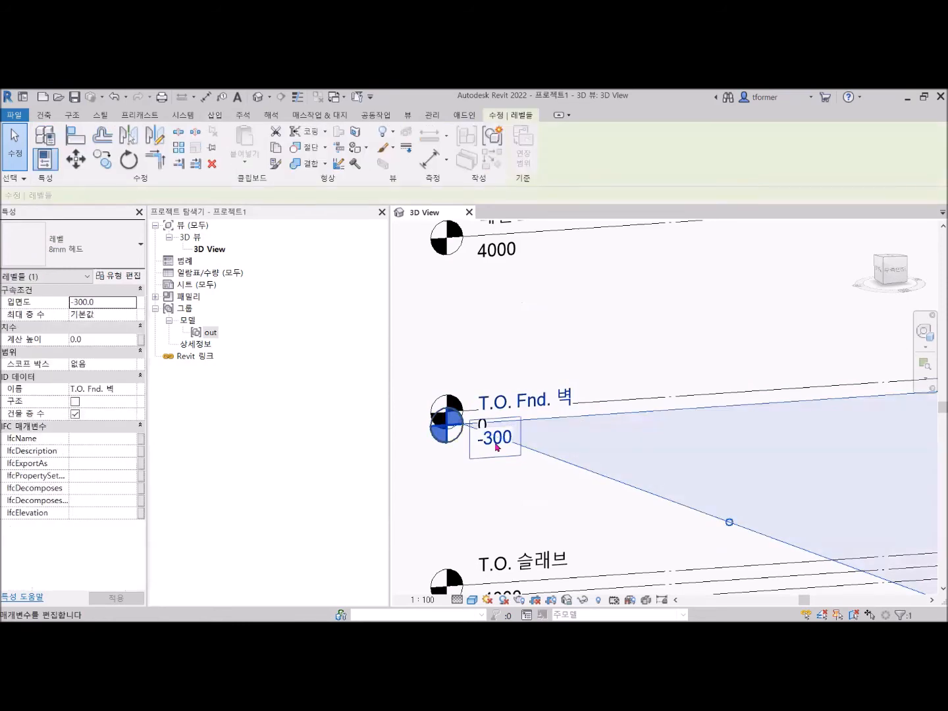
{"action": "left_click", "coordinate": [512, 406]}
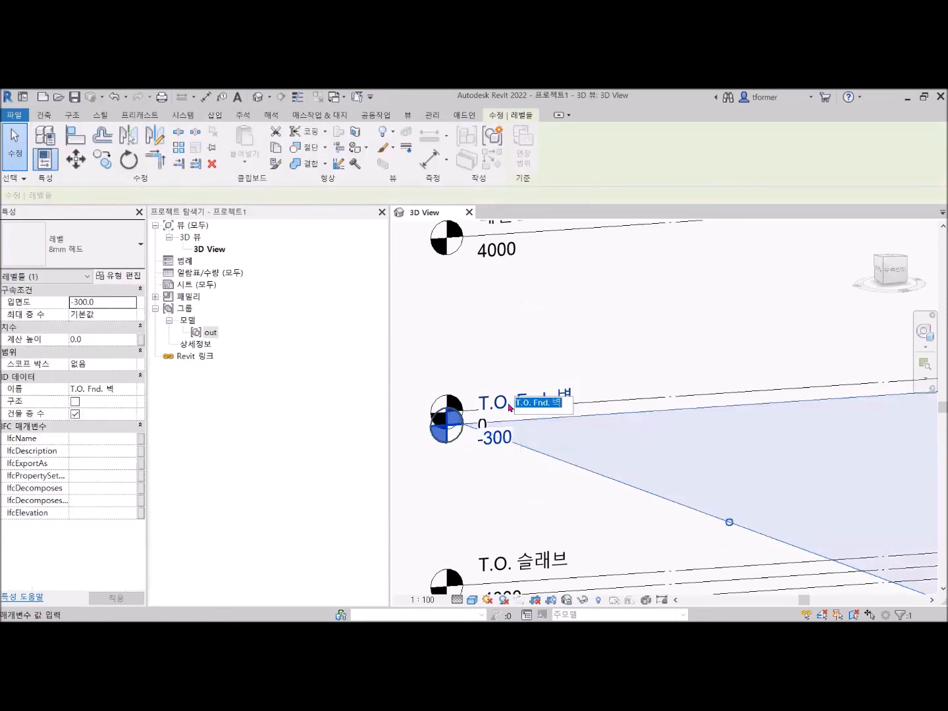
{"action": "left_click", "coordinate": [448, 400]}
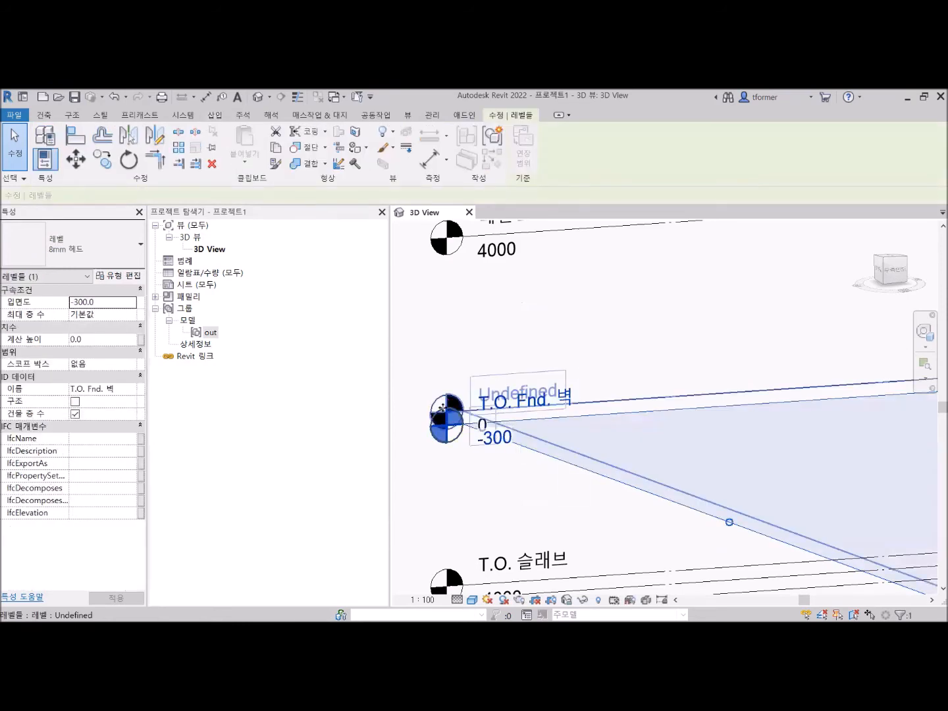
- Examine the level heads and elevations in the 3D view, from T.O. Fnd. 벽 down to B.O. 토대
{"action": "left_click", "coordinate": [448, 464]}
{"action": "left_click", "coordinate": [444, 440]}
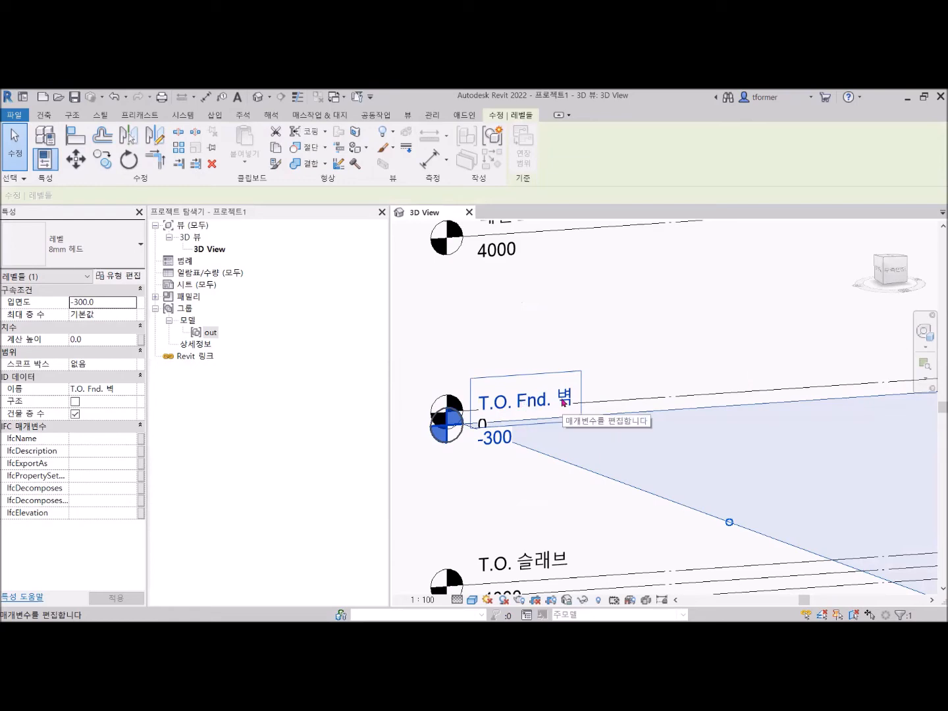
{"action": "scroll", "coordinate": [552, 468], "scroll_direction": "down", "scroll_amount": 3}
{"action": "middle_click_drag", "start_coordinate": [552, 465], "coordinate": [541, 309]}
{"action": "scroll", "coordinate": [497, 442], "scroll_direction": "up", "scroll_amount": 3}
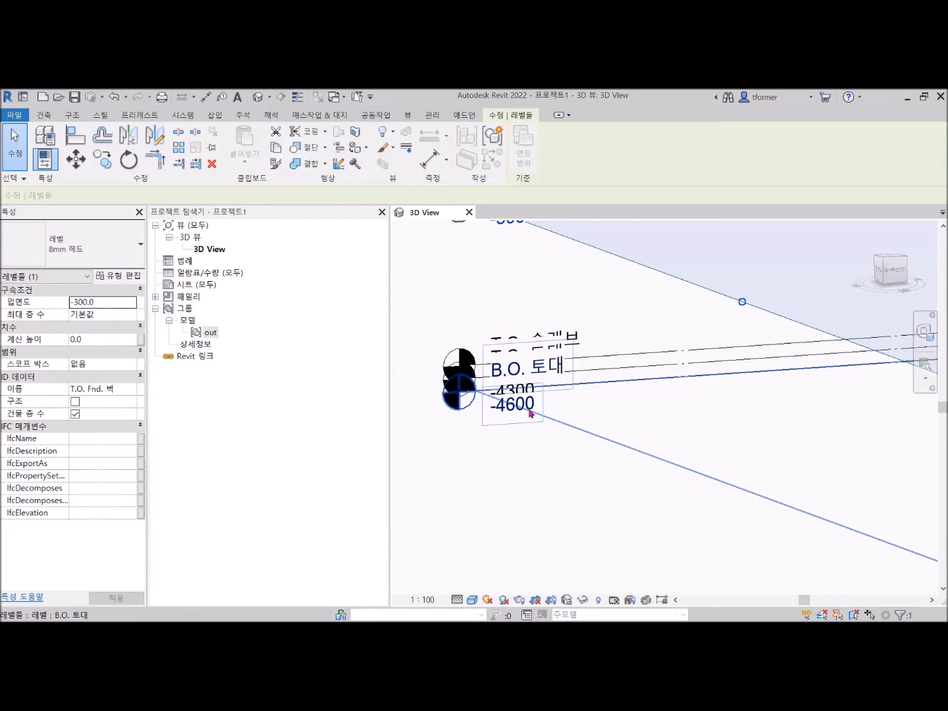
{"action": "scroll", "coordinate": [530, 413], "scroll_direction": "down", "scroll_amount": 3}
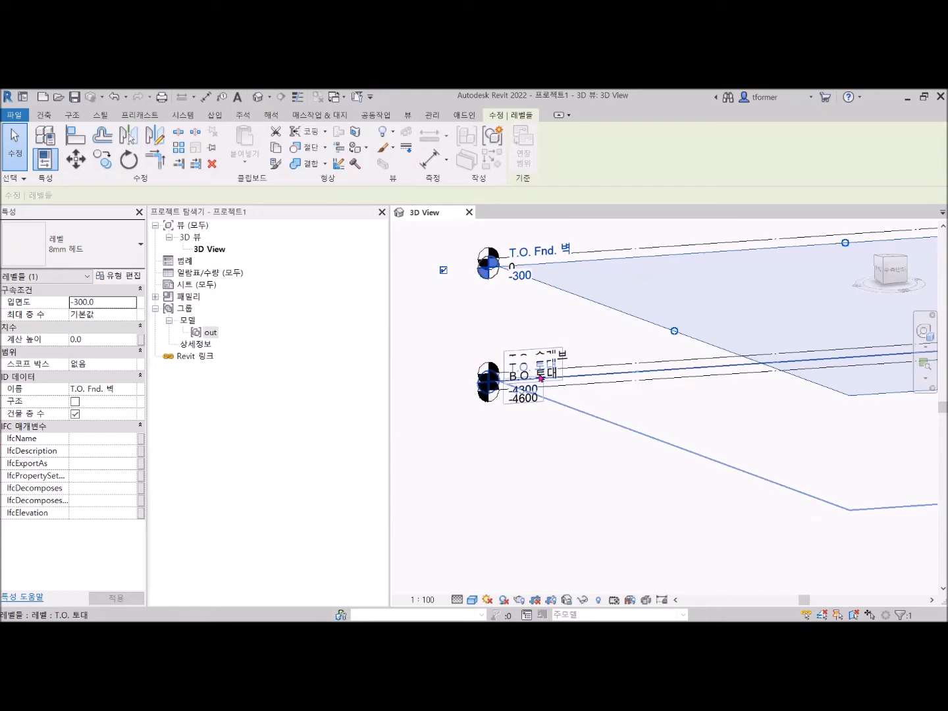
{"action": "left_click", "coordinate": [527, 321]}
{"action": "scroll", "coordinate": [513, 264], "scroll_direction": "up", "scroll_amount": 2}
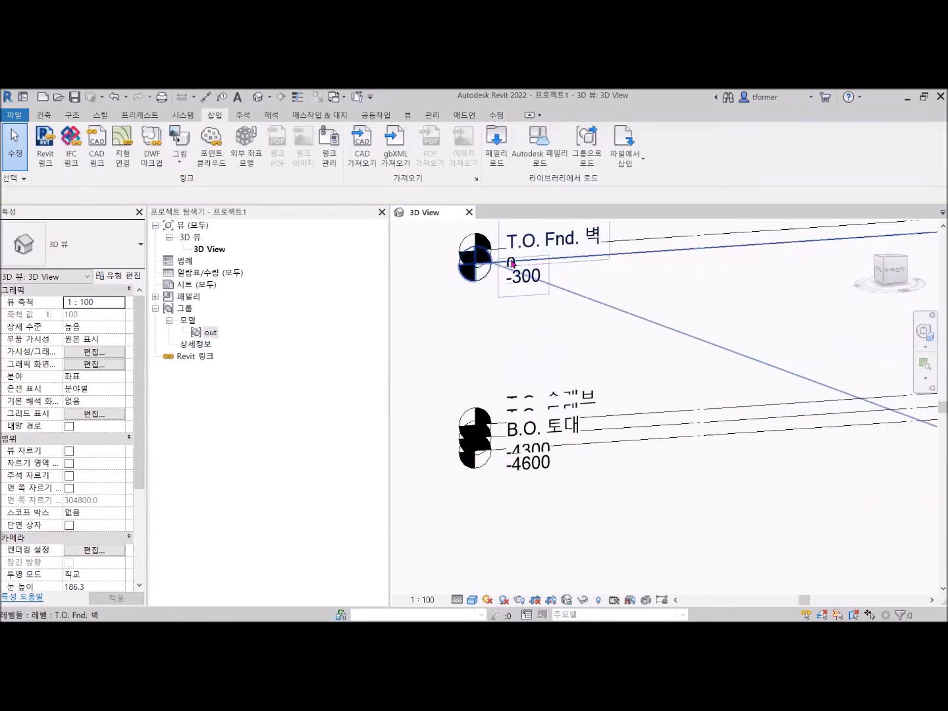
{"action": "left_click", "coordinate": [513, 264]}
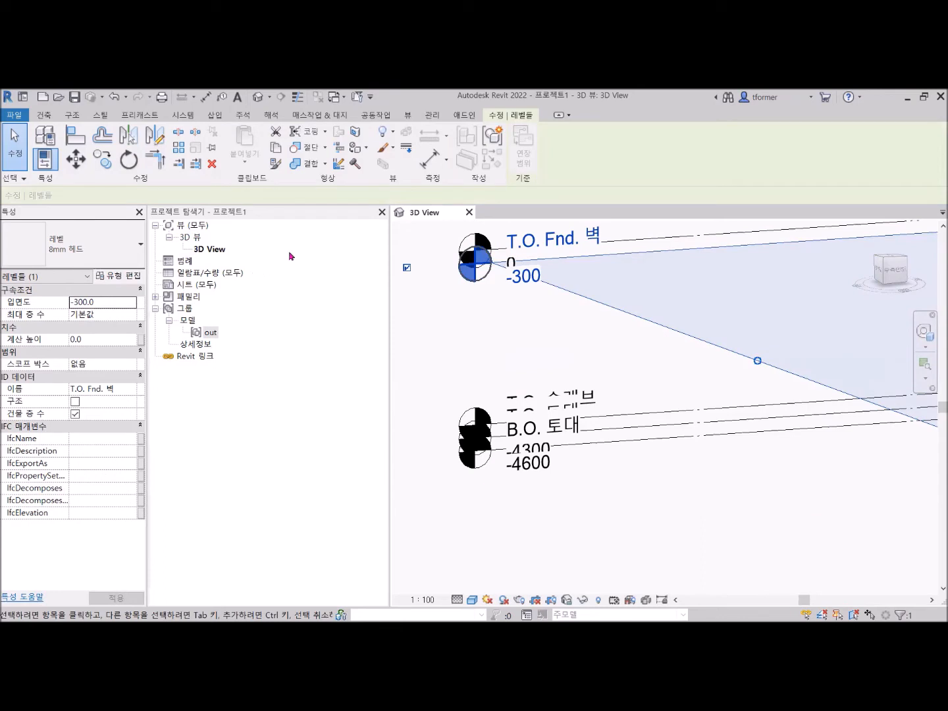
- Create a floor plan view (평면도) for the Undefined level and select it in the project browser
{"action": "left_click", "coordinate": [408, 116]}
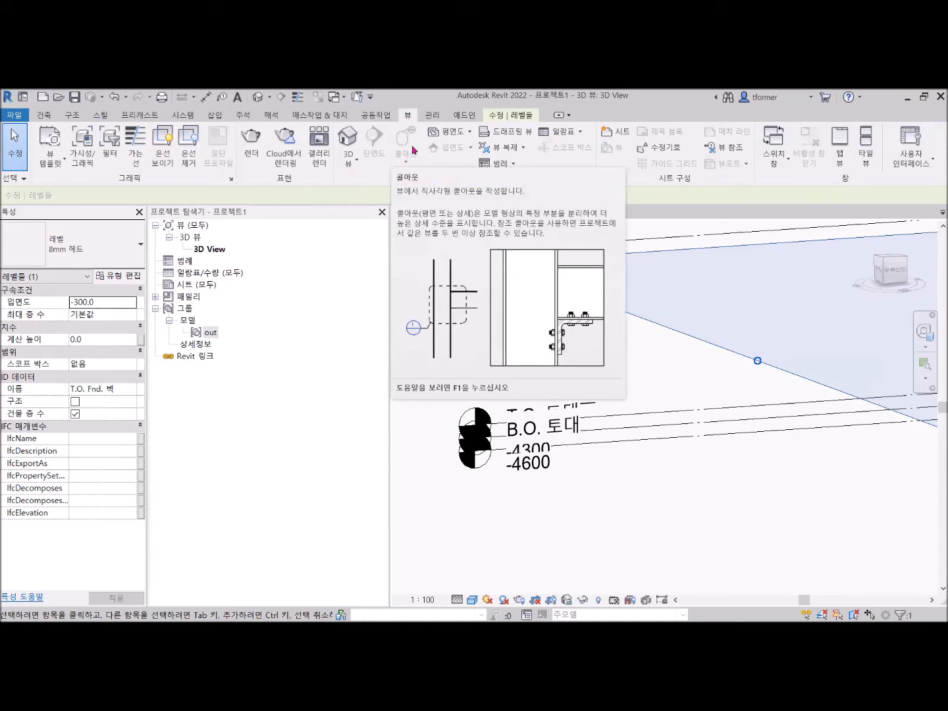
{"action": "left_click", "coordinate": [470, 134]}
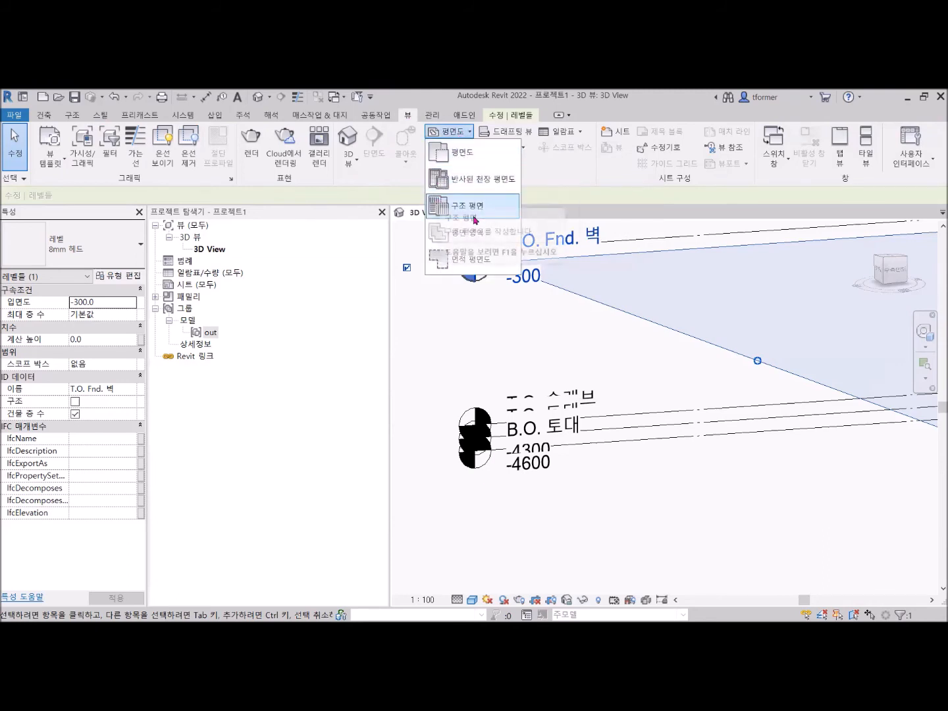
{"action": "left_click", "coordinate": [442, 158]}
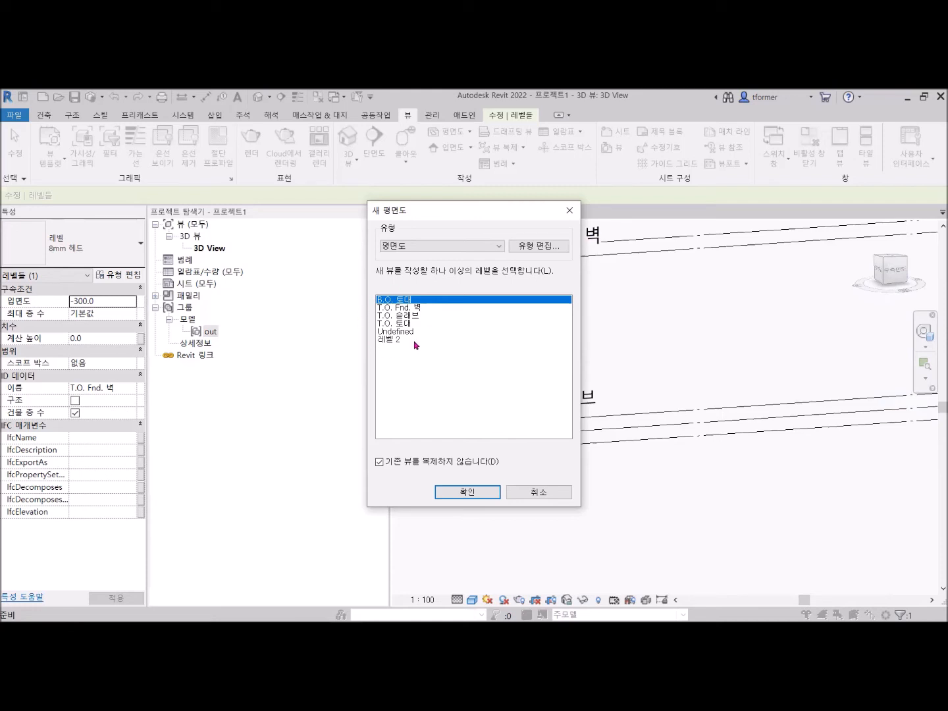
{"action": "left_click", "coordinate": [399, 332]}
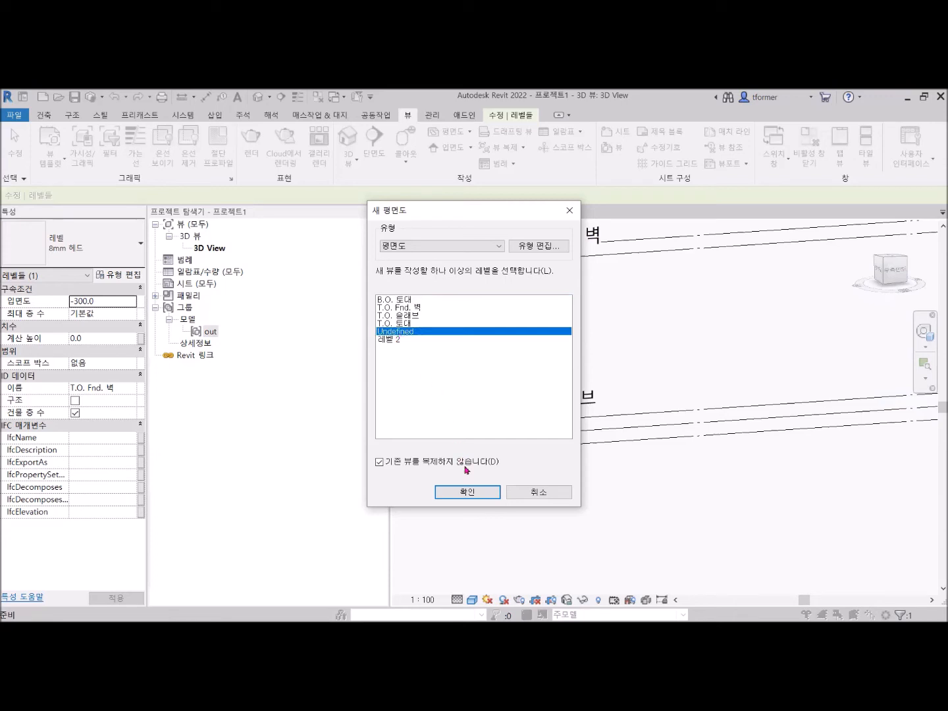
{"action": "left_click", "coordinate": [469, 493]}
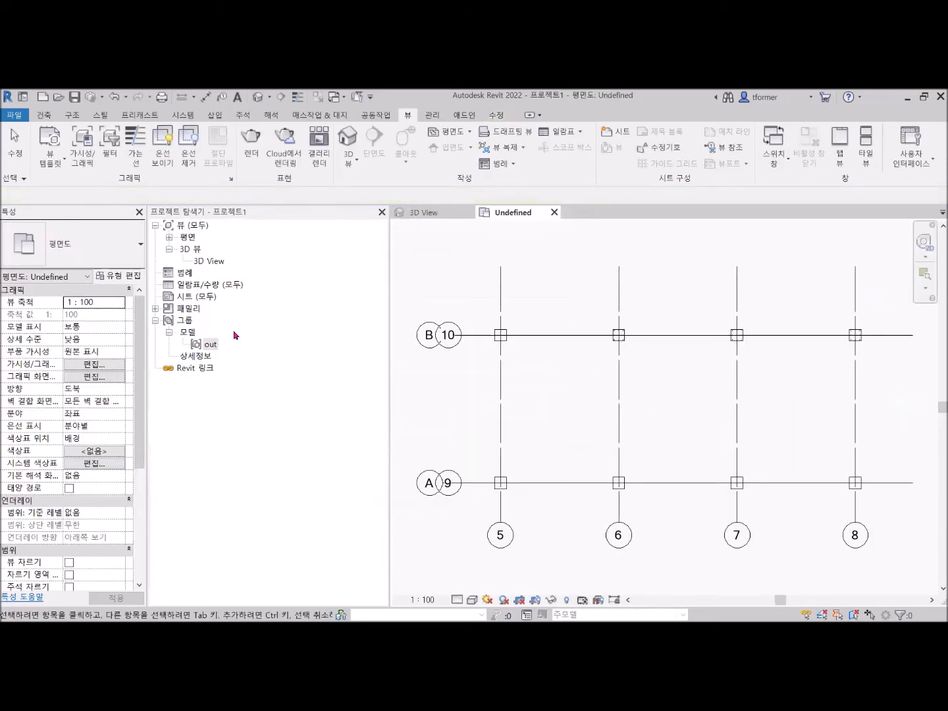
{"action": "left_click", "coordinate": [169, 237]}
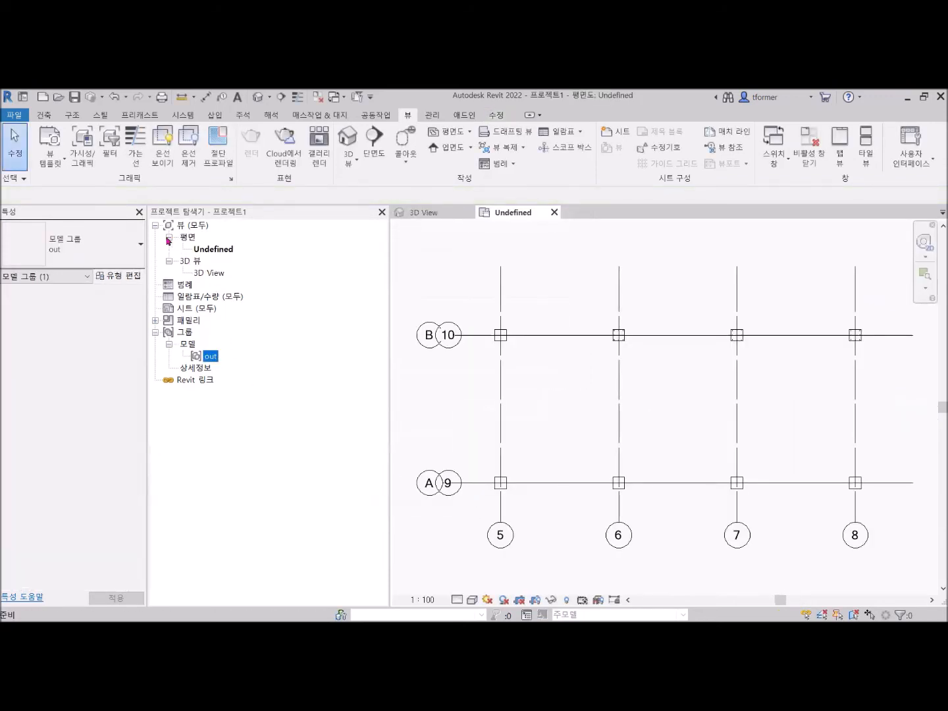
{"action": "left_click", "coordinate": [205, 249]}
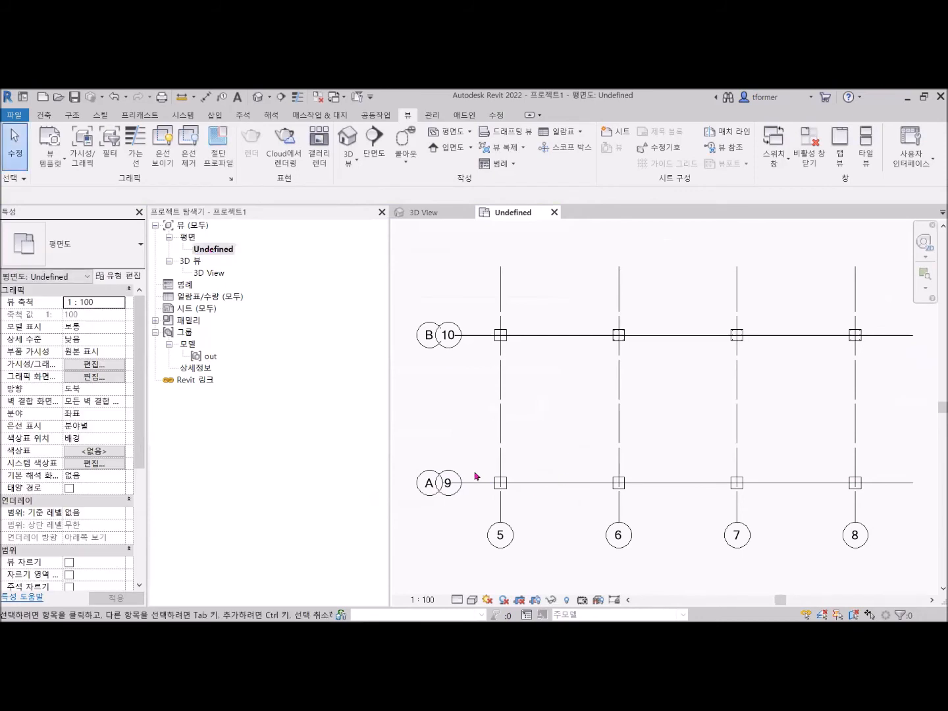
{"action": "scroll", "coordinate": [587, 390], "scroll_direction": "down", "scroll_amount": 2}
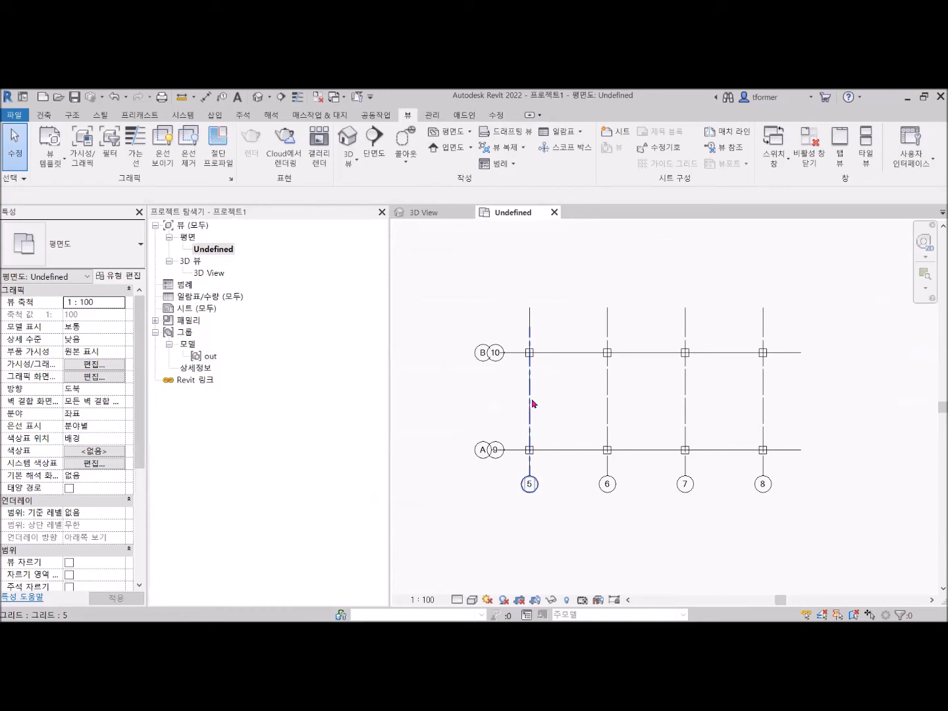
{"action": "scroll", "coordinate": [493, 362], "scroll_direction": "up", "scroll_amount": 3}
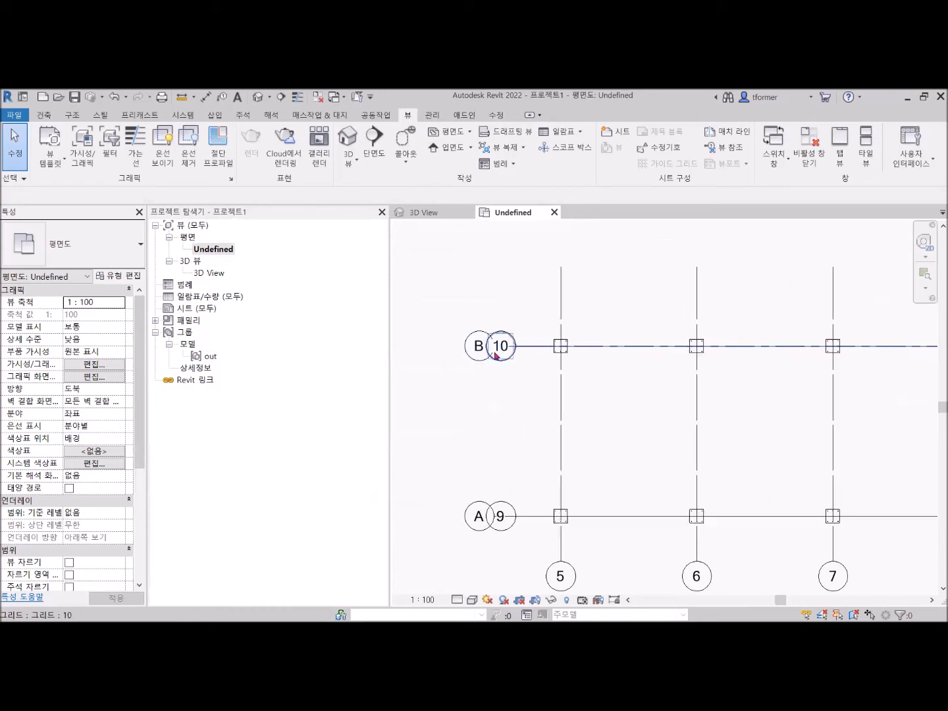
{"action": "scroll", "coordinate": [513, 337], "scroll_direction": "up", "scroll_amount": 1}
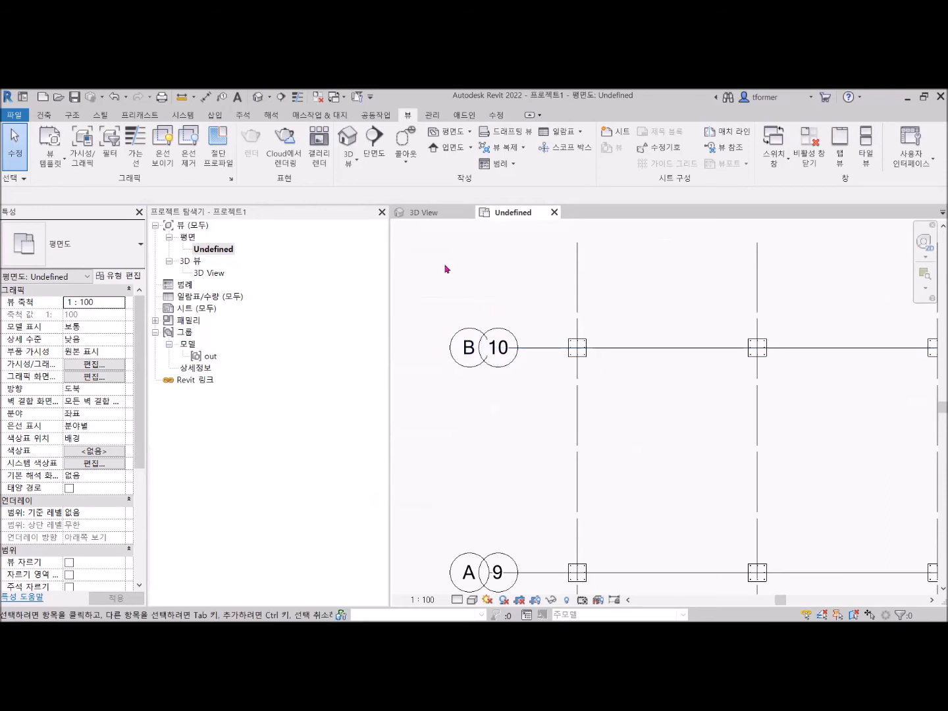
- Create a floor plan view (평면도) for 레벨 2 and select it in the project browser
{"action": "left_click", "coordinate": [453, 132]}
{"action": "left_click", "coordinate": [459, 156]}
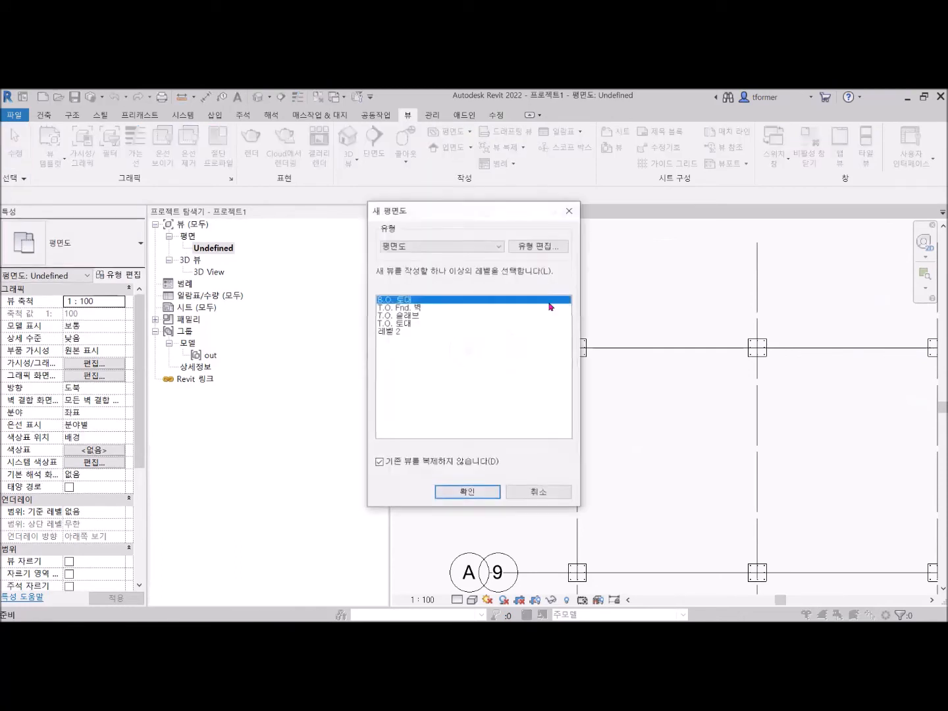
{"action": "left_click", "coordinate": [390, 330]}
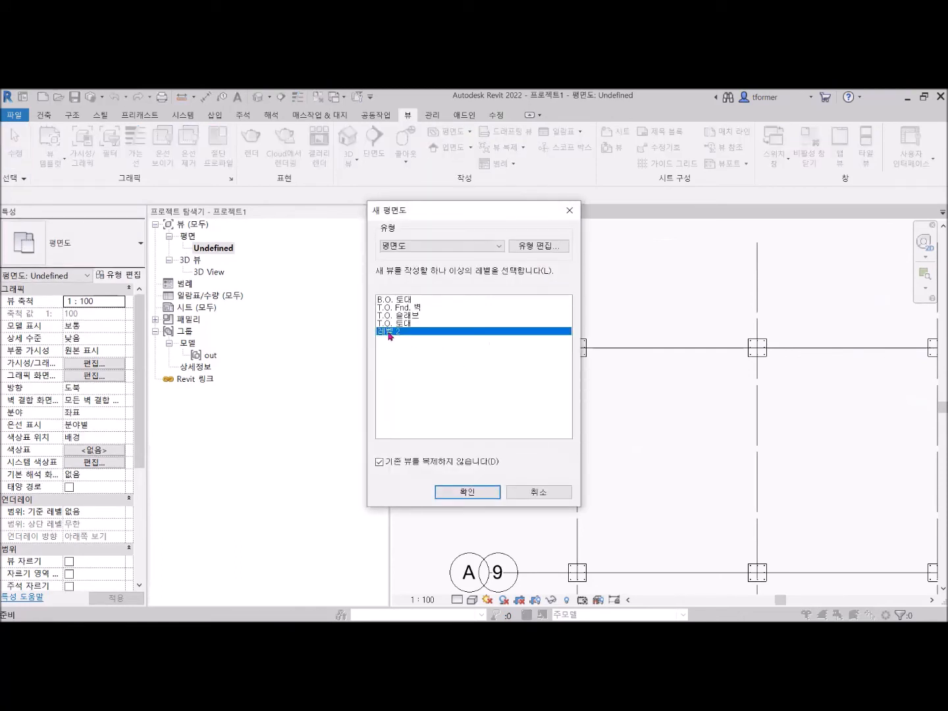
{"action": "left_click", "coordinate": [466, 493]}
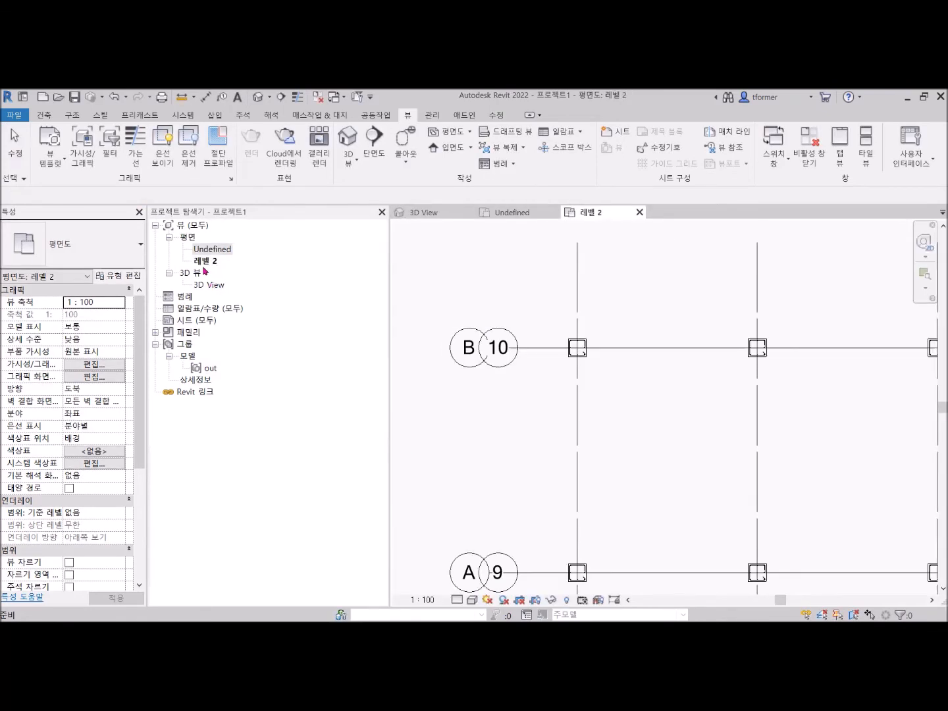
{"action": "left_click", "coordinate": [204, 261]}
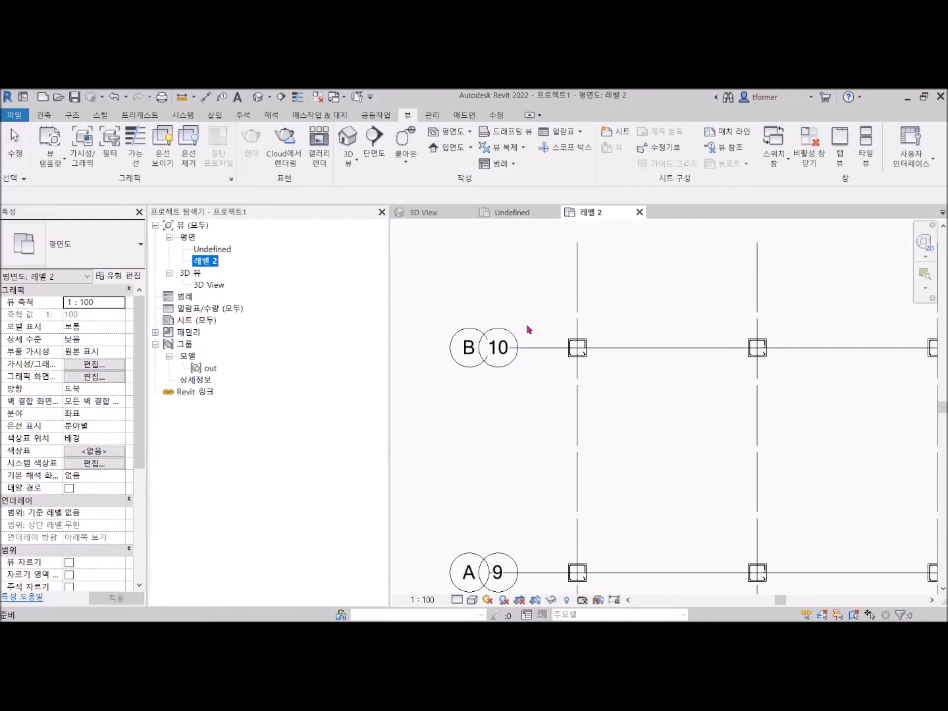
- Delete the duplicate horizontal grids 10 and 9 that overlap grids B and A in the 레벨 2 plan
{"action": "left_click", "coordinate": [525, 347]}
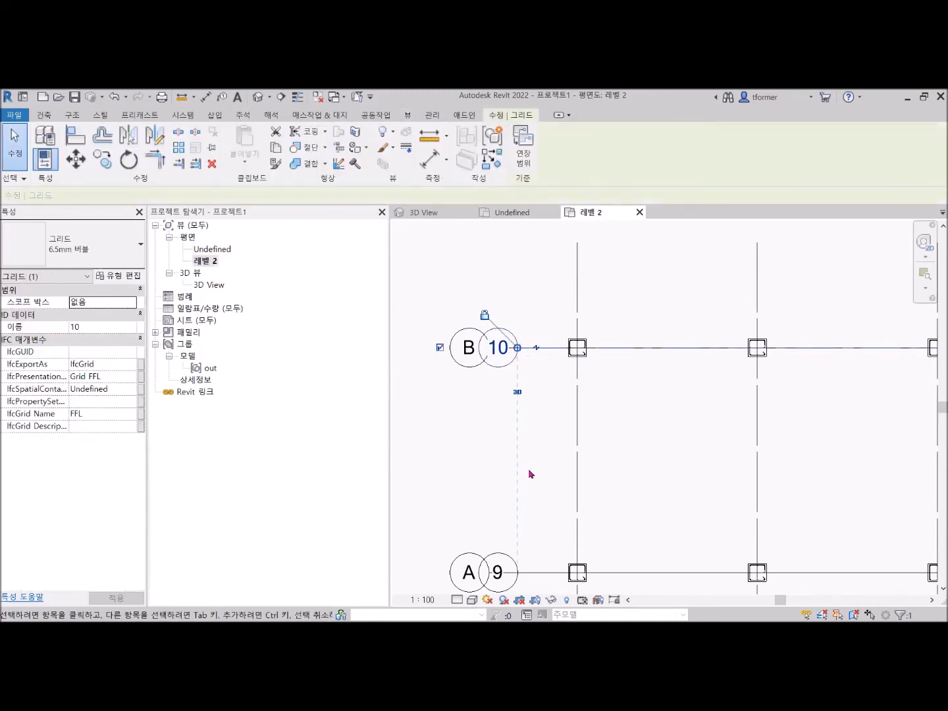
{"action": "scroll", "coordinate": [532, 485], "scroll_direction": "down", "scroll_amount": 3}
{"action": "middle_click_drag", "start_coordinate": [595, 484], "coordinate": [563, 383]}
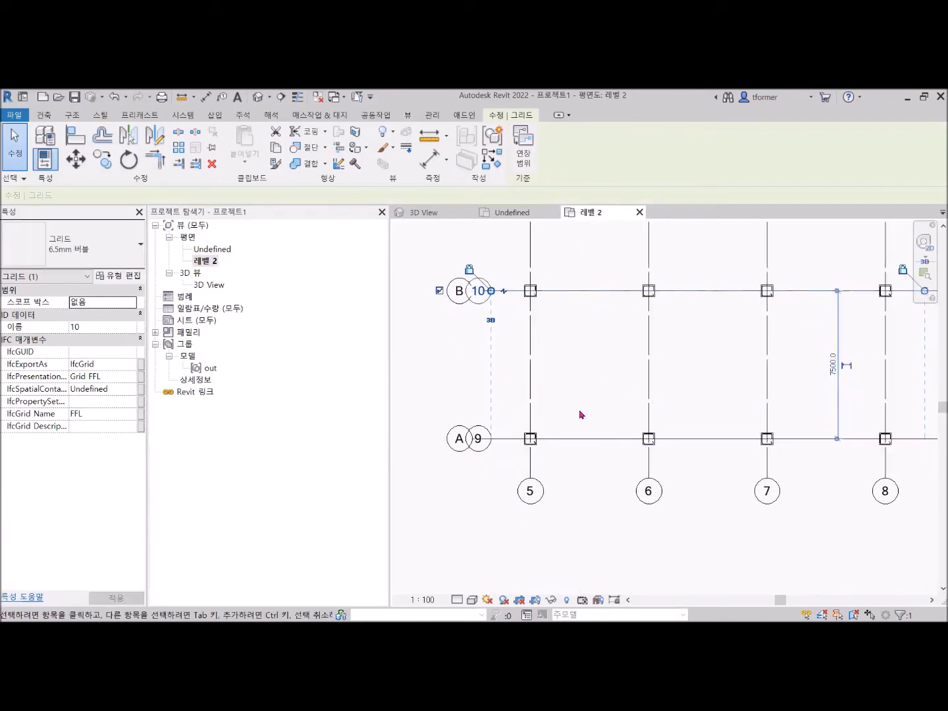
{"action": "key", "text": "Delete"}
{"action": "left_click", "coordinate": [504, 439]}
{"action": "key", "text": "Delete"}
- Open the Undefined floor plan, check its grids and review its view range (뷰 범위) settings without changing them
{"action": "double_click", "coordinate": [221, 249]}
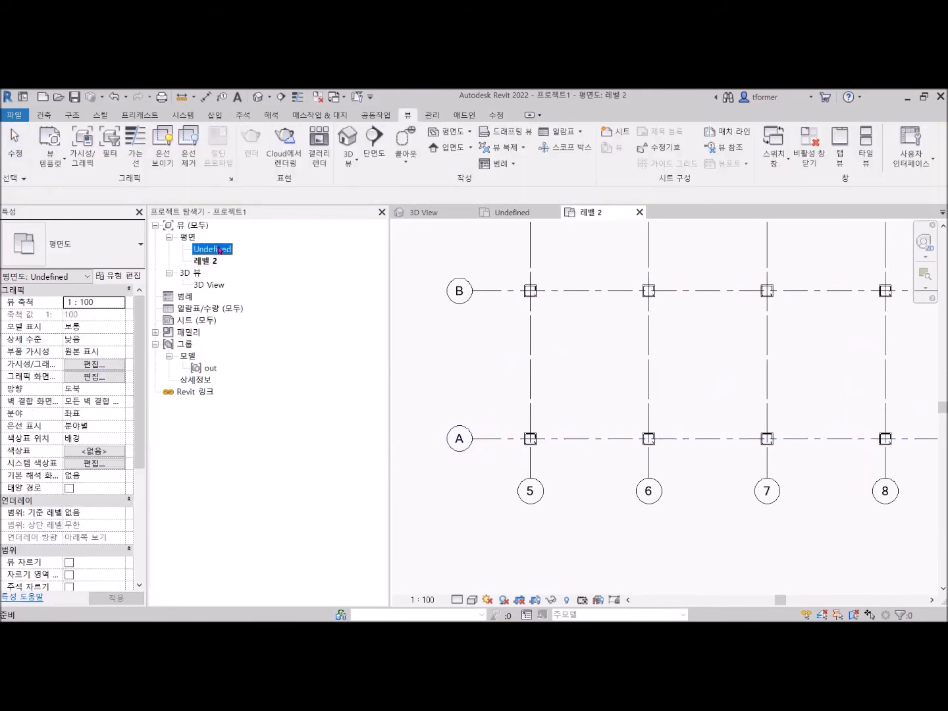
{"action": "scroll", "coordinate": [534, 399], "scroll_direction": "down", "scroll_amount": 1}
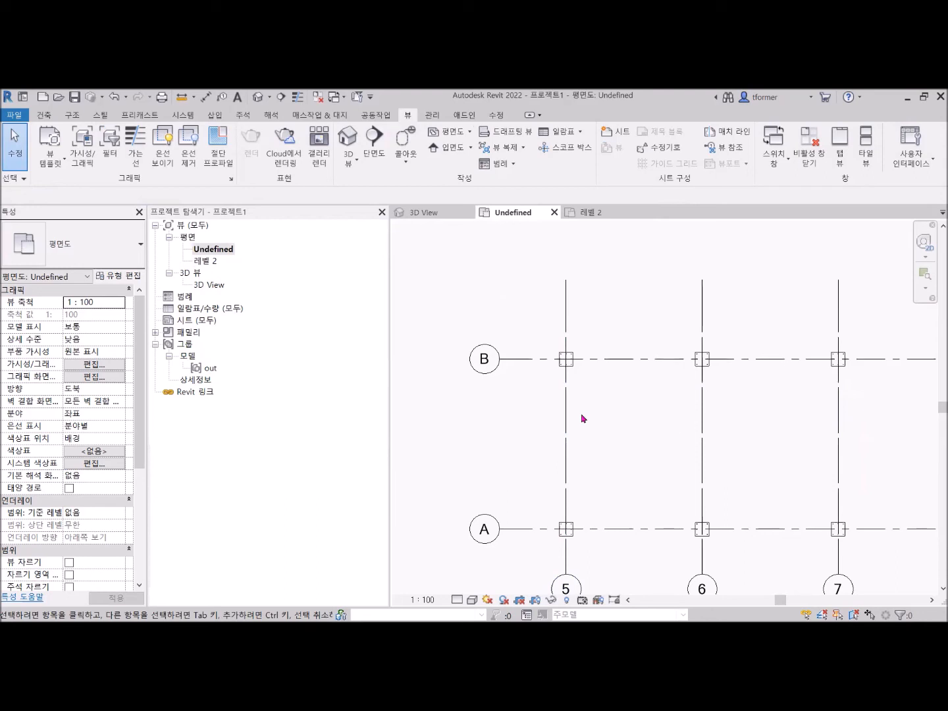
{"action": "scroll", "coordinate": [643, 435], "scroll_direction": "down", "scroll_amount": 1}
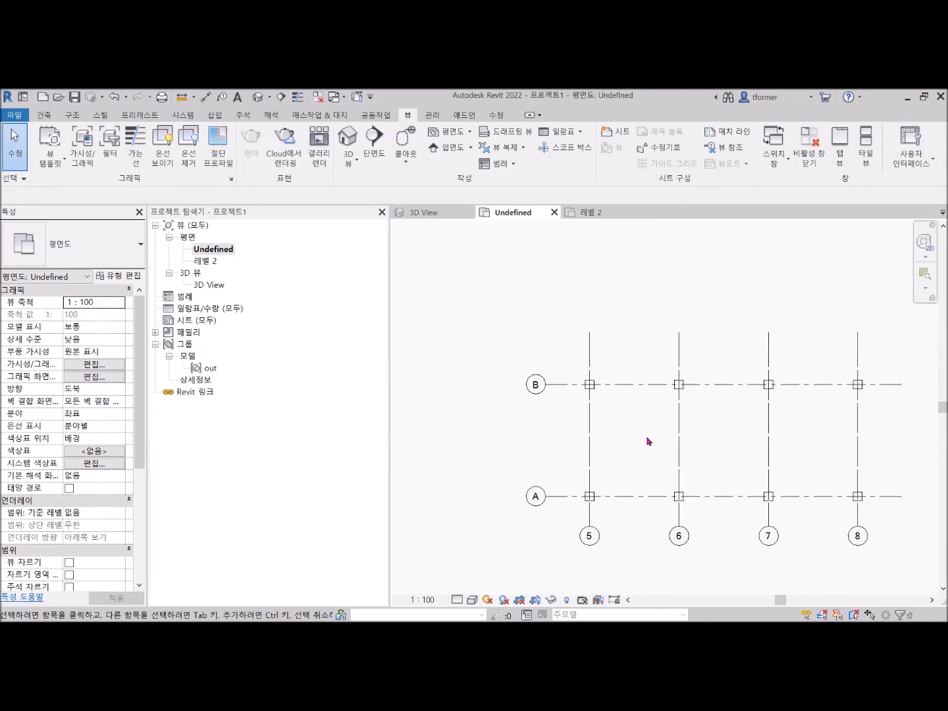
{"action": "middle_click_drag", "start_coordinate": [645, 438], "coordinate": [549, 333]}
{"action": "scroll", "coordinate": [506, 442], "scroll_direction": "up", "scroll_amount": 1}
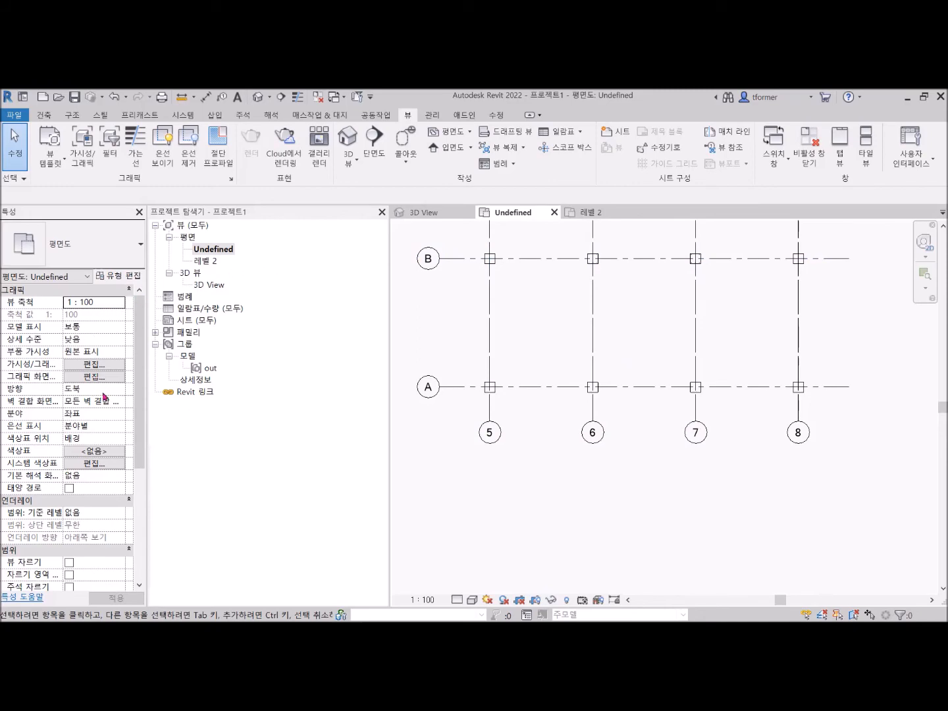
{"action": "scroll", "coordinate": [104, 402], "scroll_direction": "down", "scroll_amount": 5}
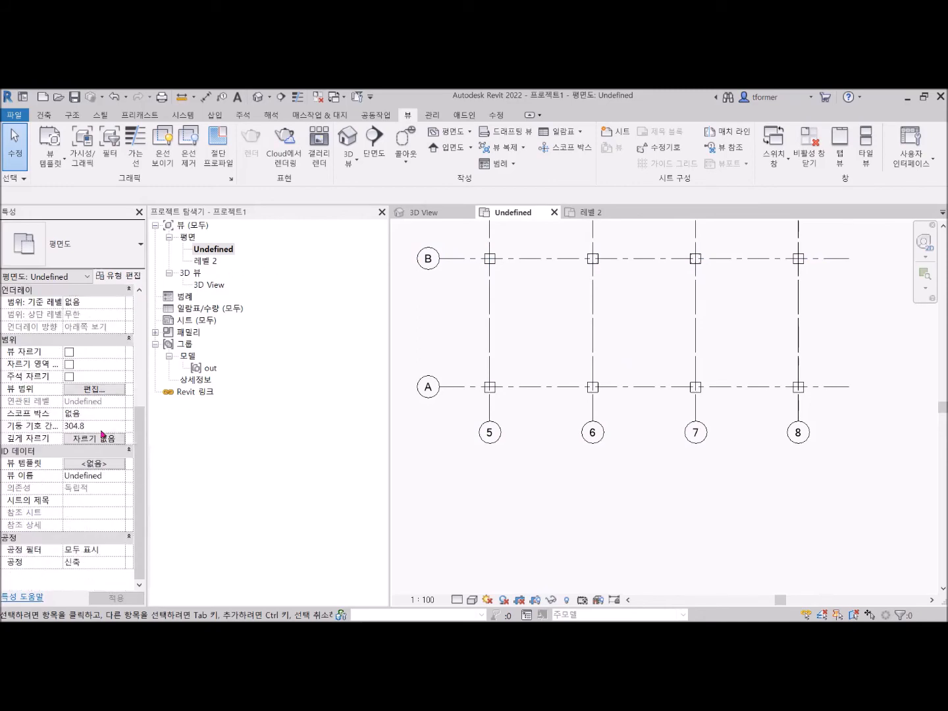
{"action": "left_click", "coordinate": [102, 390]}
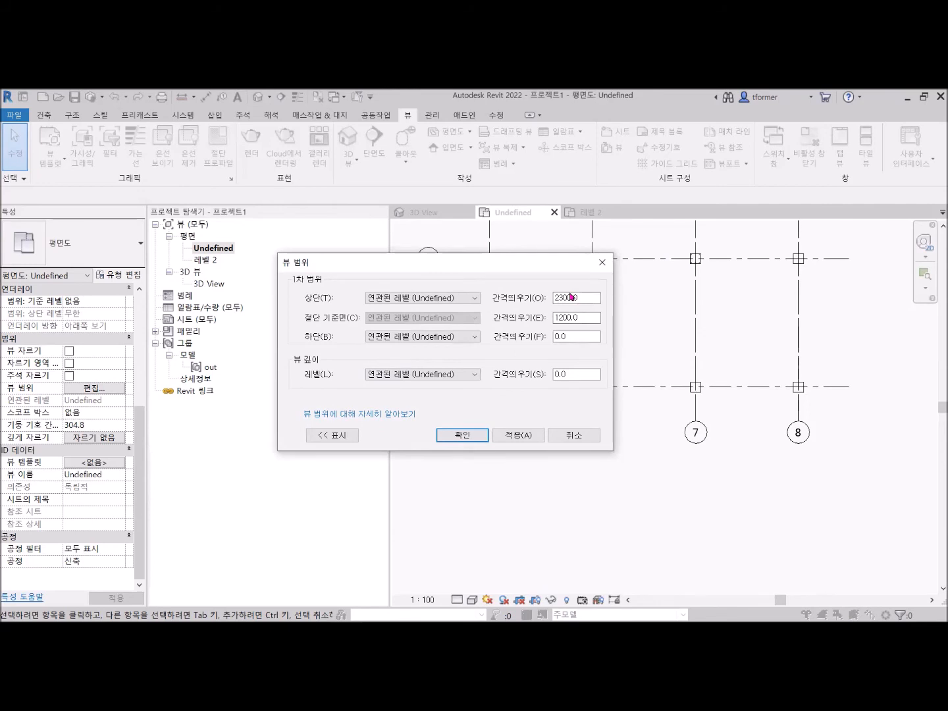
{"action": "left_click", "coordinate": [602, 262]}
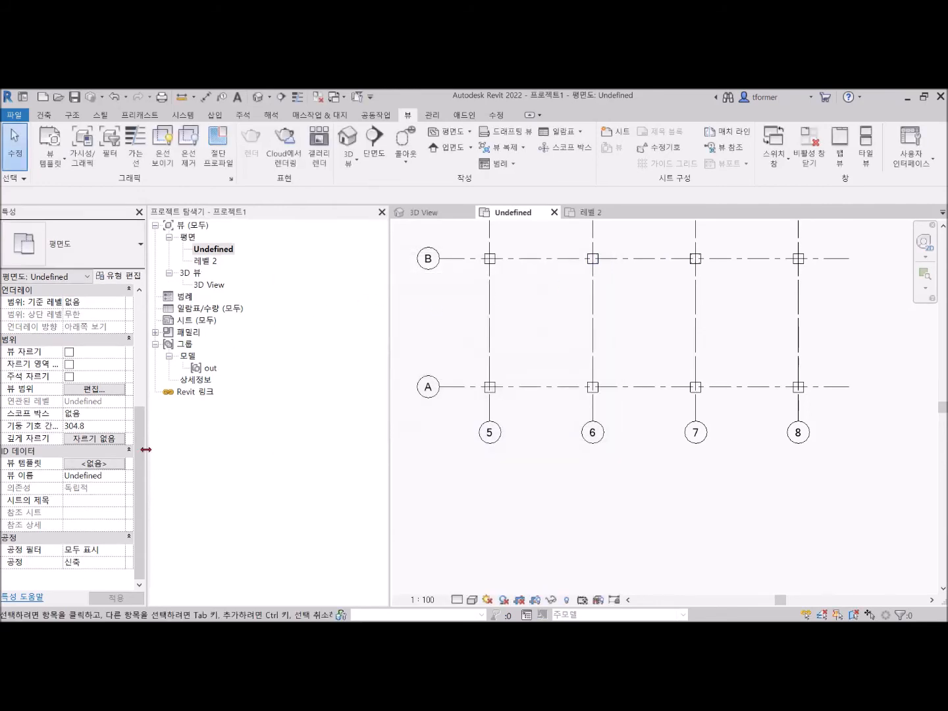
- Rename the Undefined floor plan view and its associated level to 1F
{"action": "left_click", "coordinate": [113, 474]}
{"action": "type", "text": "1F"}
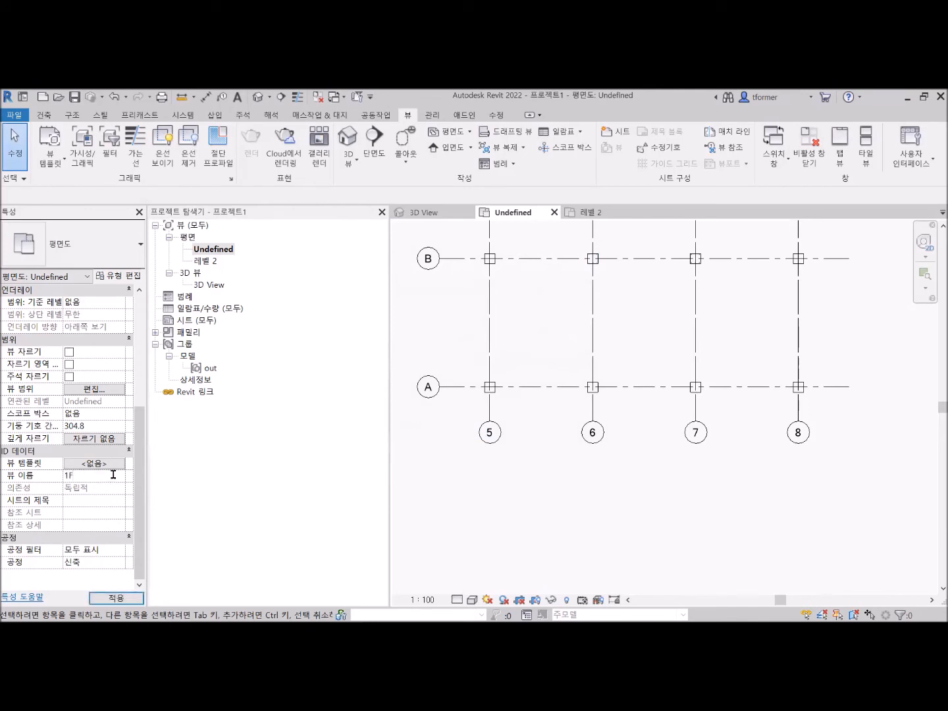
{"action": "key", "text": "Return"}
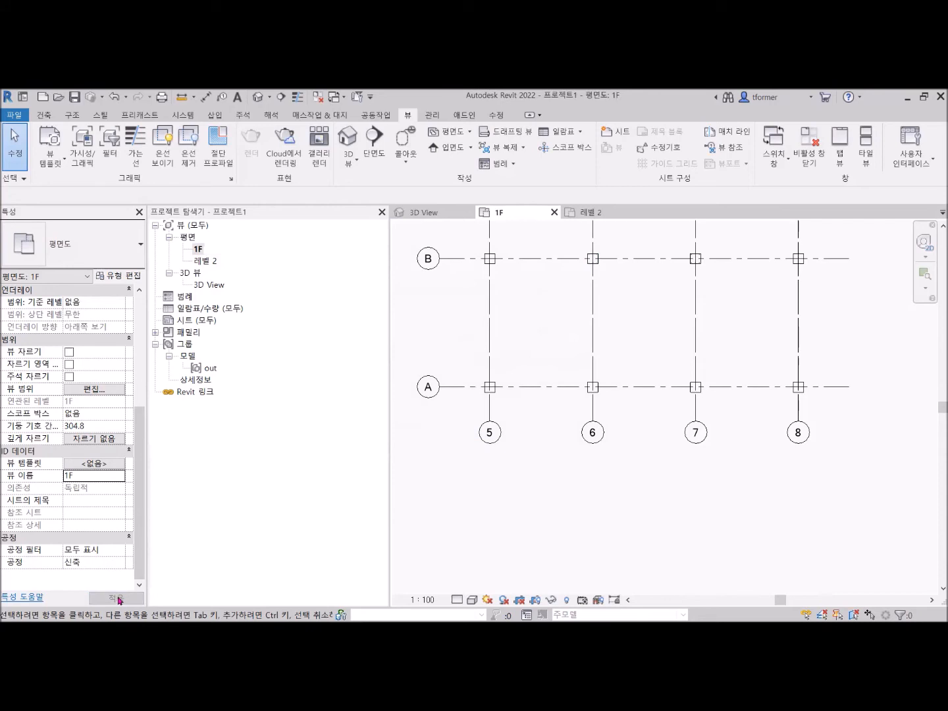
- Rename the 레벨 2 floor plan view and its associated level to 2F
{"action": "left_click", "coordinate": [204, 262]}
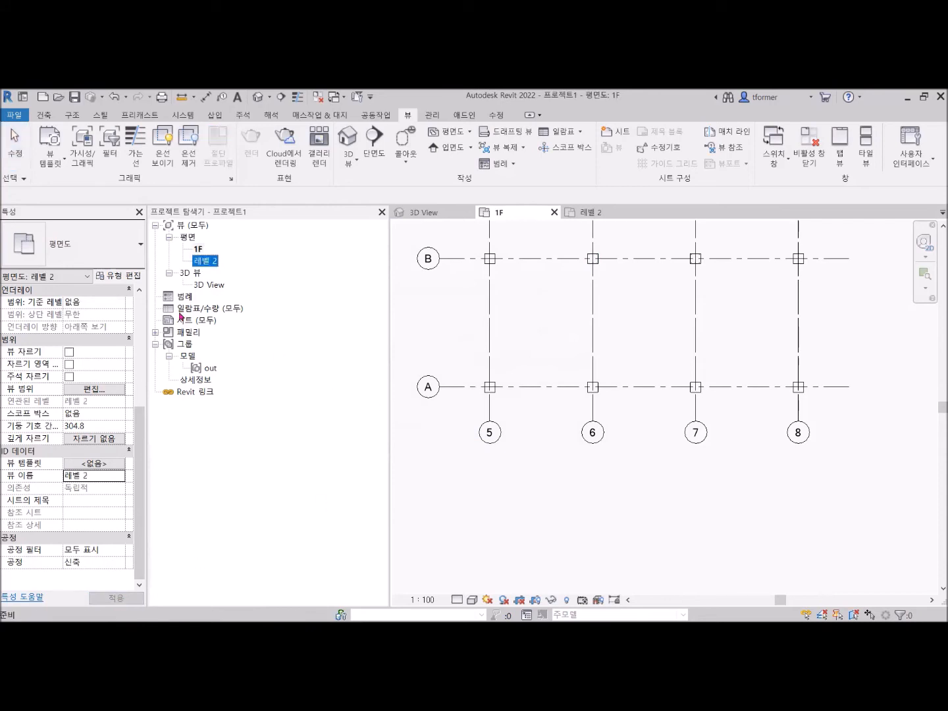
{"action": "left_click", "coordinate": [95, 477]}
{"action": "left_click_drag", "start_coordinate": [94, 475], "coordinate": [62, 475]}
{"action": "type", "text": "2"}
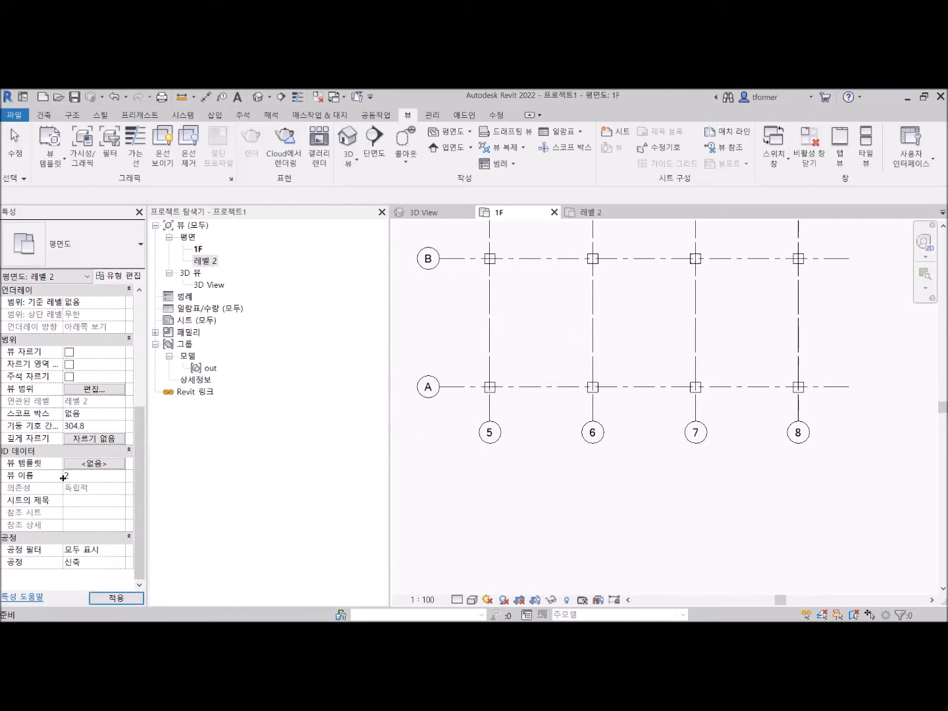
{"action": "type", "text": "F"}
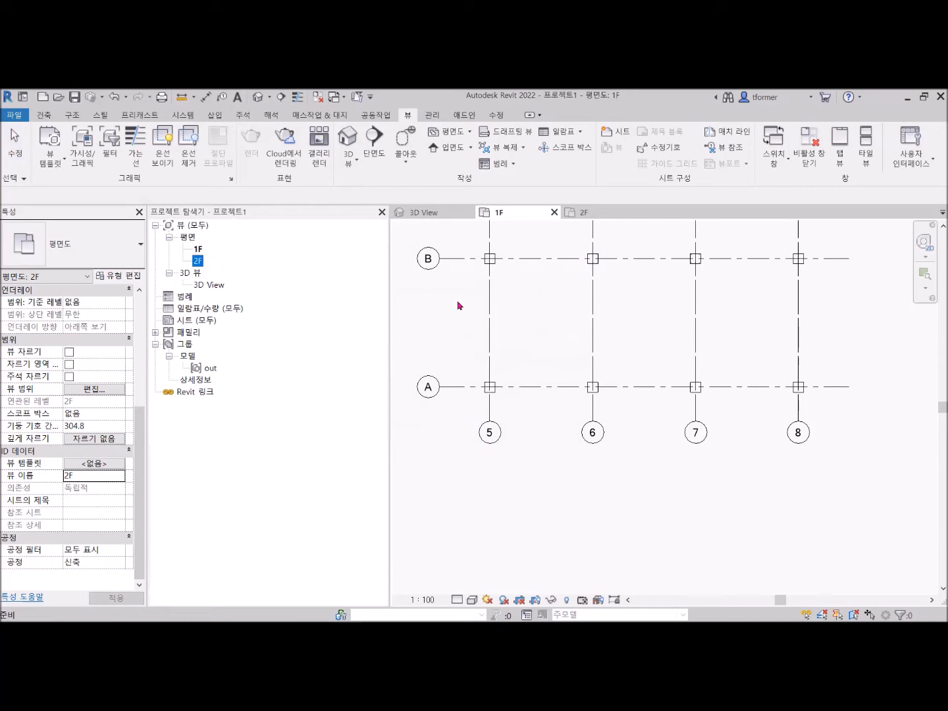
- Set the view depth (뷰 깊이) offset of the 1F floor plan to -500 in its view range
{"action": "left_click", "coordinate": [198, 250]}
{"action": "left_click", "coordinate": [580, 251]}
{"action": "middle_click_drag", "start_coordinate": [547, 269], "coordinate": [540, 371]}
{"action": "scroll", "coordinate": [496, 338], "scroll_direction": "up", "scroll_amount": 2}
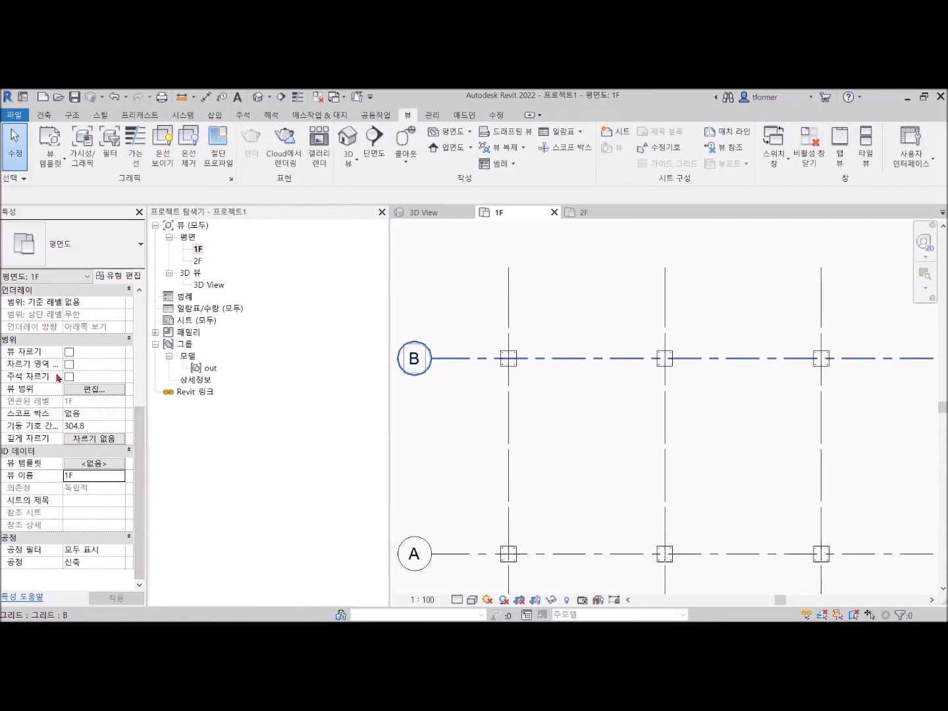
{"action": "left_click", "coordinate": [86, 391]}
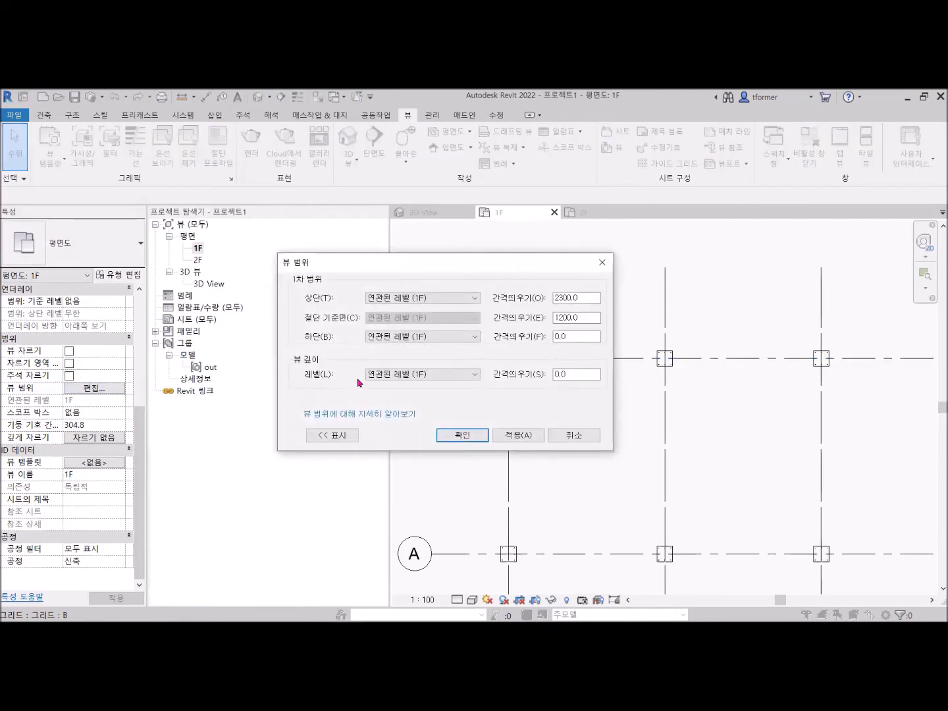
{"action": "double_click", "coordinate": [573, 373]}
{"action": "type", "text": "-500"}
{"action": "left_click", "coordinate": [467, 435]}
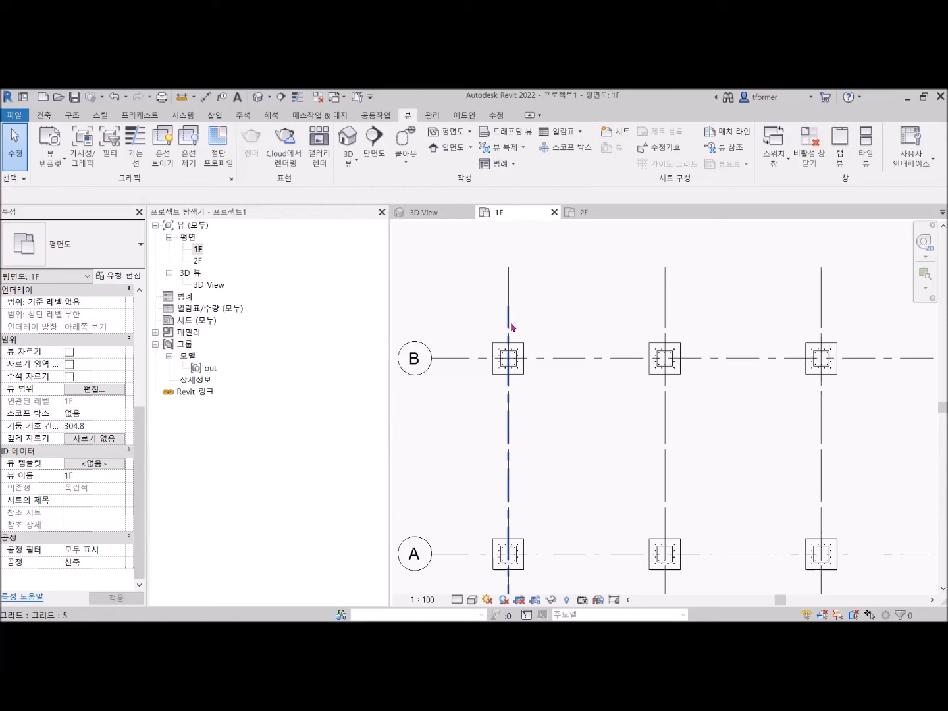
{"action": "scroll", "coordinate": [556, 388], "scroll_direction": "down", "scroll_amount": 1}
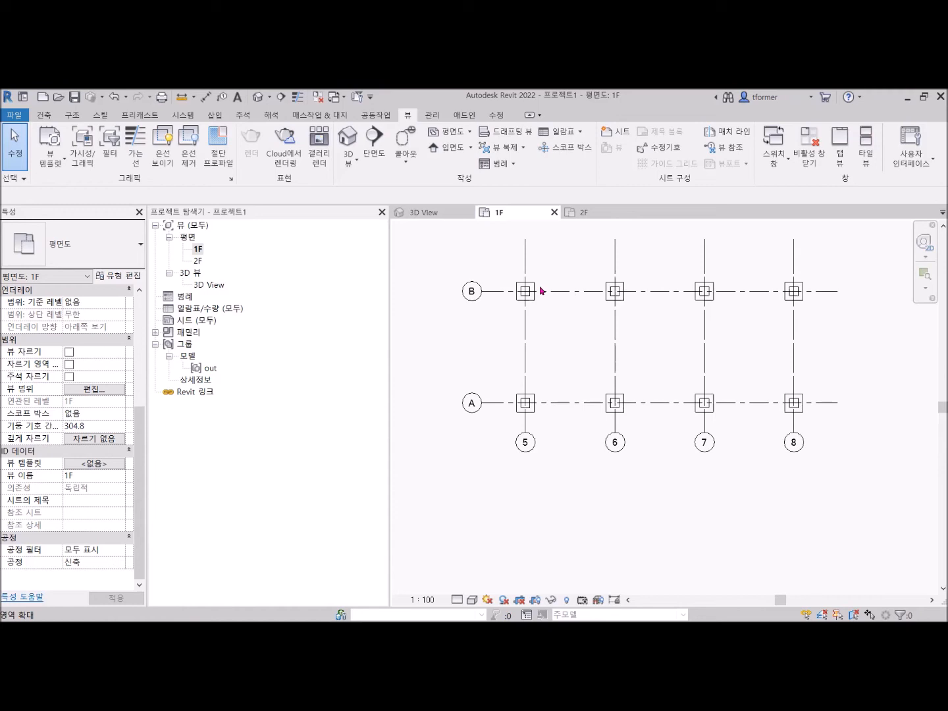
- Create a new project with no template (<없음>) and the metric (미터법) measurement system
{"action": "left_click", "coordinate": [13, 116]}
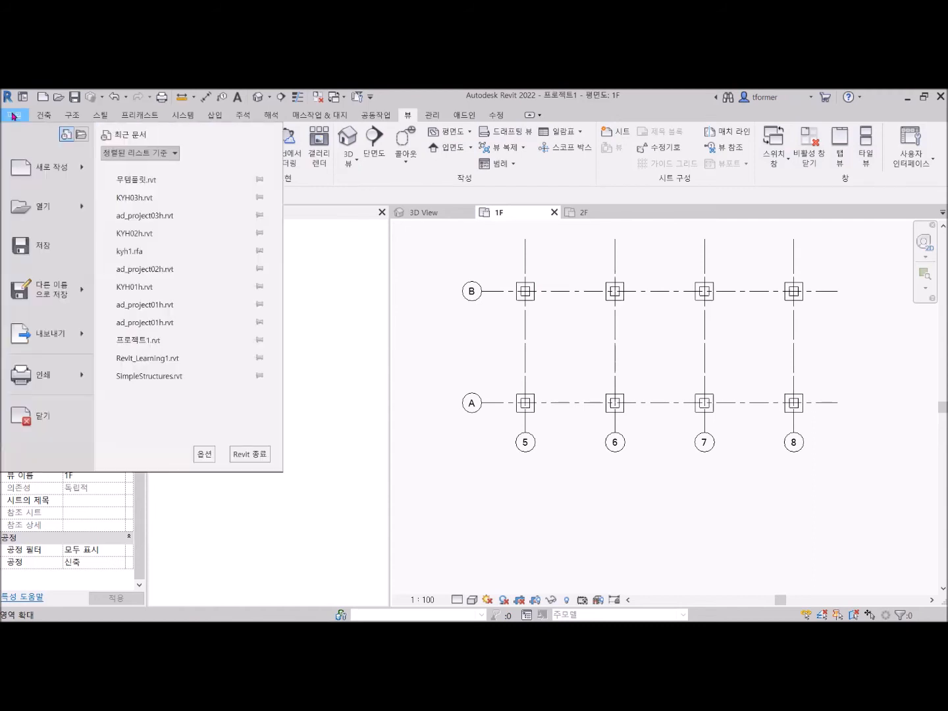
{"action": "left_click", "coordinate": [43, 170]}
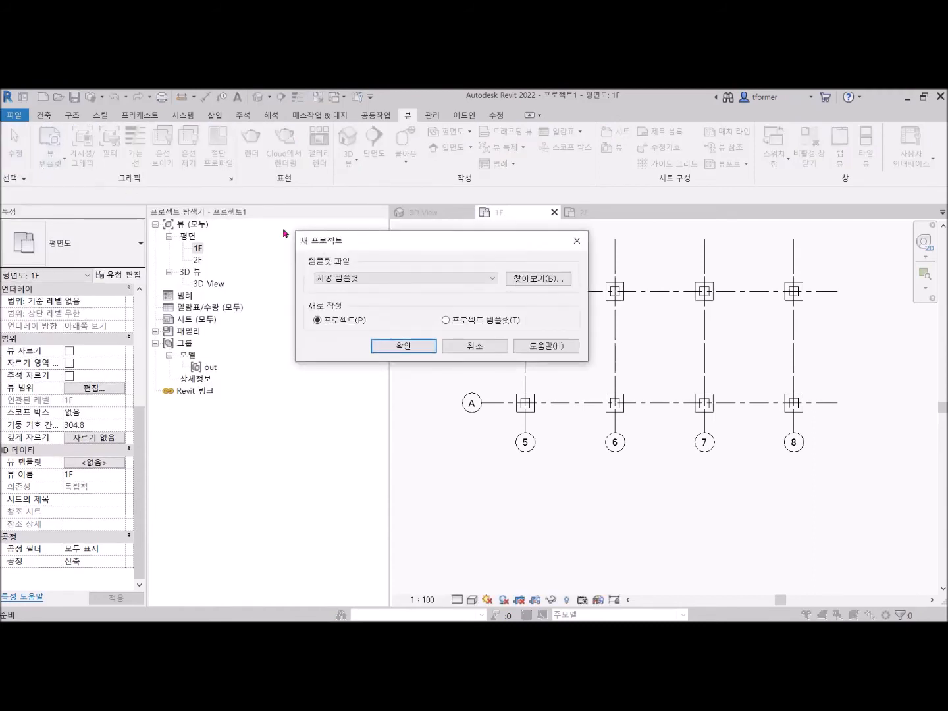
{"action": "left_click", "coordinate": [492, 281]}
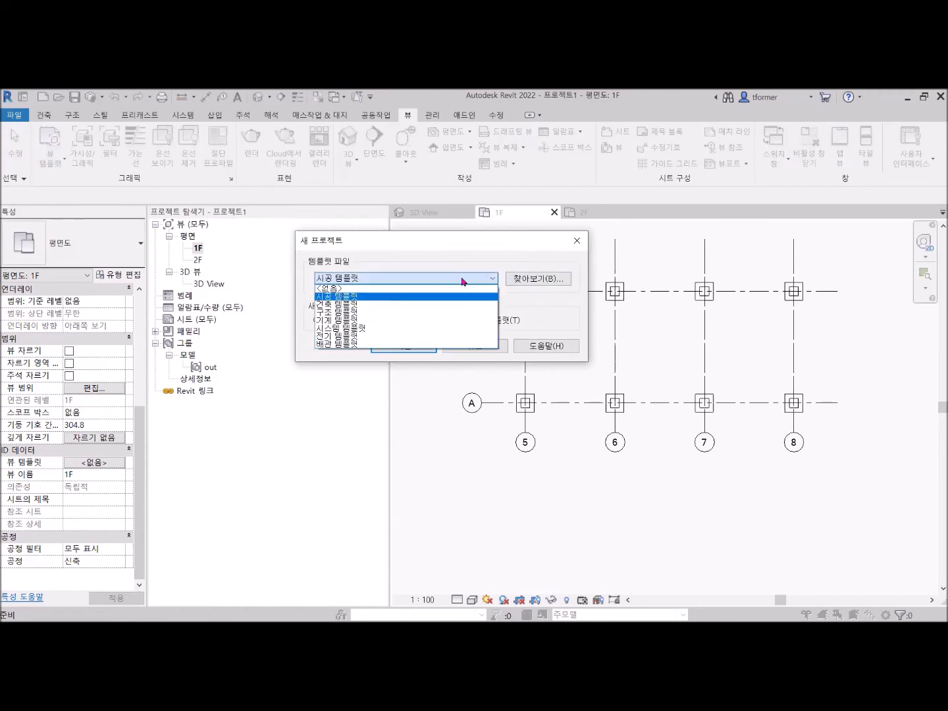
{"action": "left_click", "coordinate": [331, 289]}
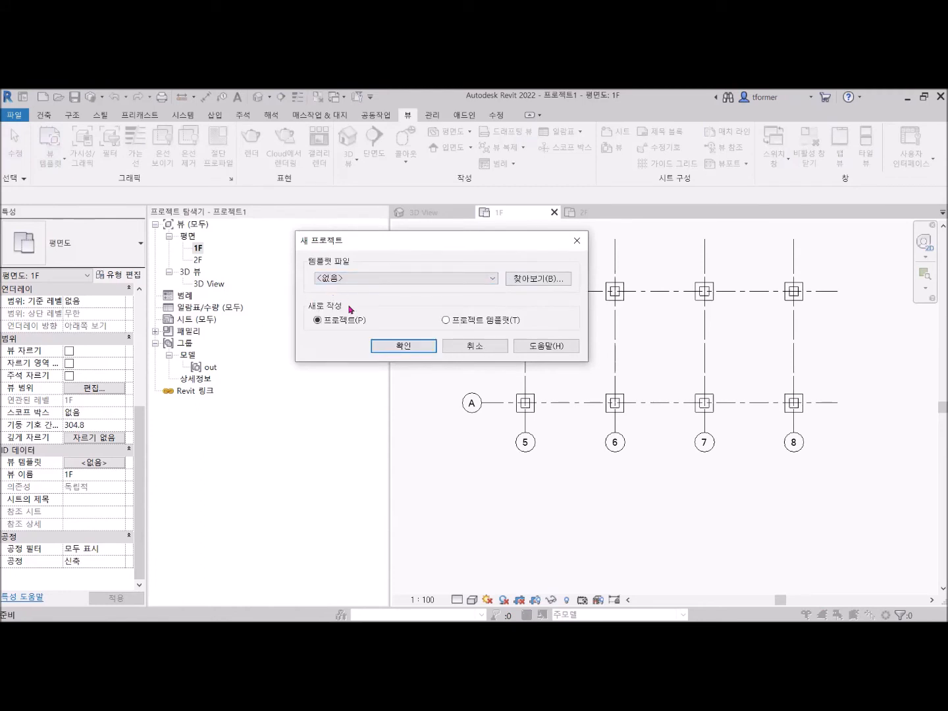
{"action": "left_click", "coordinate": [414, 349]}
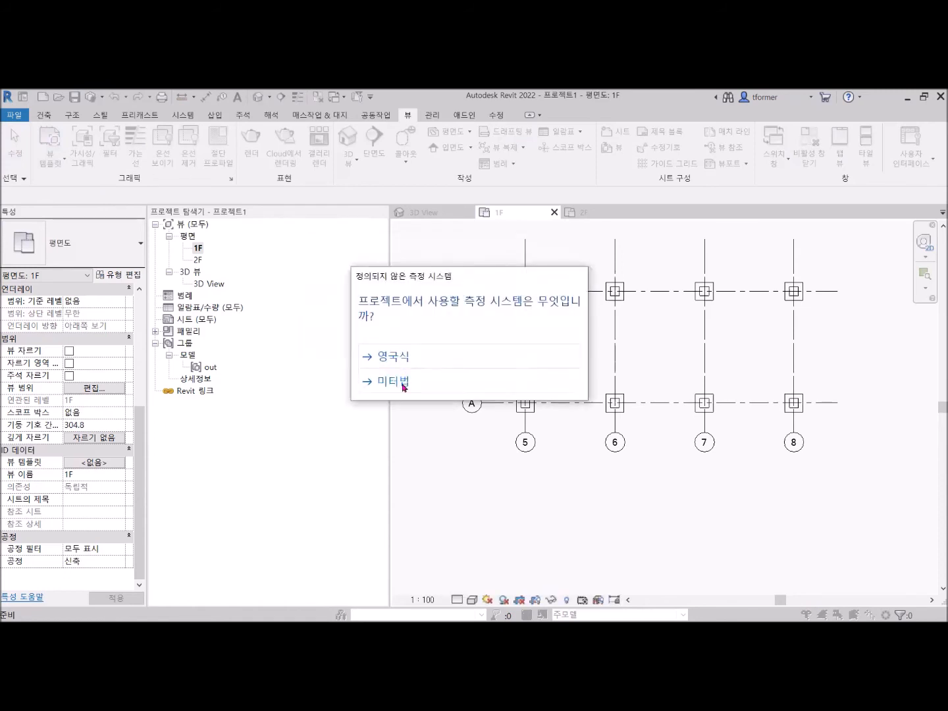
{"action": "left_click", "coordinate": [395, 382]}
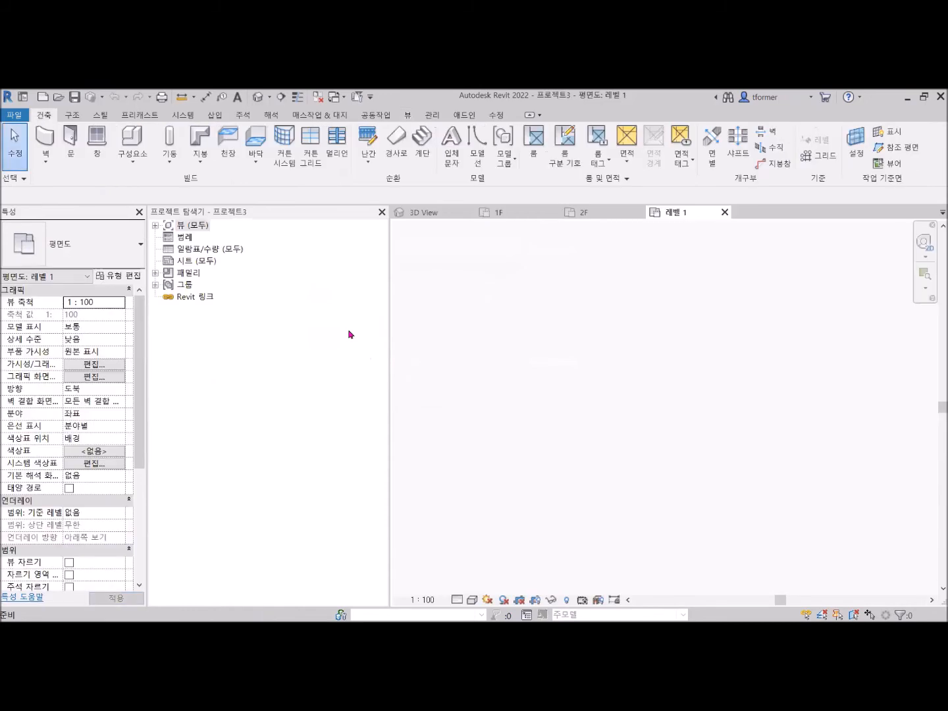
- Close the 3D View, 1F and 2F views of 프로젝트1 without saving its changes
{"action": "left_click", "coordinate": [468, 213]}
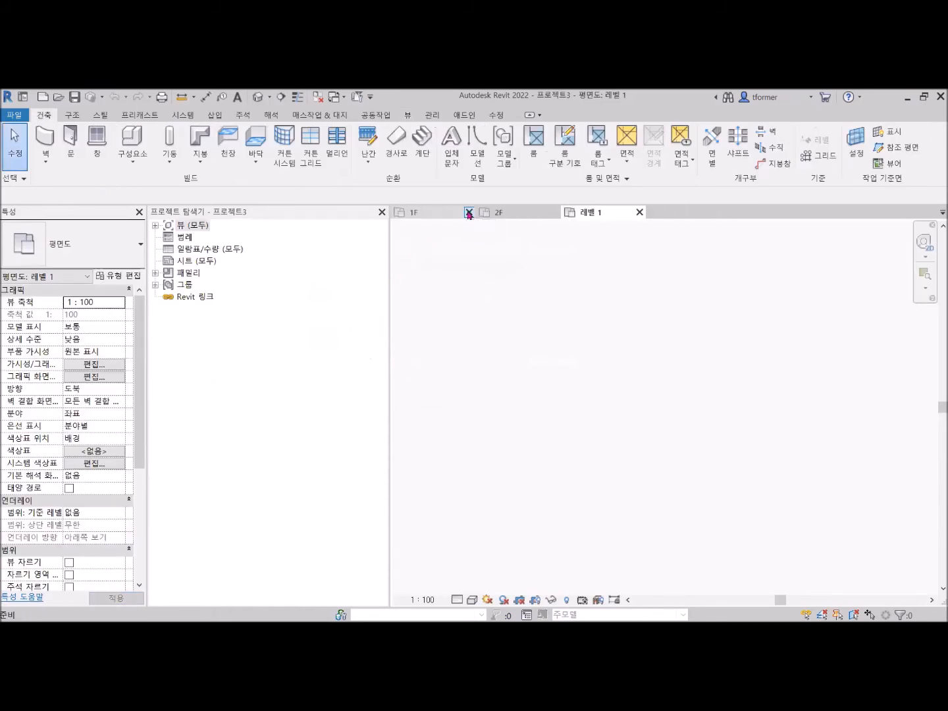
{"action": "left_click", "coordinate": [469, 213]}
{"action": "left_click", "coordinate": [469, 213]}
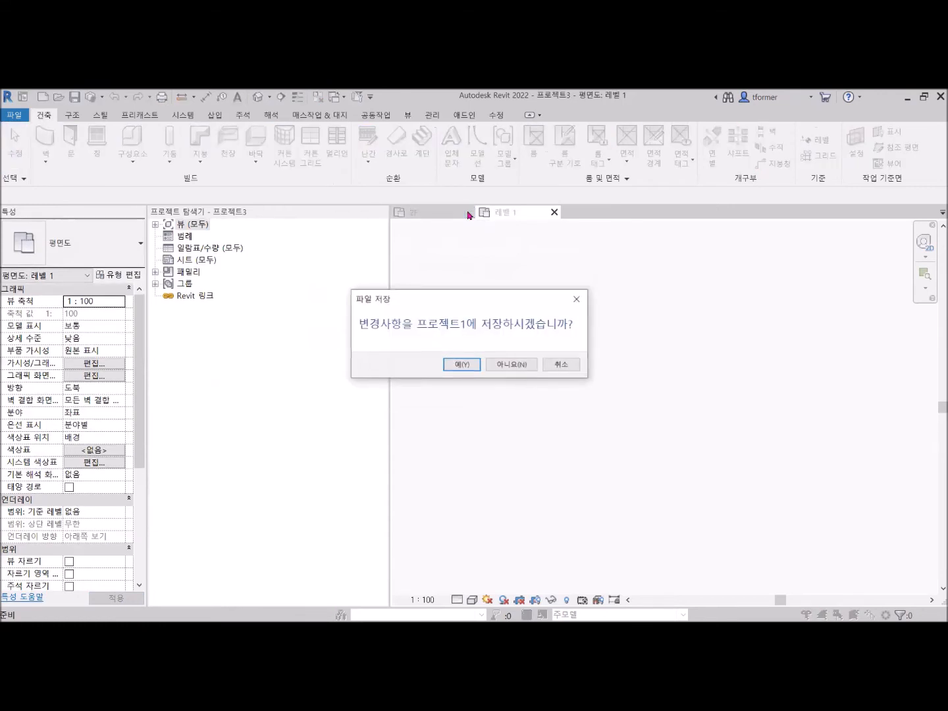
{"action": "left_click", "coordinate": [513, 365]}
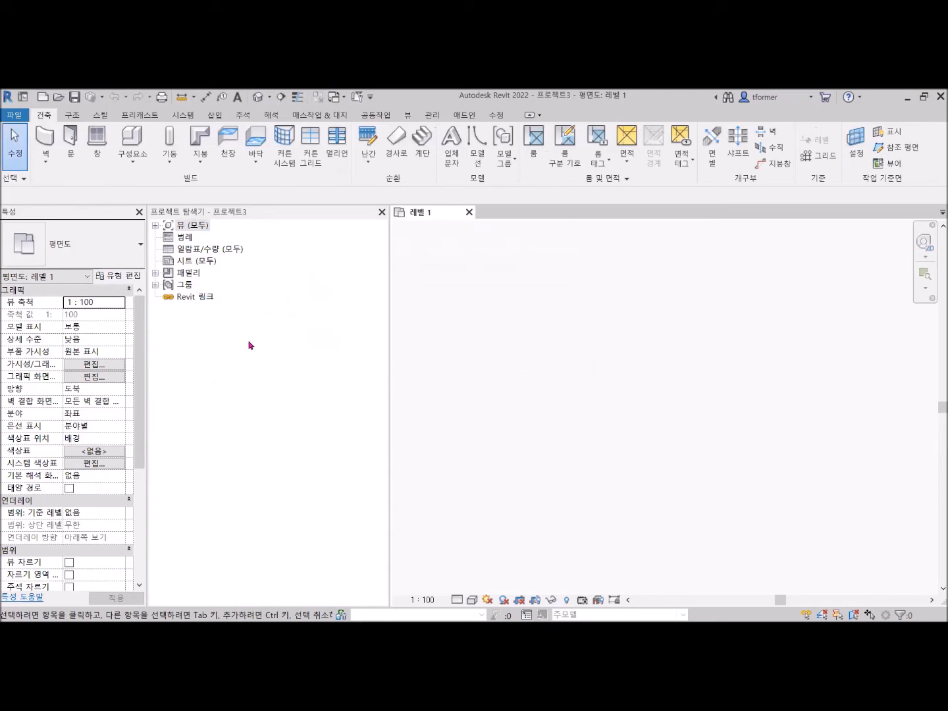
- Expand the structural, floor and ceiling plan groups of the new project and examine the 레벨 1 view in each
{"action": "left_click", "coordinate": [156, 226]}
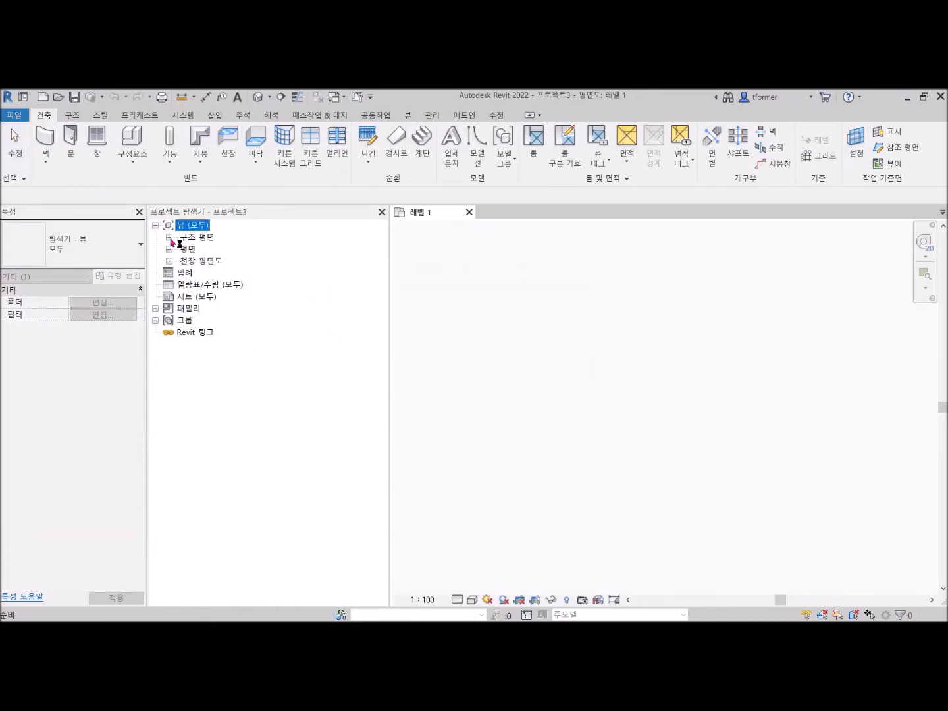
{"action": "left_click", "coordinate": [168, 237]}
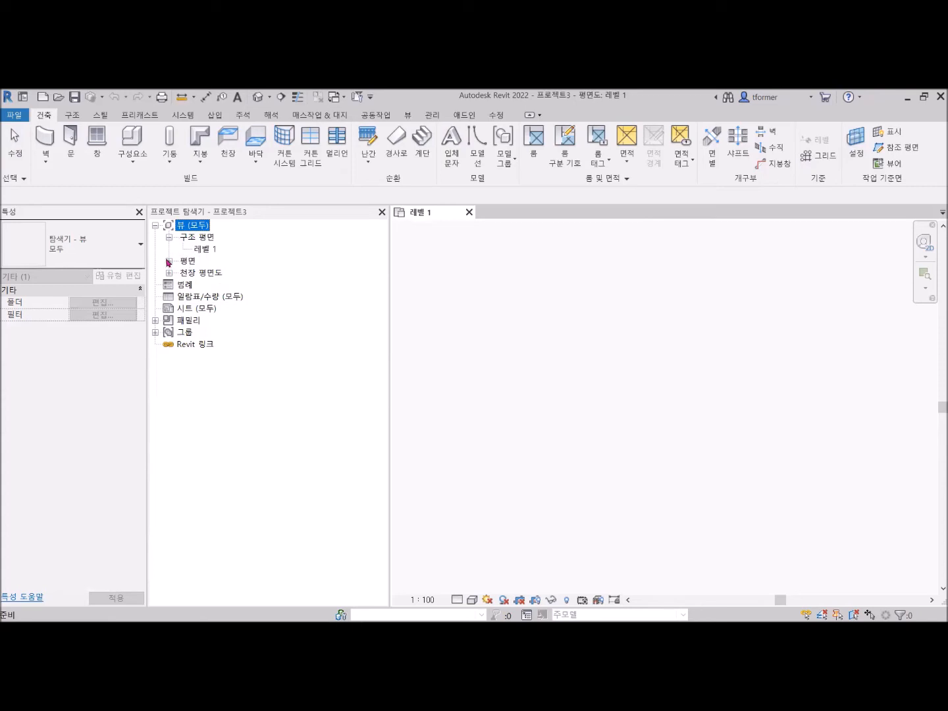
{"action": "left_click", "coordinate": [170, 261]}
{"action": "left_click", "coordinate": [170, 285]}
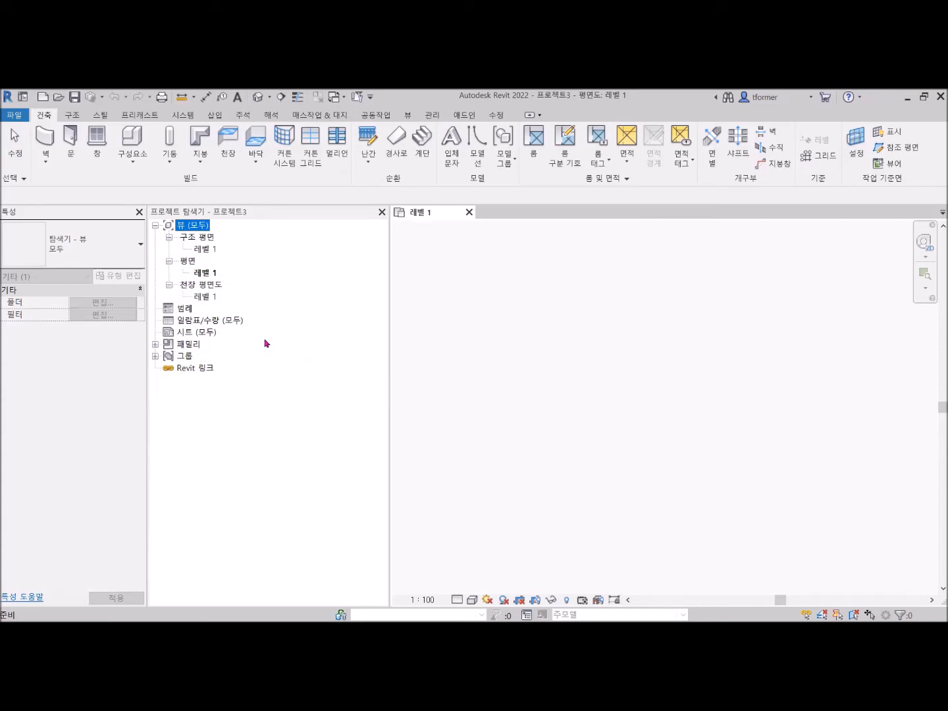
{"action": "left_click", "coordinate": [213, 249]}
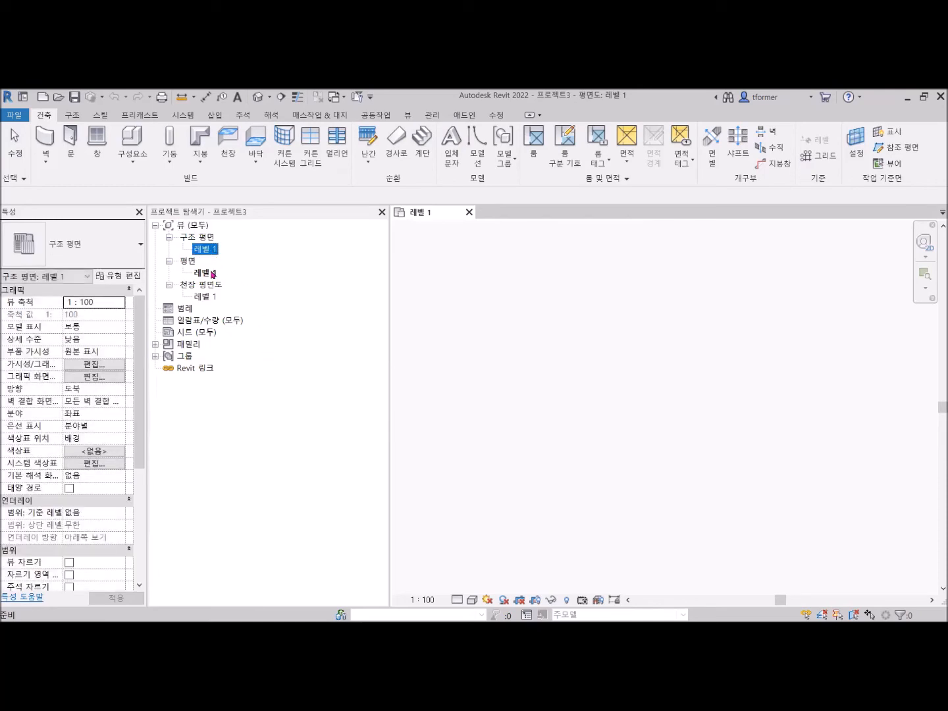
{"action": "left_click", "coordinate": [213, 273]}
{"action": "left_click", "coordinate": [210, 298]}
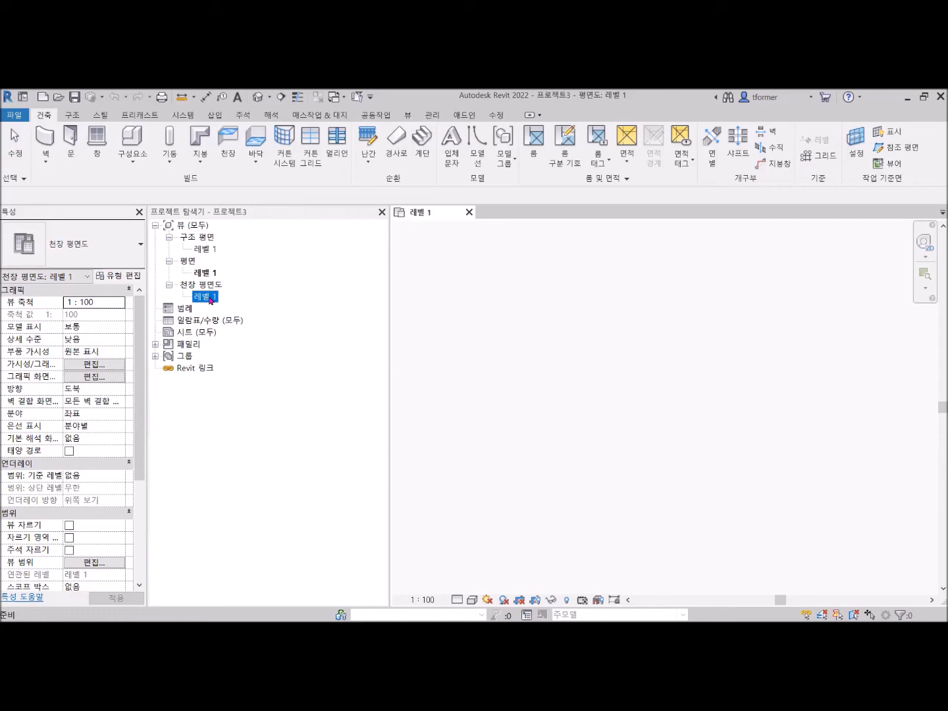
{"action": "right_click", "coordinate": [211, 300]}
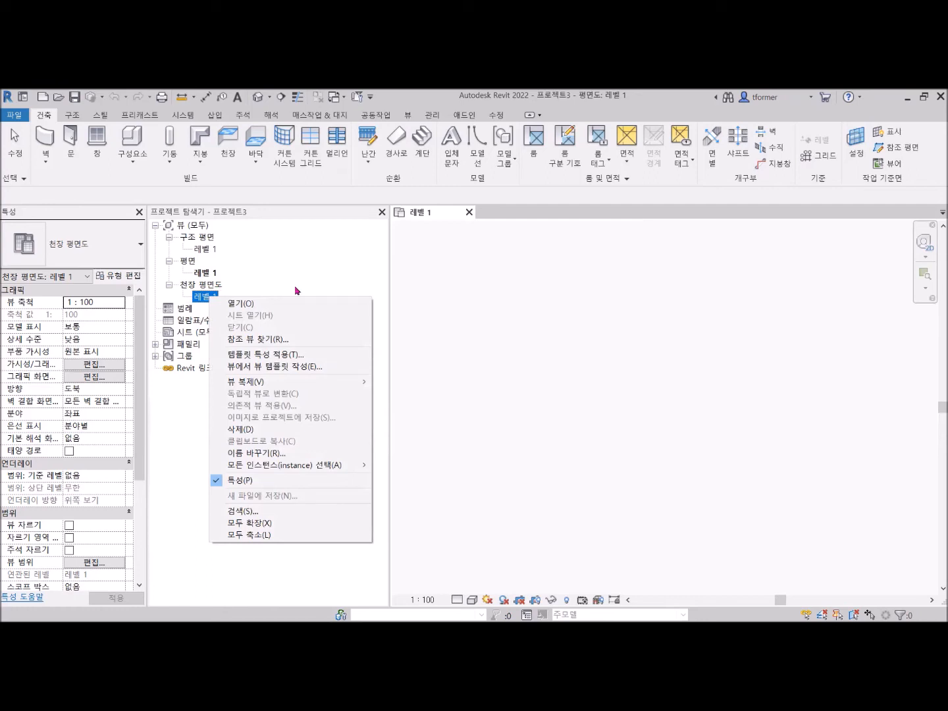
{"action": "left_click", "coordinate": [693, 419]}
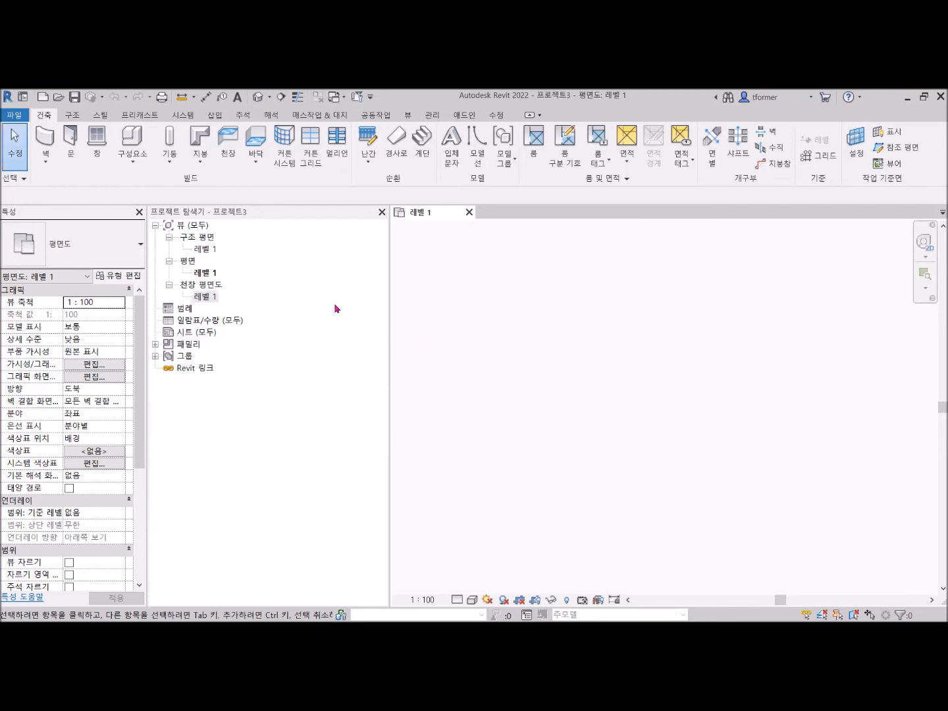
- Delete the 레벨 1 ceiling plan (천장 평면도) view from the project
{"action": "left_click", "coordinate": [202, 251]}
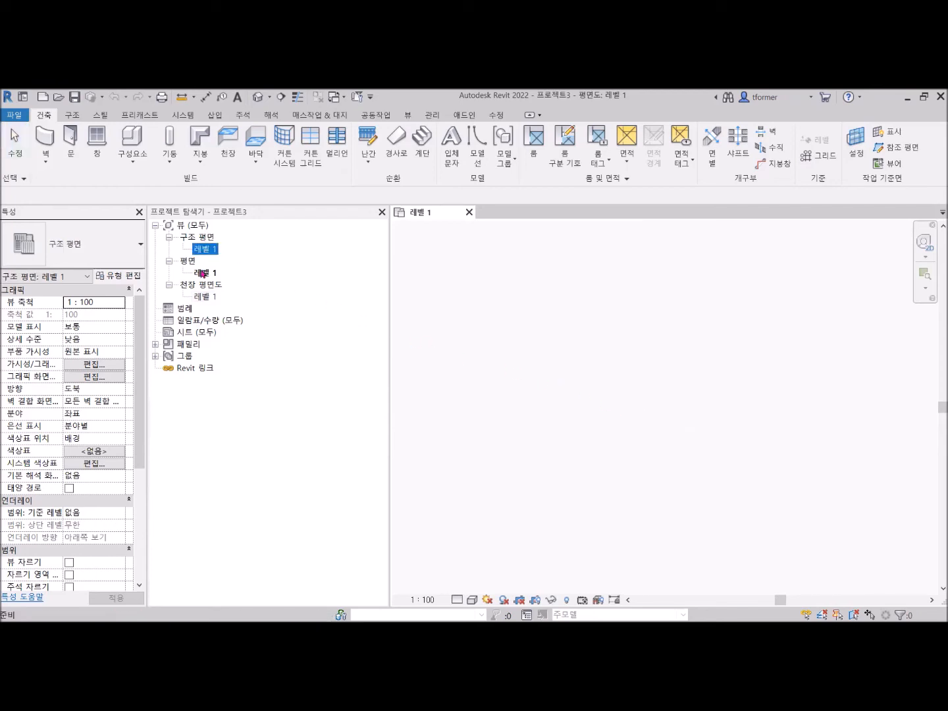
{"action": "left_click", "coordinate": [204, 272]}
{"action": "left_click", "coordinate": [210, 297]}
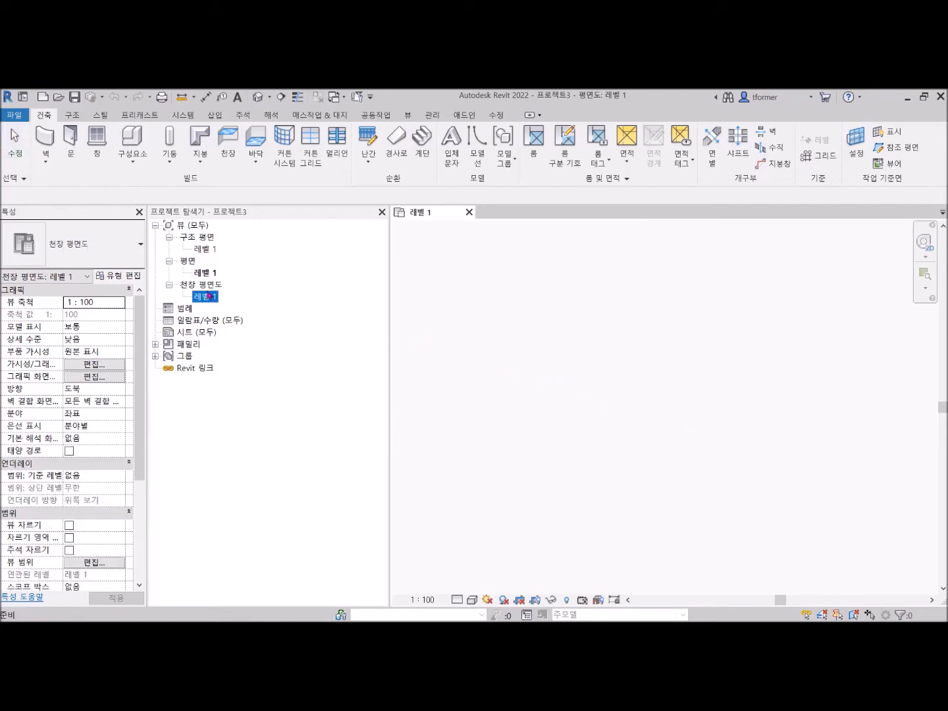
{"action": "right_click", "coordinate": [216, 298]}
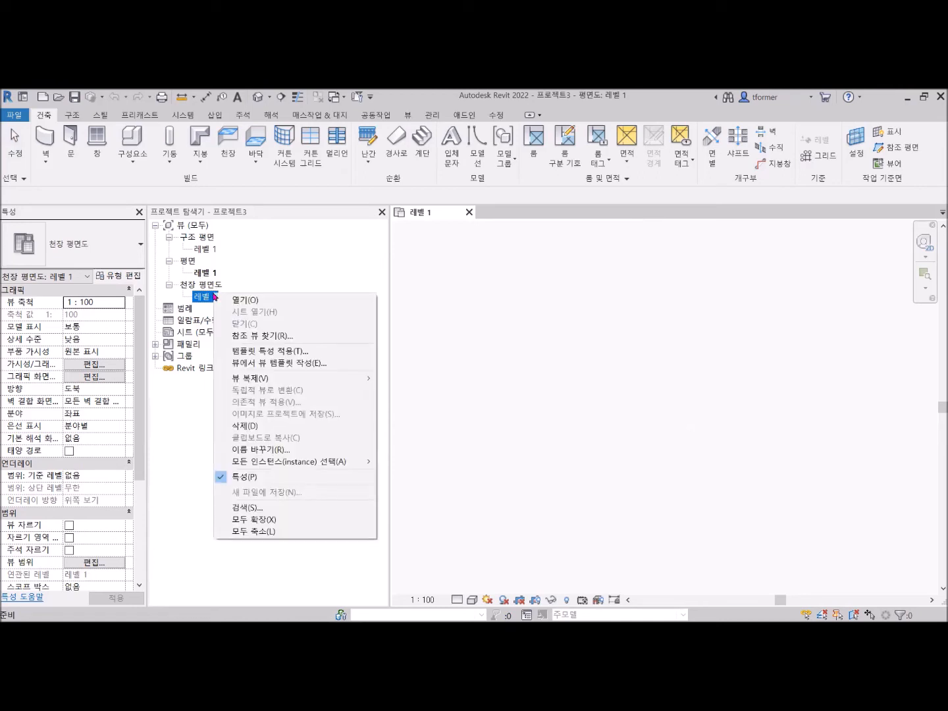
{"action": "left_click", "coordinate": [264, 426]}
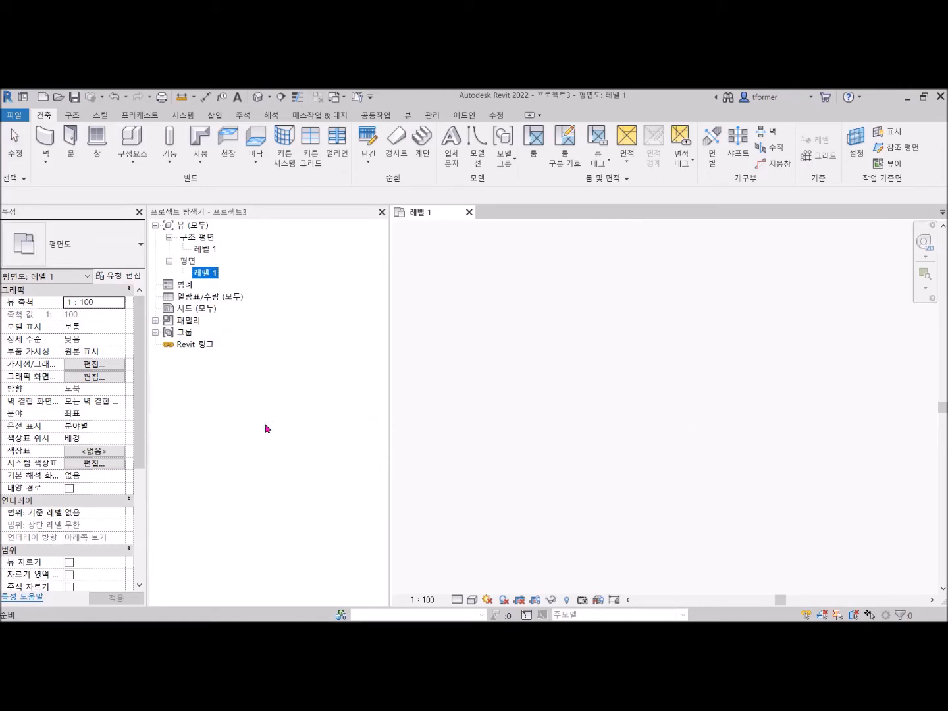
- Try to delete the open 레벨 1 floor plan and to close its view, cancelling the request to save 프로젝트3
{"action": "right_click", "coordinate": [204, 280]}
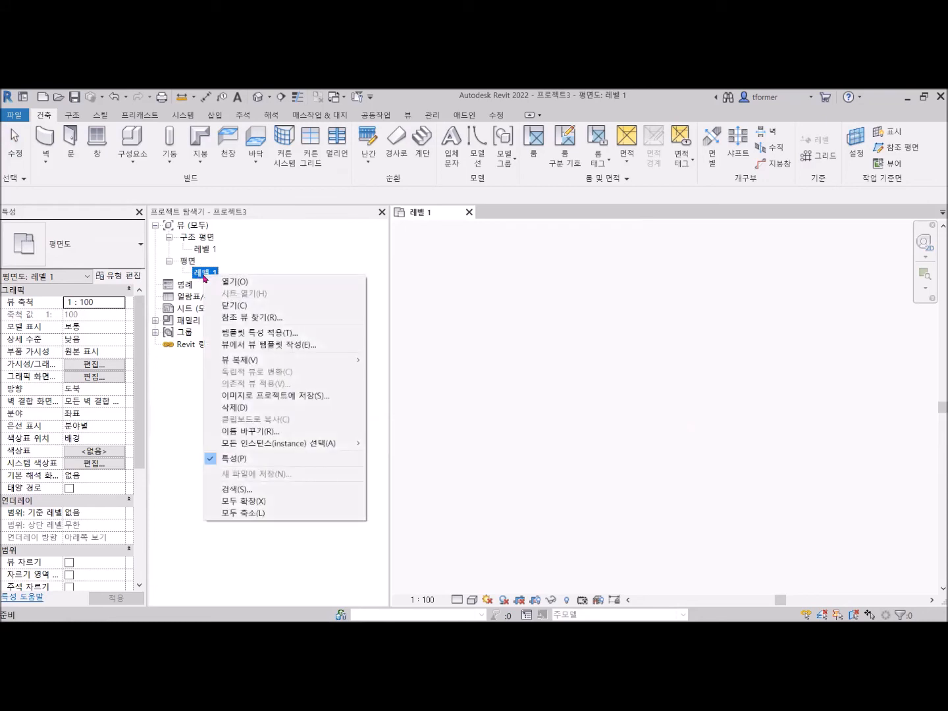
{"action": "left_click", "coordinate": [274, 408]}
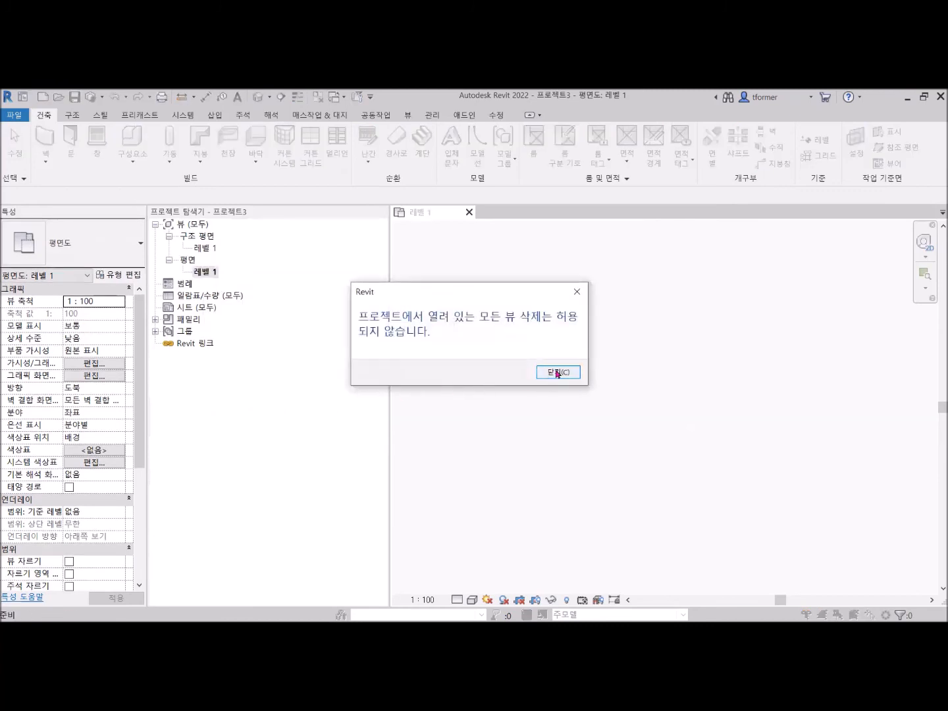
{"action": "left_click", "coordinate": [556, 372]}
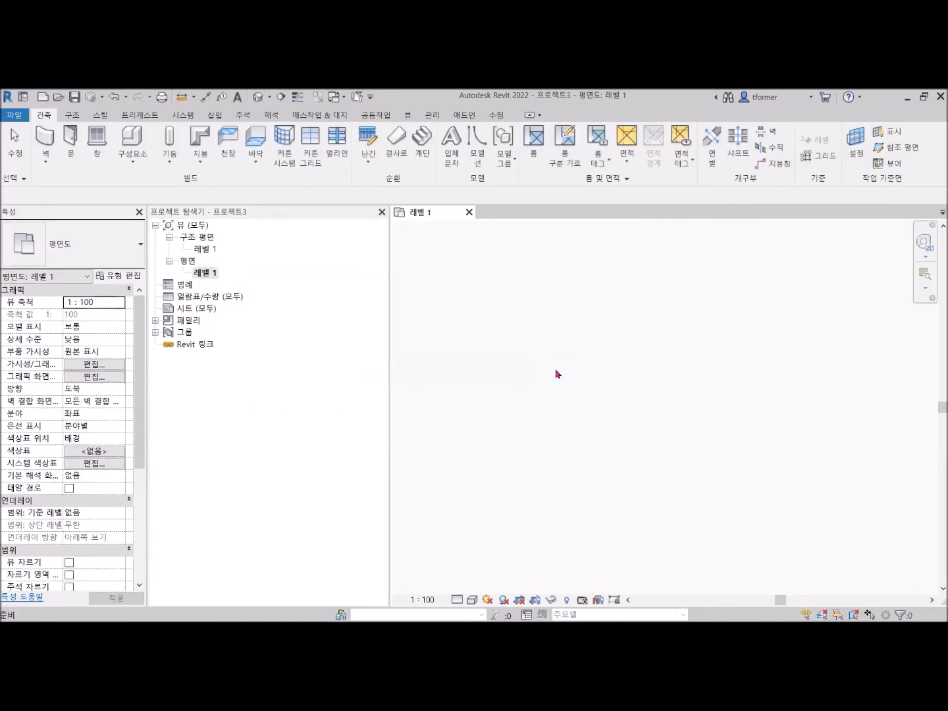
{"action": "left_click", "coordinate": [469, 212]}
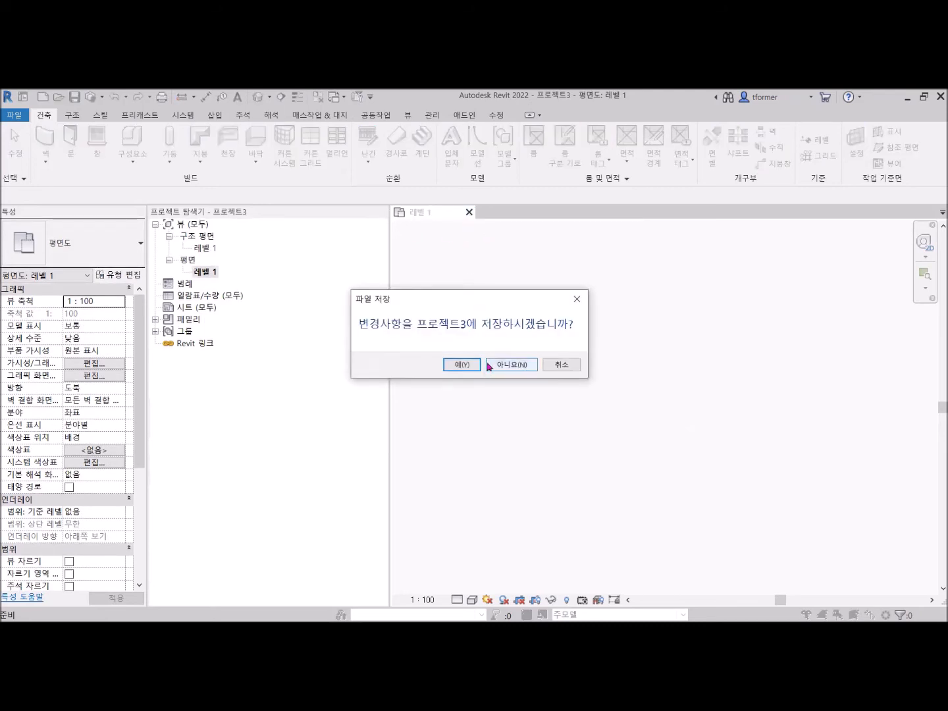
{"action": "left_click", "coordinate": [577, 300]}
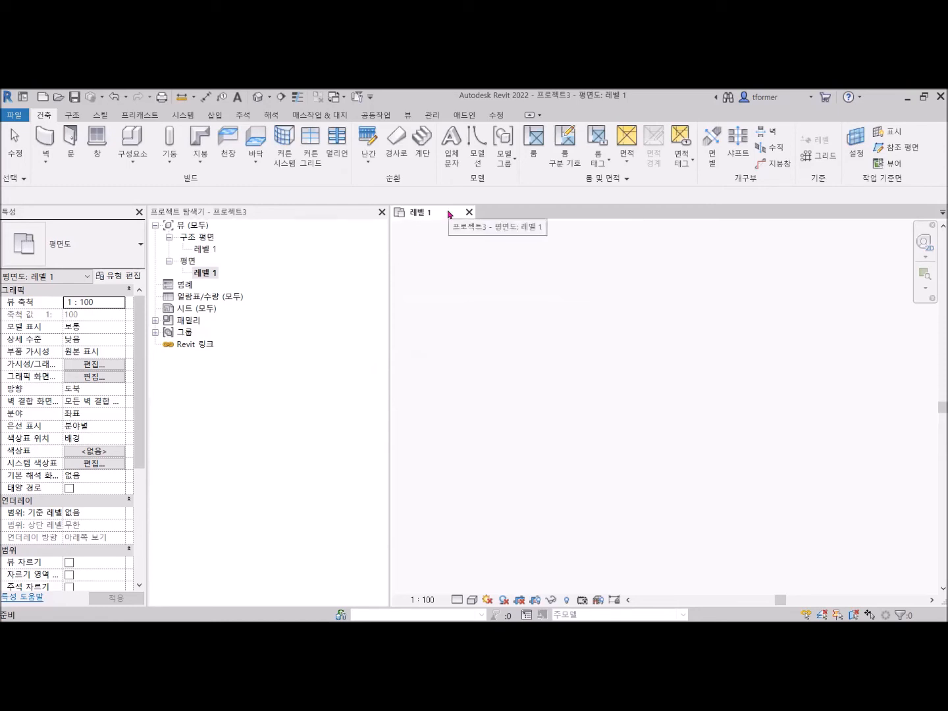
- Create the default 3D view and delete the 레벨 1 floor plan (평면) and structural plan (구조 평면) views
{"action": "left_click", "coordinate": [408, 117]}
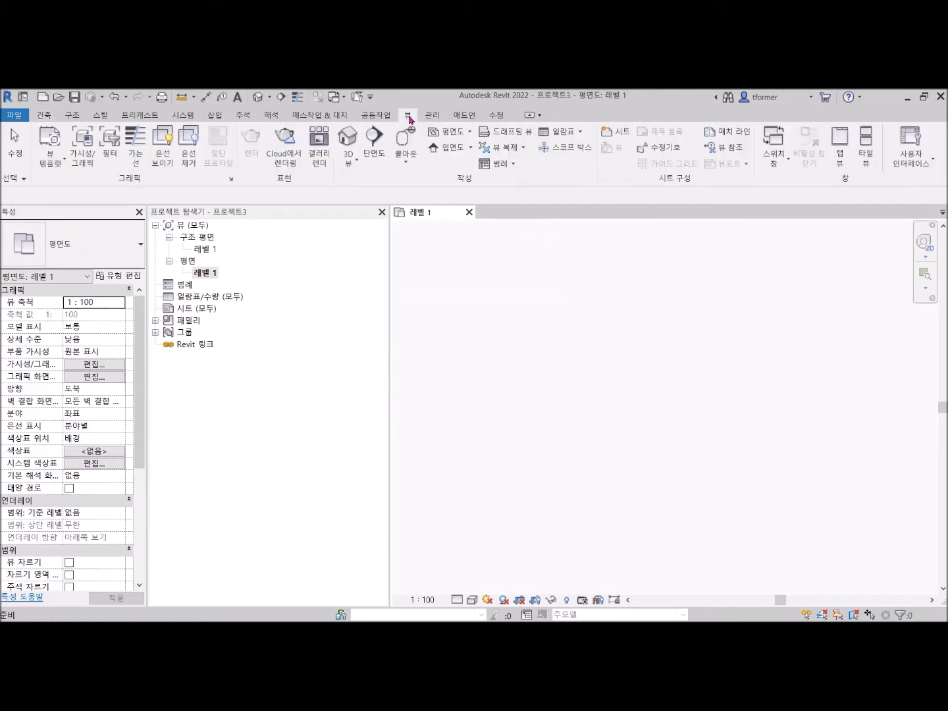
{"action": "left_click", "coordinate": [347, 139]}
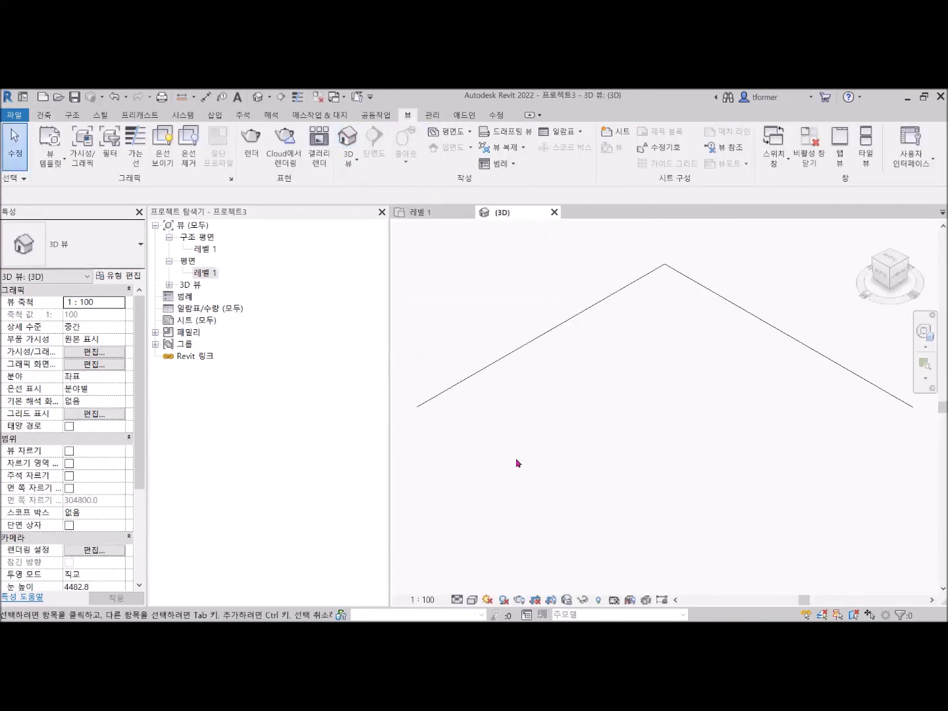
{"action": "left_click", "coordinate": [207, 274]}
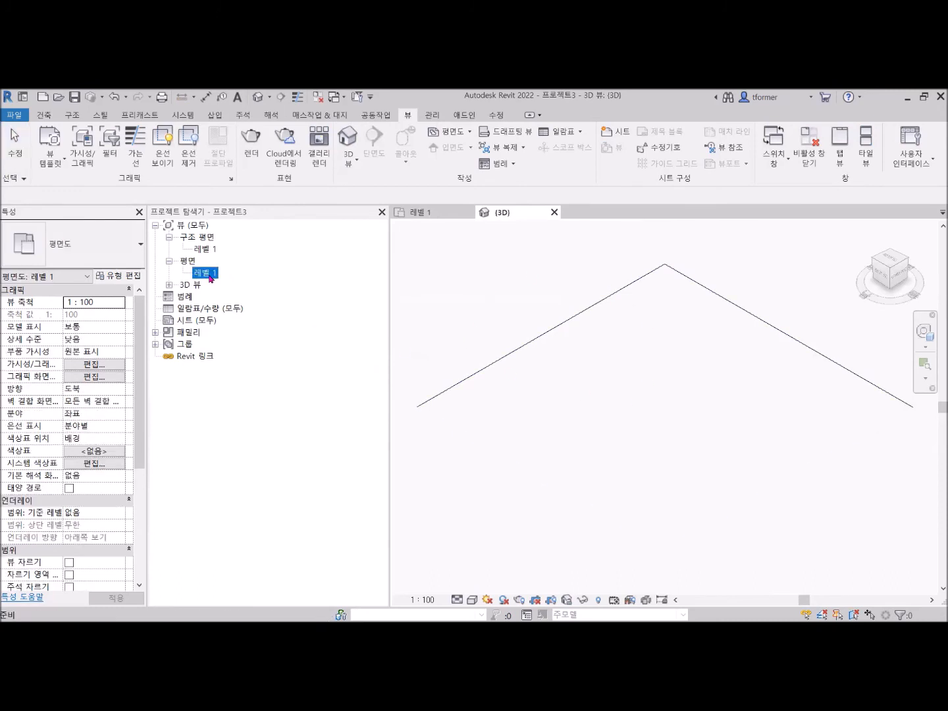
{"action": "right_click", "coordinate": [208, 274]}
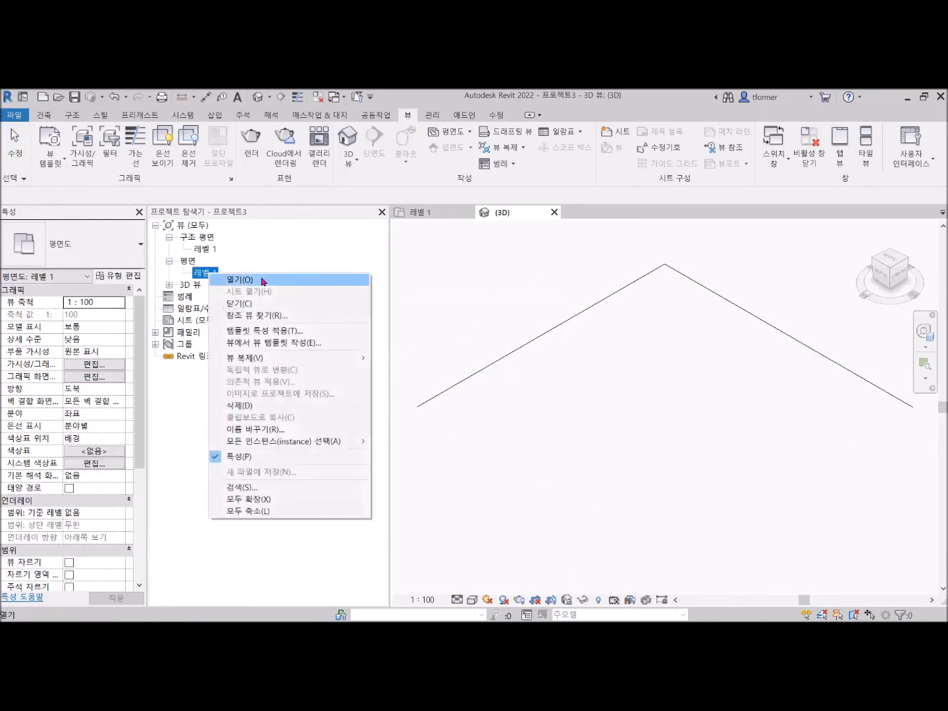
{"action": "left_click", "coordinate": [251, 406]}
{"action": "right_click", "coordinate": [211, 251]}
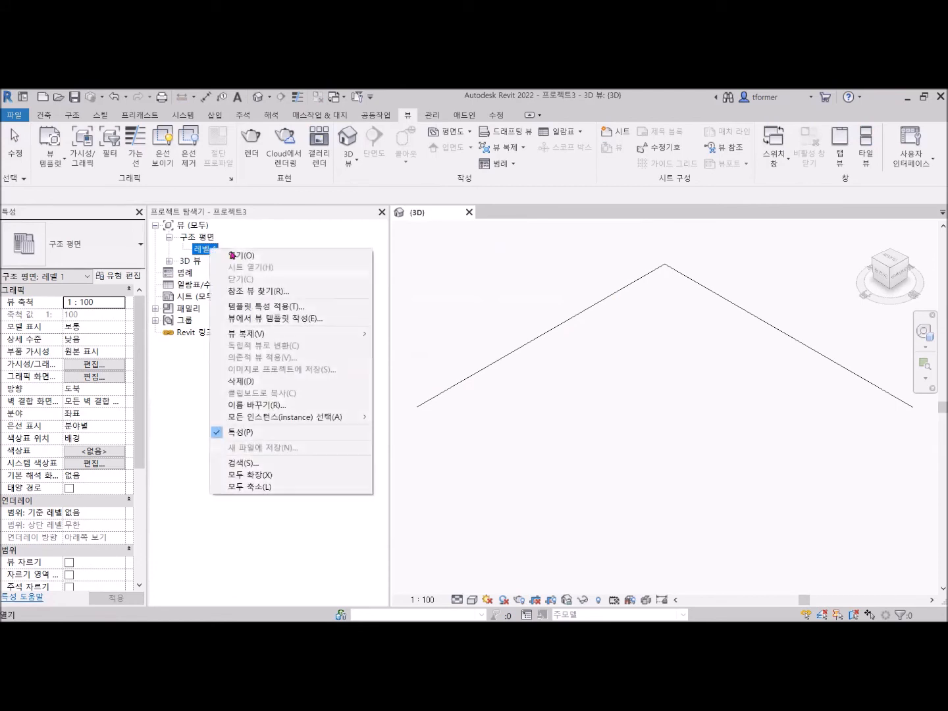
{"action": "left_click", "coordinate": [260, 386]}
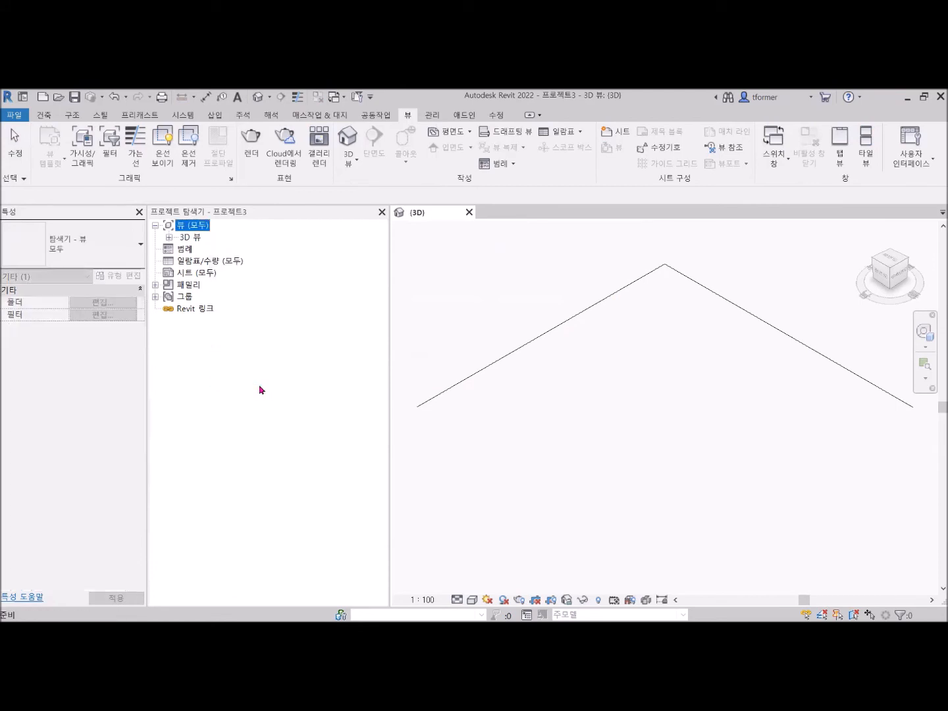
- Try to delete the default {3D} view from the project's 3D views (3D 뷰)
{"action": "left_click", "coordinate": [170, 238]}
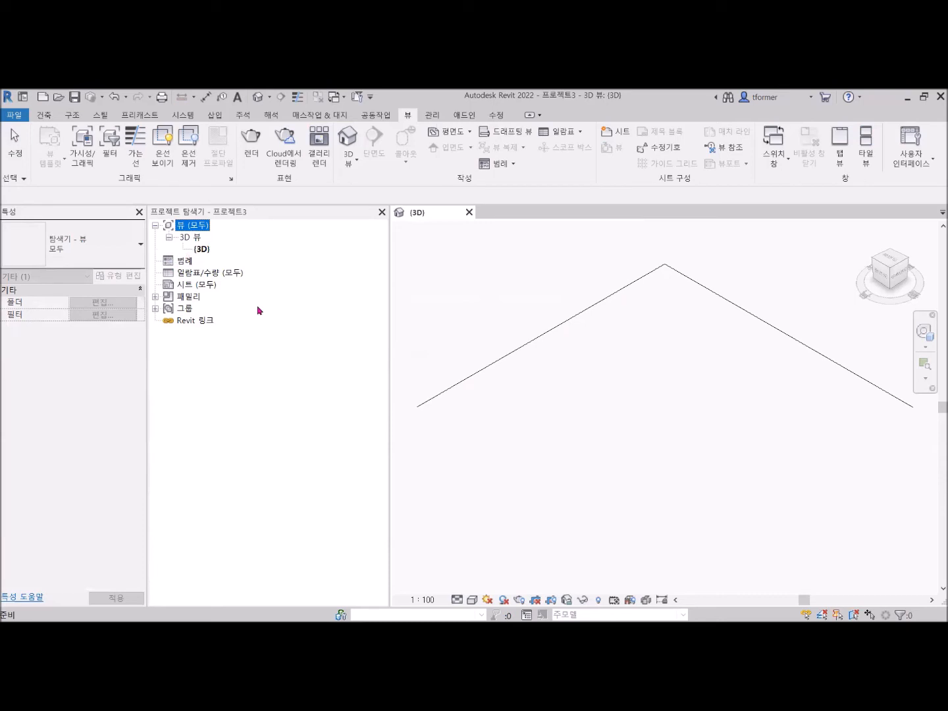
{"action": "left_click", "coordinate": [201, 251]}
{"action": "right_click", "coordinate": [204, 250]}
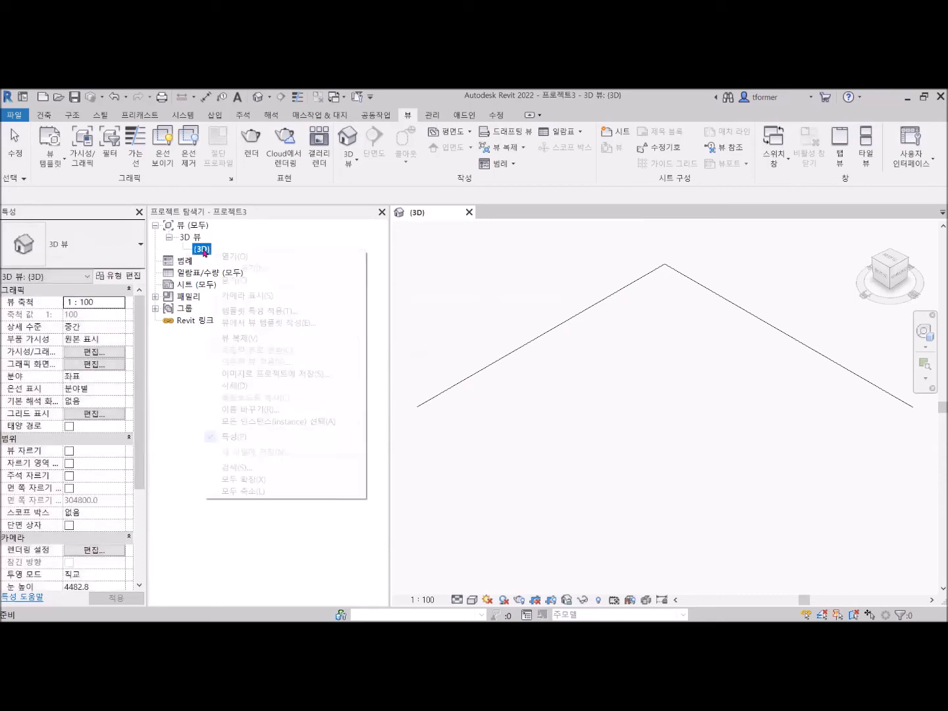
{"action": "left_click", "coordinate": [259, 385]}
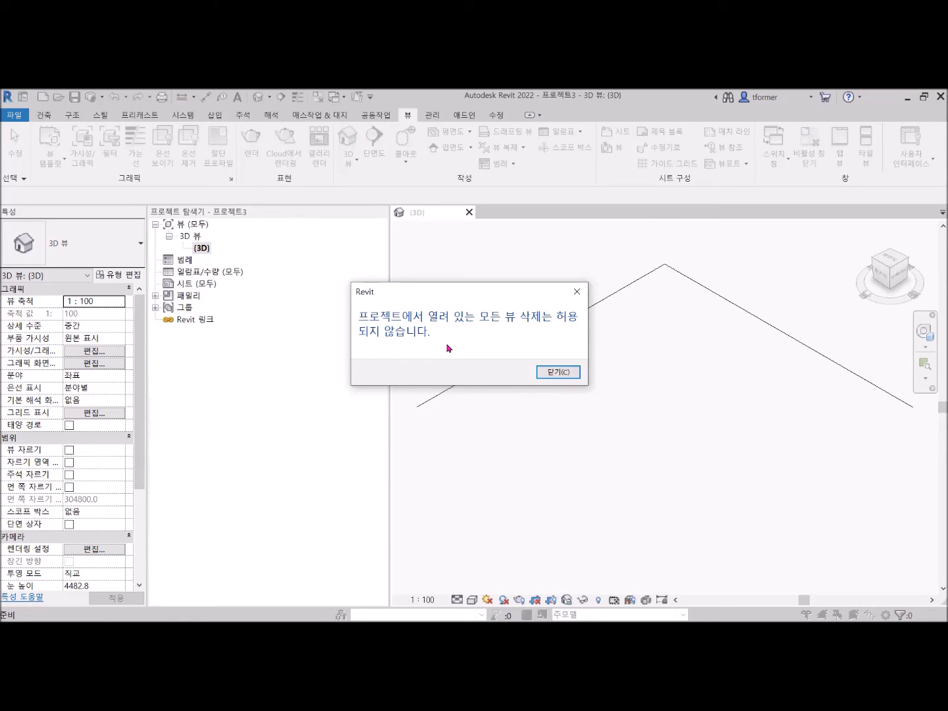
{"action": "left_click", "coordinate": [577, 292]}
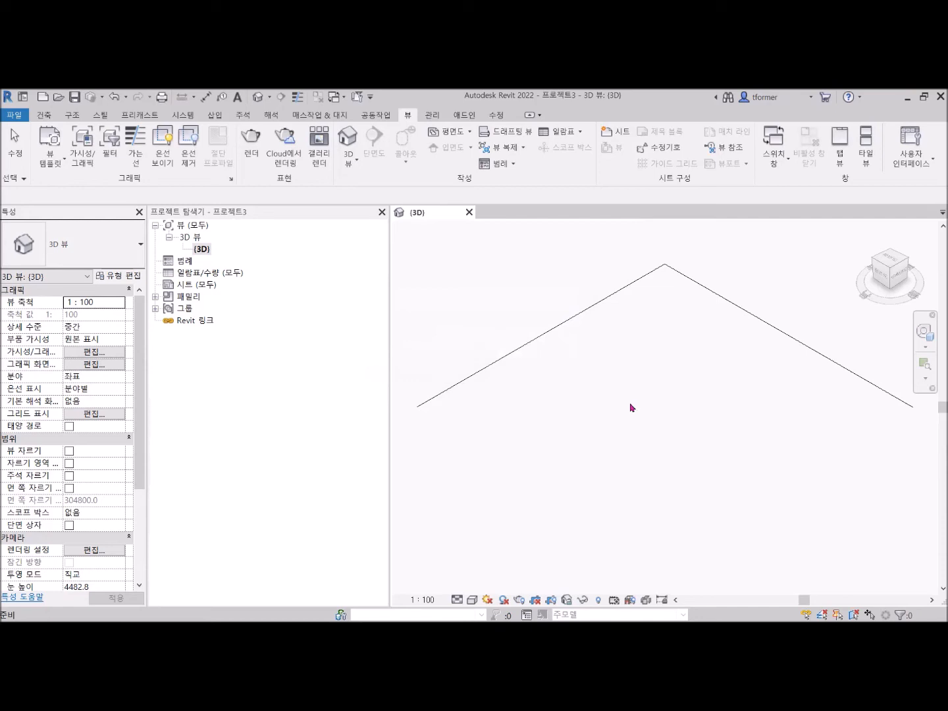
- Link the IFC file out.ifc from the IFC folder into the project
{"action": "left_click", "coordinate": [216, 119]}
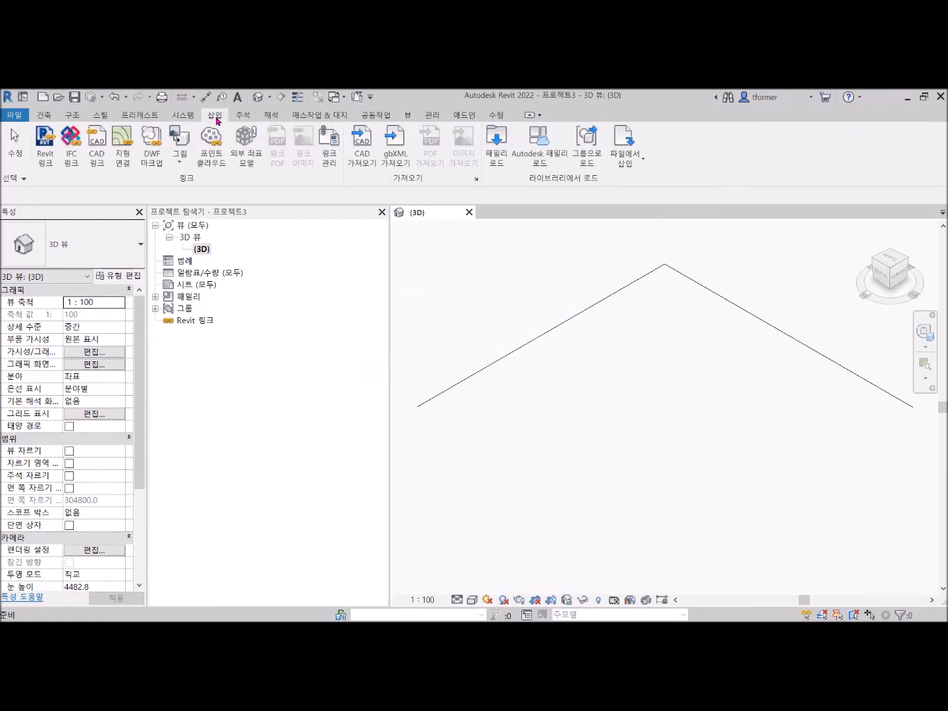
{"action": "left_click", "coordinate": [73, 140]}
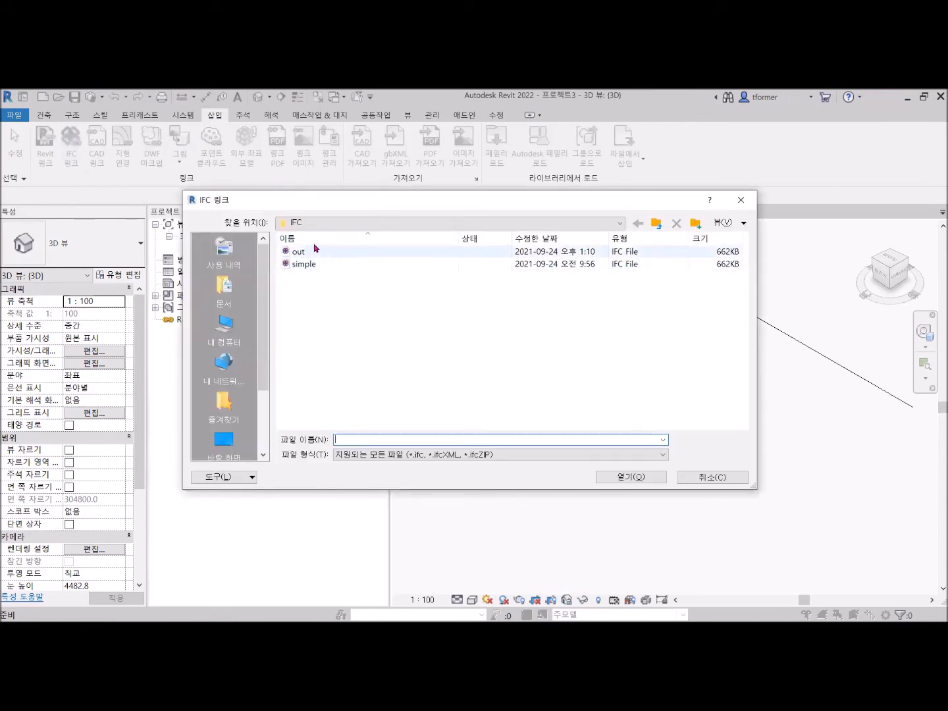
{"action": "left_click", "coordinate": [300, 254]}
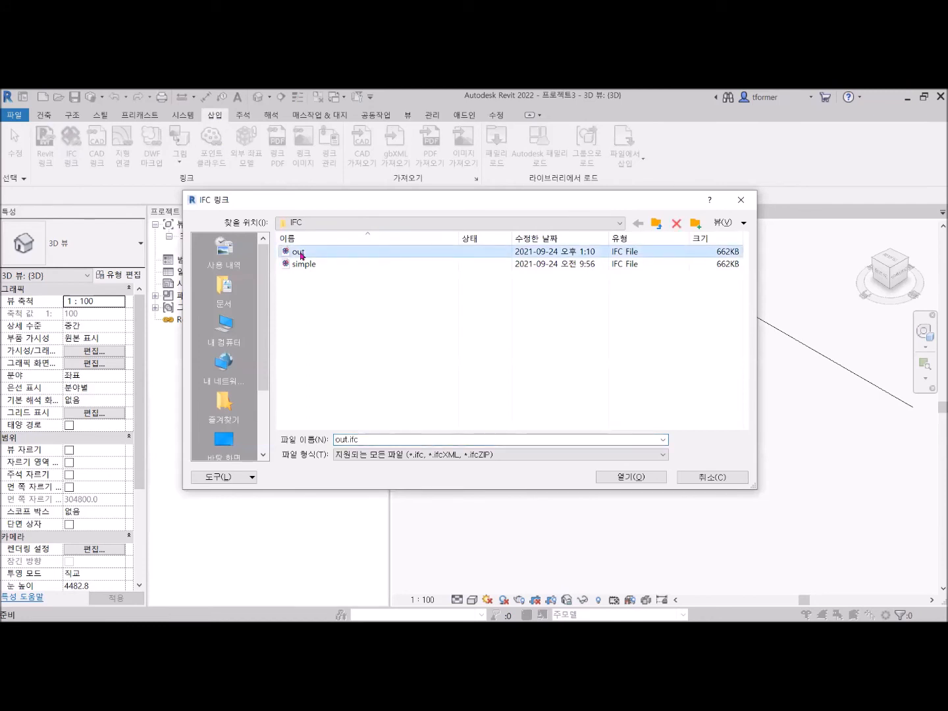
{"action": "left_click", "coordinate": [634, 477]}
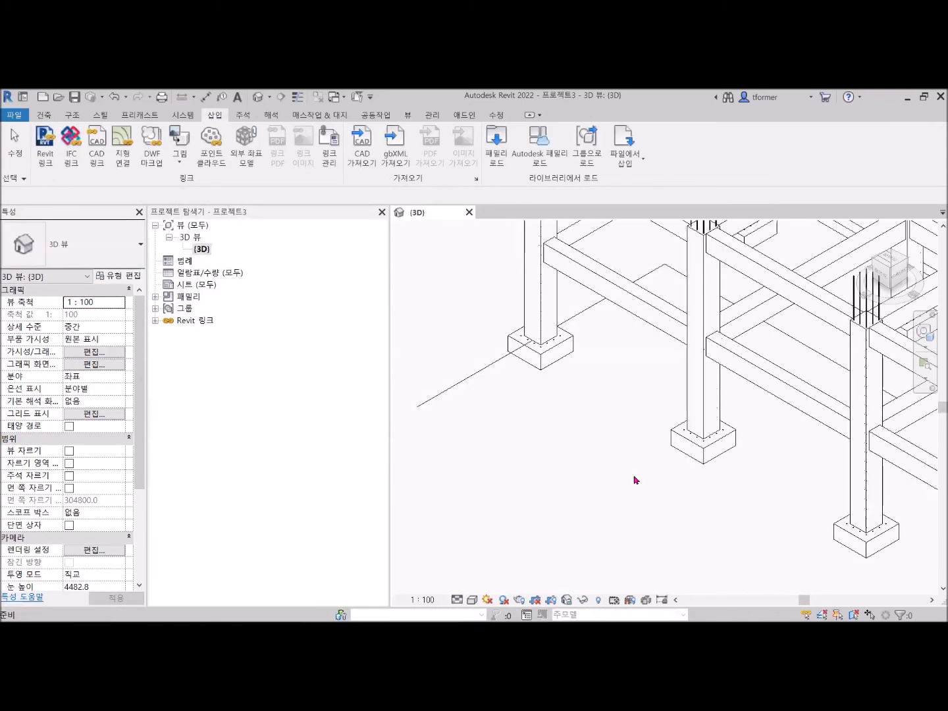
- Examine the linked structure and its level heads in the 3D view, and the out.ifc entry among the Revit links
{"action": "scroll", "coordinate": [708, 396], "scroll_direction": "down", "scroll_amount": 5}
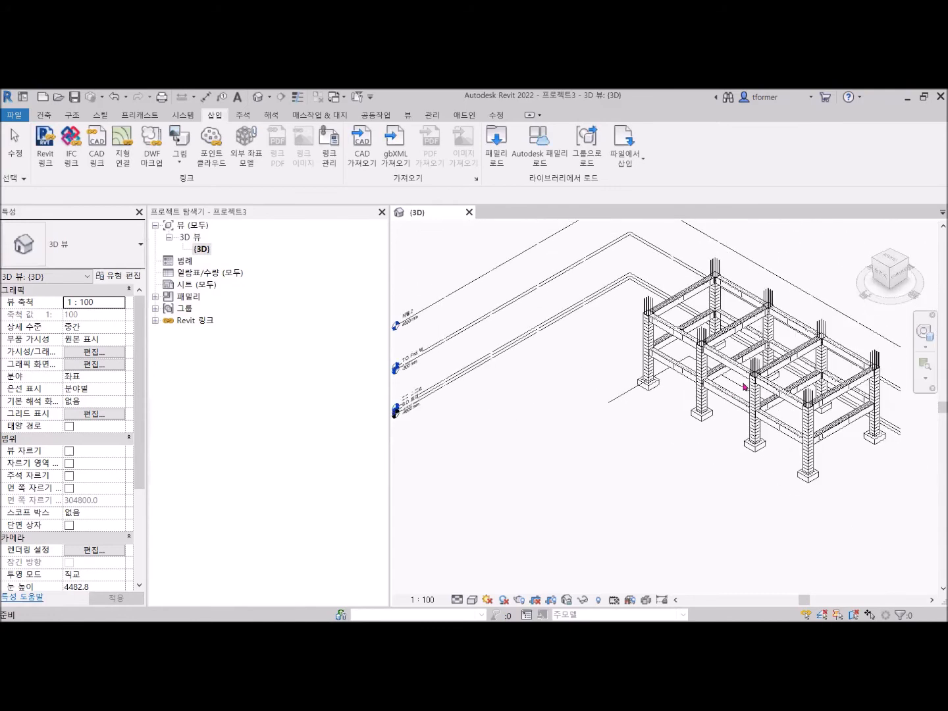
{"action": "scroll", "coordinate": [746, 387], "scroll_direction": "down", "scroll_amount": 1}
{"action": "scroll", "coordinate": [480, 327], "scroll_direction": "up", "scroll_amount": 5}
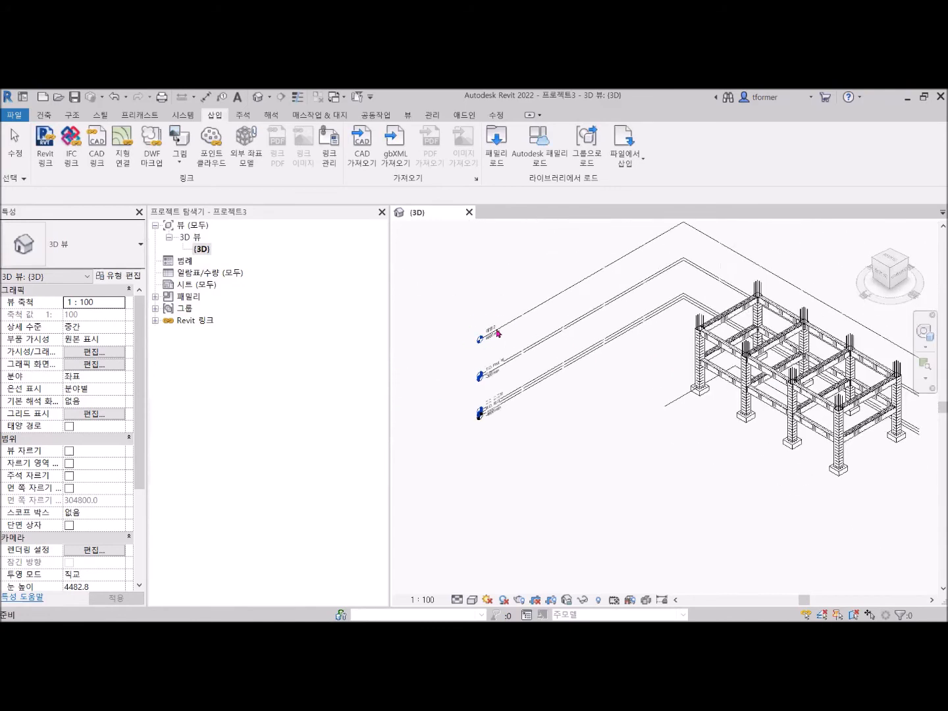
{"action": "scroll", "coordinate": [524, 442], "scroll_direction": "up", "scroll_amount": 4}
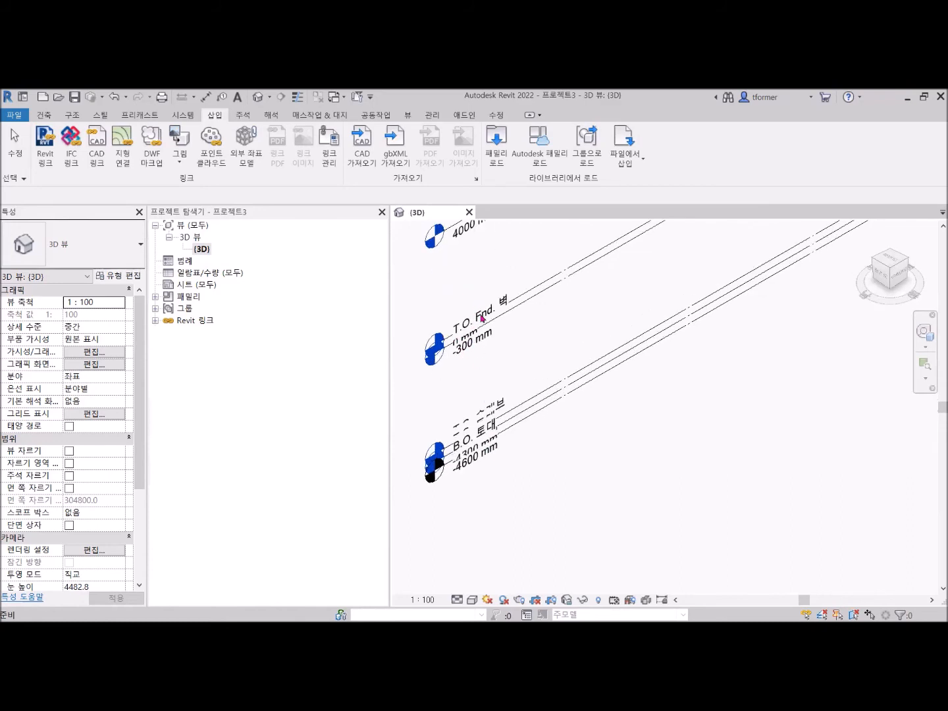
{"action": "scroll", "coordinate": [483, 269], "scroll_direction": "down", "scroll_amount": 1}
{"action": "middle_click_drag", "start_coordinate": [482, 267], "coordinate": [504, 404]}
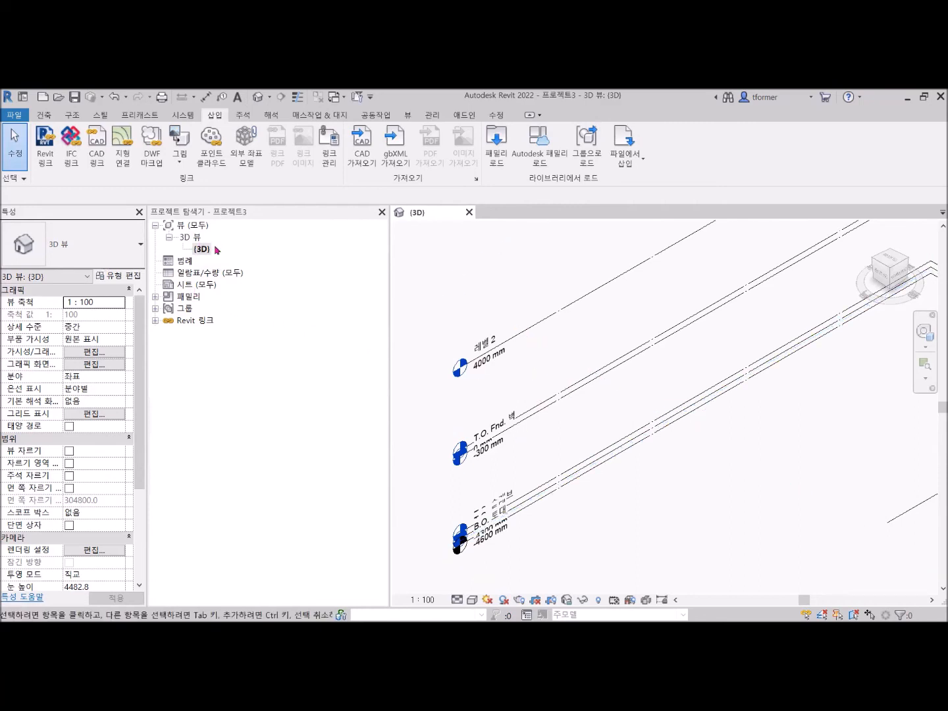
{"action": "left_click", "coordinate": [156, 321]}
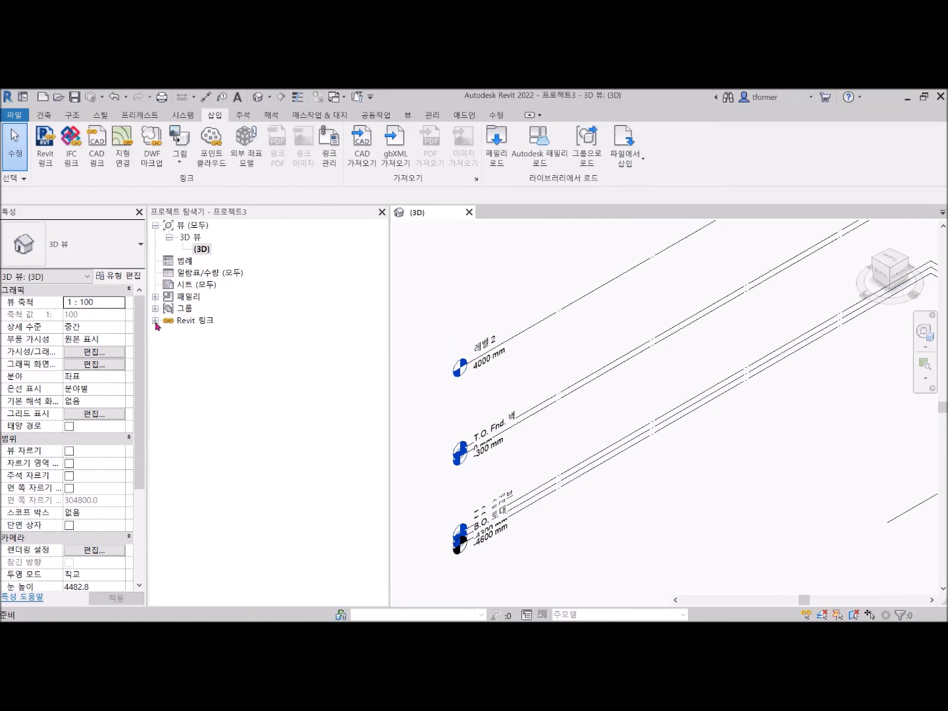
{"action": "left_click", "coordinate": [196, 336]}
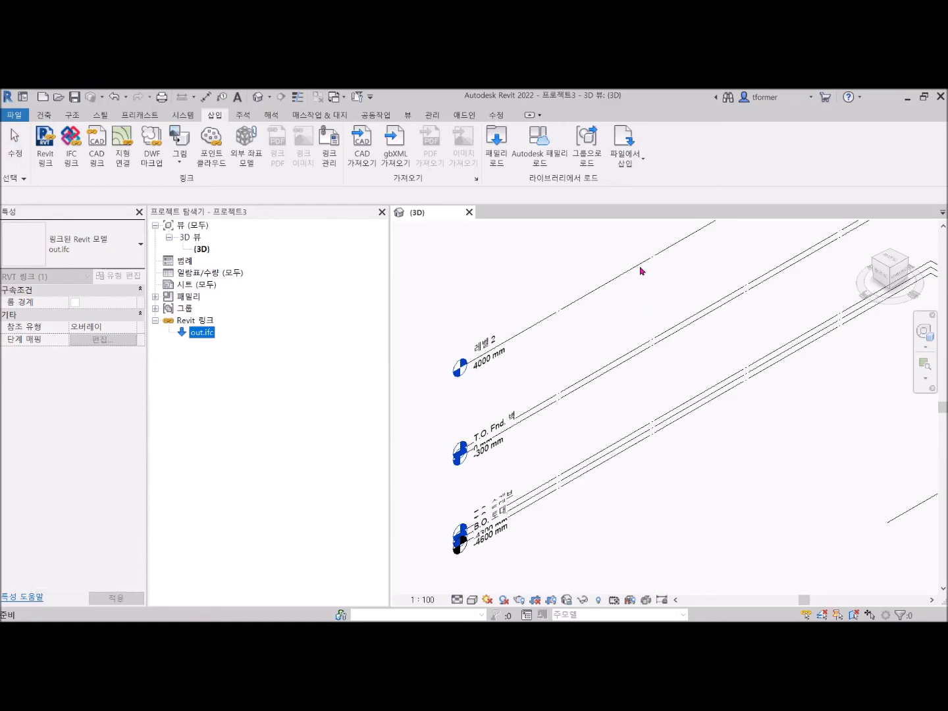
{"action": "key", "text": "Escape"}
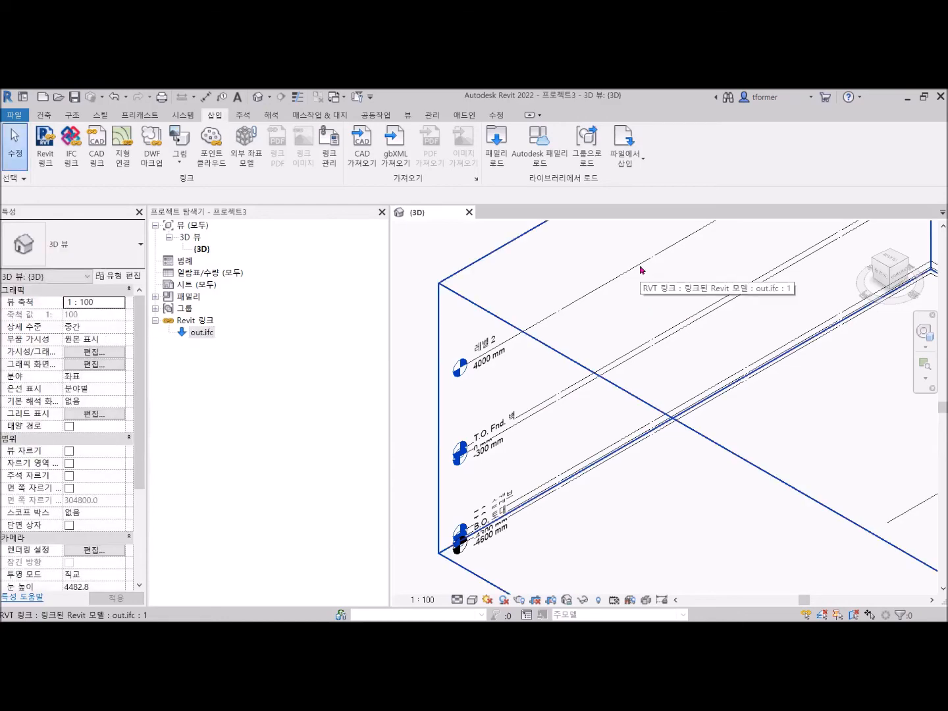
- Bind the out.ifc link with attached details, levels (레벨) and grids (그리드) included, accepting the duplicate types and removing the link
{"action": "left_click", "coordinate": [662, 412]}
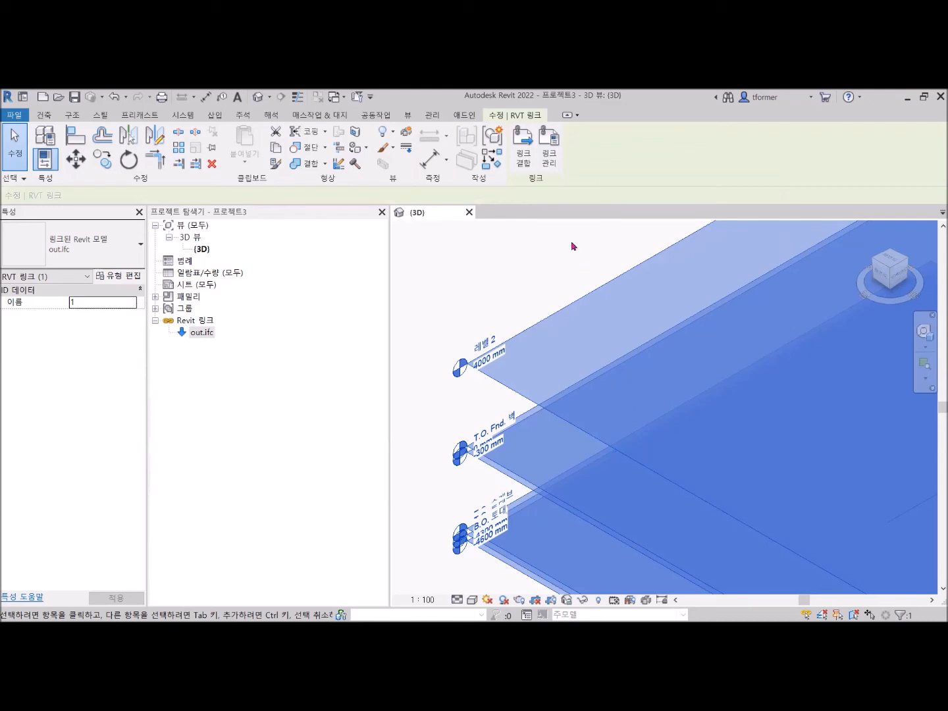
{"action": "left_click", "coordinate": [525, 140]}
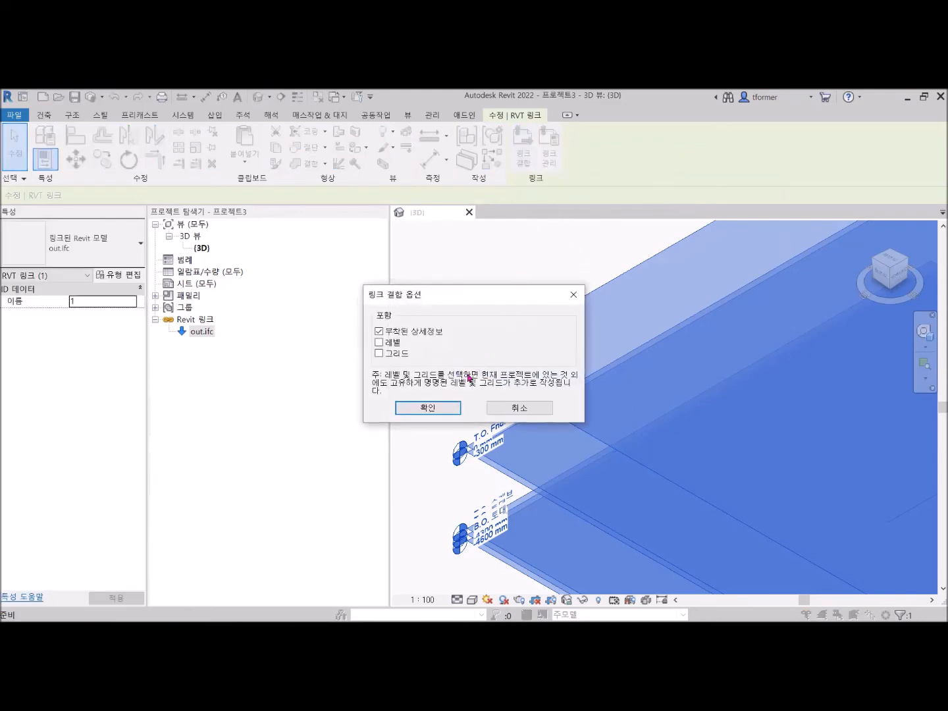
{"action": "left_click", "coordinate": [379, 344]}
{"action": "left_click", "coordinate": [379, 353]}
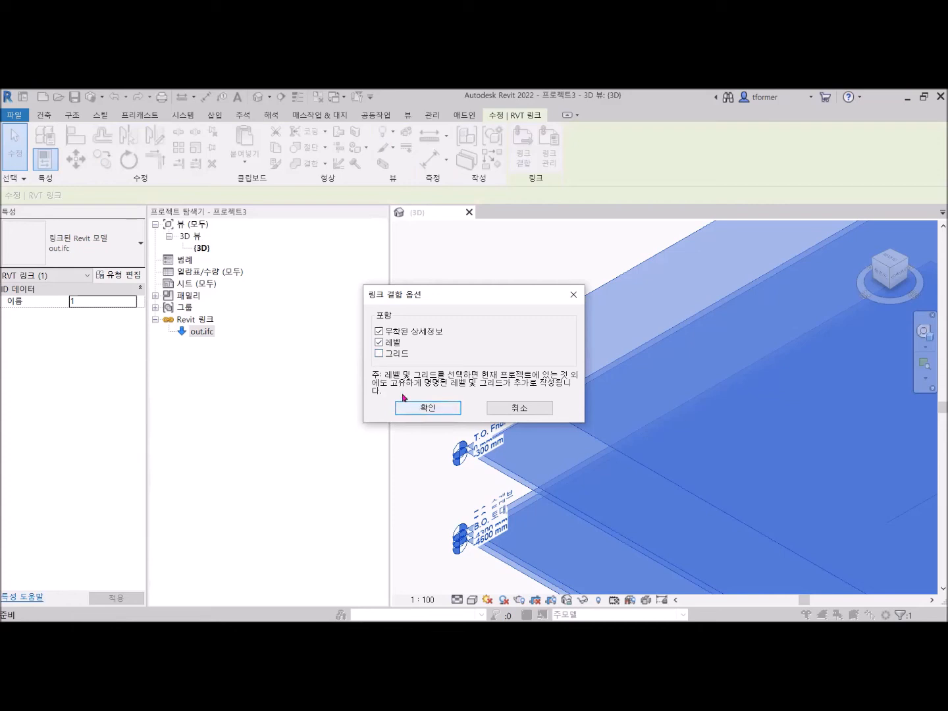
{"action": "left_click", "coordinate": [379, 355]}
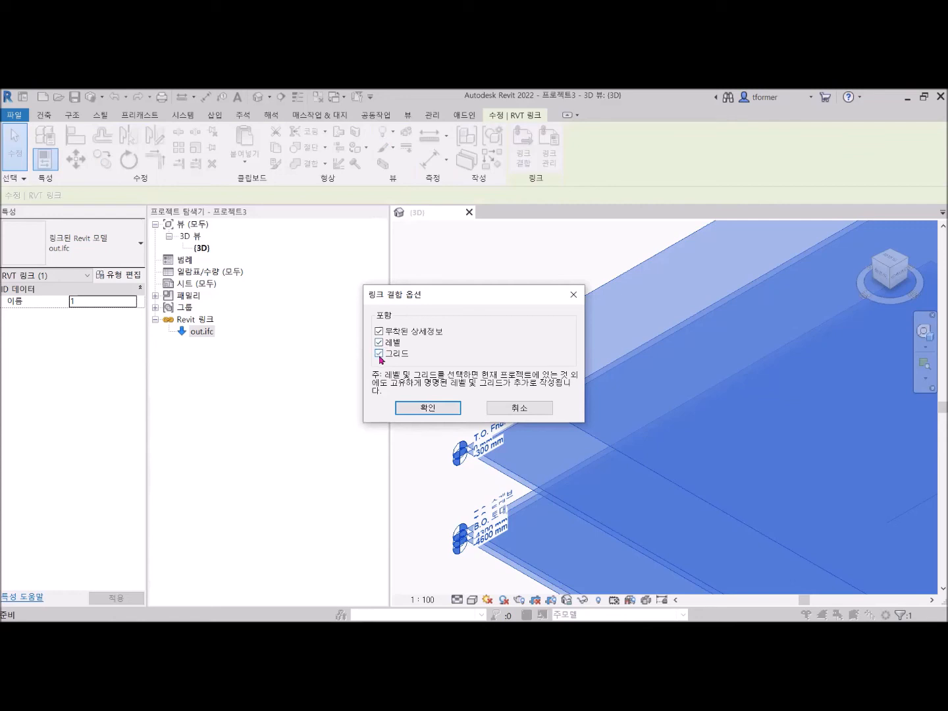
{"action": "left_click", "coordinate": [429, 407]}
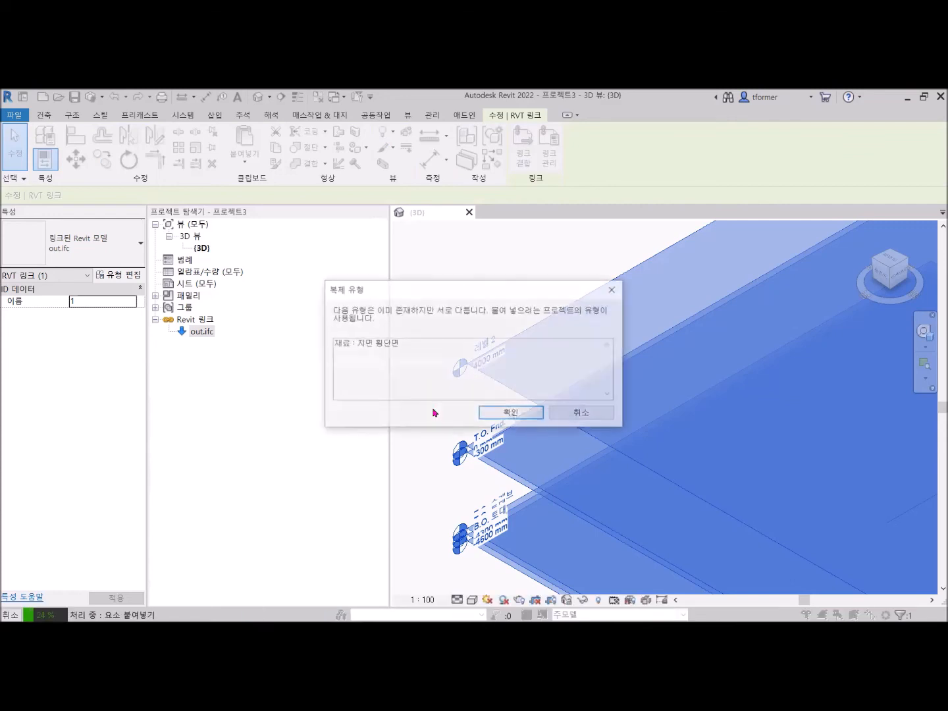
{"action": "left_click", "coordinate": [501, 413]}
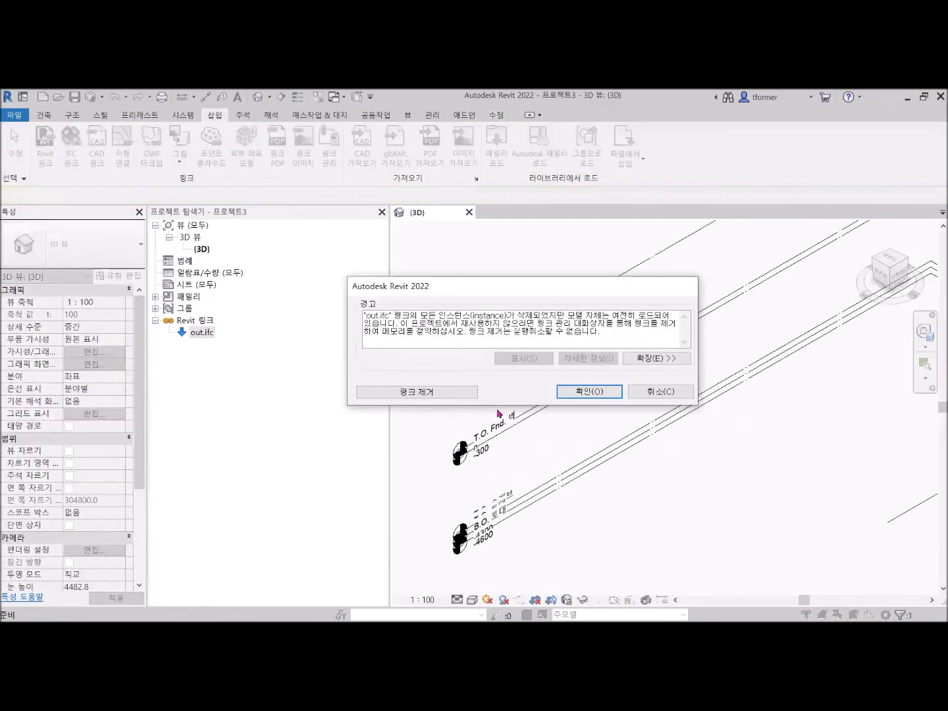
{"action": "left_click", "coordinate": [401, 394]}
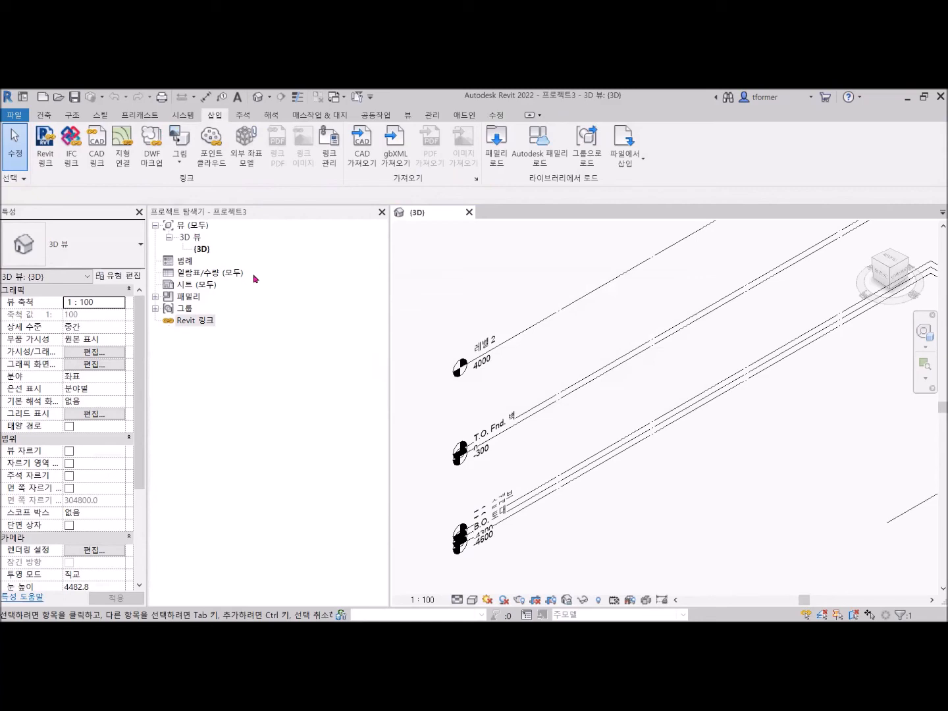
{"action": "scroll", "coordinate": [698, 443], "scroll_direction": "down", "scroll_amount": 2}
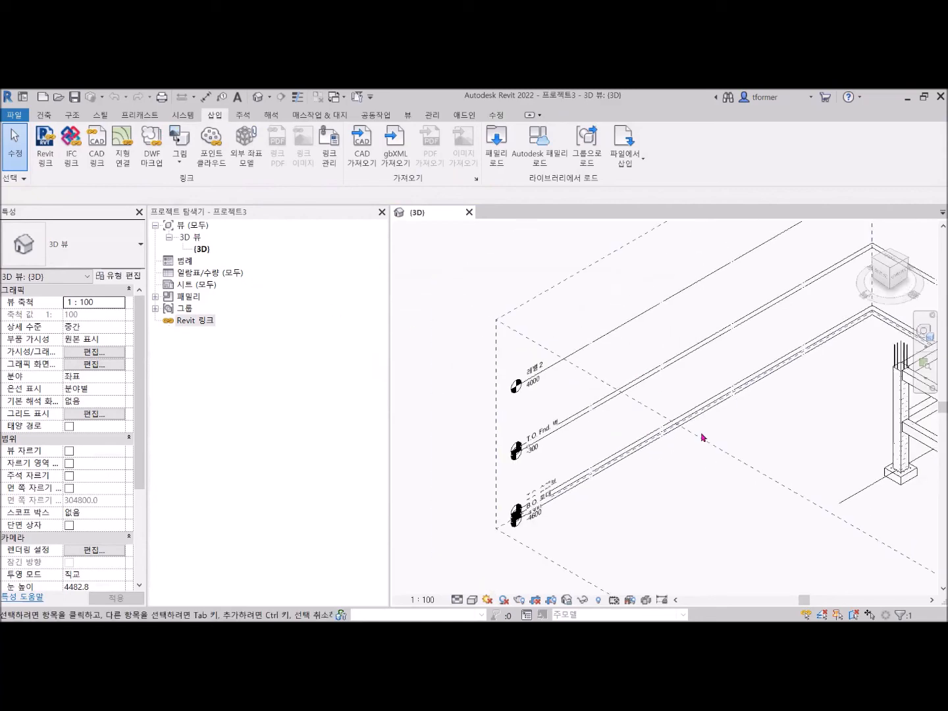
{"action": "scroll", "coordinate": [704, 443], "scroll_direction": "down", "scroll_amount": 3}
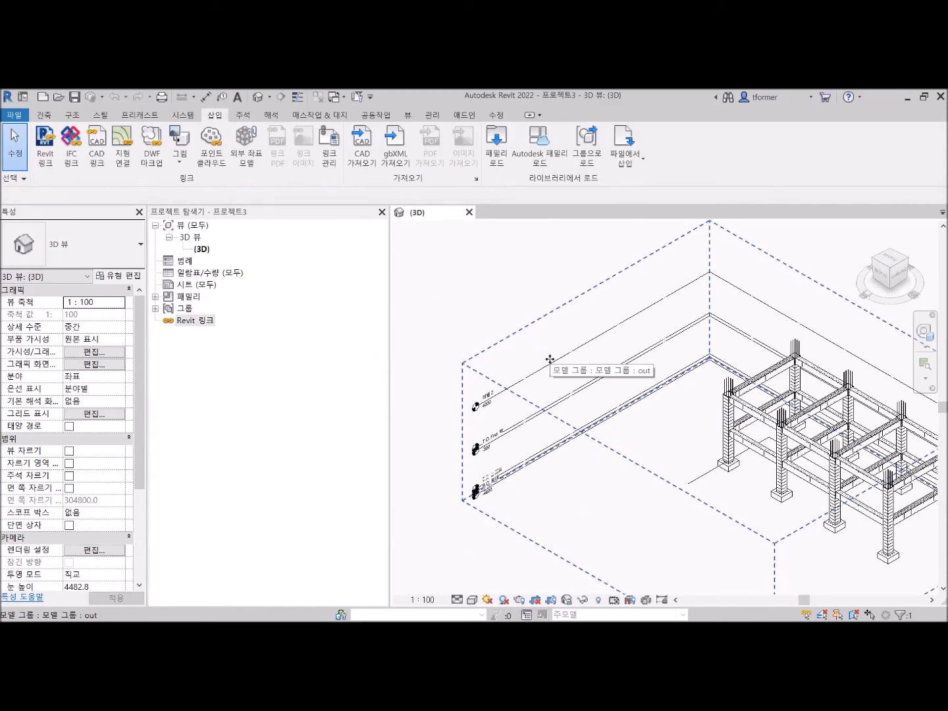
{"action": "double_click", "coordinate": [550, 359]}
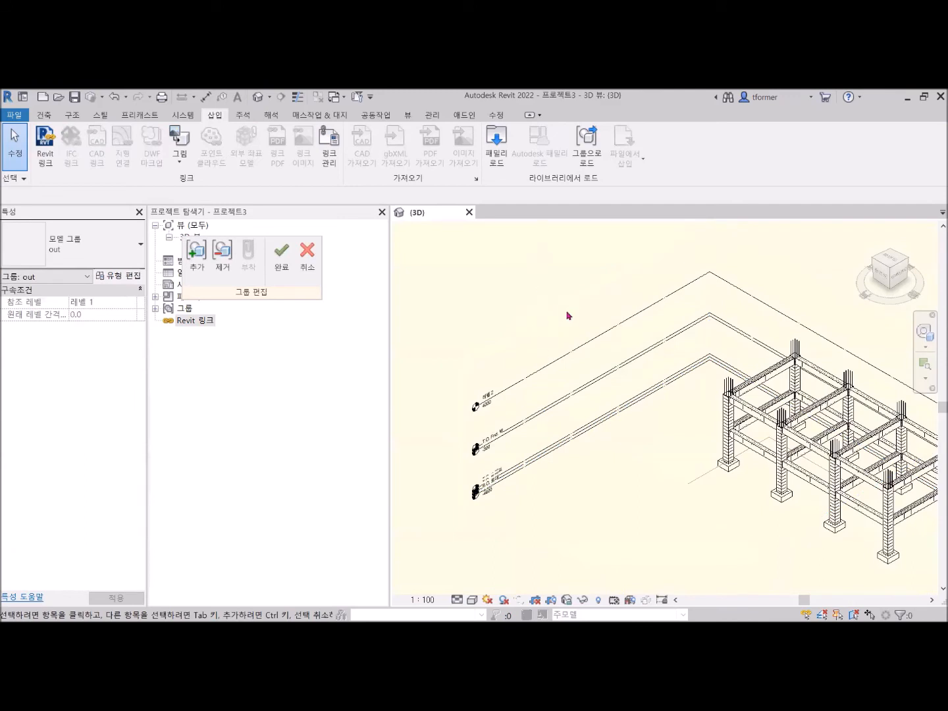
{"action": "left_click", "coordinate": [567, 351]}
{"action": "left_click", "coordinate": [307, 255]}
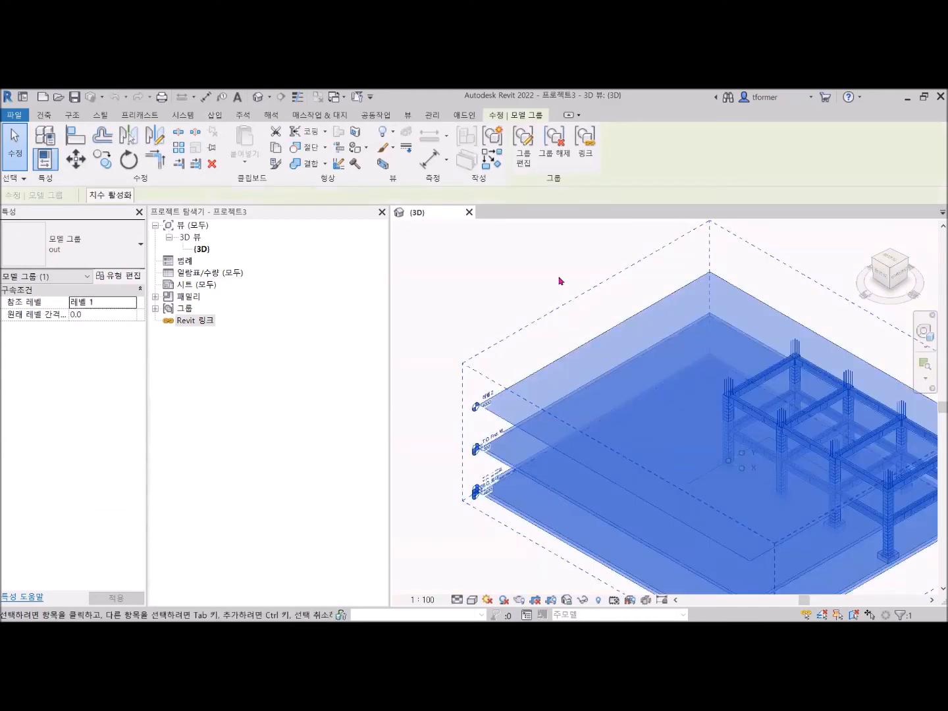
- Ungroup the bound model group out into separate elements and clear the selection
{"action": "left_click", "coordinate": [559, 136]}
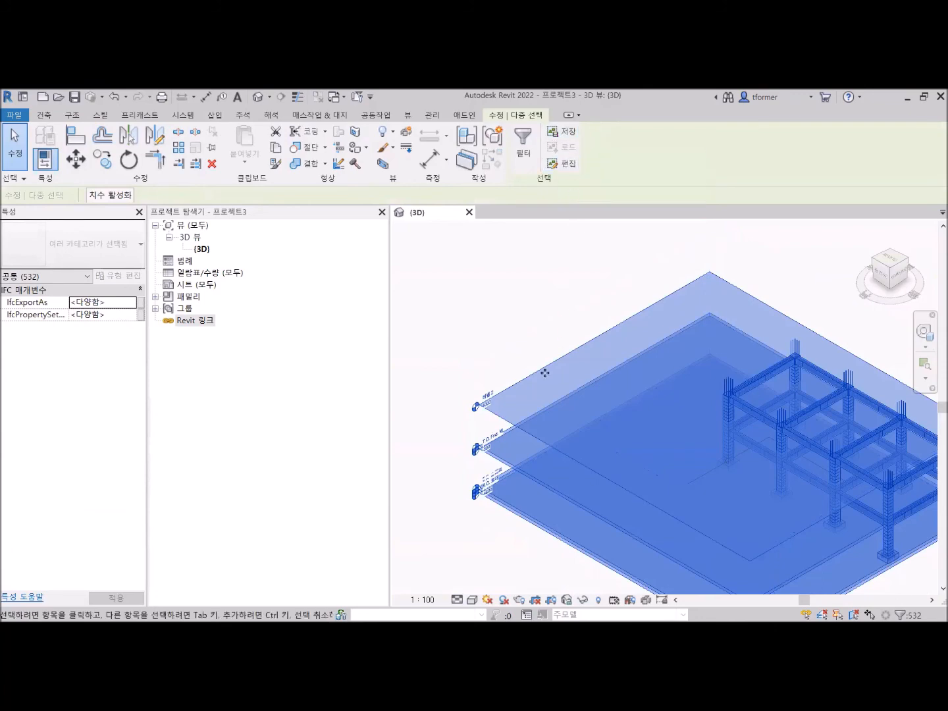
{"action": "key", "text": "Escape"}
- Hide the B.O. 토대 level as an individual element (요소) in the 3D view
{"action": "scroll", "coordinate": [498, 401], "scroll_direction": "up", "scroll_amount": 3}
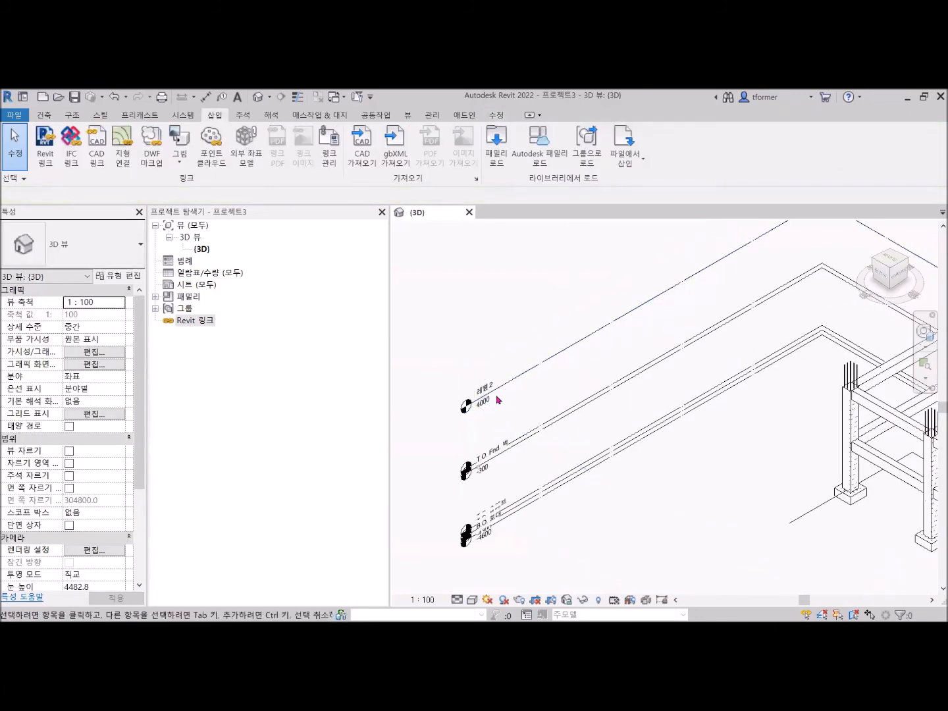
{"action": "middle_click_drag", "start_coordinate": [503, 402], "coordinate": [512, 294]}
{"action": "scroll", "coordinate": [500, 355], "scroll_direction": "up", "scroll_amount": 3}
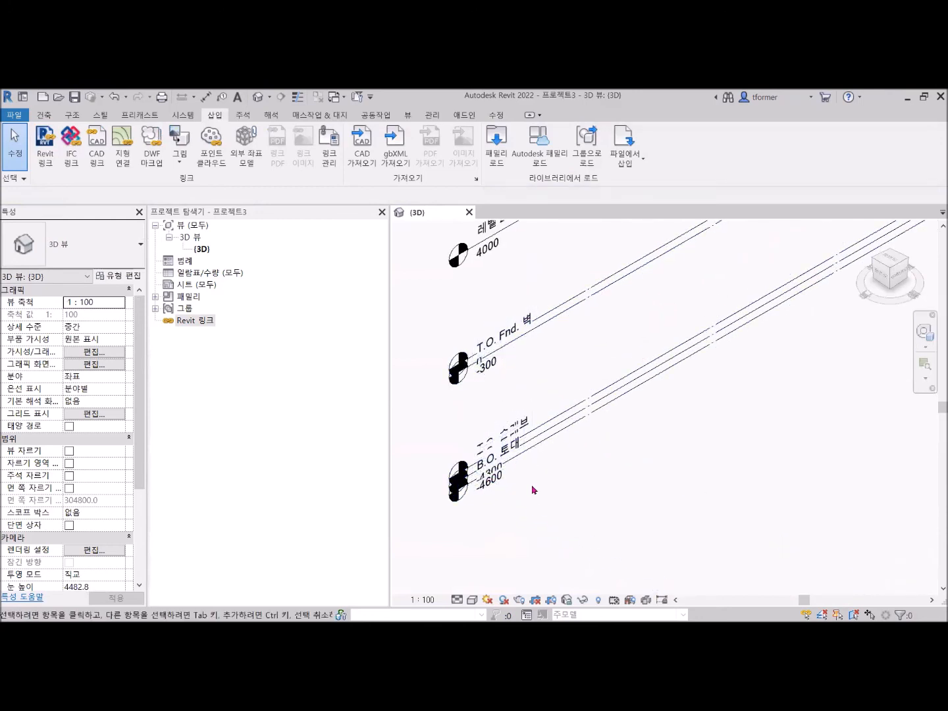
{"action": "scroll", "coordinate": [460, 473], "scroll_direction": "up", "scroll_amount": 3}
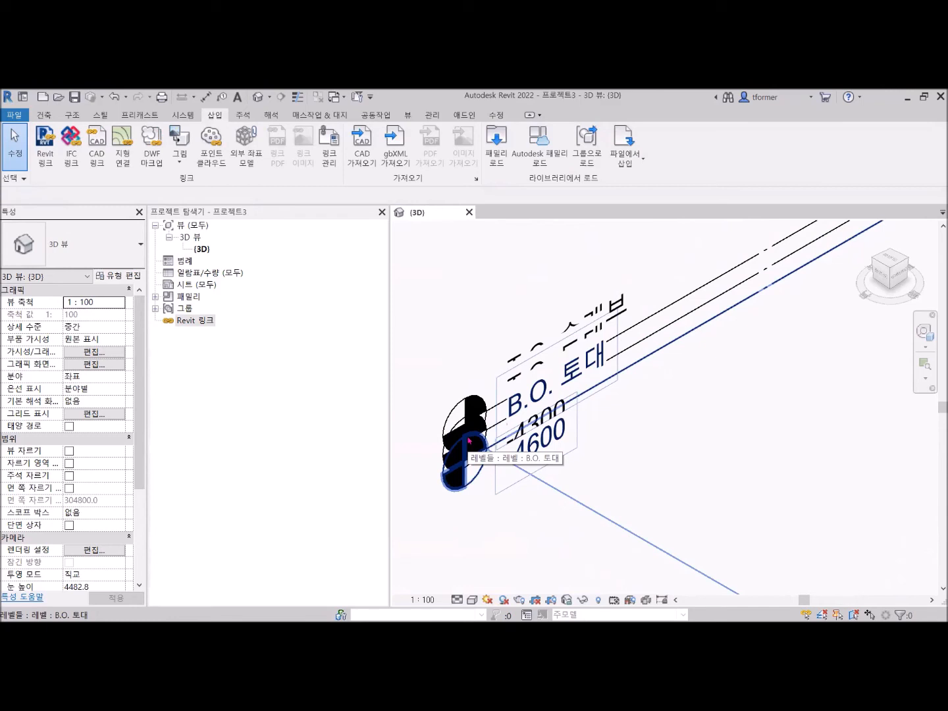
{"action": "left_click", "coordinate": [474, 481]}
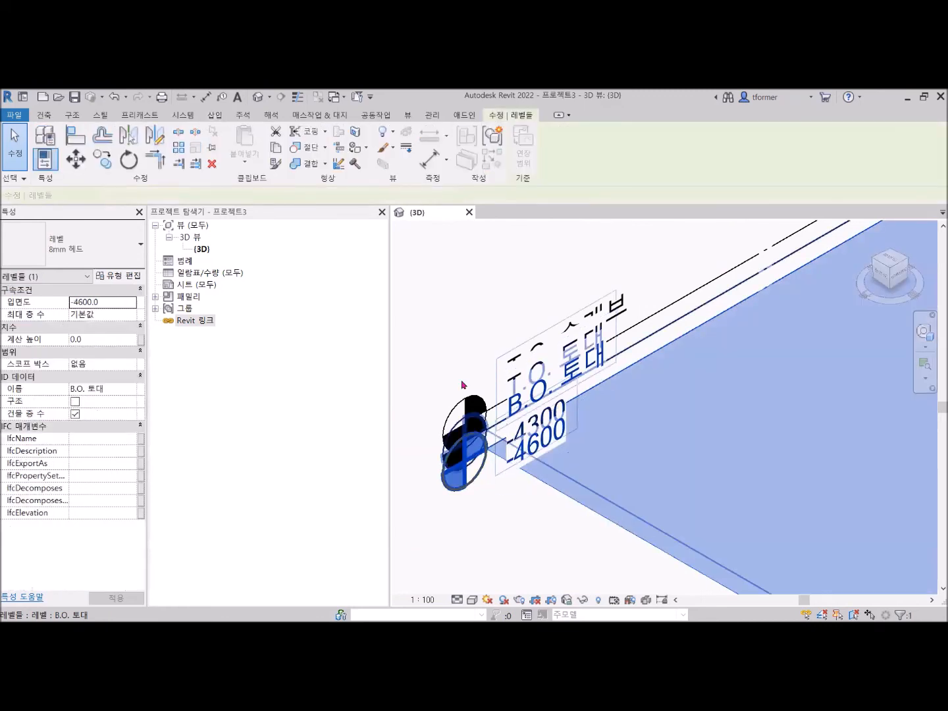
{"action": "right_click", "coordinate": [441, 282]}
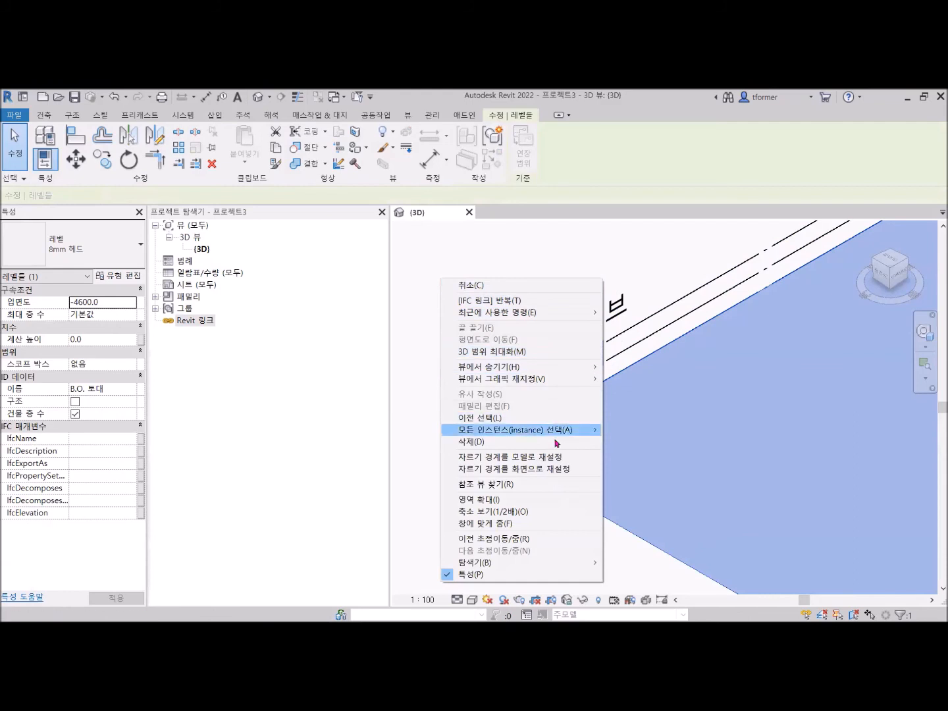
{"action": "mouse_move", "coordinate": [487, 372]}
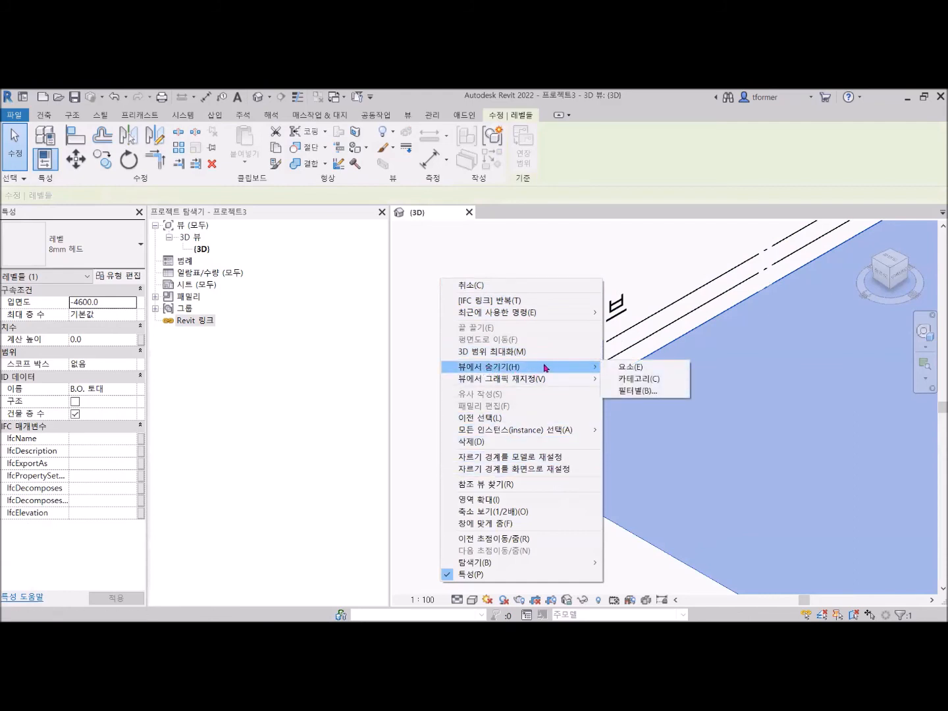
{"action": "left_click", "coordinate": [633, 370]}
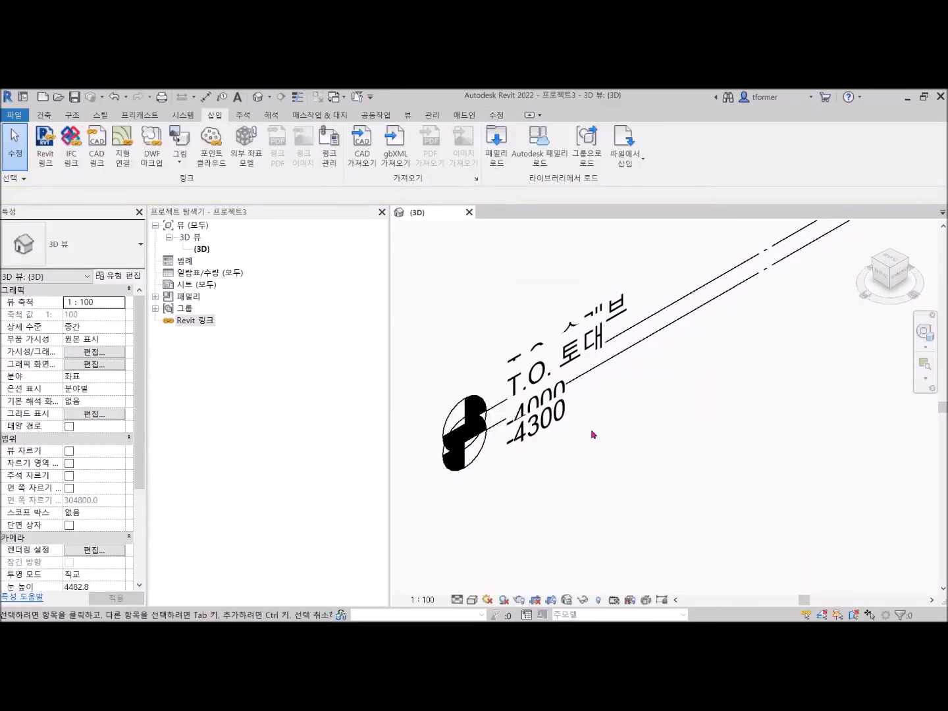
- Hide the T.O. 토대 and T.O. 슬래브 levels as individual elements (요소) in the 3D view
{"action": "left_click", "coordinate": [475, 456]}
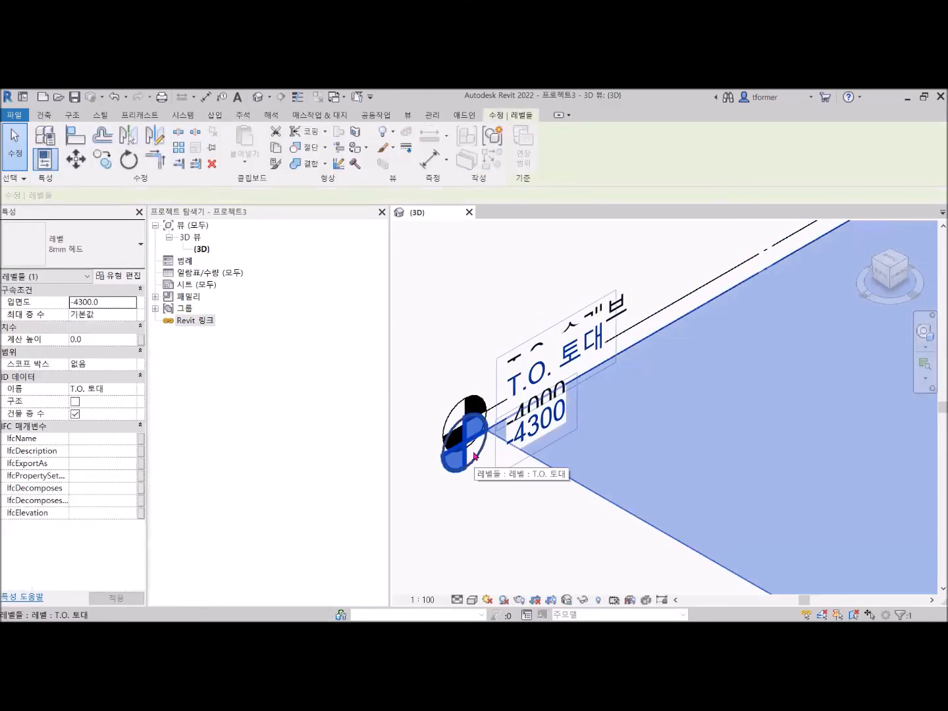
{"action": "right_click", "coordinate": [462, 275]}
{"action": "mouse_move", "coordinate": [539, 366]}
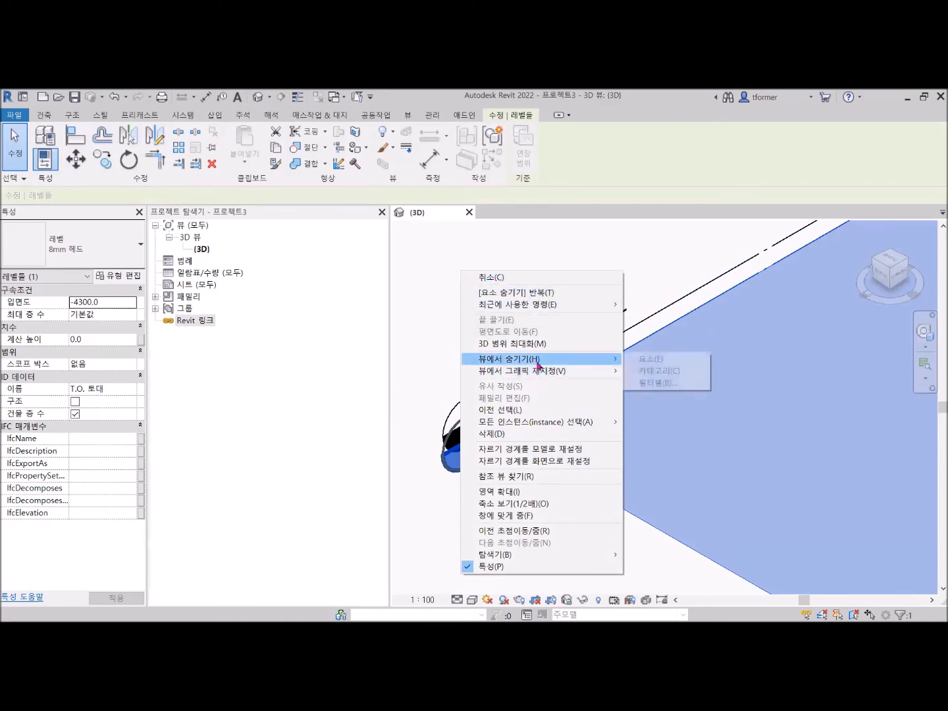
{"action": "left_click", "coordinate": [649, 359]}
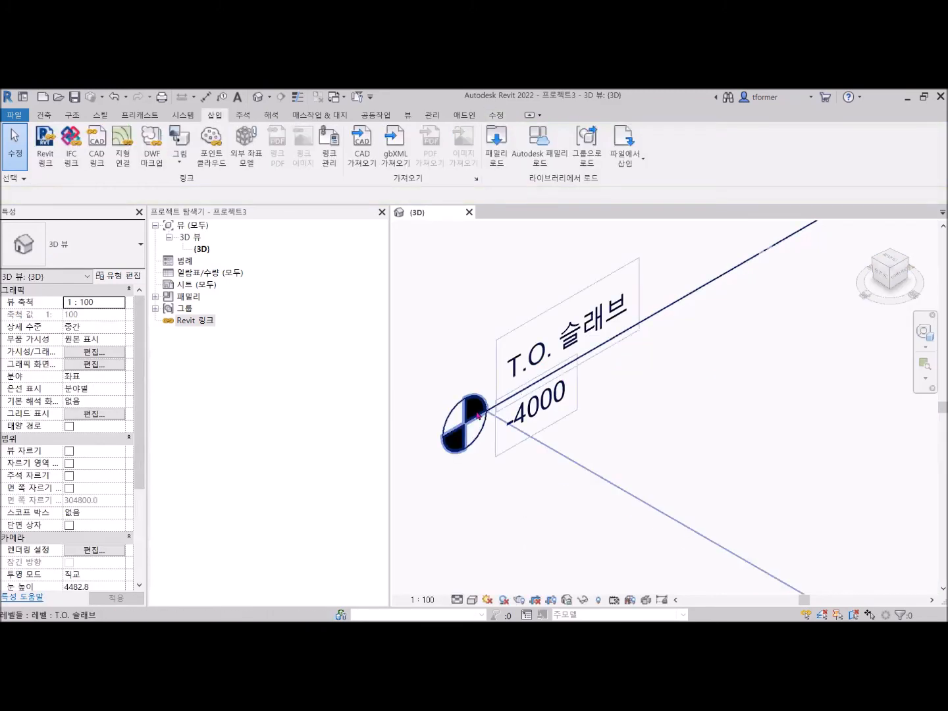
{"action": "left_click", "coordinate": [478, 415]}
{"action": "right_click", "coordinate": [471, 301]}
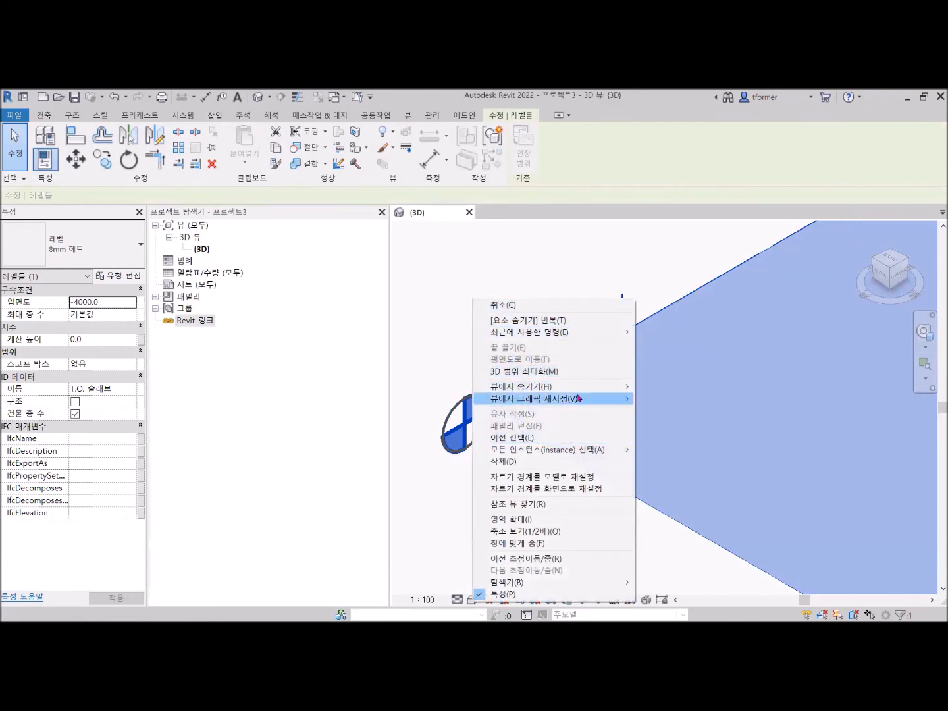
{"action": "mouse_move", "coordinate": [579, 387]}
{"action": "left_click", "coordinate": [668, 393]}
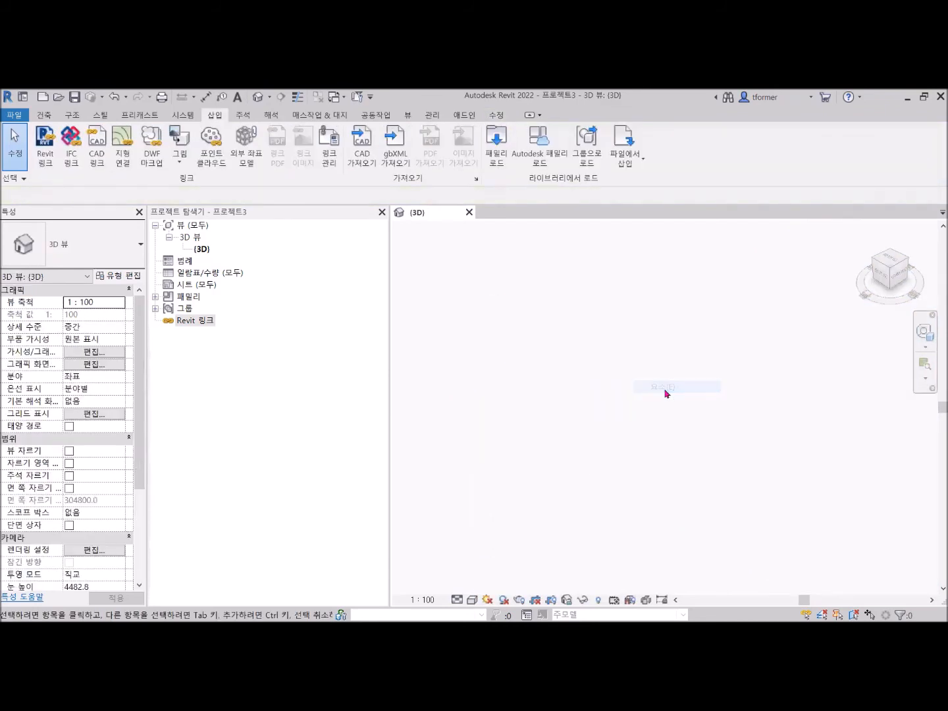
- Hide the T.O. Fnd. 벽 level at -300 as an individual element (요소) in the 3D view
{"action": "mouse_move", "coordinate": [525, 343]}
{"action": "middle_mouse_down"}
{"action": "mouse_move", "coordinate": [543, 377]}
{"action": "mouse_move", "coordinate": [524, 474]}
{"action": "middle_mouse_up"}
{"action": "scroll", "coordinate": [515, 440], "scroll_direction": "up", "scroll_amount": 4}
{"action": "left_click", "coordinate": [513, 427]}
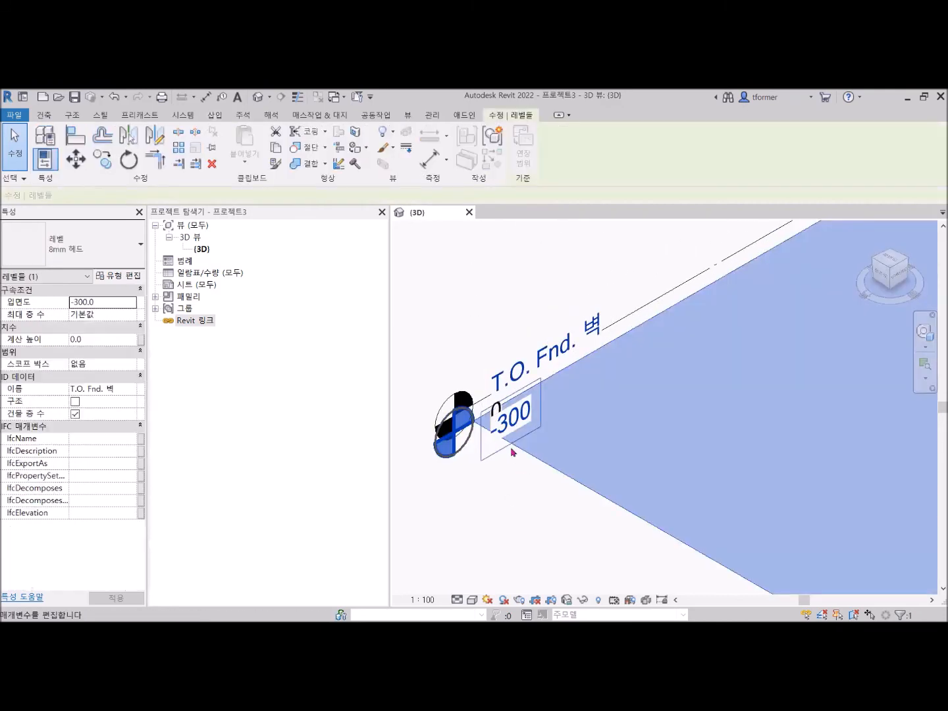
{"action": "right_click", "coordinate": [471, 300]}
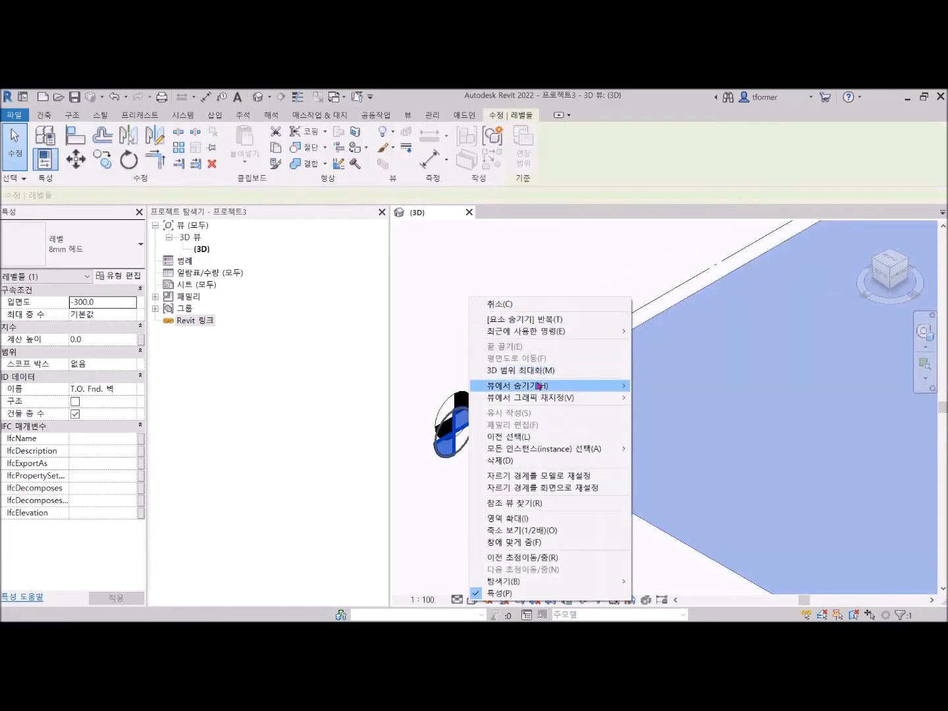
{"action": "mouse_move", "coordinate": [536, 386]}
{"action": "left_click", "coordinate": [652, 387]}
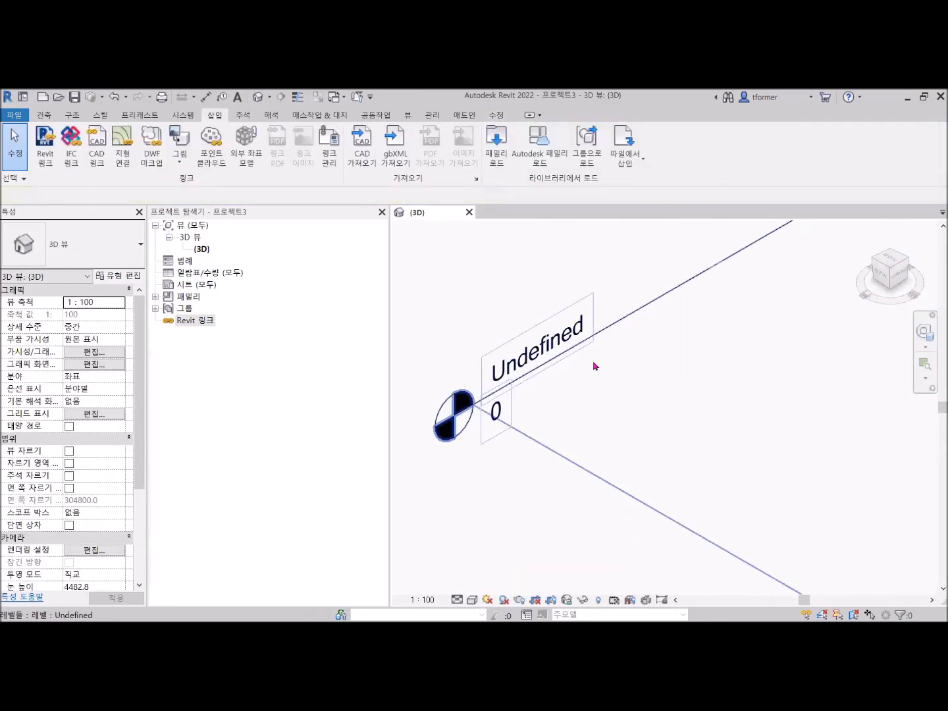
- Rename the Undefined level at the base of the structure to 1F and apply the change
{"action": "scroll", "coordinate": [495, 414], "scroll_direction": "down", "scroll_amount": 5}
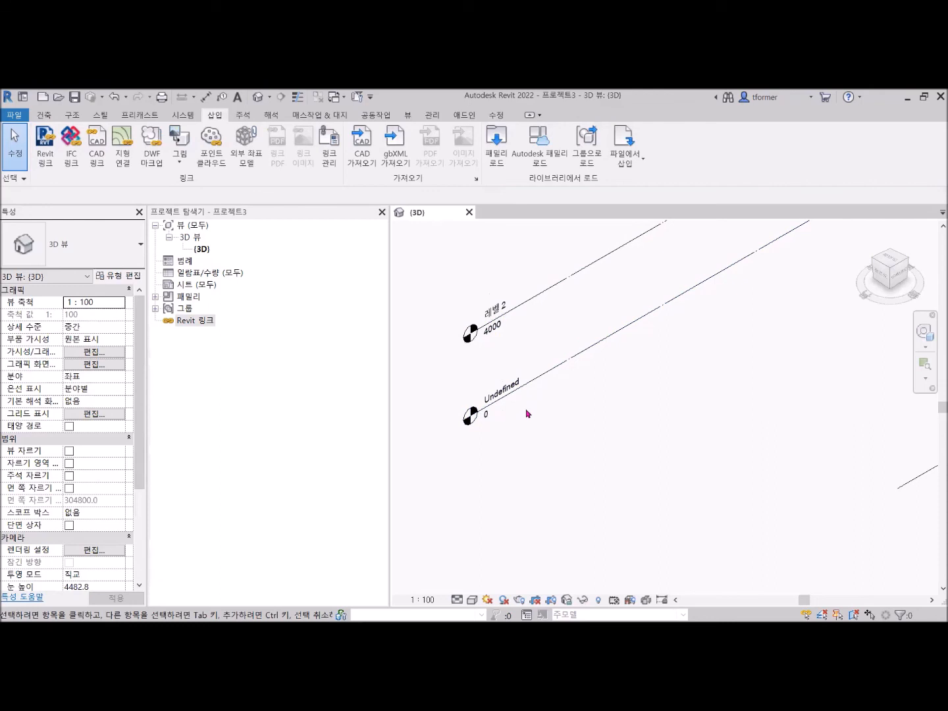
{"action": "scroll", "coordinate": [571, 390], "scroll_direction": "down", "scroll_amount": 6}
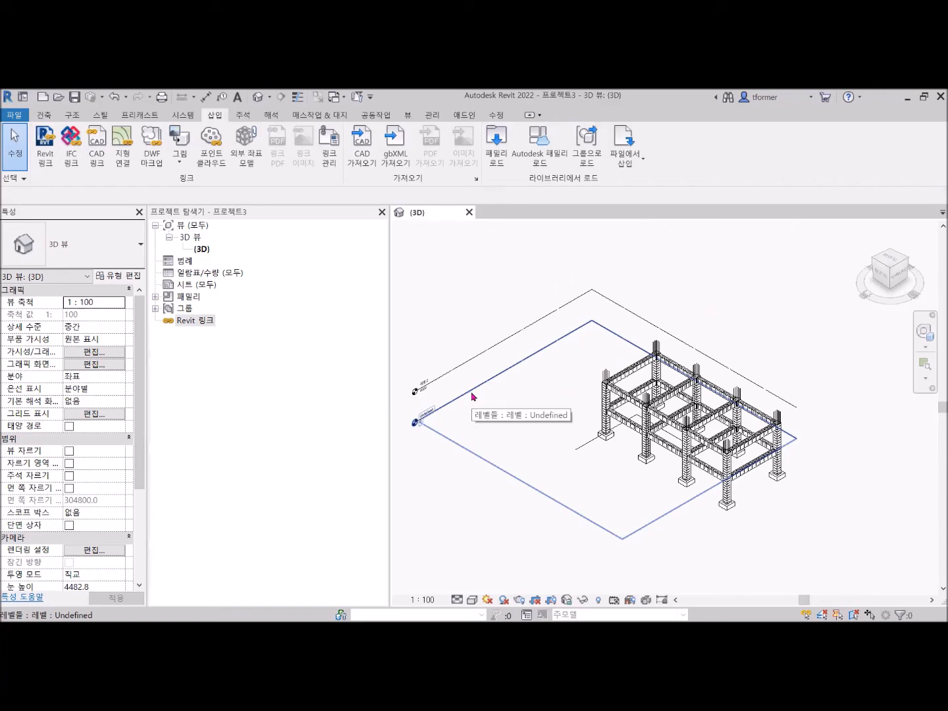
{"action": "middle_click_drag", "start_coordinate": [487, 419], "coordinate": [481, 356], "text": "shift"}
{"action": "scroll", "coordinate": [425, 448], "scroll_direction": "up", "scroll_amount": 2}
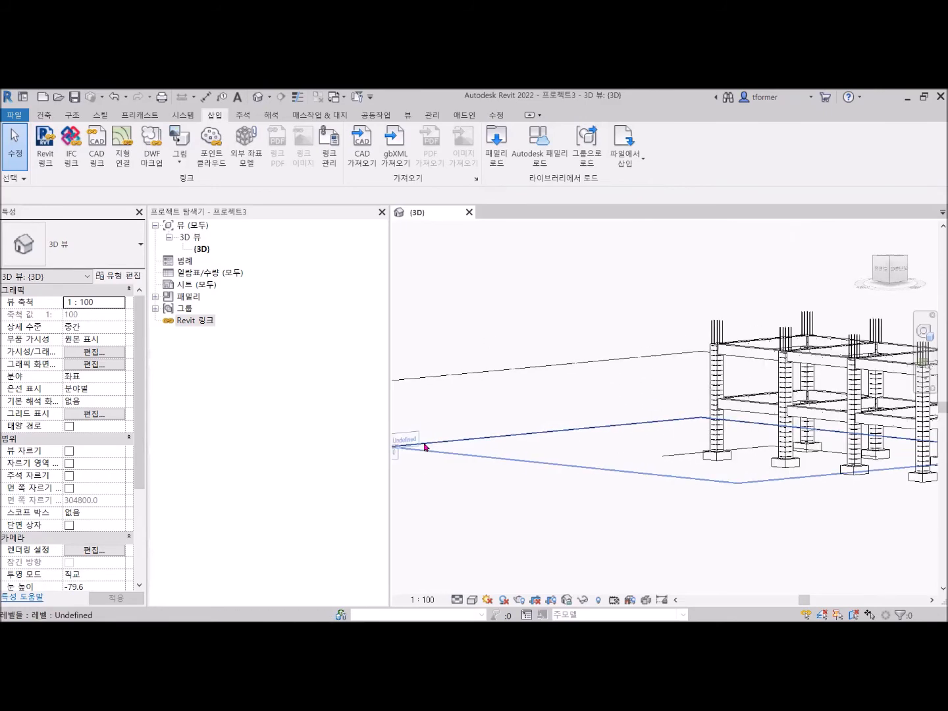
{"action": "middle_click_drag", "start_coordinate": [425, 448], "coordinate": [482, 325], "text": "shift"}
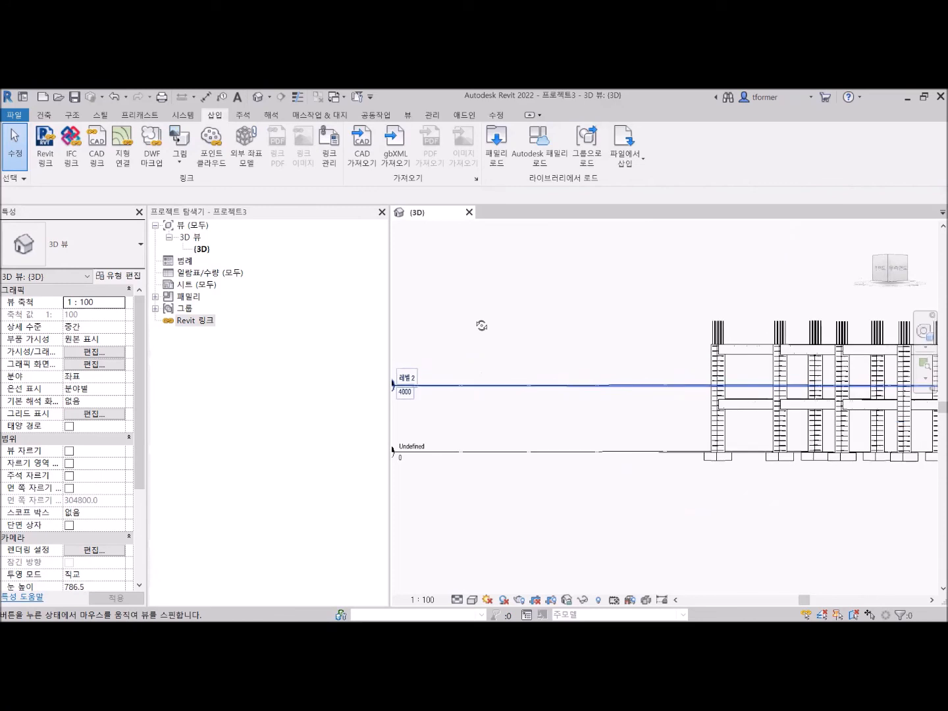
{"action": "scroll", "coordinate": [410, 383], "scroll_direction": "up", "scroll_amount": 5}
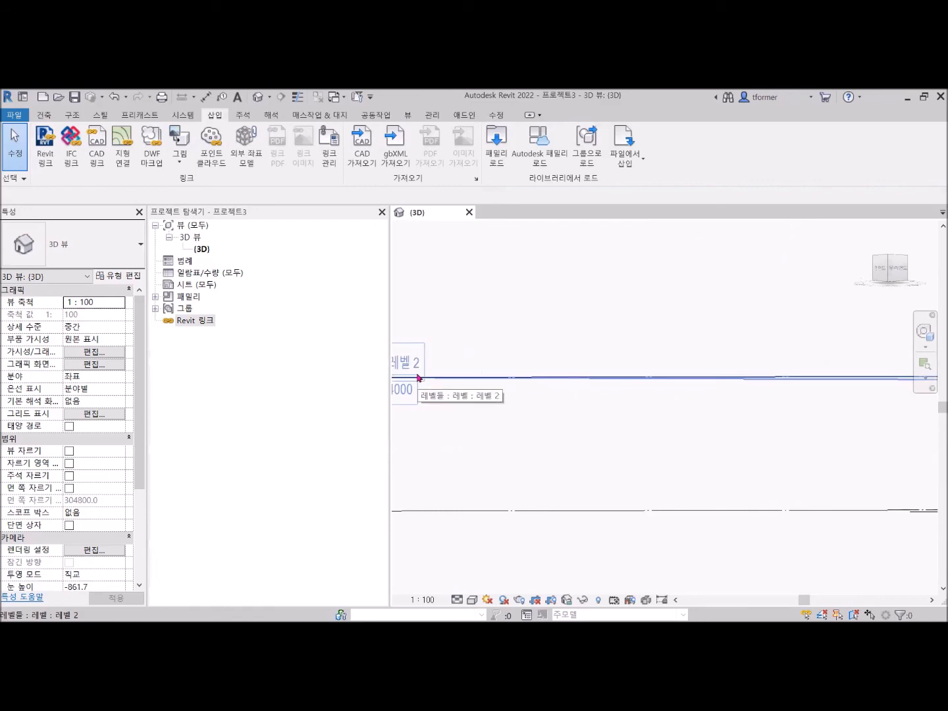
{"action": "scroll", "coordinate": [419, 377], "scroll_direction": "down", "scroll_amount": 6}
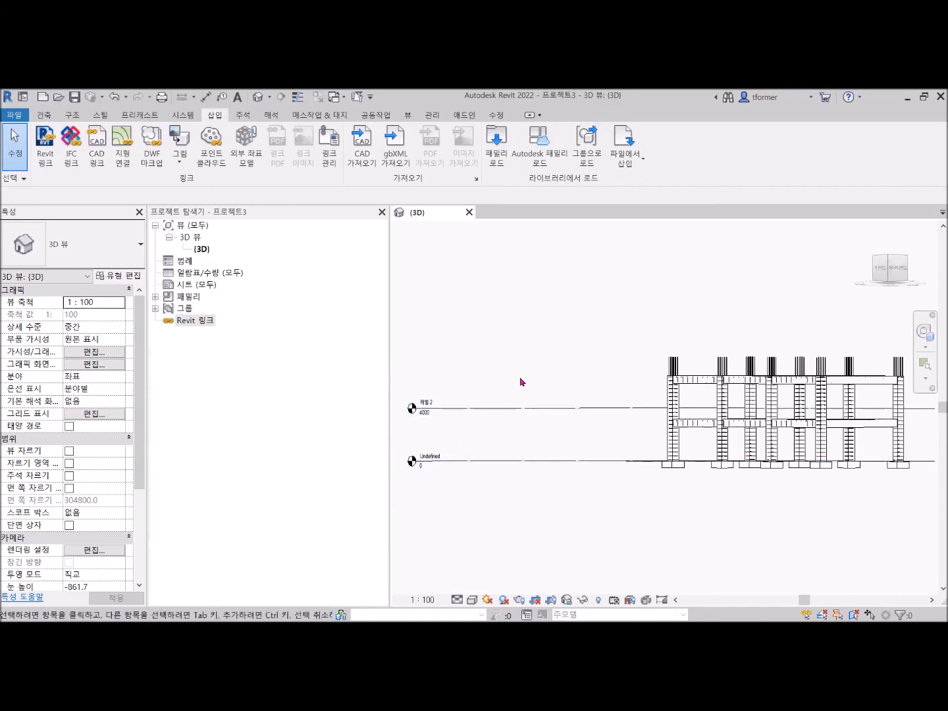
{"action": "left_click", "coordinate": [437, 463]}
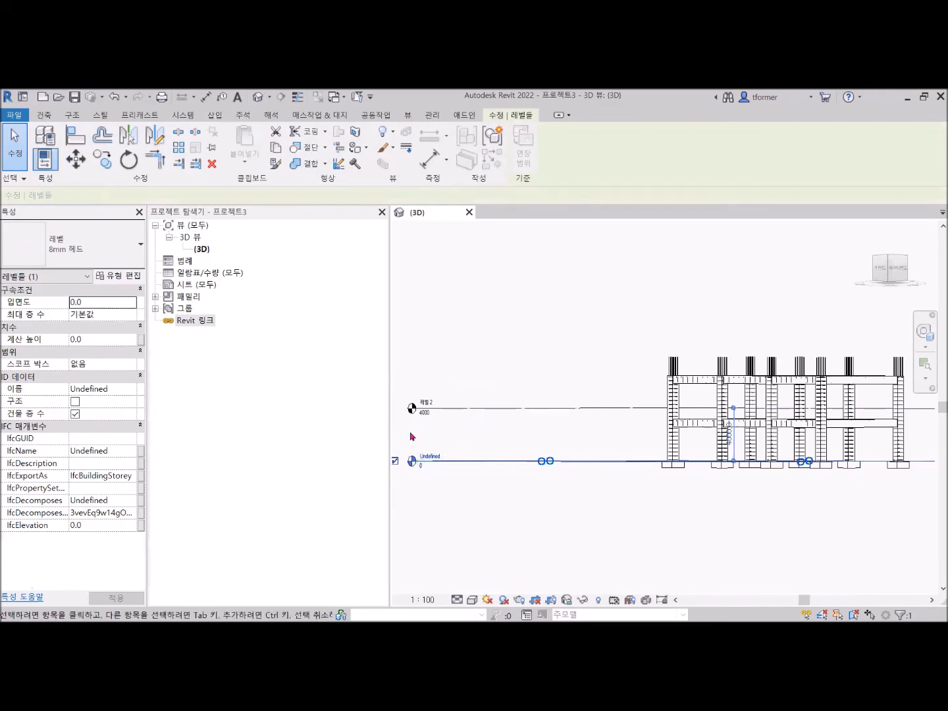
{"action": "left_click", "coordinate": [120, 389]}
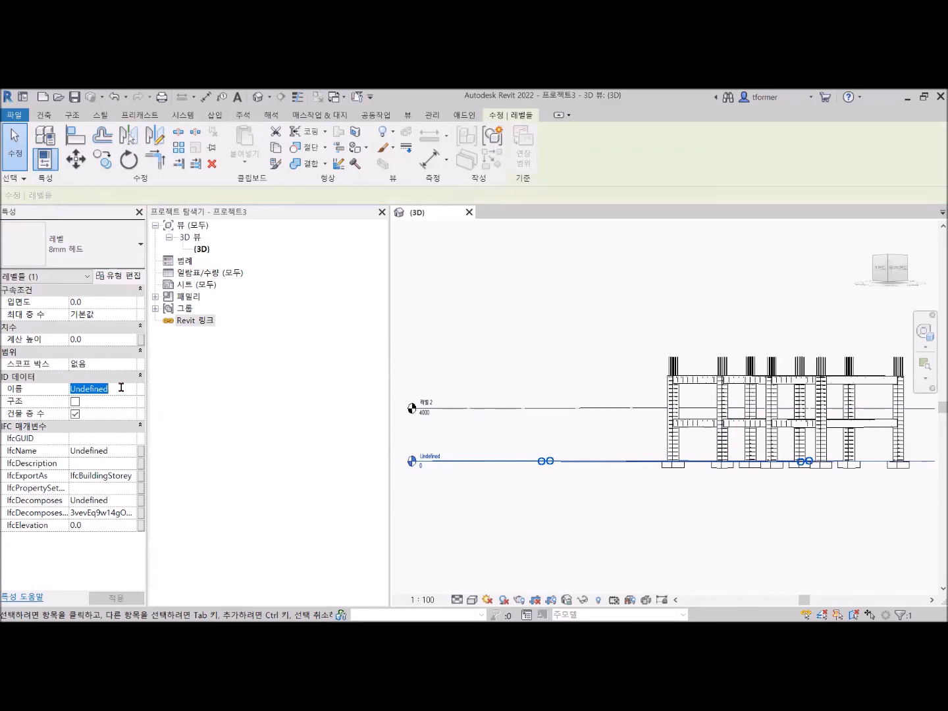
{"action": "type", "text": "1F"}
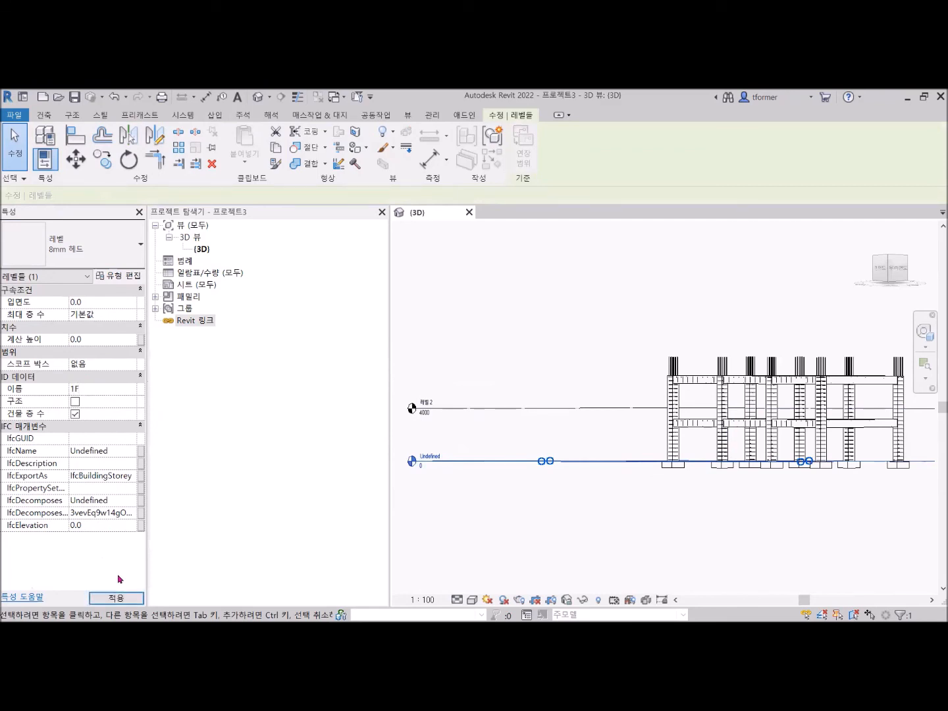
{"action": "left_click", "coordinate": [121, 599]}
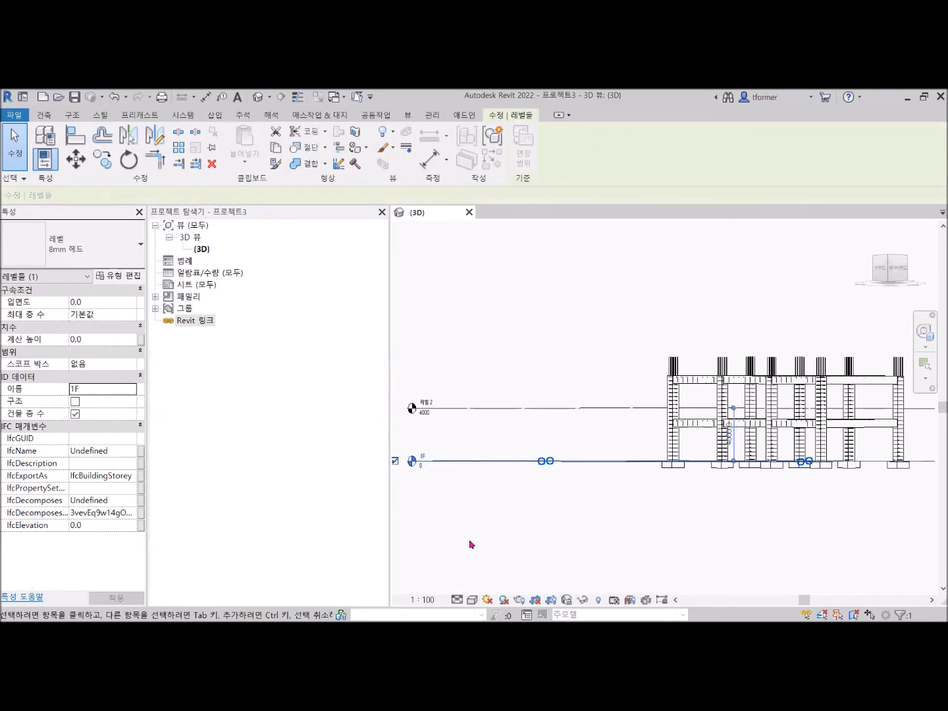
- Set the elevation (입면도) of level 레벨 2 to 3200, rename it 2F and apply the changes
{"action": "left_click", "coordinate": [445, 409]}
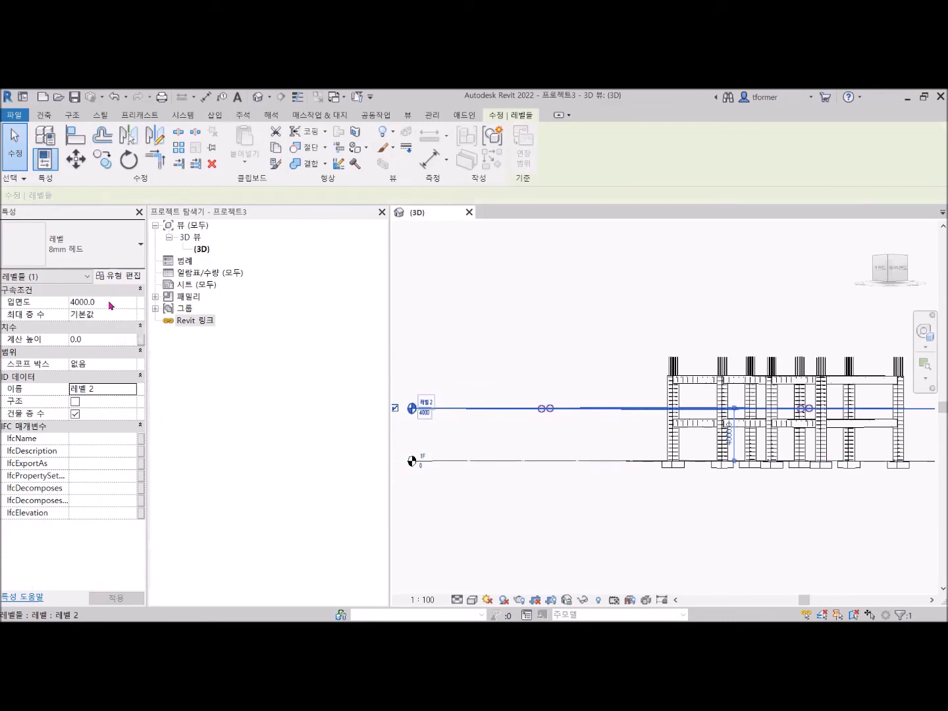
{"action": "left_click", "coordinate": [115, 301]}
{"action": "type", "text": "3200"}
{"action": "left_click", "coordinate": [104, 391]}
{"action": "type", "text": "2F"}
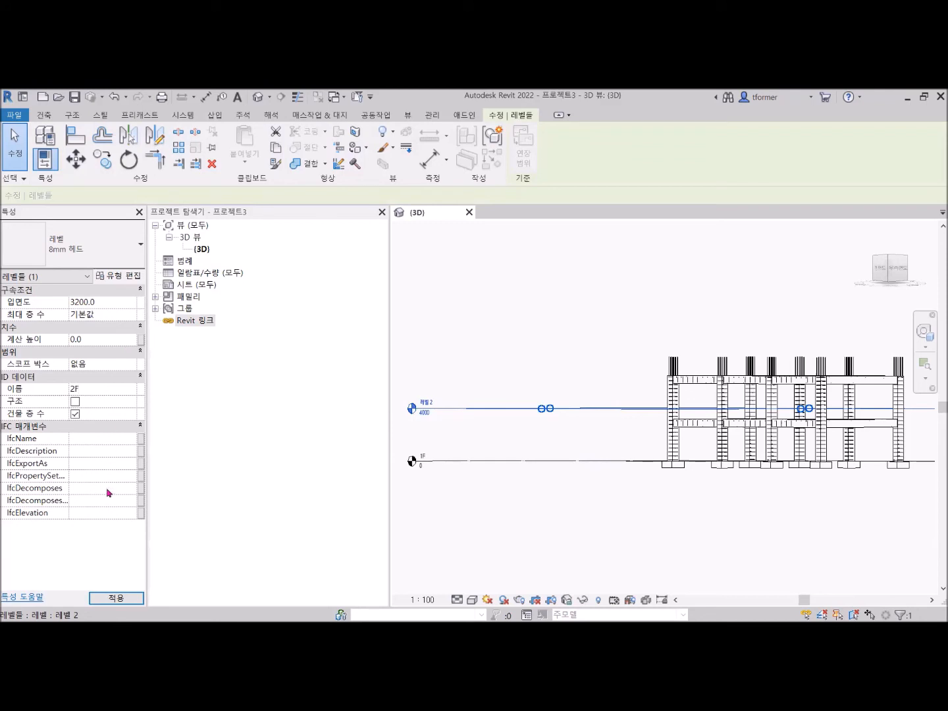
{"action": "left_click", "coordinate": [118, 598]}
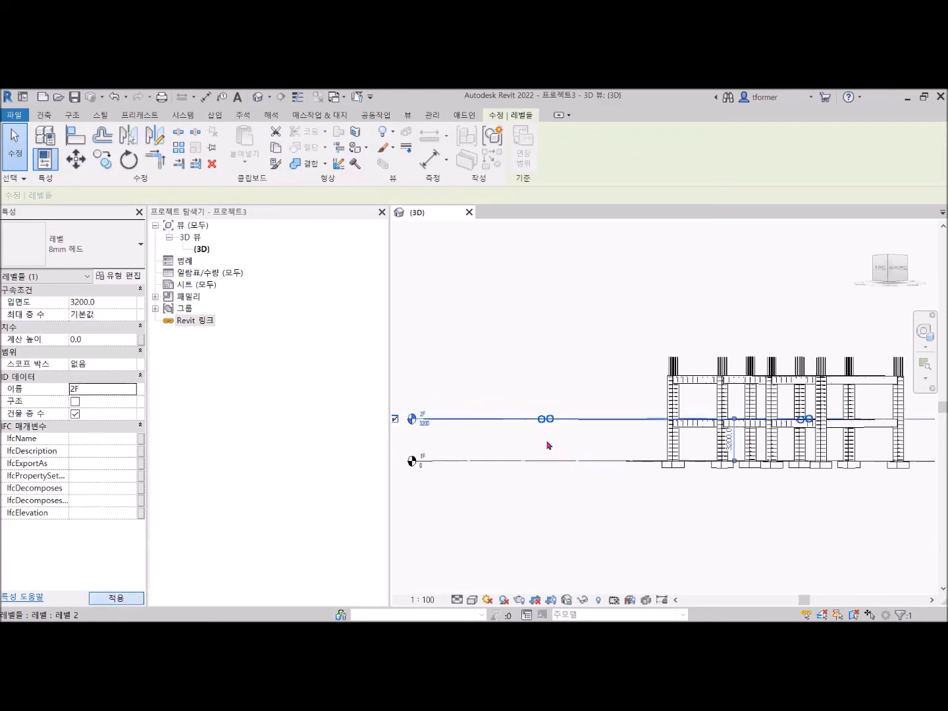
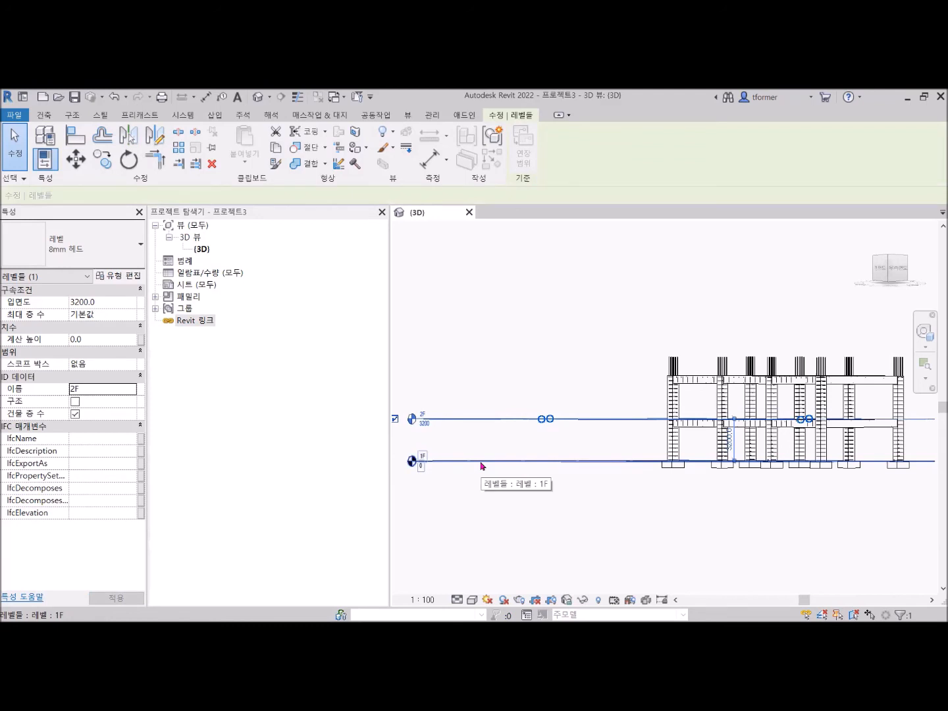
- Clear the level selection and create a floor plan (평면도) view for level 1F
{"action": "scroll", "coordinate": [685, 457], "scroll_direction": "up", "scroll_amount": 2}
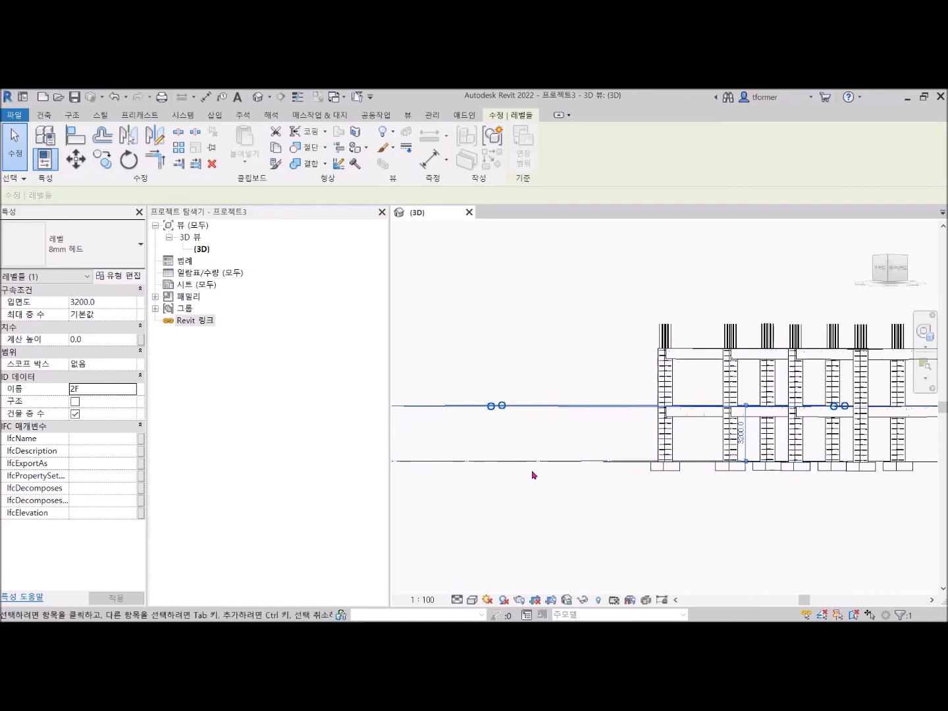
{"action": "scroll", "coordinate": [534, 475], "scroll_direction": "down", "scroll_amount": 3}
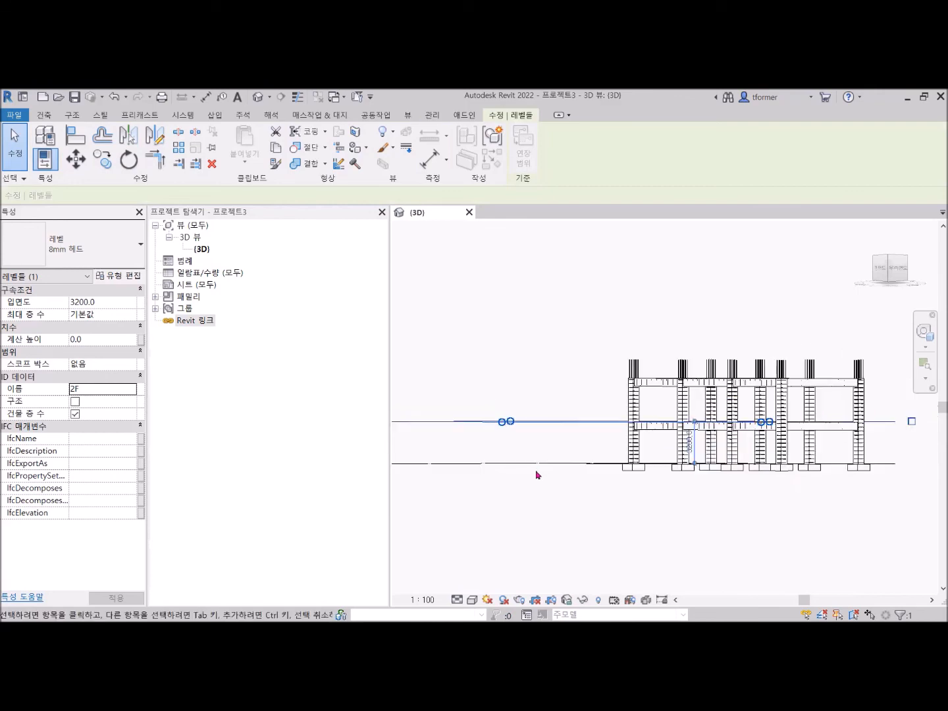
{"action": "middle_click_drag", "start_coordinate": [537, 474], "coordinate": [586, 472], "text": "shift"}
{"action": "left_click", "coordinate": [583, 322]}
{"action": "middle_click_drag", "start_coordinate": [483, 427], "coordinate": [525, 398], "text": "shift"}
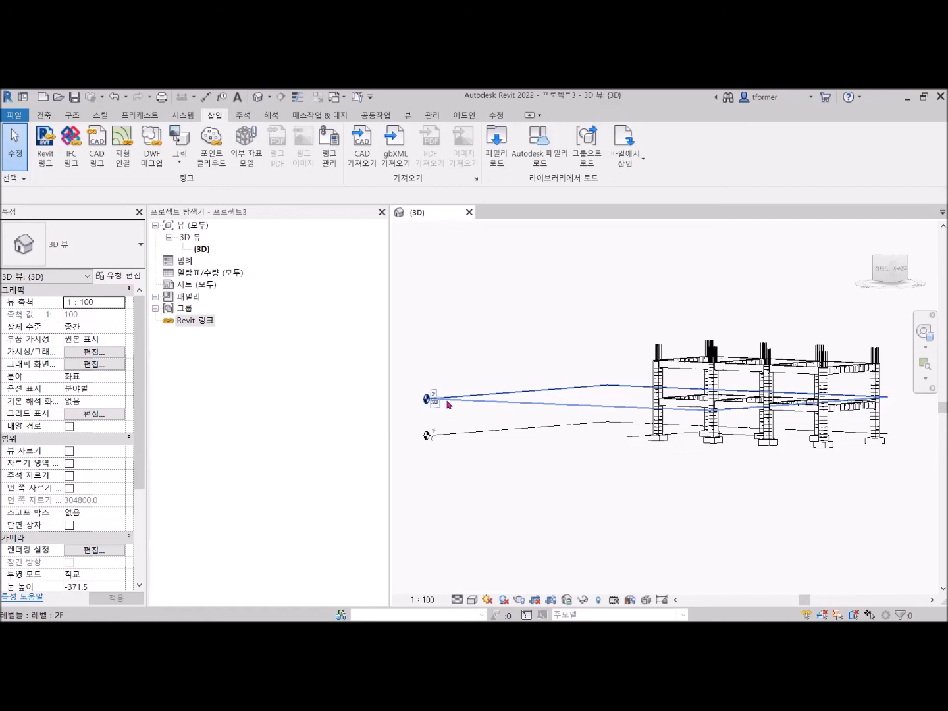
{"action": "left_click", "coordinate": [409, 115]}
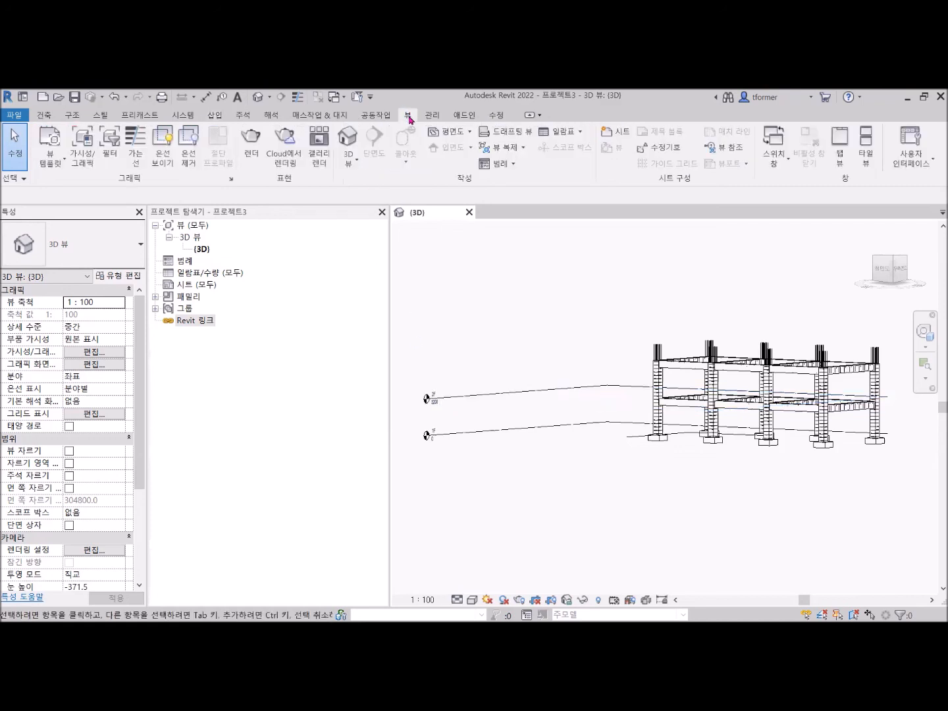
{"action": "left_click", "coordinate": [456, 135]}
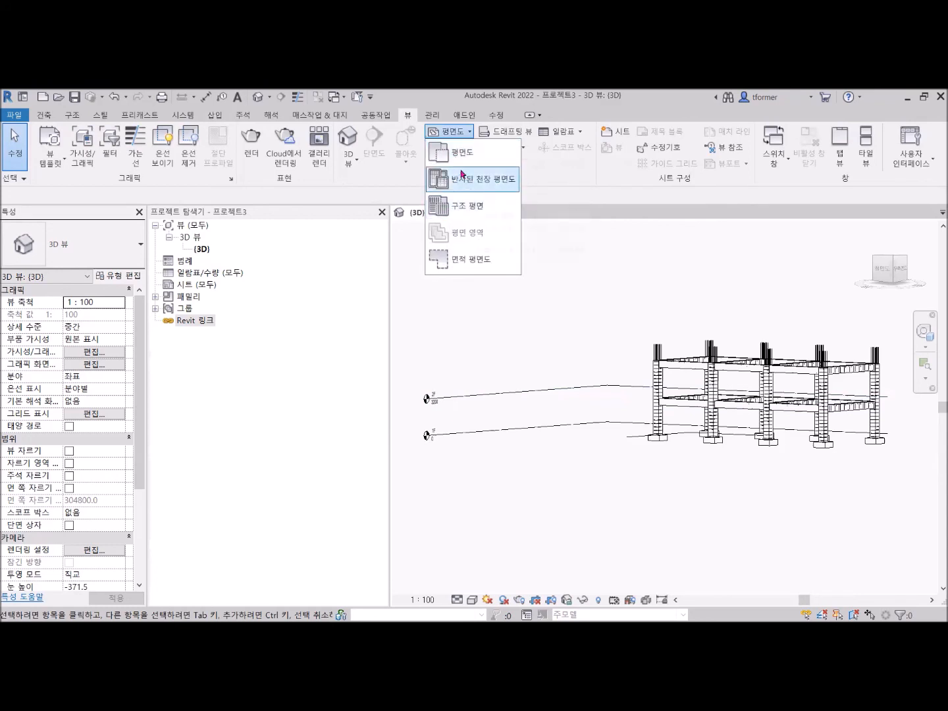
{"action": "left_click", "coordinate": [453, 155]}
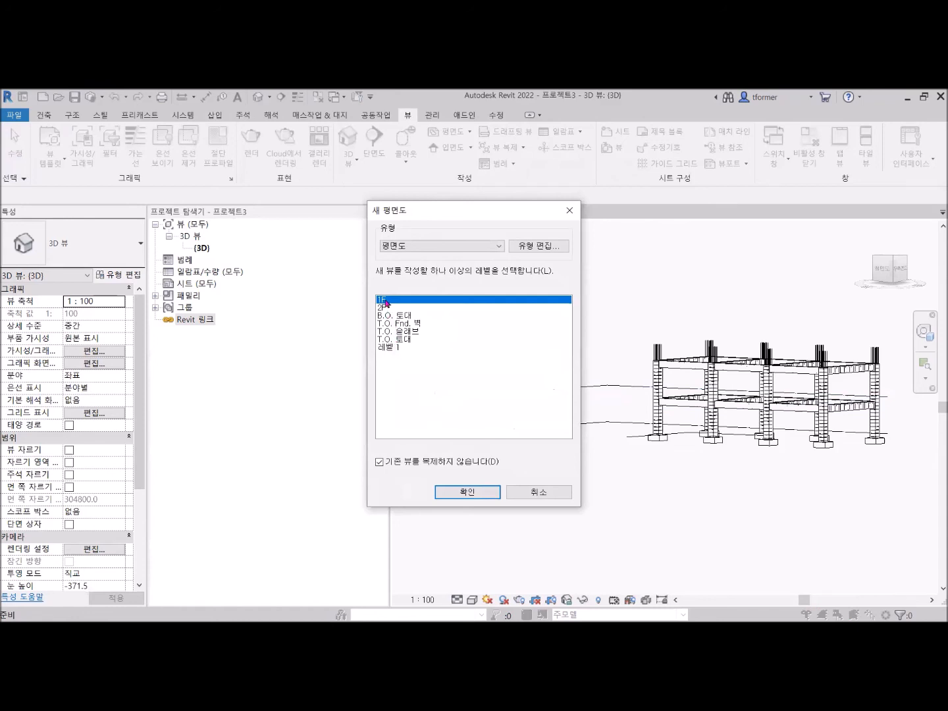
{"action": "left_click", "coordinate": [477, 491]}
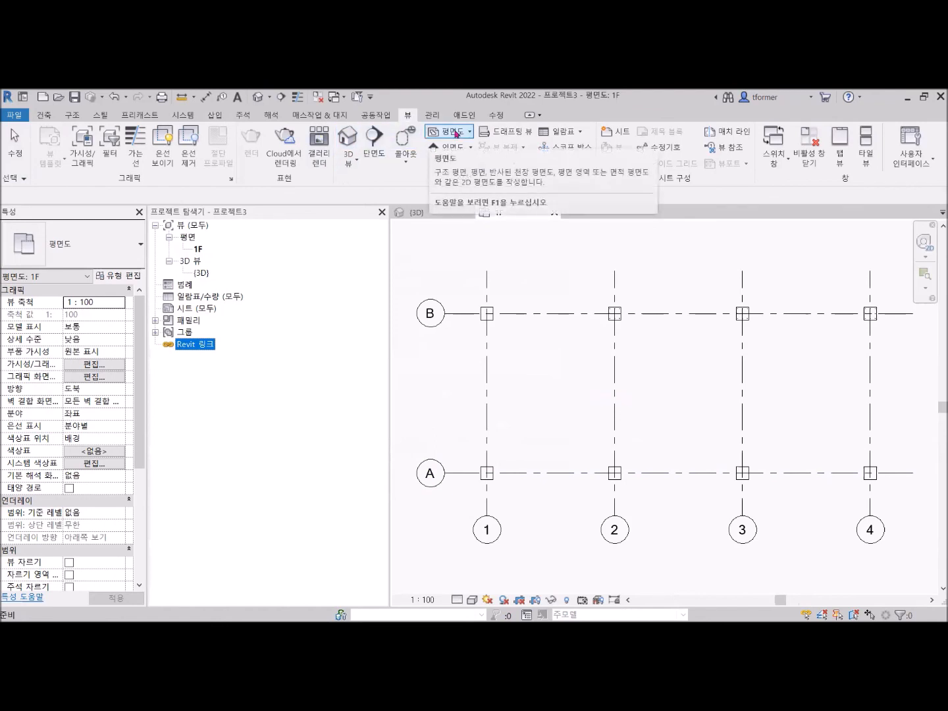
- Create a structural plan (구조 평면) view for level 1F and expand its category in the project browser
{"action": "left_click", "coordinate": [436, 135]}
{"action": "left_click", "coordinate": [468, 215]}
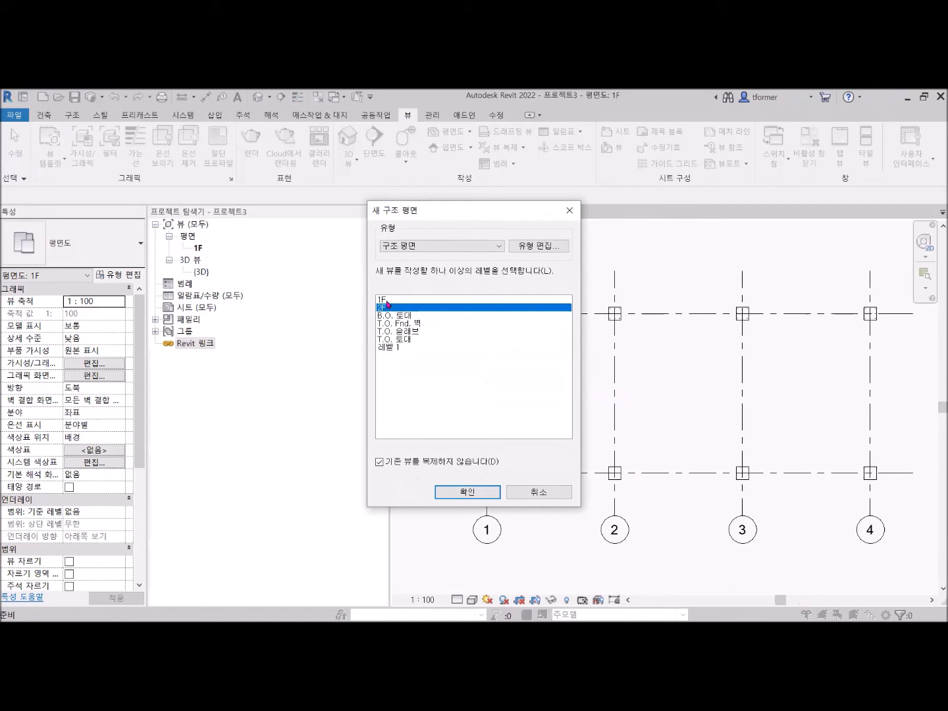
{"action": "left_click", "coordinate": [386, 300]}
{"action": "left_click", "coordinate": [480, 493]}
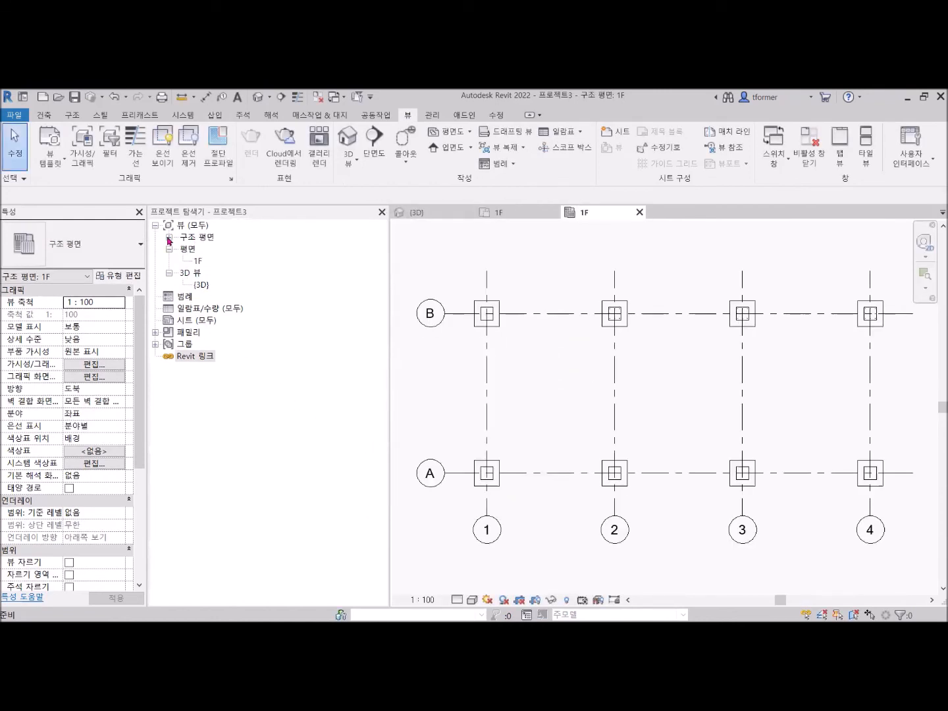
{"action": "left_click", "coordinate": [170, 237]}
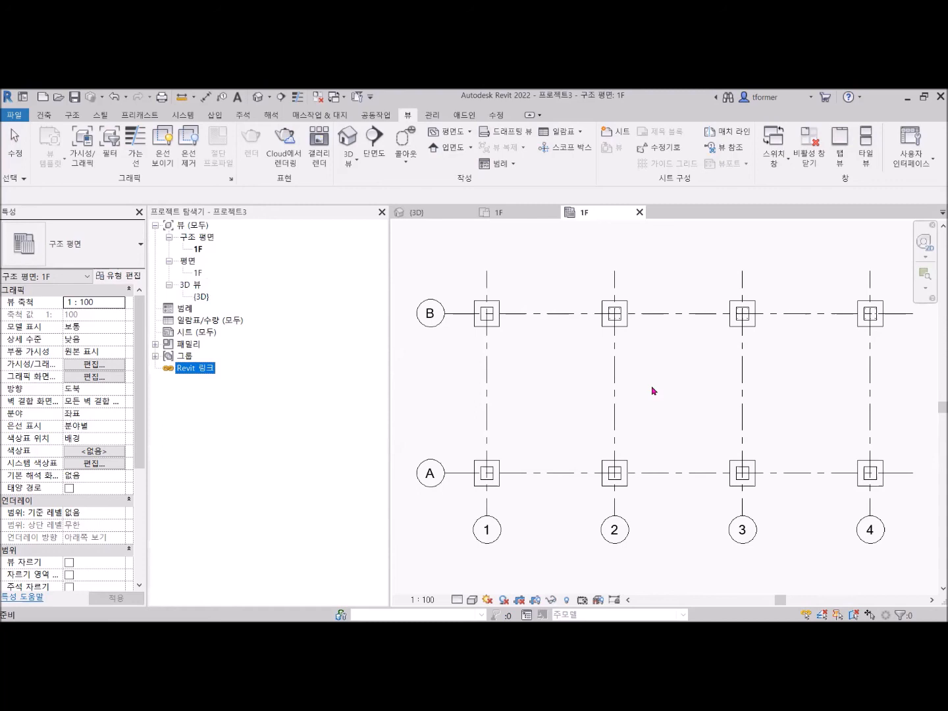
- Open the 1F floor plan (평면) and examine its grids and columns
{"action": "double_click", "coordinate": [198, 273]}
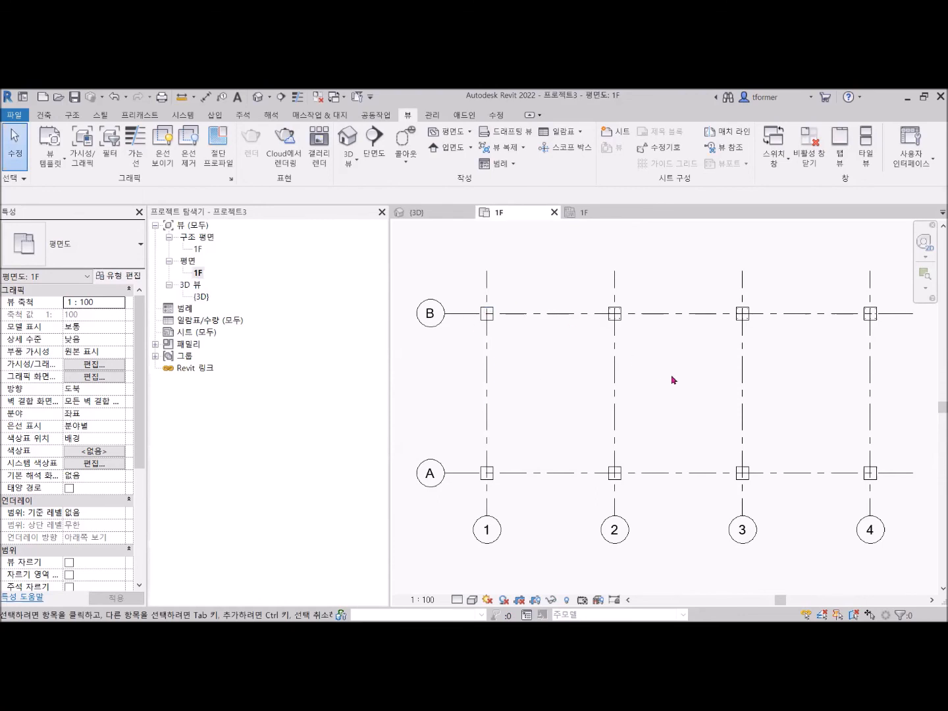
{"action": "scroll", "coordinate": [674, 380], "scroll_direction": "down", "scroll_amount": 2}
{"action": "middle_click_drag", "start_coordinate": [673, 379], "coordinate": [673, 394]}
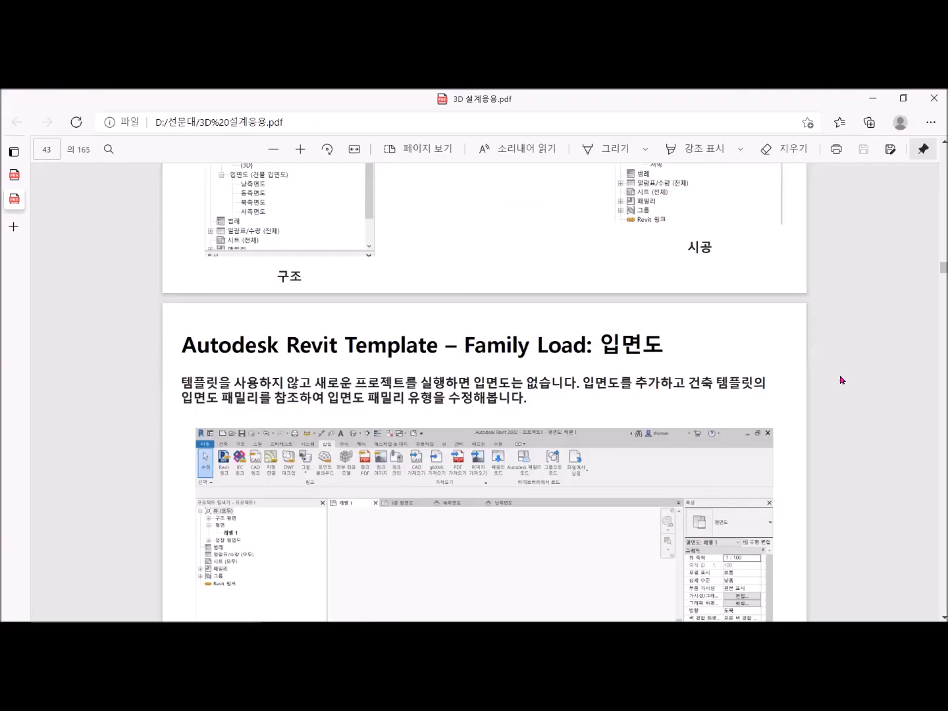
- Read the 3D 설계응용.pdf instructions on placing four elevations (입면도) in a project created without a template
{"action": "scroll", "coordinate": [843, 382], "scroll_direction": "down", "scroll_amount": 3}
{"action": "scroll", "coordinate": [842, 381], "scroll_direction": "up", "scroll_amount": 5}
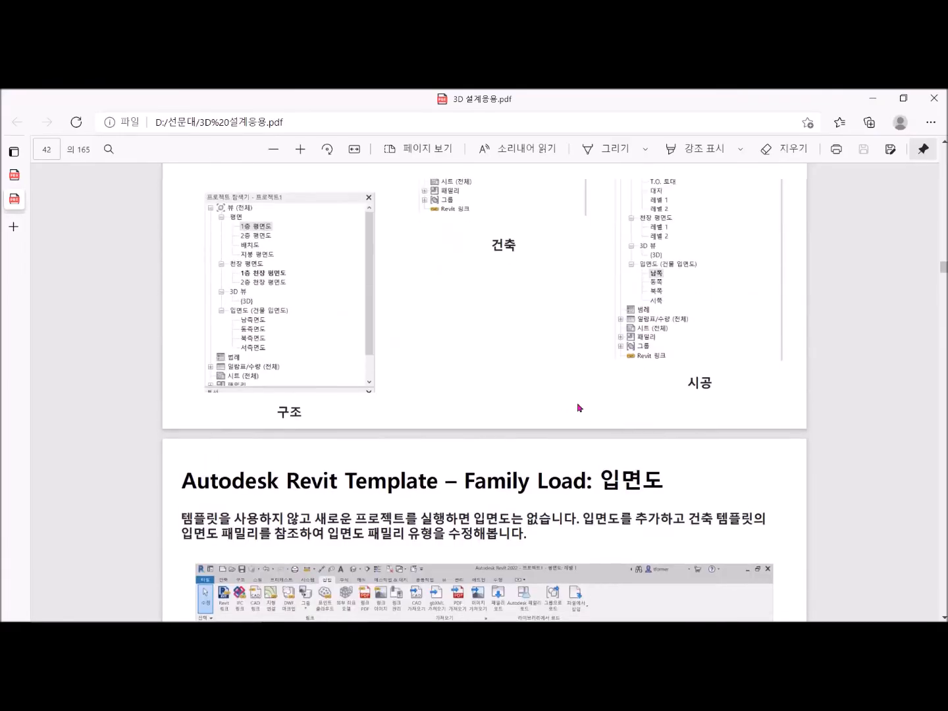
{"action": "scroll", "coordinate": [579, 408], "scroll_direction": "down", "scroll_amount": 3}
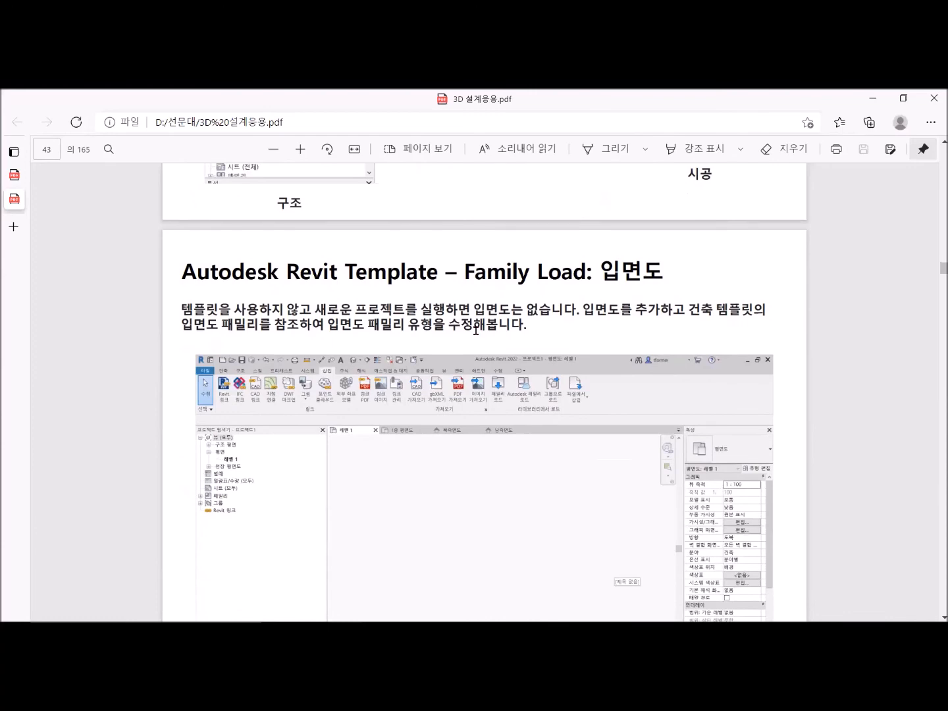
{"action": "scroll", "coordinate": [475, 334], "scroll_direction": "down", "scroll_amount": 3}
{"action": "scroll", "coordinate": [464, 432], "scroll_direction": "down", "scroll_amount": 2}
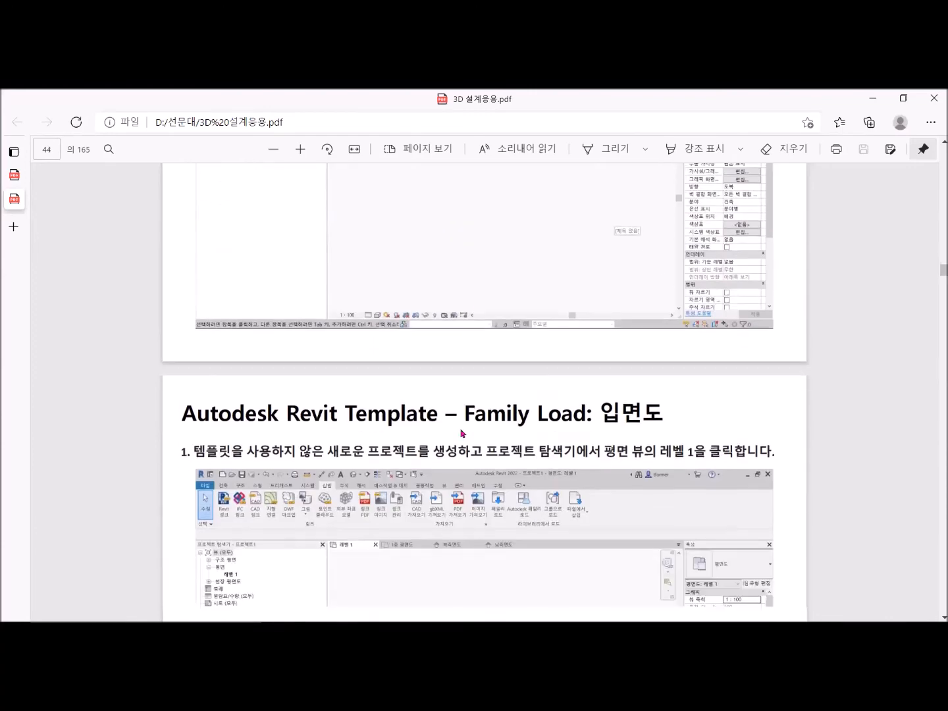
{"action": "scroll", "coordinate": [449, 425], "scroll_direction": "down", "scroll_amount": 1}
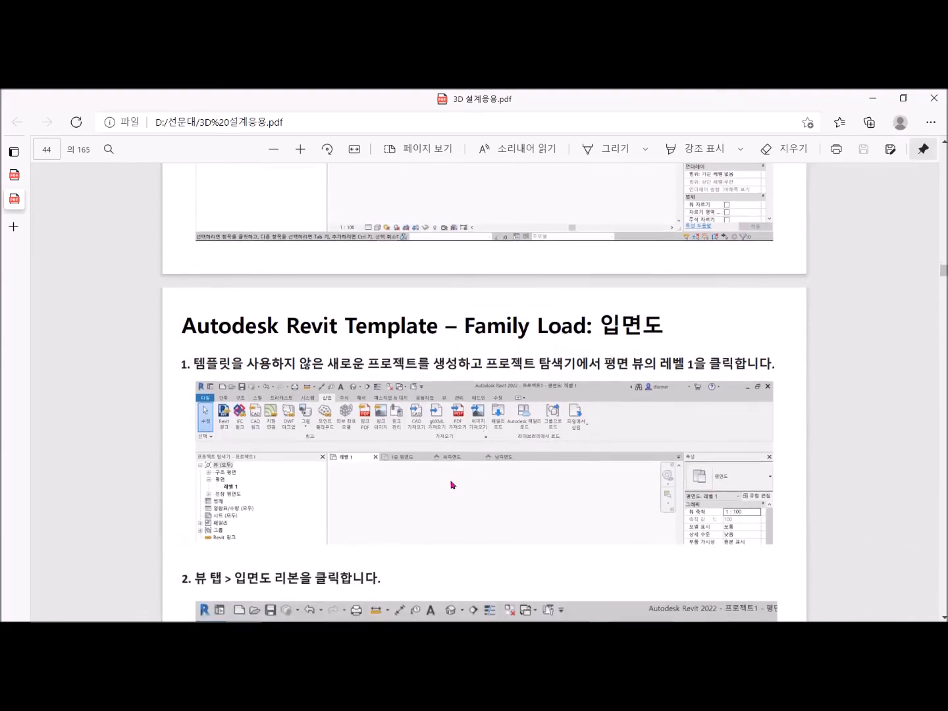
{"action": "scroll", "coordinate": [500, 485], "scroll_direction": "down", "scroll_amount": 6}
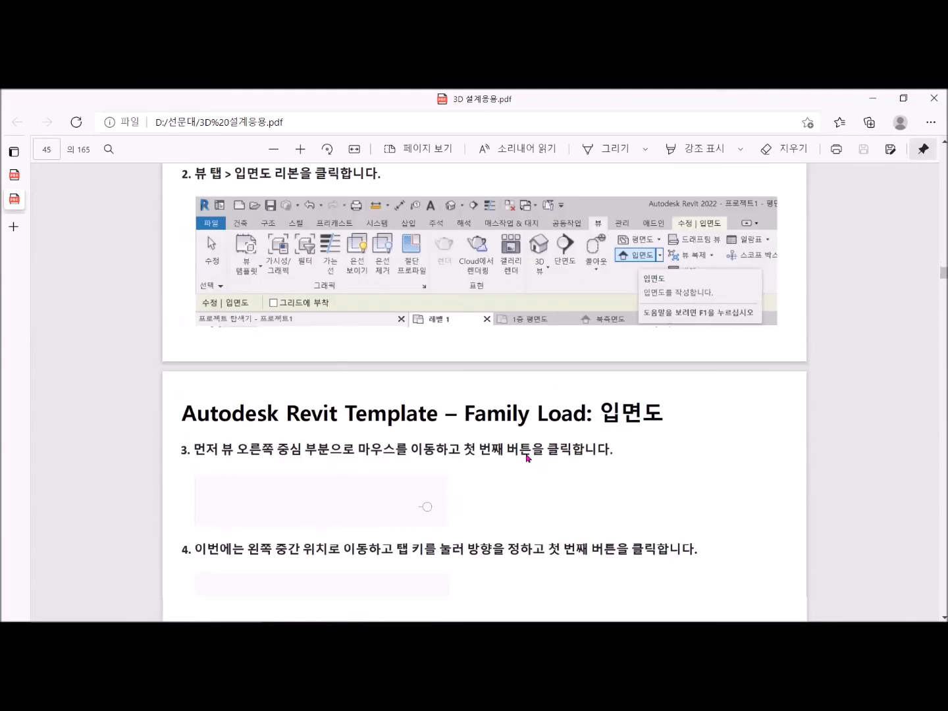
{"action": "scroll", "coordinate": [527, 457], "scroll_direction": "up", "scroll_amount": 7}
{"action": "scroll", "coordinate": [527, 458], "scroll_direction": "up", "scroll_amount": 16}
{"action": "scroll", "coordinate": [526, 464], "scroll_direction": "down", "scroll_amount": 1}
{"action": "scroll", "coordinate": [526, 464], "scroll_direction": "down", "scroll_amount": 15}
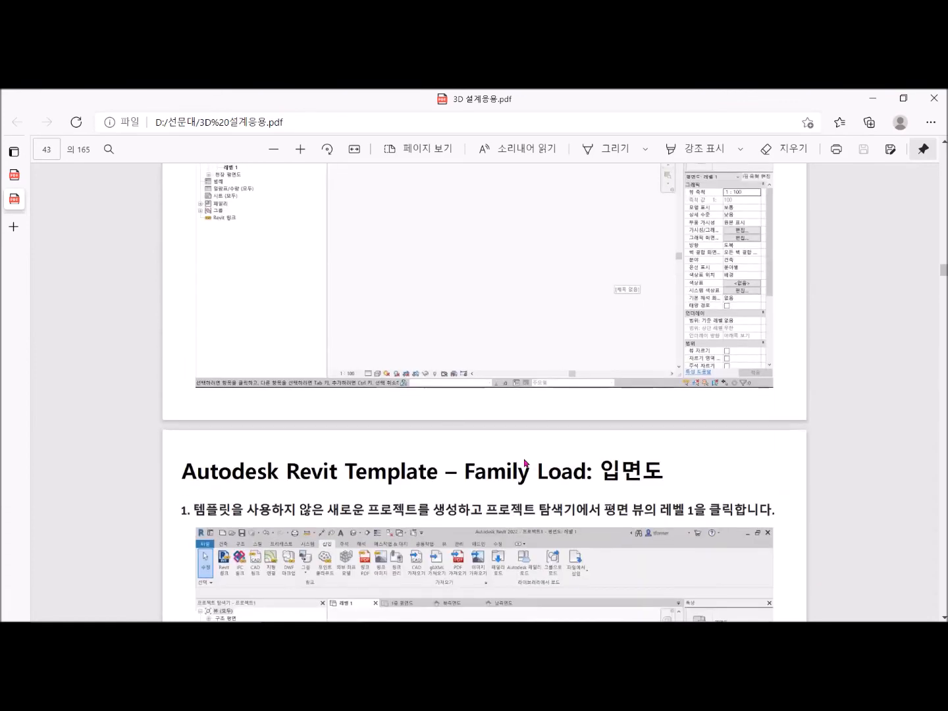
{"action": "scroll", "coordinate": [525, 463], "scroll_direction": "down", "scroll_amount": 1}
{"action": "scroll", "coordinate": [525, 464], "scroll_direction": "down", "scroll_amount": 3}
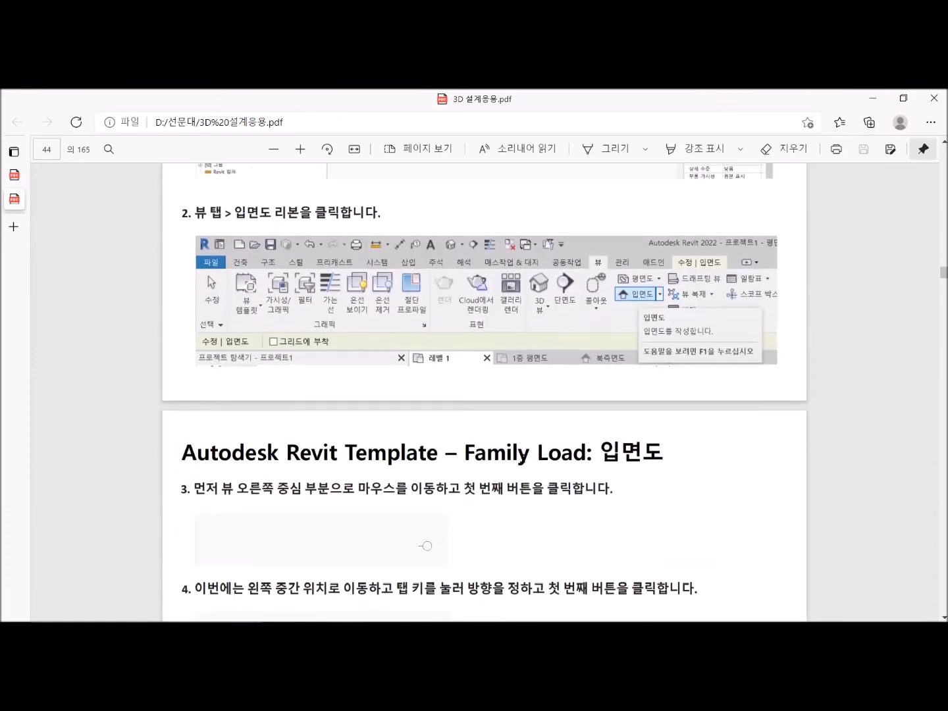
{"action": "scroll", "coordinate": [505, 433], "scroll_direction": "down", "scroll_amount": 5}
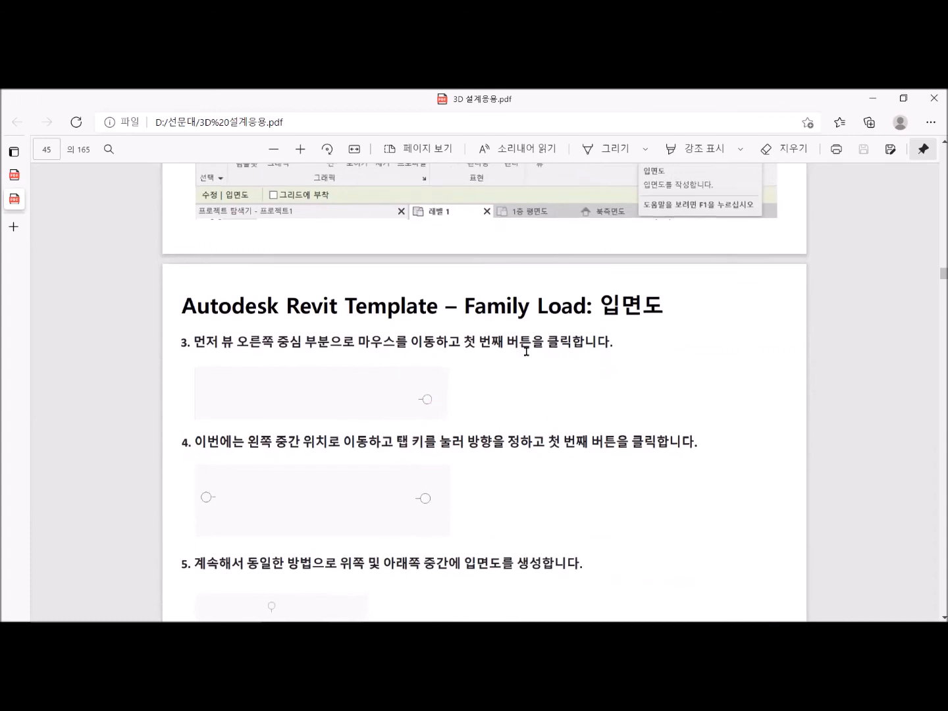
{"action": "scroll", "coordinate": [526, 356], "scroll_direction": "up", "scroll_amount": 3}
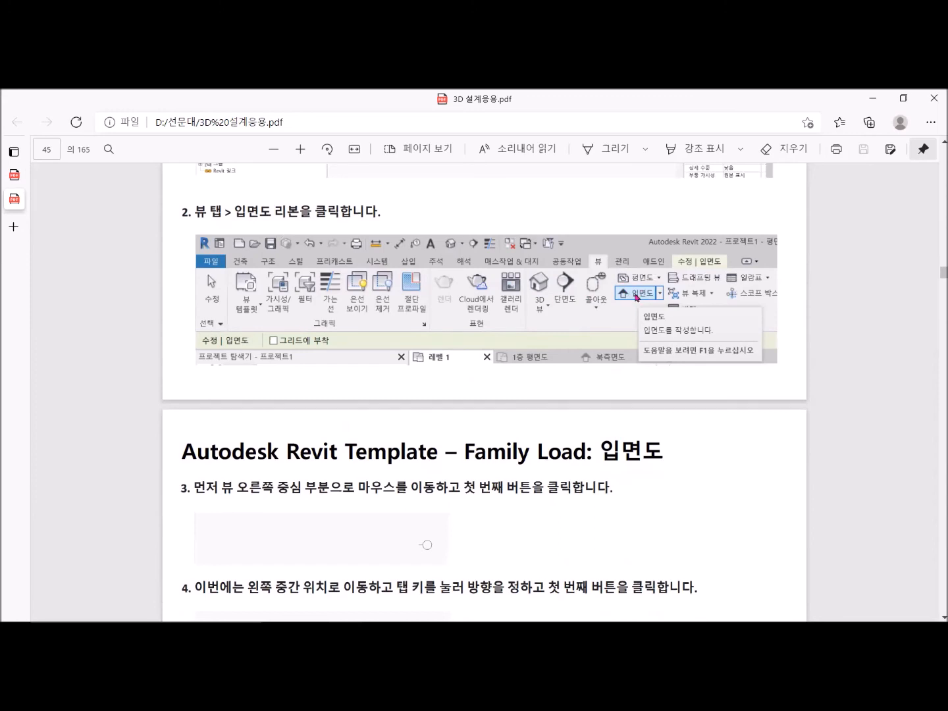
{"action": "scroll", "coordinate": [445, 470], "scroll_direction": "down", "scroll_amount": 3}
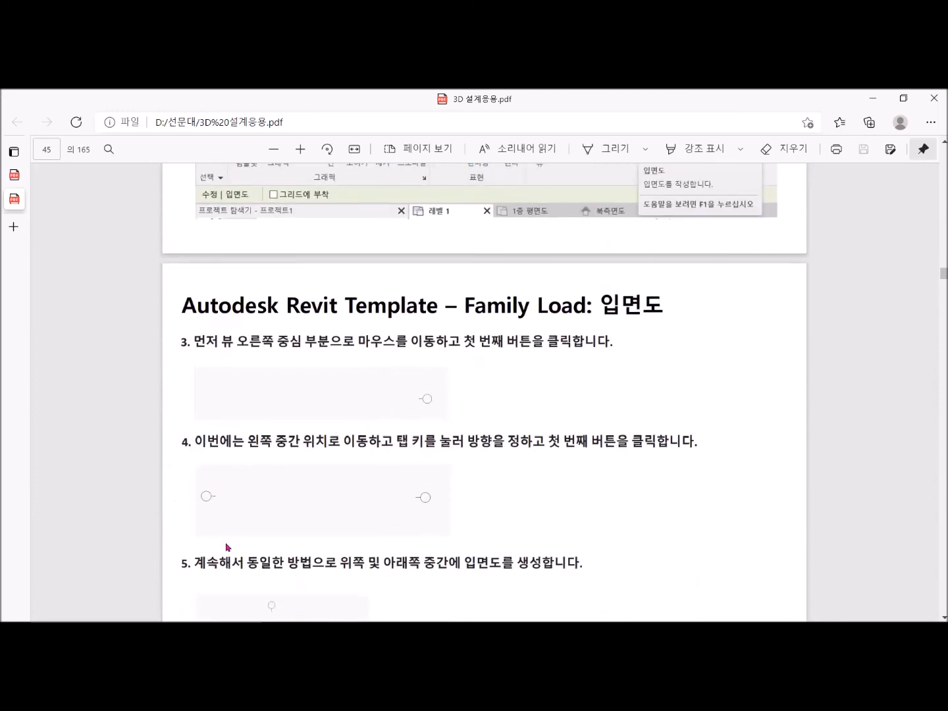
{"action": "scroll", "coordinate": [299, 547], "scroll_direction": "down", "scroll_amount": 4}
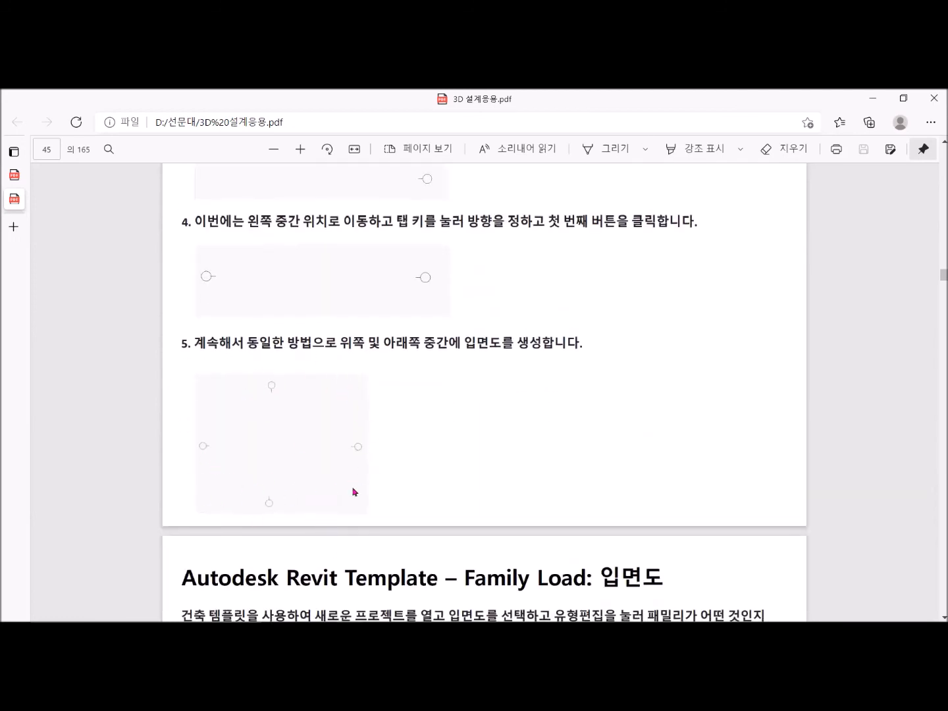
{"action": "scroll", "coordinate": [314, 515], "scroll_direction": "down", "scroll_amount": 7}
{"action": "scroll", "coordinate": [297, 462], "scroll_direction": "up", "scroll_amount": 6}
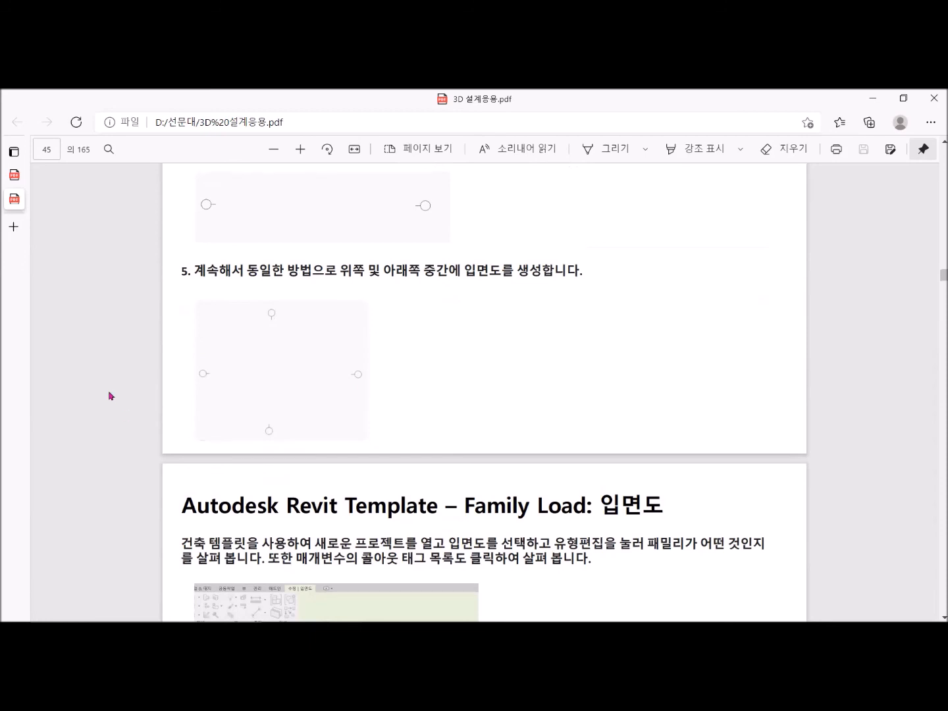
{"action": "scroll", "coordinate": [263, 344], "scroll_direction": "up", "scroll_amount": 2}
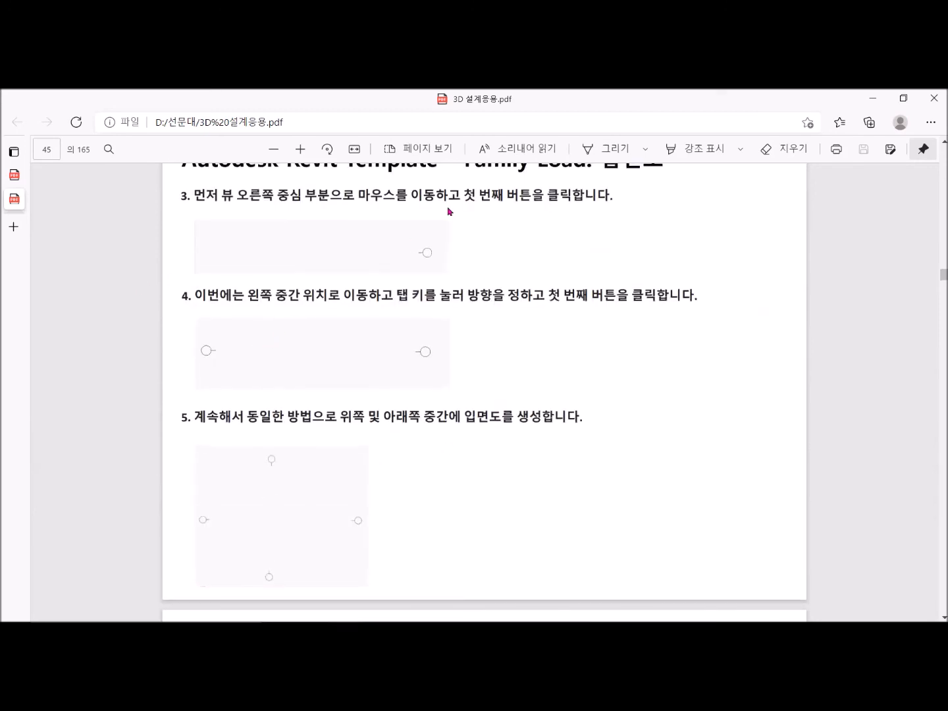
- Switch to Revit and place four elevations (입면도) in the 1F floor plan, one on each side of the grid, all facing inward
{"action": "key", "text": "alt+Tab"}
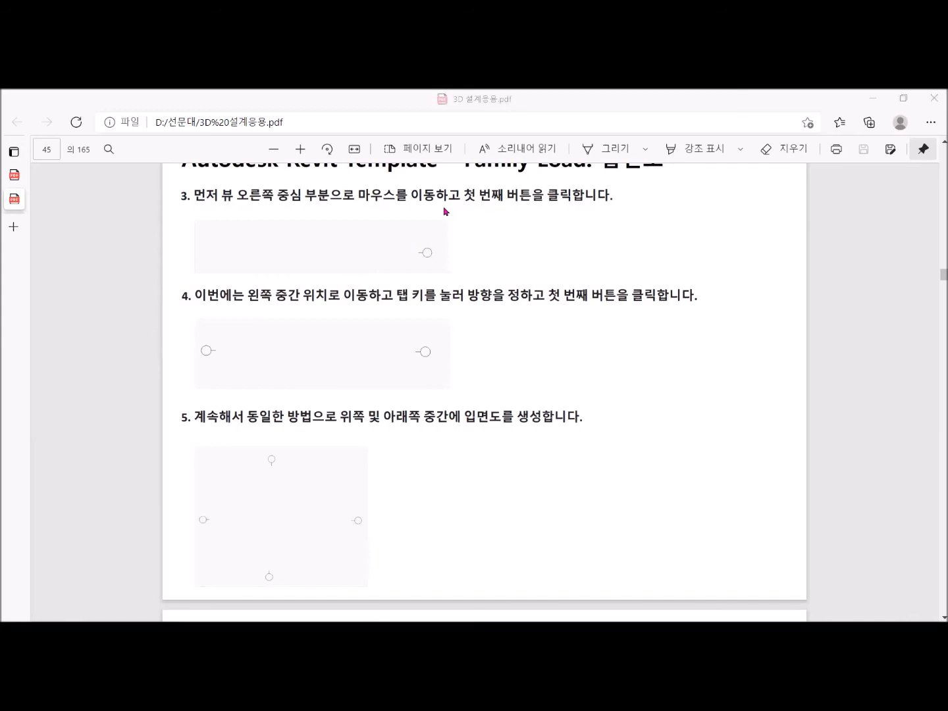
{"action": "scroll", "coordinate": [633, 312], "scroll_direction": "down", "scroll_amount": 1}
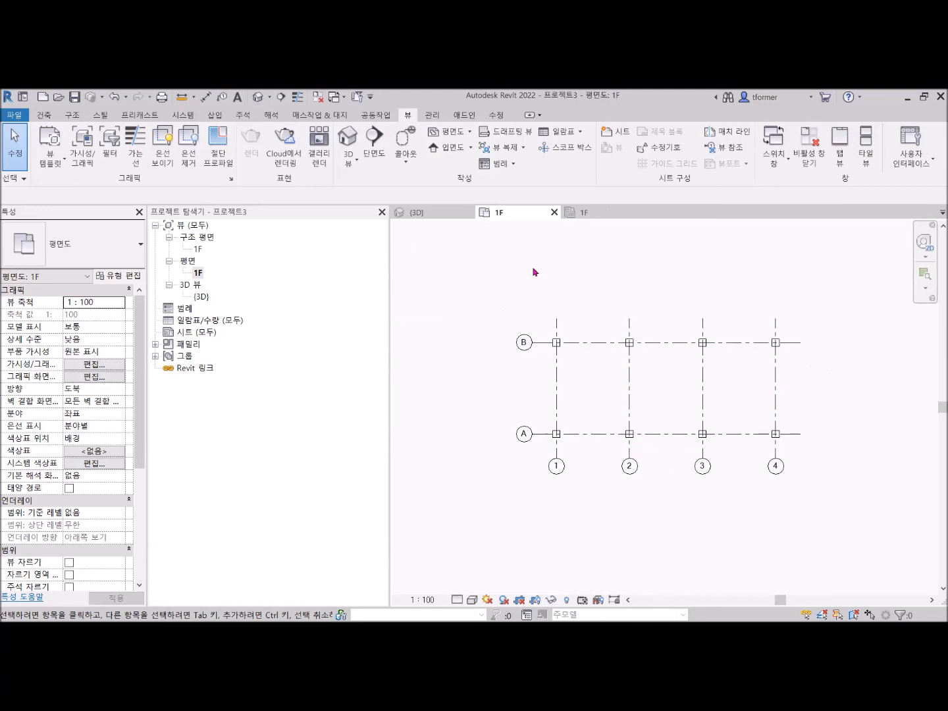
{"action": "left_click", "coordinate": [451, 148]}
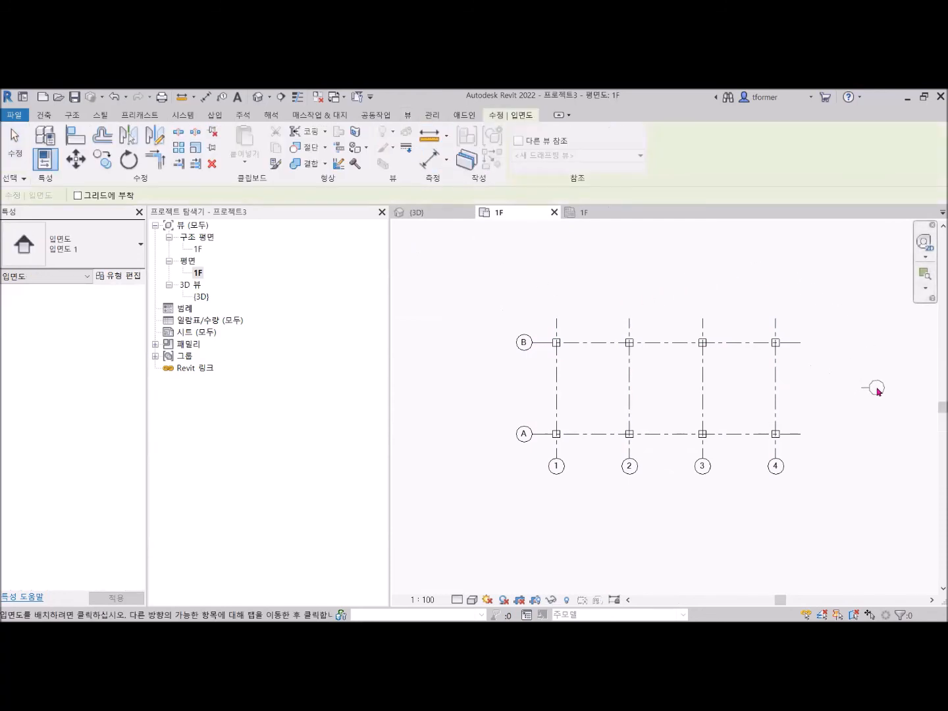
{"action": "left_click", "coordinate": [878, 390]}
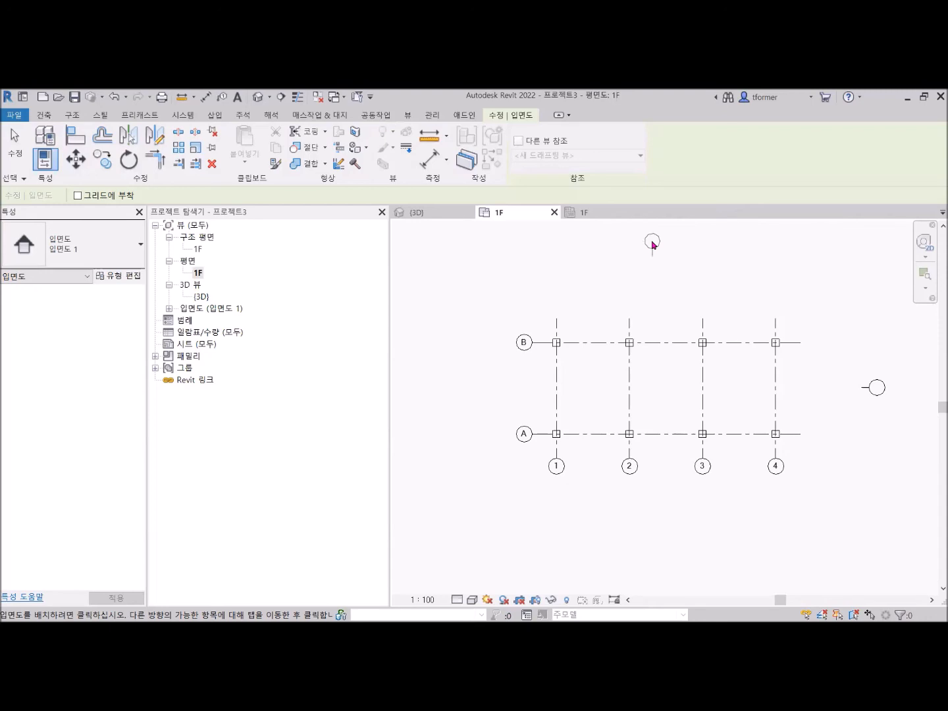
{"action": "left_click", "coordinate": [653, 244]}
{"action": "key", "text": "Tab"}
{"action": "left_click", "coordinate": [660, 572]}
{"action": "left_click", "coordinate": [430, 389]}
{"action": "key", "text": "Escape"}
{"action": "key", "text": "Escape"}
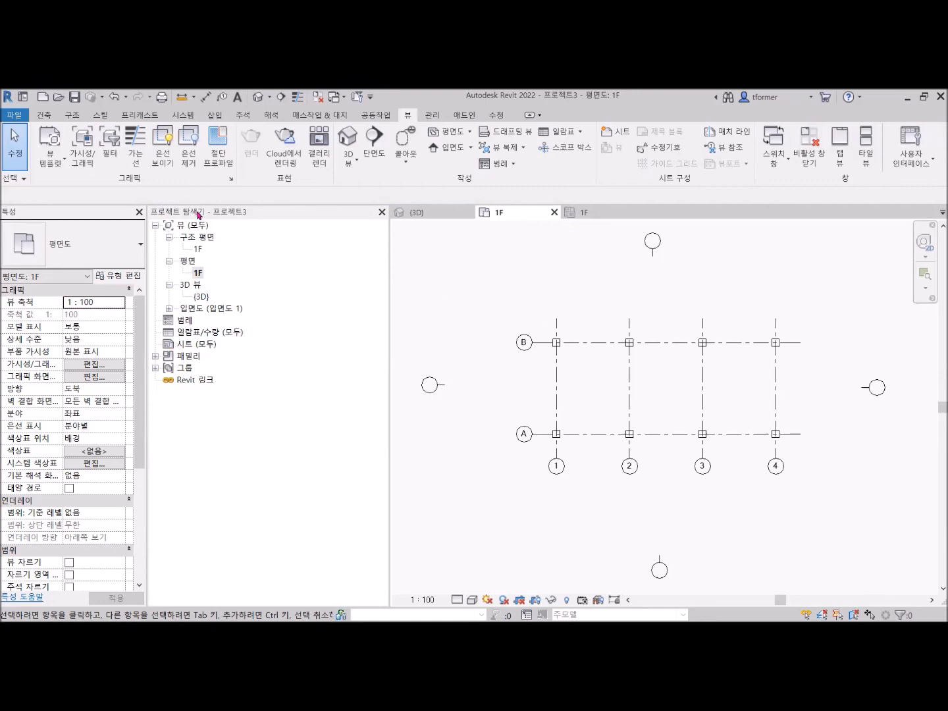
- Expand the 입면도 (입면도 1) category, review the properties of its four views and examine the extent of the elevation above grid B
{"action": "left_click", "coordinate": [169, 309]}
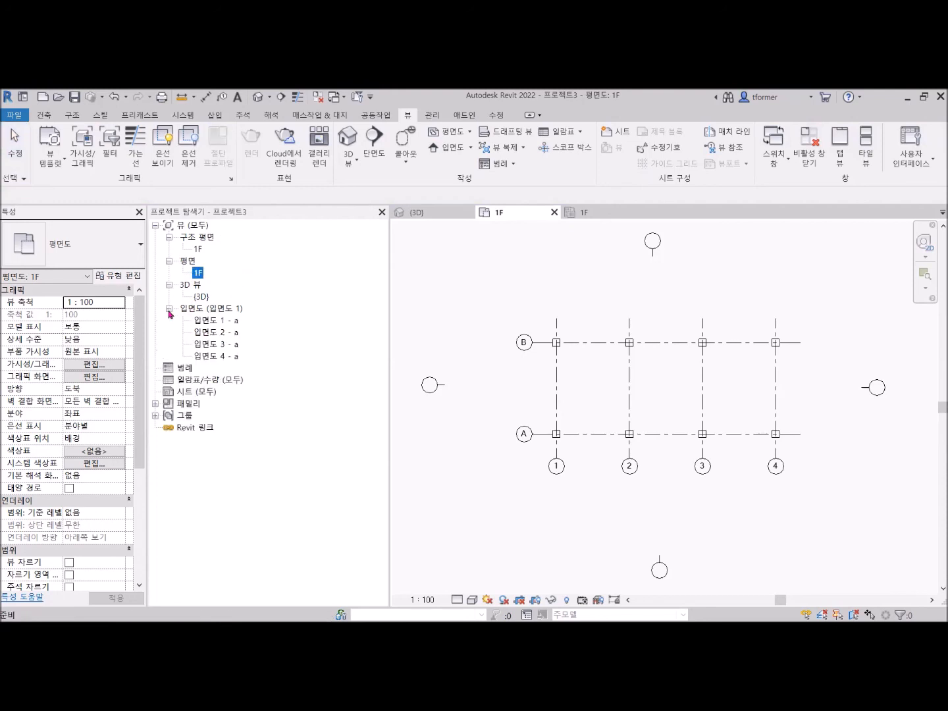
{"action": "left_click", "coordinate": [202, 322]}
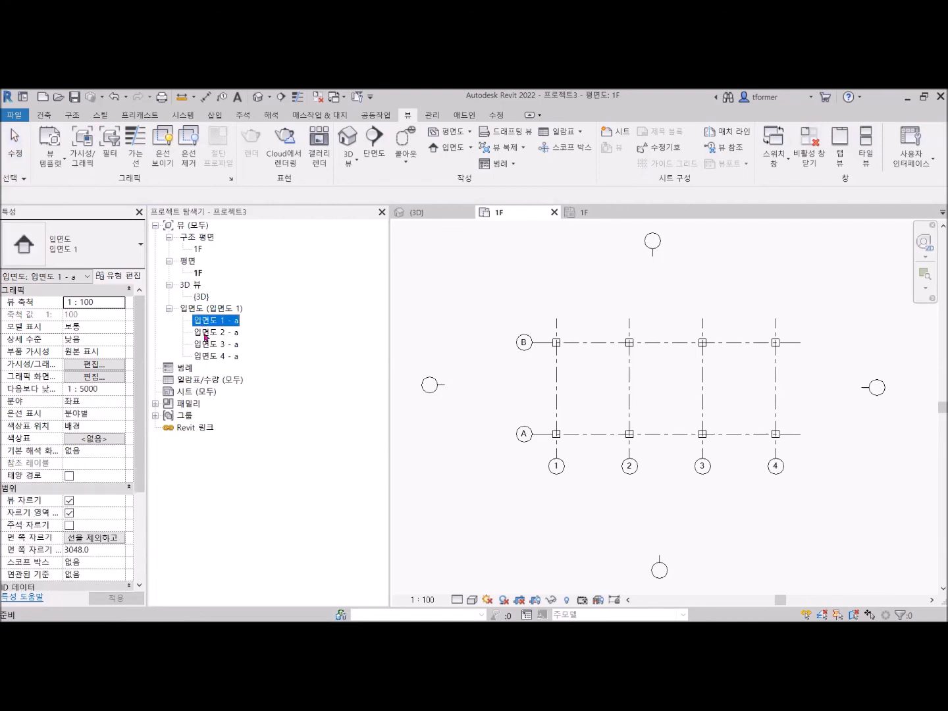
{"action": "left_click", "coordinate": [207, 334]}
{"action": "left_click", "coordinate": [207, 345]}
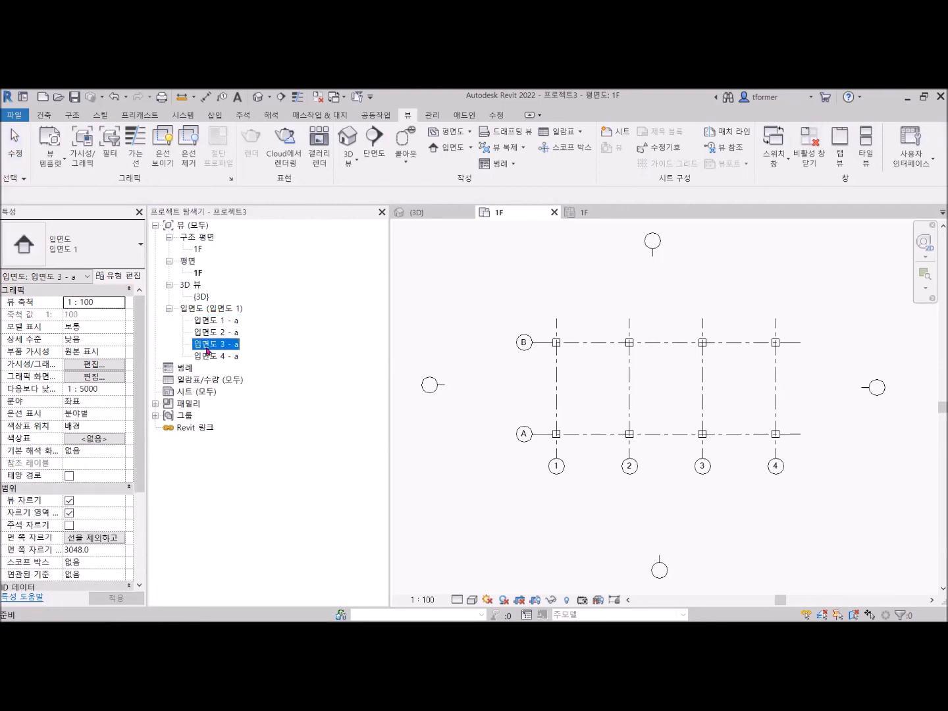
{"action": "left_click", "coordinate": [207, 357]}
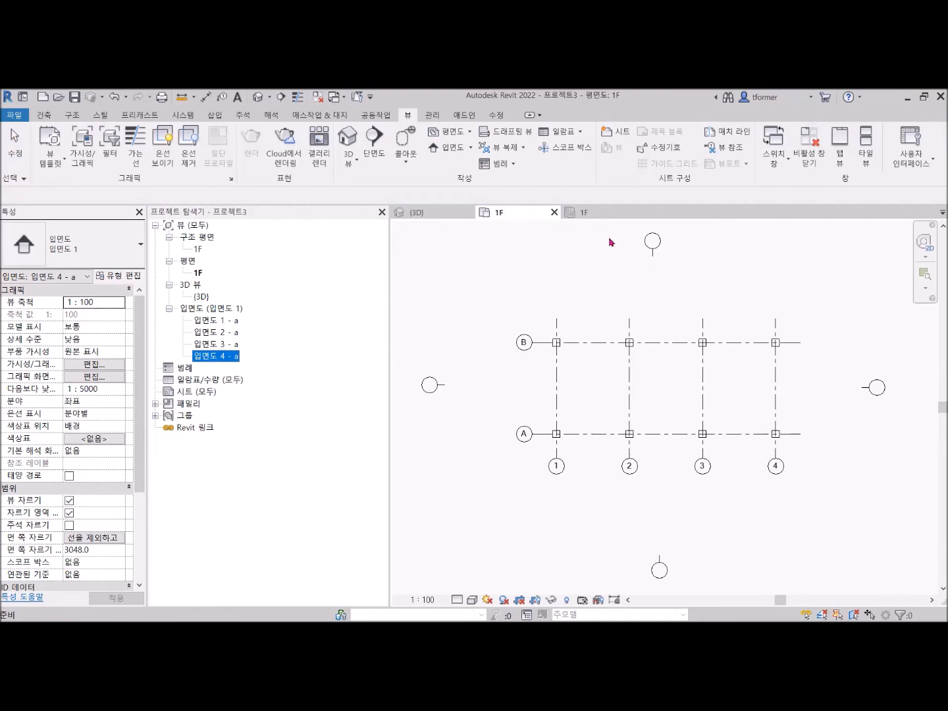
{"action": "left_click", "coordinate": [658, 249]}
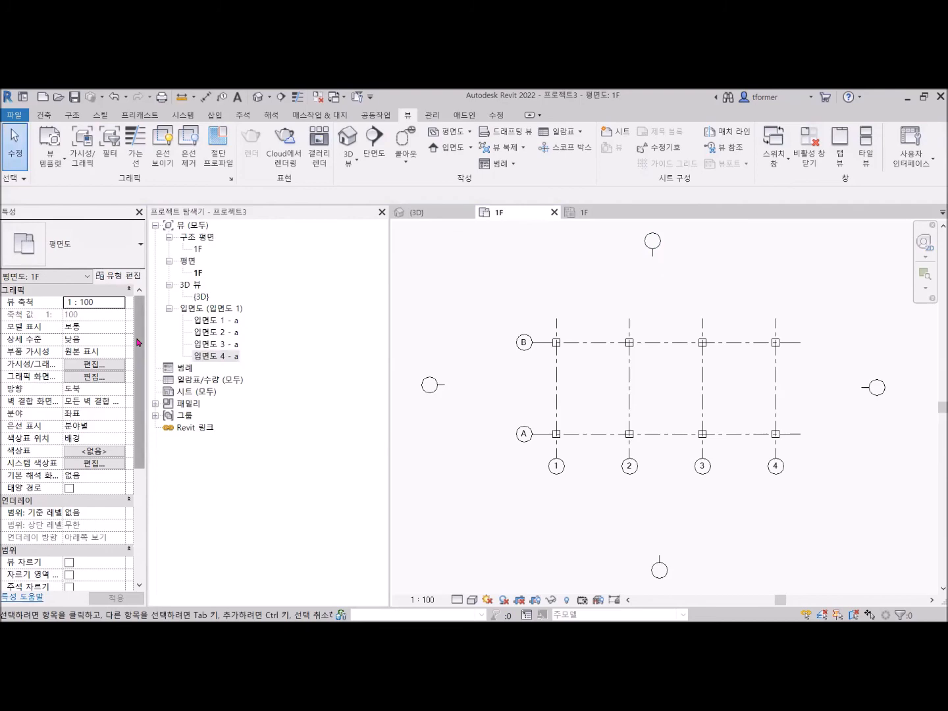
{"action": "scroll", "coordinate": [94, 506], "scroll_direction": "down", "scroll_amount": 5}
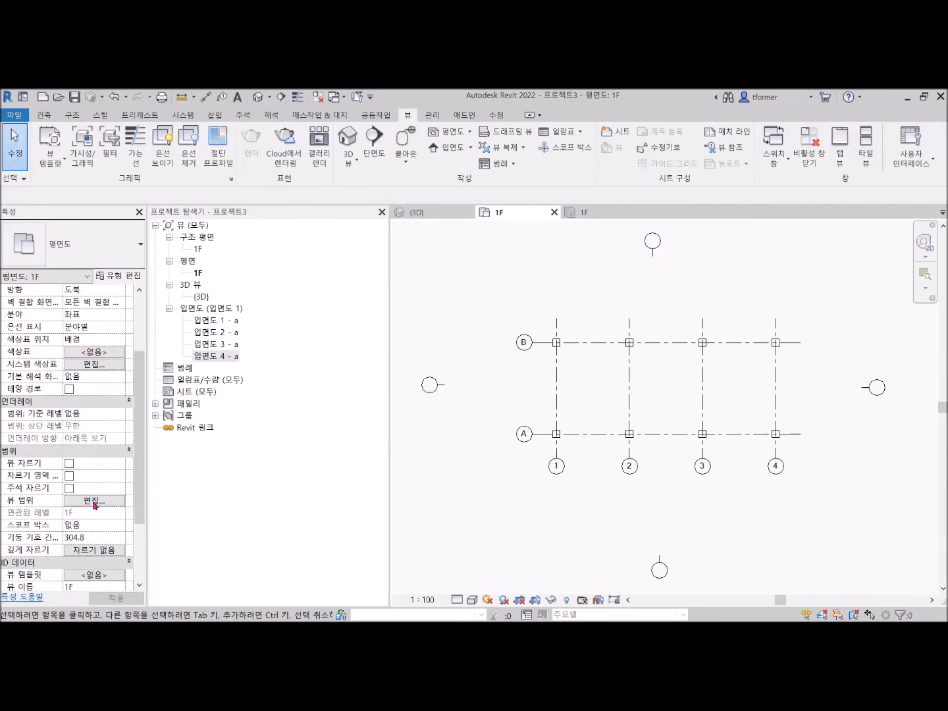
{"action": "left_click", "coordinate": [654, 247]}
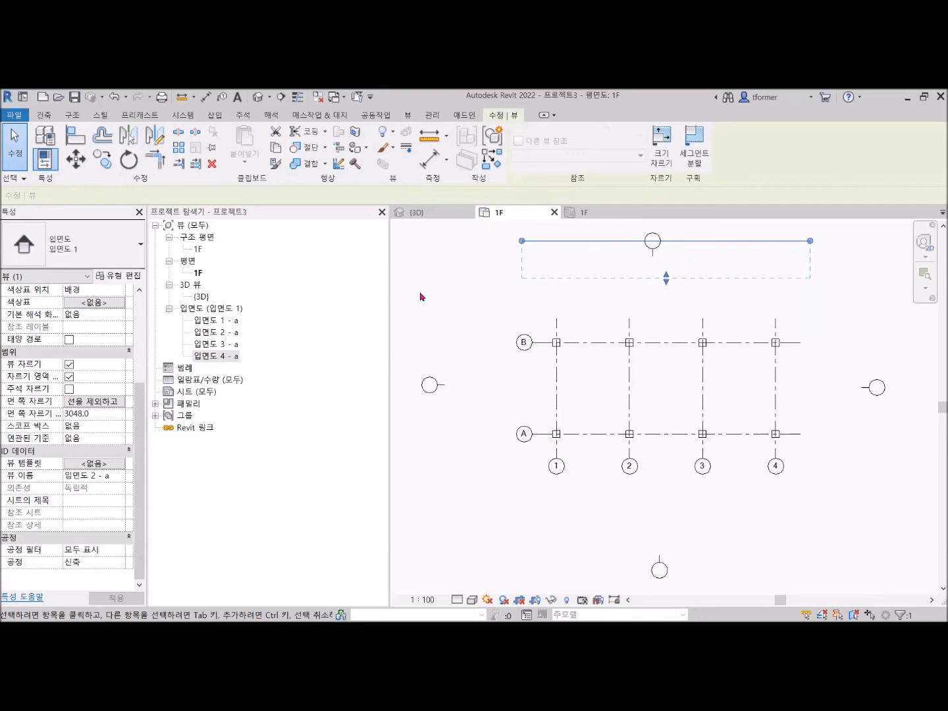
- Open elevation views 입면도 1 - a through 입면도 4 - a and examine their levels and crop regions
{"action": "left_click", "coordinate": [216, 321]}
{"action": "double_click", "coordinate": [216, 321]}
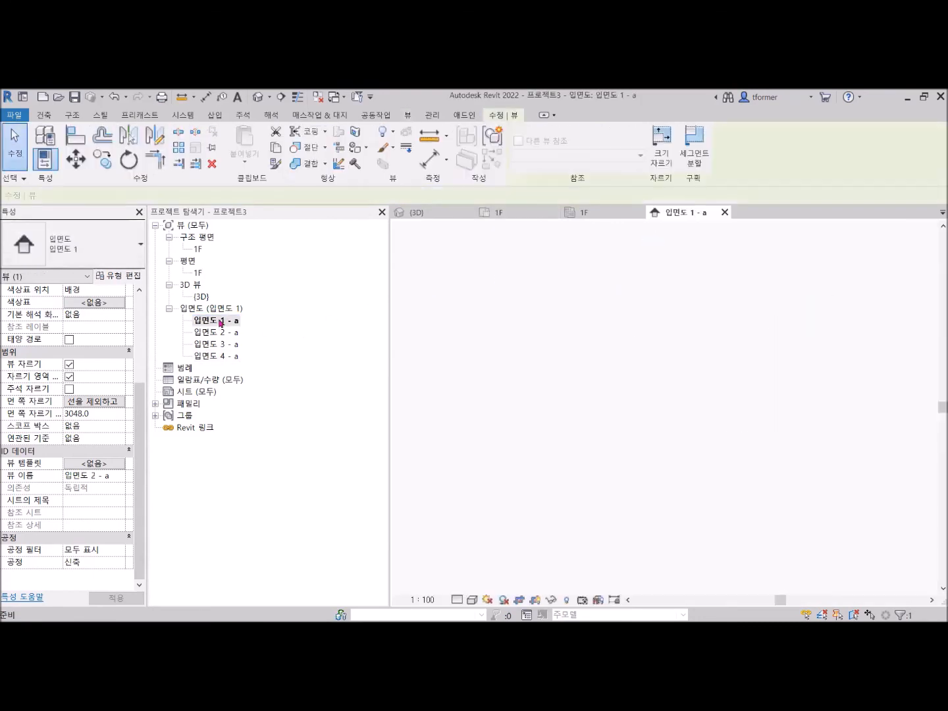
{"action": "double_click", "coordinate": [218, 332]}
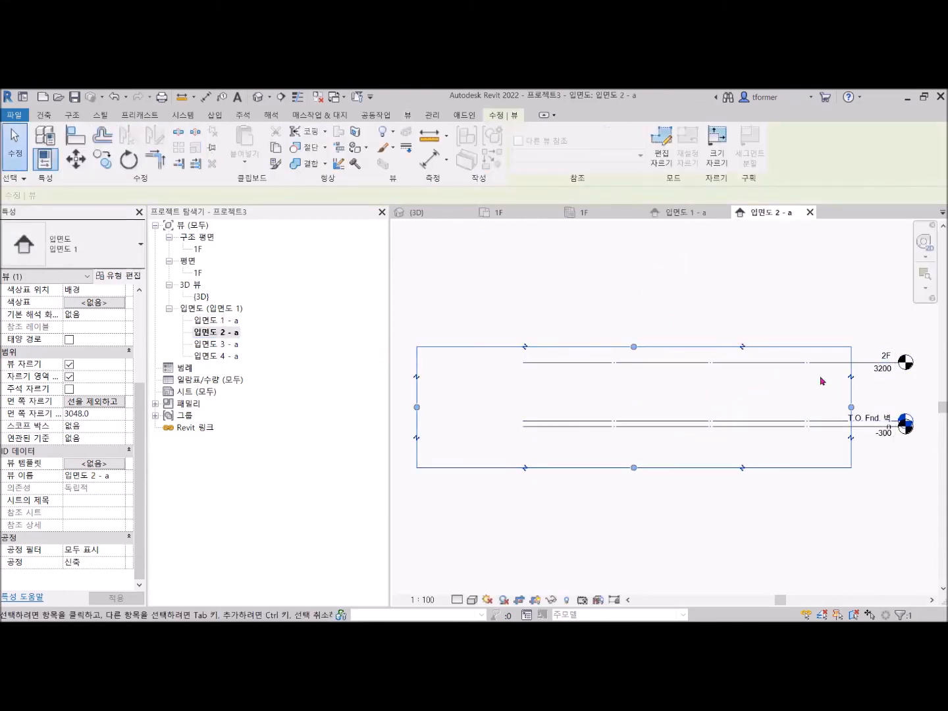
{"action": "left_click", "coordinate": [208, 344]}
{"action": "double_click", "coordinate": [209, 344]}
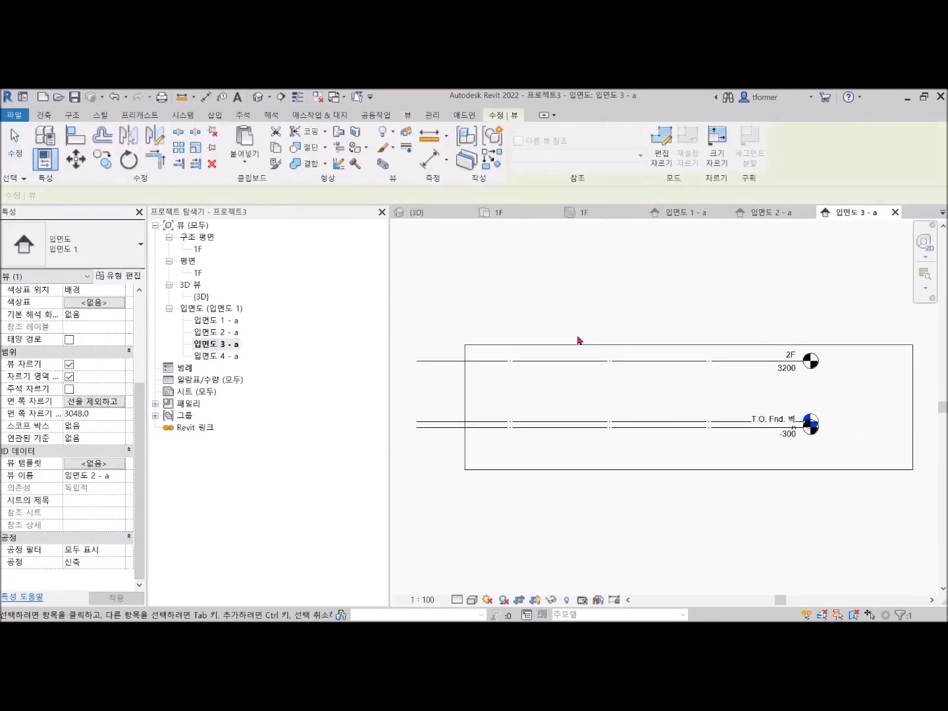
{"action": "double_click", "coordinate": [222, 356]}
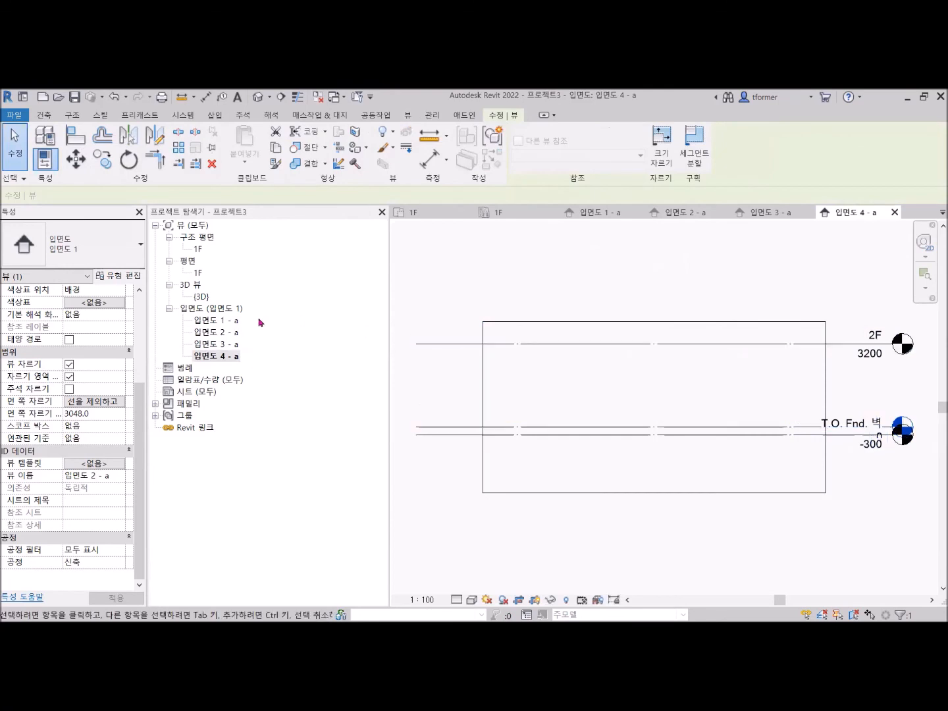
{"action": "double_click", "coordinate": [219, 322]}
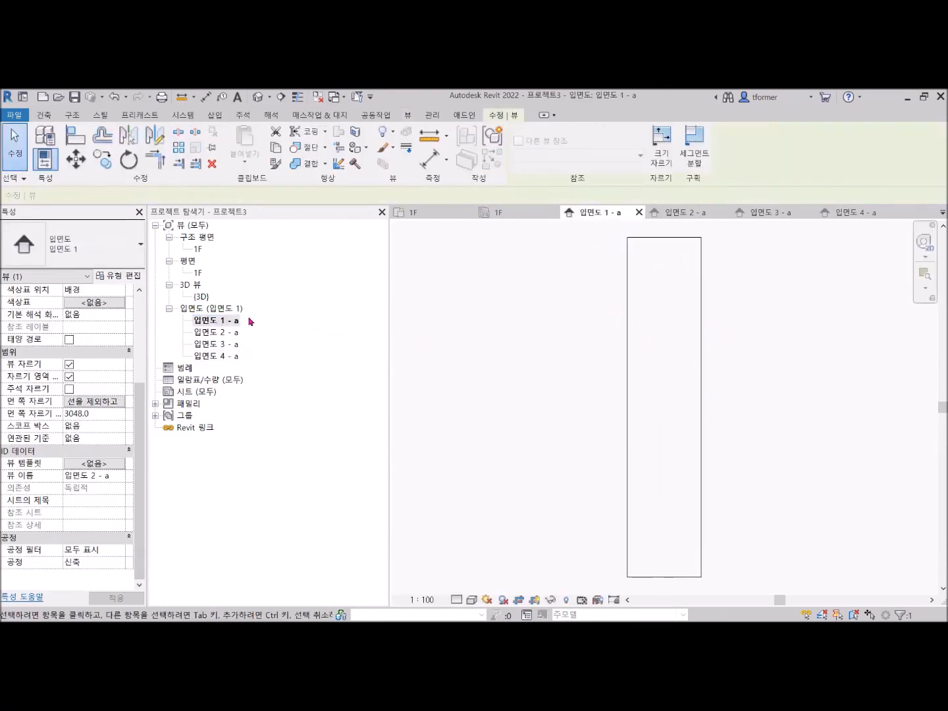
- In the 1F floor plan, extend 입면도 1 - a's view depth to about 31929 past grid 1 and 입면도 4 - a's depth past grid 4
{"action": "double_click", "coordinate": [198, 273]}
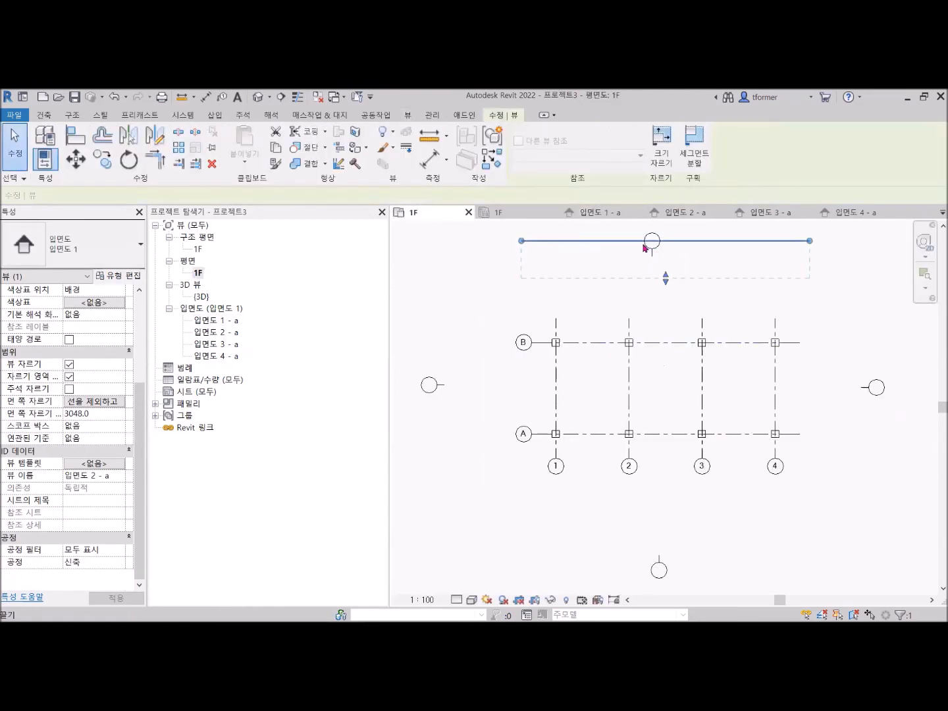
{"action": "left_click", "coordinate": [441, 385]}
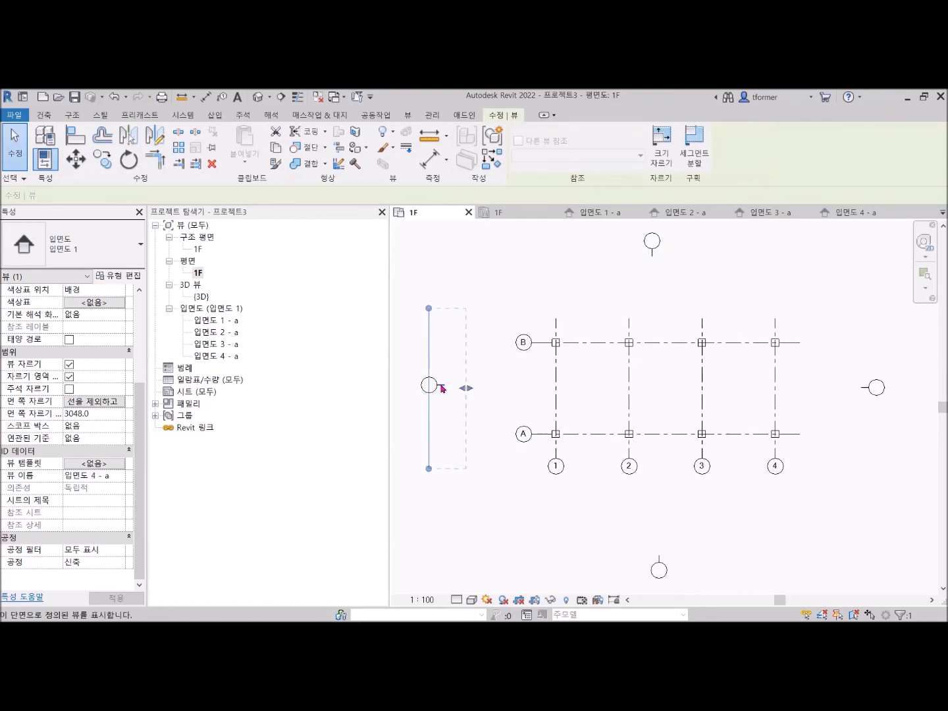
{"action": "left_click", "coordinate": [875, 387]}
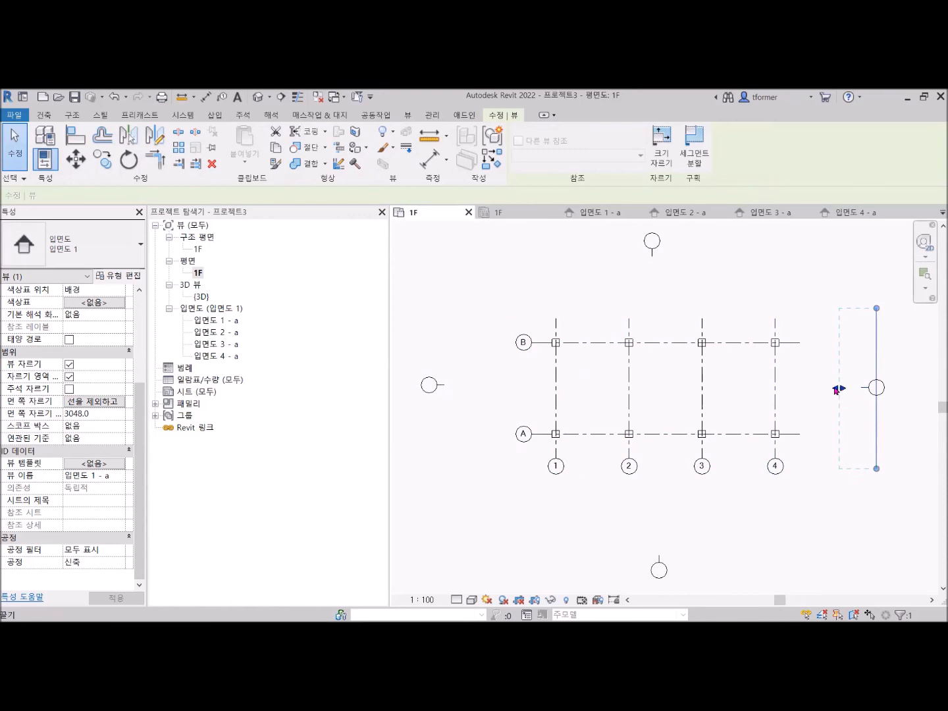
{"action": "left_click_drag", "start_coordinate": [837, 390], "coordinate": [488, 388]}
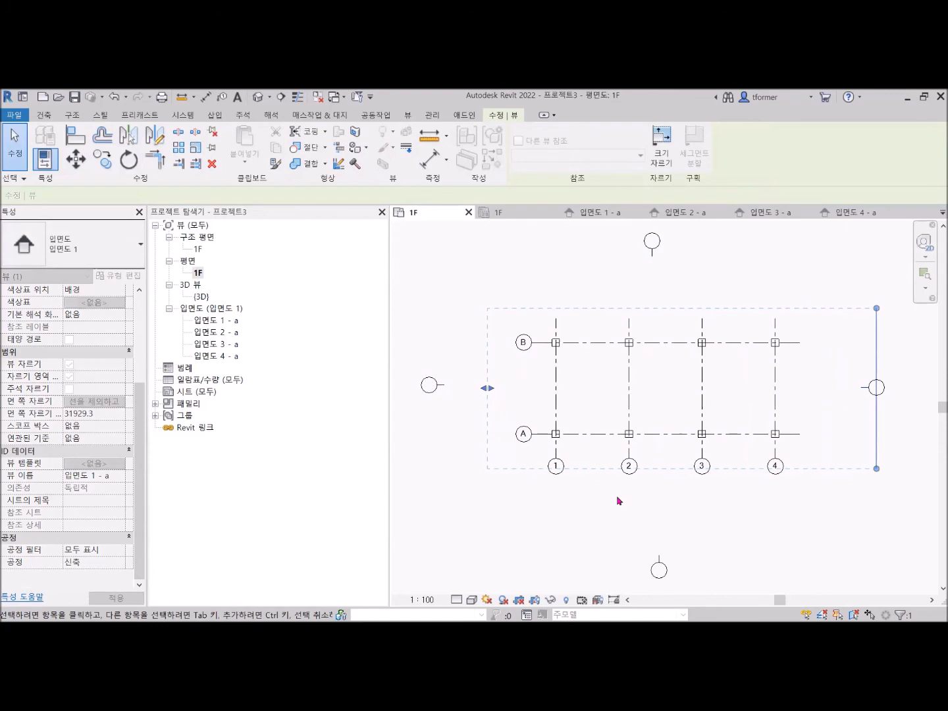
{"action": "left_click", "coordinate": [435, 386]}
{"action": "mouse_move", "coordinate": [467, 391]}
{"action": "left_mouse_down"}
{"action": "mouse_move", "coordinate": [755, 438]}
{"action": "mouse_move", "coordinate": [841, 438]}
{"action": "left_mouse_up"}
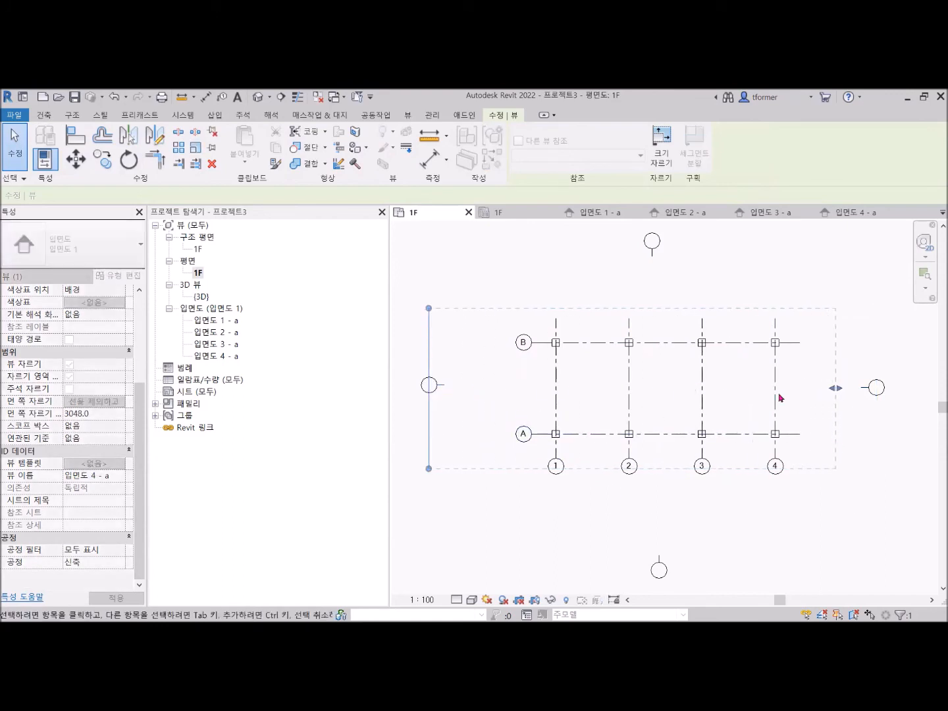
- Extend 입면도 2 - a's view depth to about 22126 past grid A and 입면도 3 - a's depth to about 22289 past grid B
{"action": "left_click", "coordinate": [654, 256]}
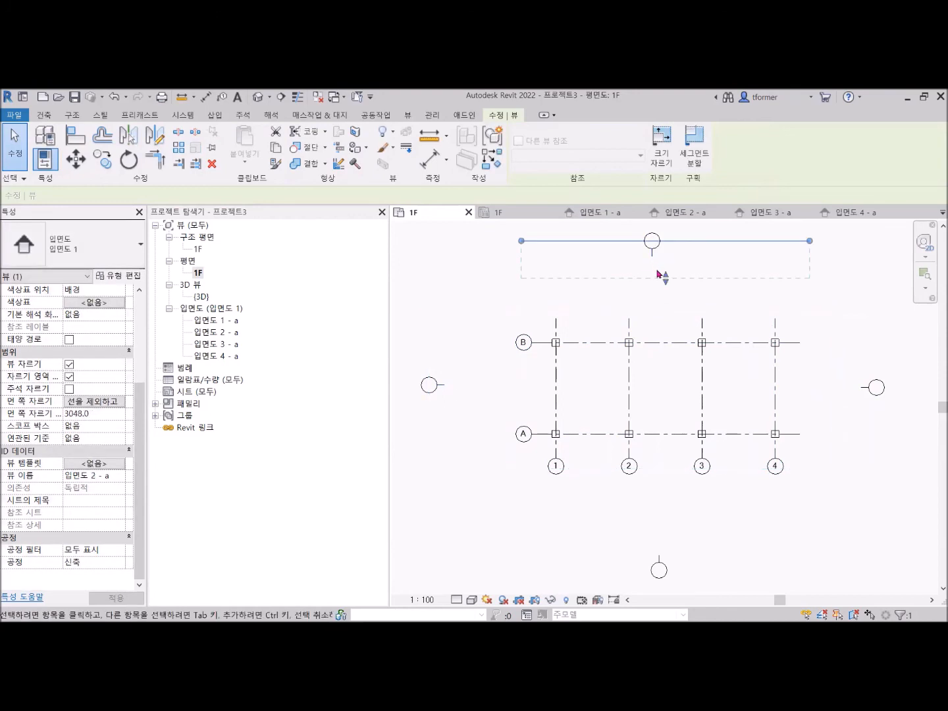
{"action": "left_click_drag", "start_coordinate": [666, 278], "coordinate": [666, 510]}
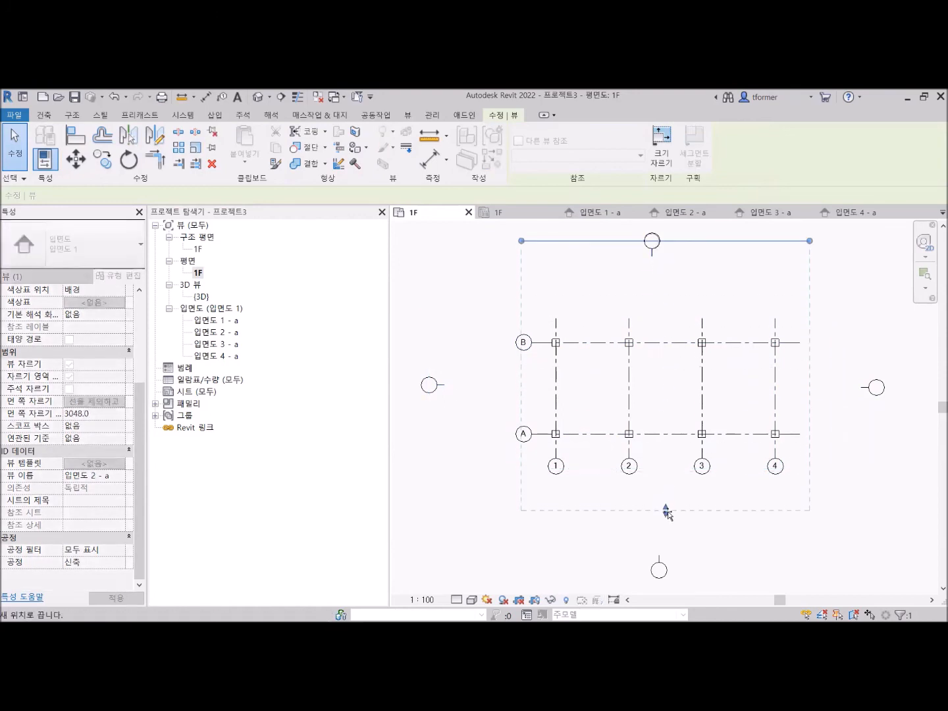
{"action": "left_click", "coordinate": [660, 562]}
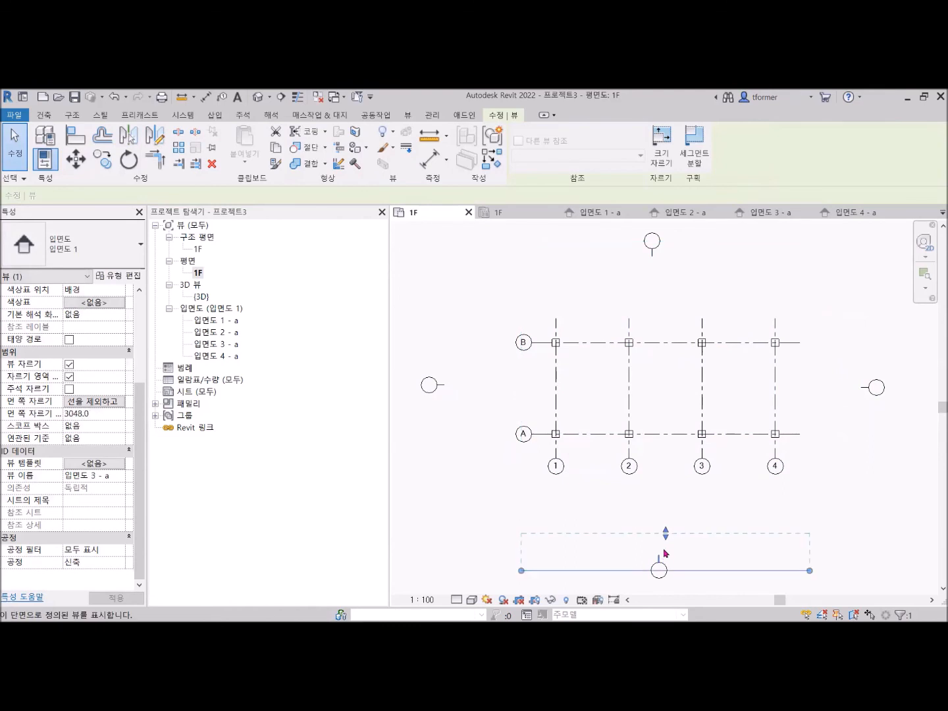
{"action": "left_click_drag", "start_coordinate": [667, 533], "coordinate": [619, 295]}
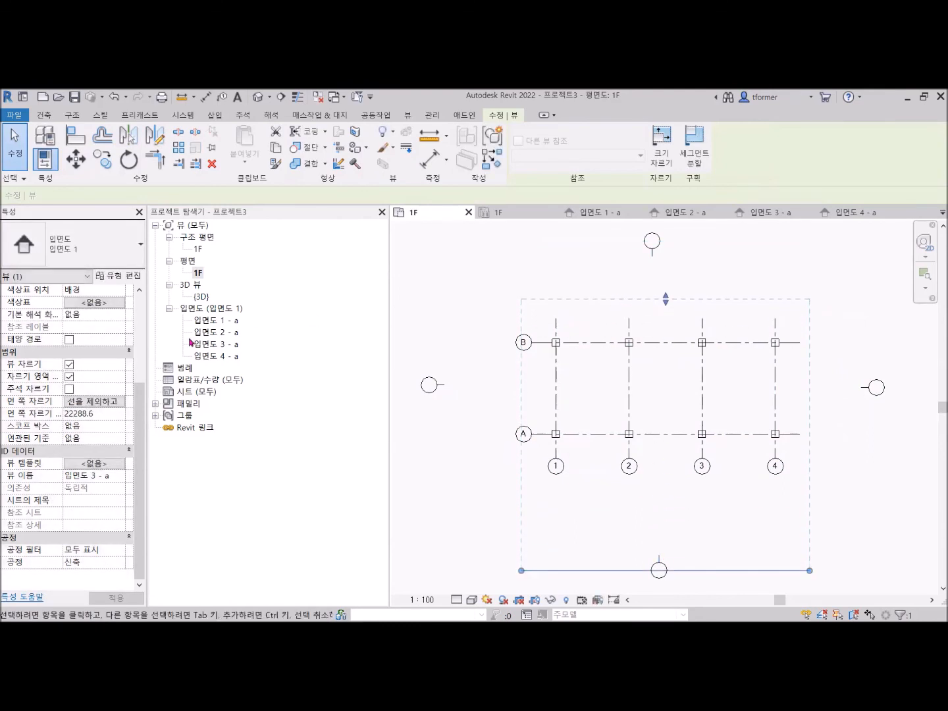
- Check elevation views 입면도 1 - a and 입면도 2 - a, and raise 입면도 3 - a's upper crop edge above the grid bubbles
{"action": "double_click", "coordinate": [207, 321]}
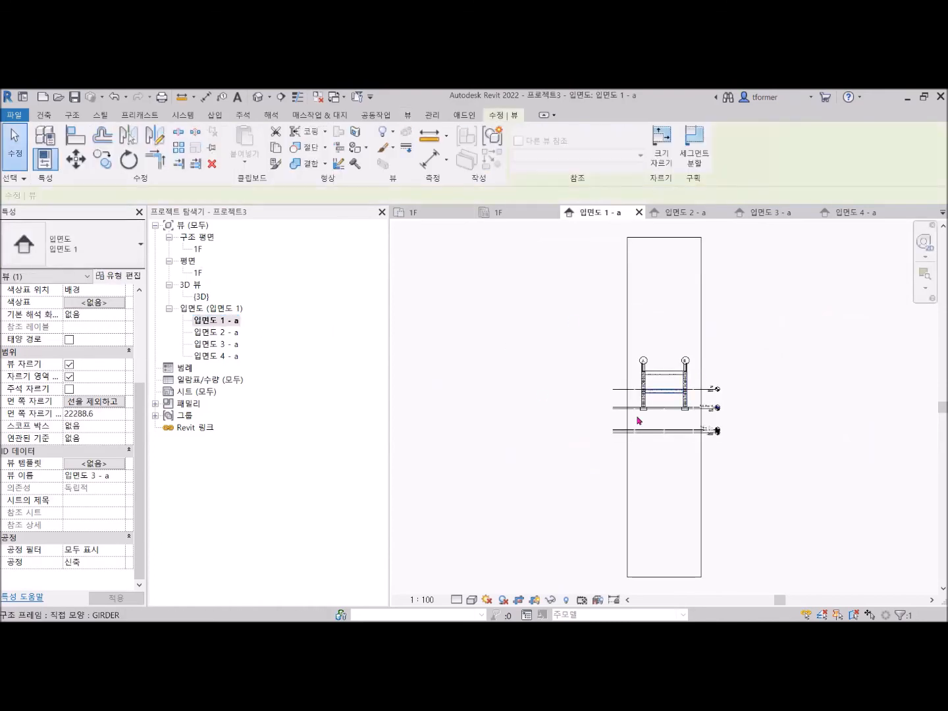
{"action": "double_click", "coordinate": [205, 334]}
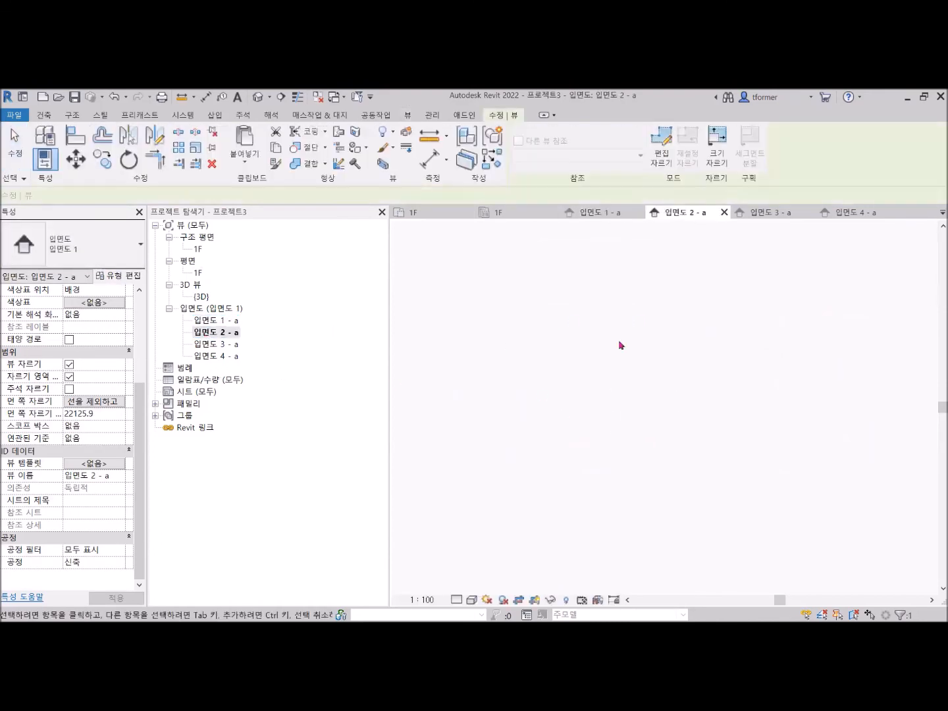
{"action": "double_click", "coordinate": [218, 344]}
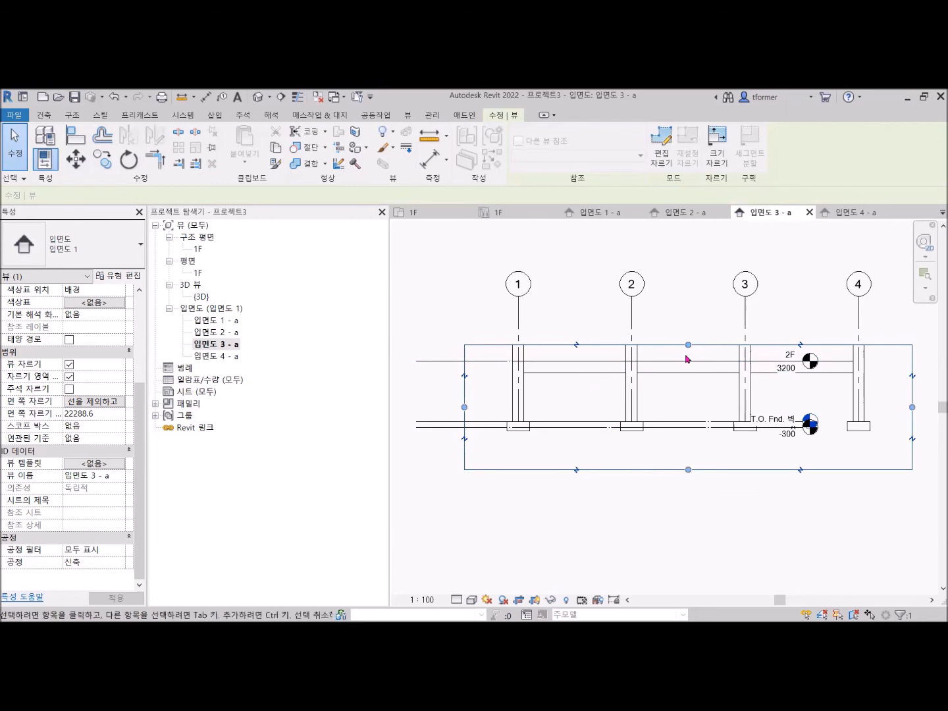
{"action": "left_click_drag", "start_coordinate": [688, 345], "coordinate": [678, 234]}
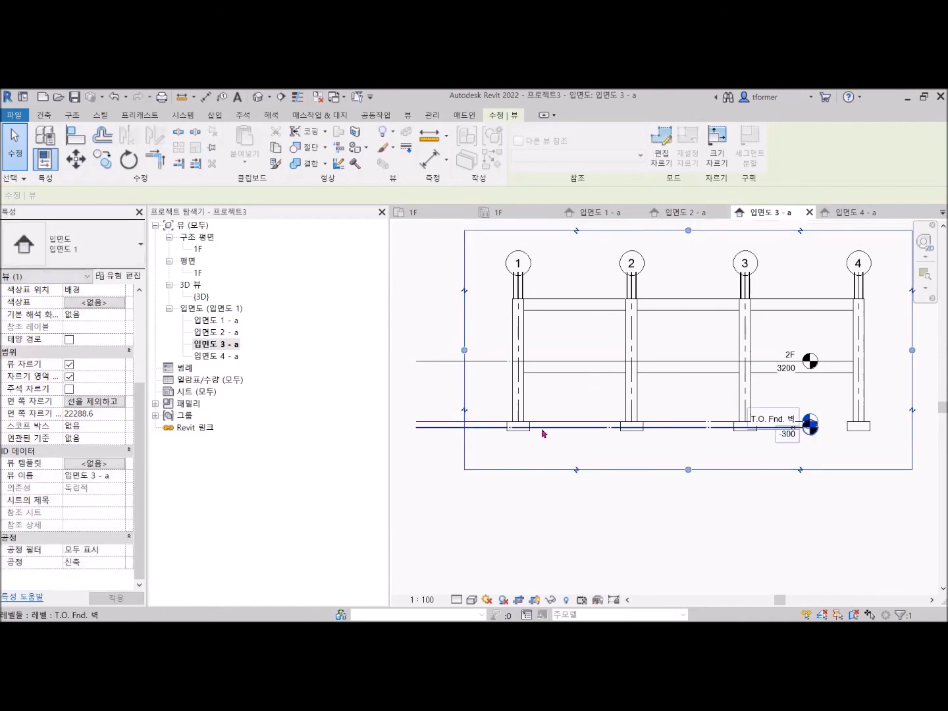
- Try moving 입면도 3 - a's crop edge beside grid 1 outward and back in to the grid 1 columns
{"action": "scroll", "coordinate": [544, 435], "scroll_direction": "down", "scroll_amount": 2}
{"action": "left_click", "coordinate": [484, 371]}
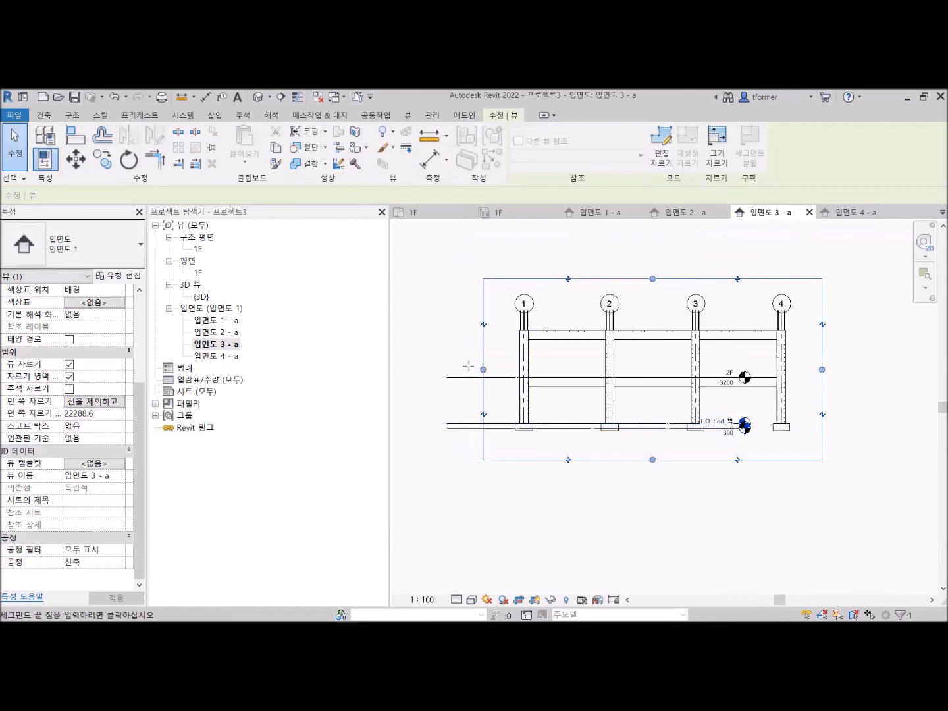
{"action": "left_click", "coordinate": [422, 367]}
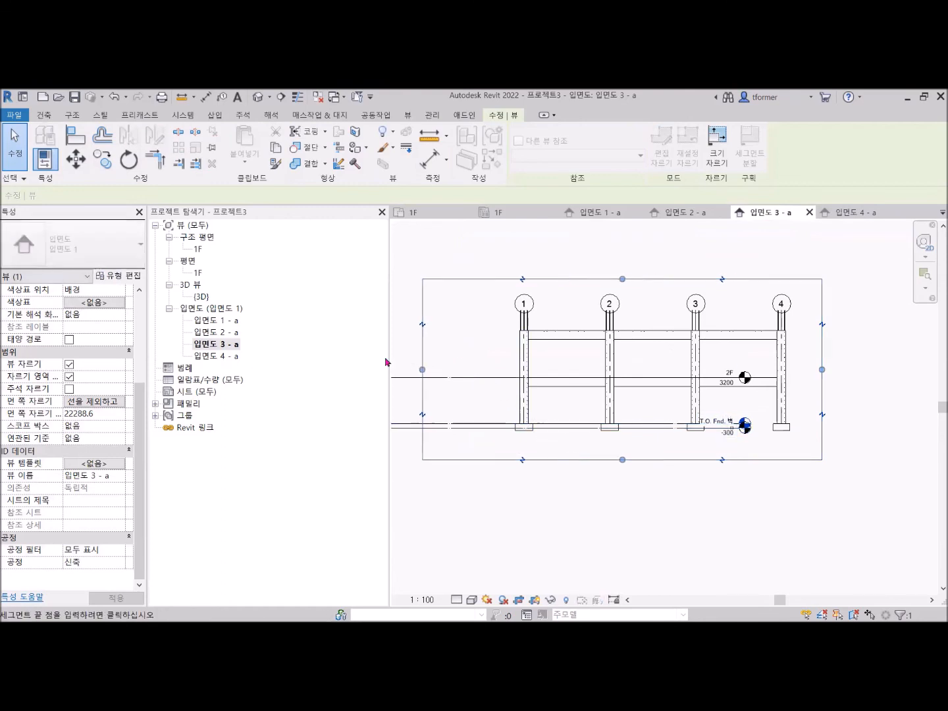
{"action": "left_click_drag", "start_coordinate": [386, 362], "coordinate": [538, 373]}
{"action": "scroll", "coordinate": [538, 373], "scroll_direction": "down", "scroll_amount": 2}
{"action": "middle_click_drag", "start_coordinate": [546, 378], "coordinate": [621, 372]}
{"action": "left_click_drag", "start_coordinate": [538, 373], "coordinate": [603, 362]}
{"action": "left_click", "coordinate": [615, 365]}
{"action": "scroll", "coordinate": [590, 365], "scroll_direction": "up", "scroll_amount": 2}
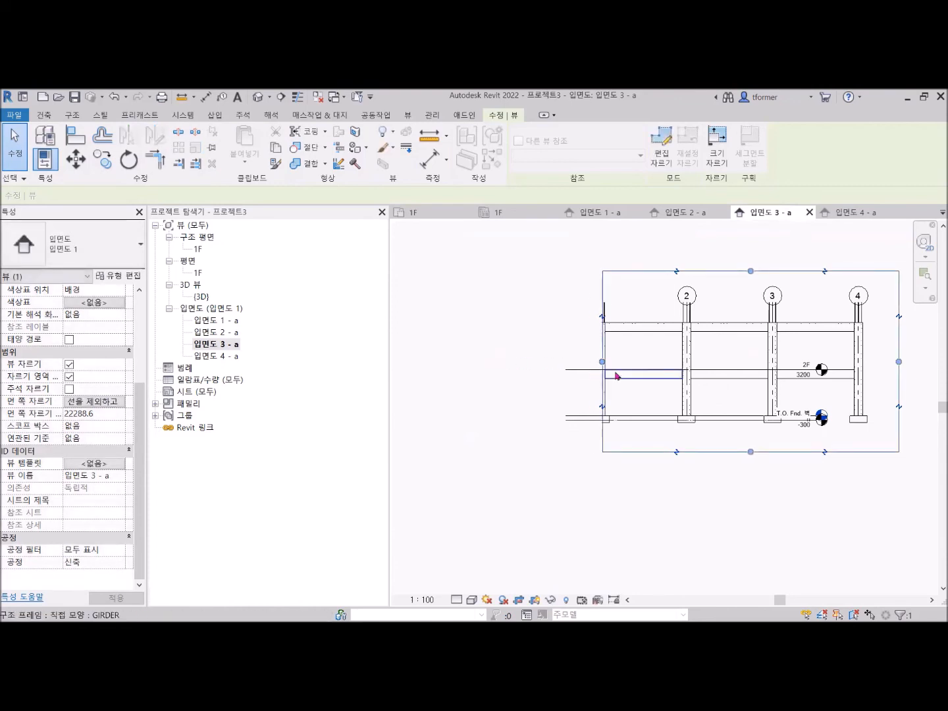
- Widen 입면도 3 - a's crop region well beyond grid 1 on the side away from grid 2
{"action": "left_click_drag", "start_coordinate": [602, 363], "coordinate": [356, 367]}
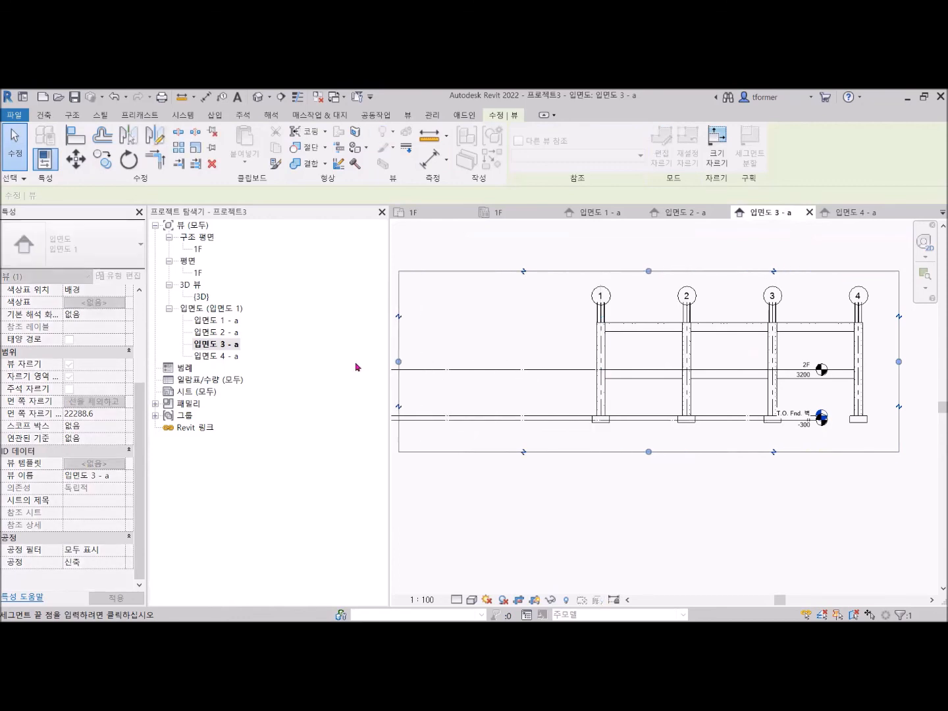
{"action": "left_click_drag", "start_coordinate": [417, 375], "coordinate": [416, 375]}
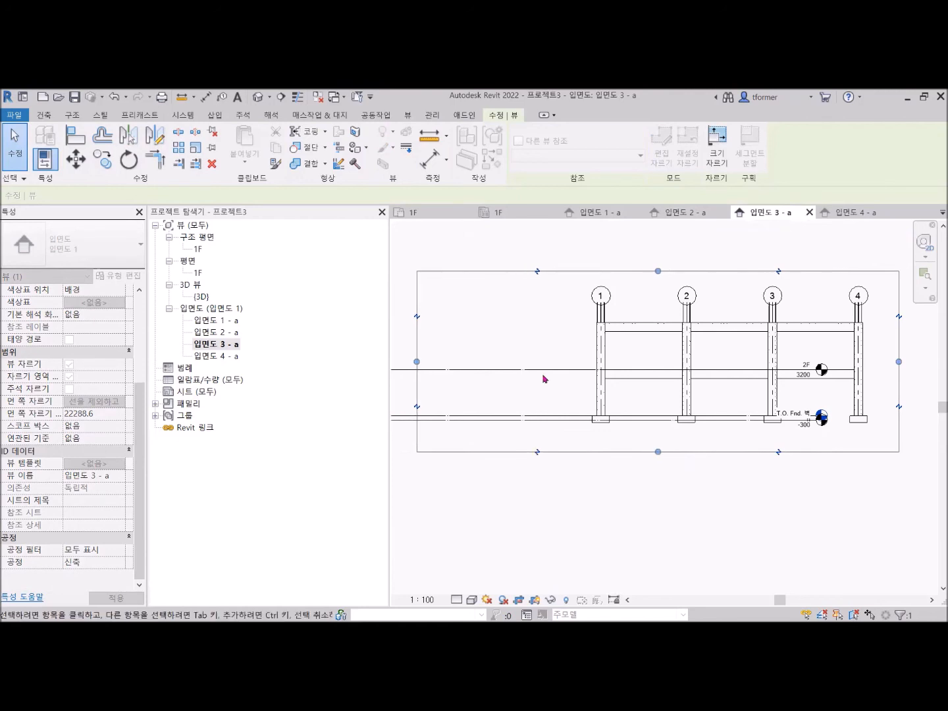
{"action": "scroll", "coordinate": [543, 377], "scroll_direction": "down", "scroll_amount": 2}
{"action": "left_click_drag", "start_coordinate": [459, 367], "coordinate": [436, 363]}
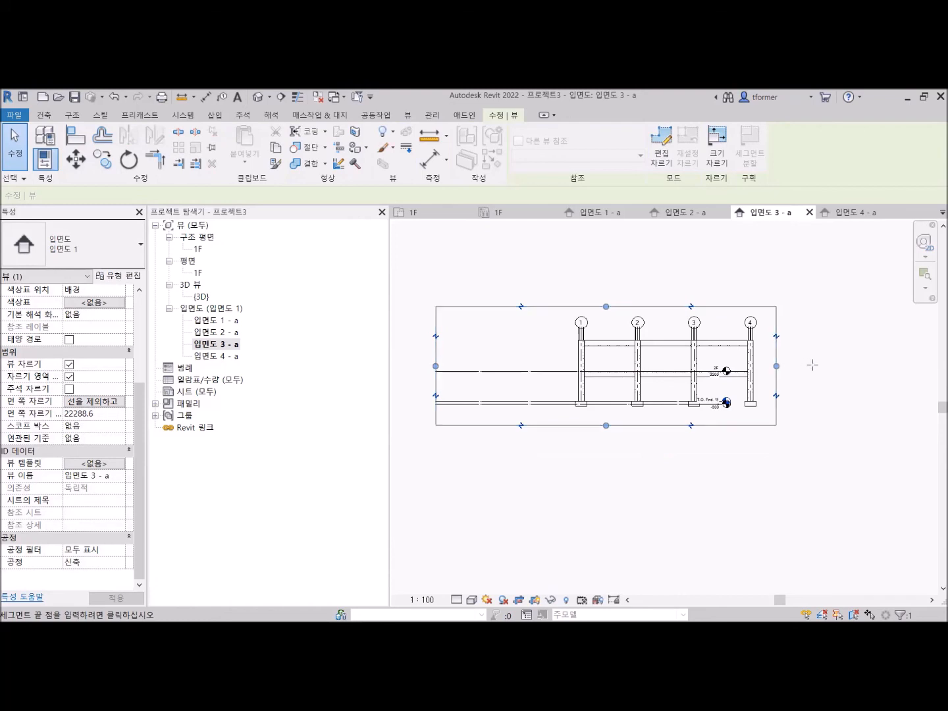
- Hide the T.O. Fnd. 벽 level at -300 in 입면도 3 - a by element
{"action": "scroll", "coordinate": [710, 405], "scroll_direction": "up", "scroll_amount": 2}
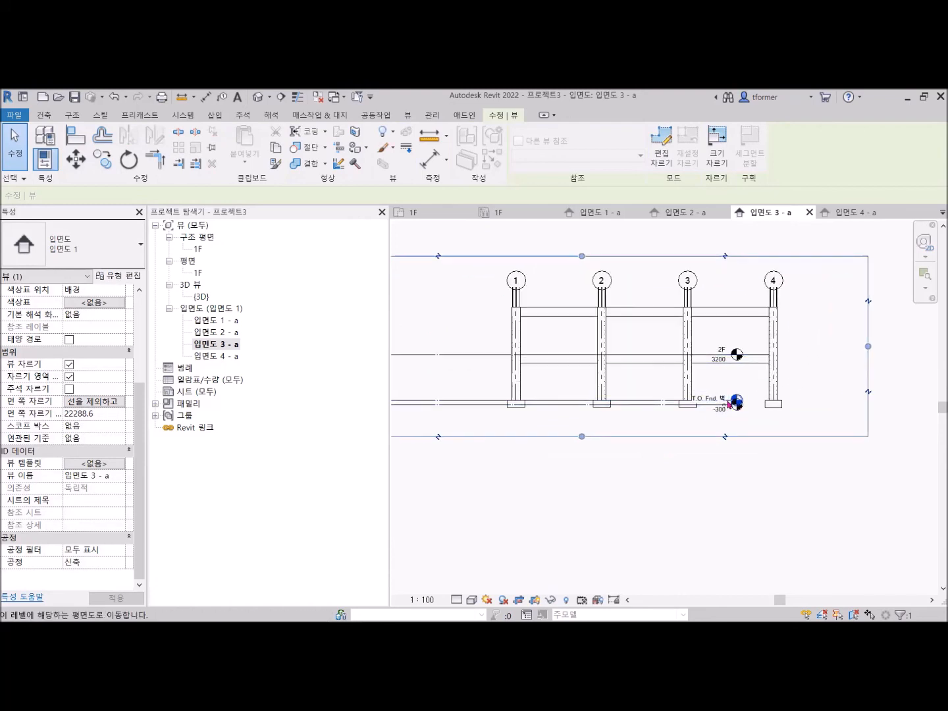
{"action": "scroll", "coordinate": [727, 399], "scroll_direction": "down", "scroll_amount": 1}
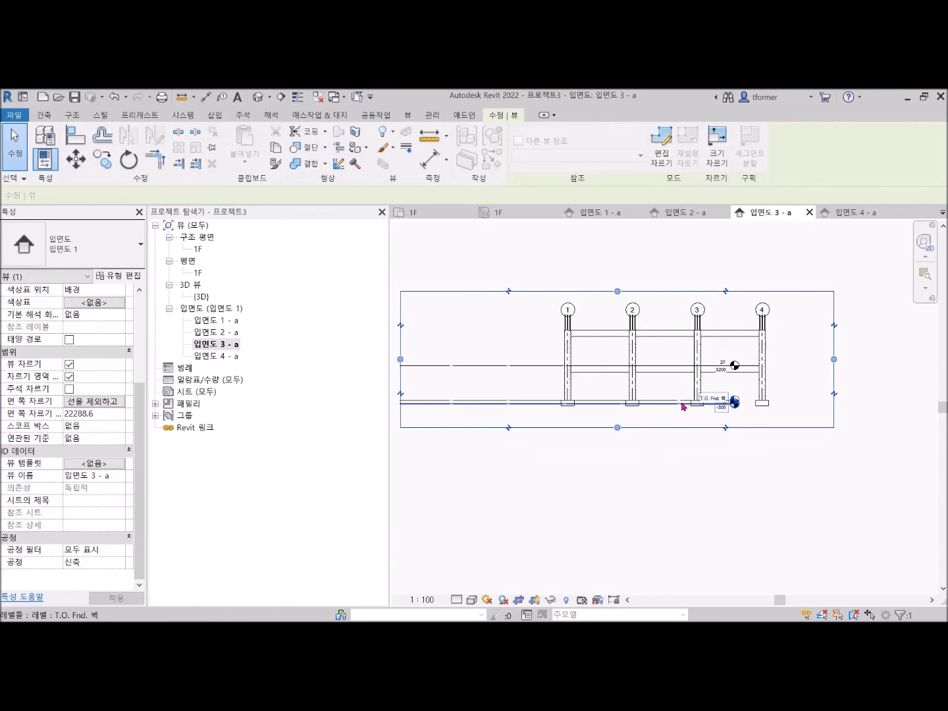
{"action": "scroll", "coordinate": [685, 413], "scroll_direction": "up", "scroll_amount": 2}
{"action": "scroll", "coordinate": [684, 407], "scroll_direction": "up", "scroll_amount": 2}
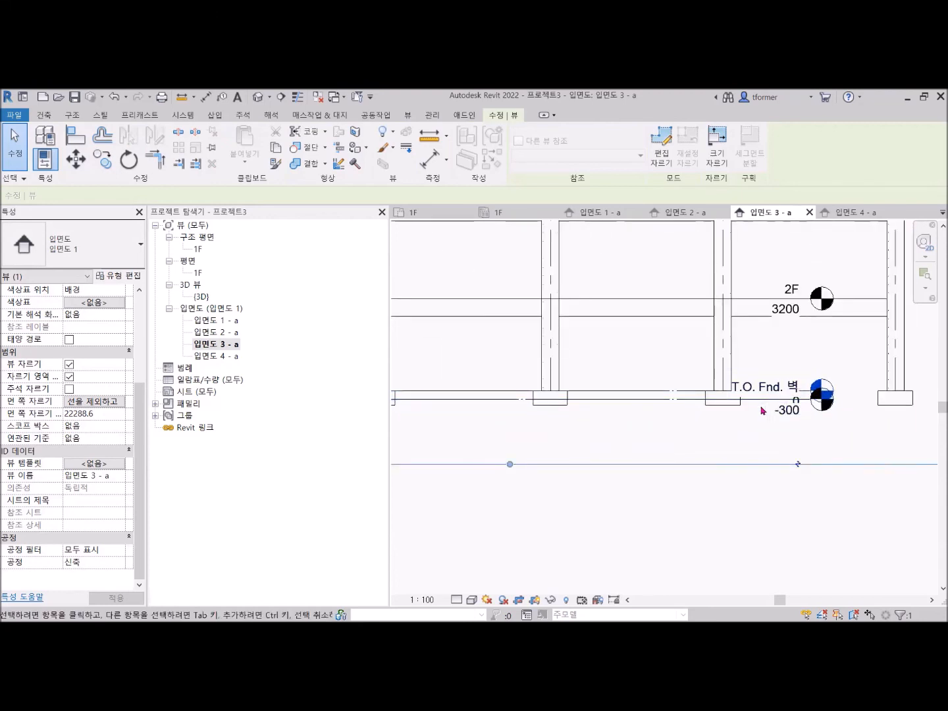
{"action": "left_click", "coordinate": [755, 387]}
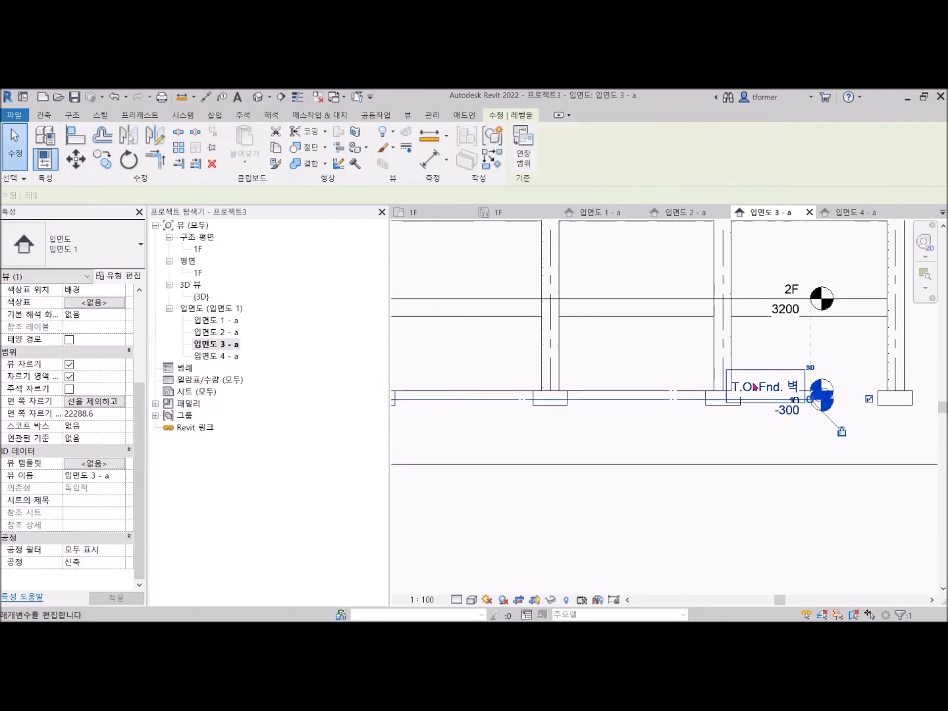
{"action": "right_click", "coordinate": [757, 326]}
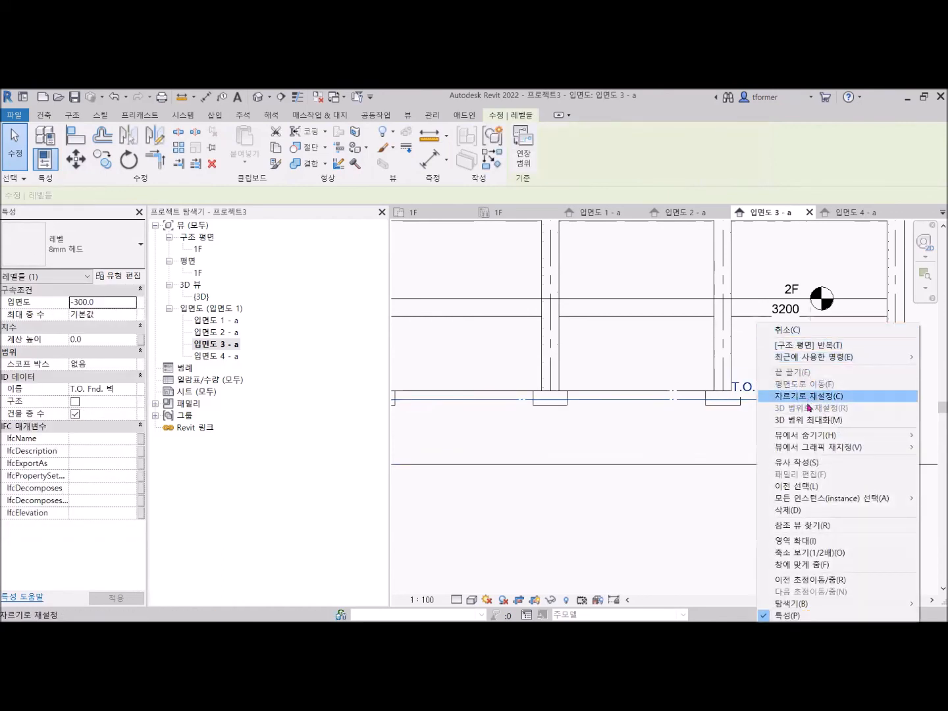
{"action": "mouse_move", "coordinate": [816, 436]}
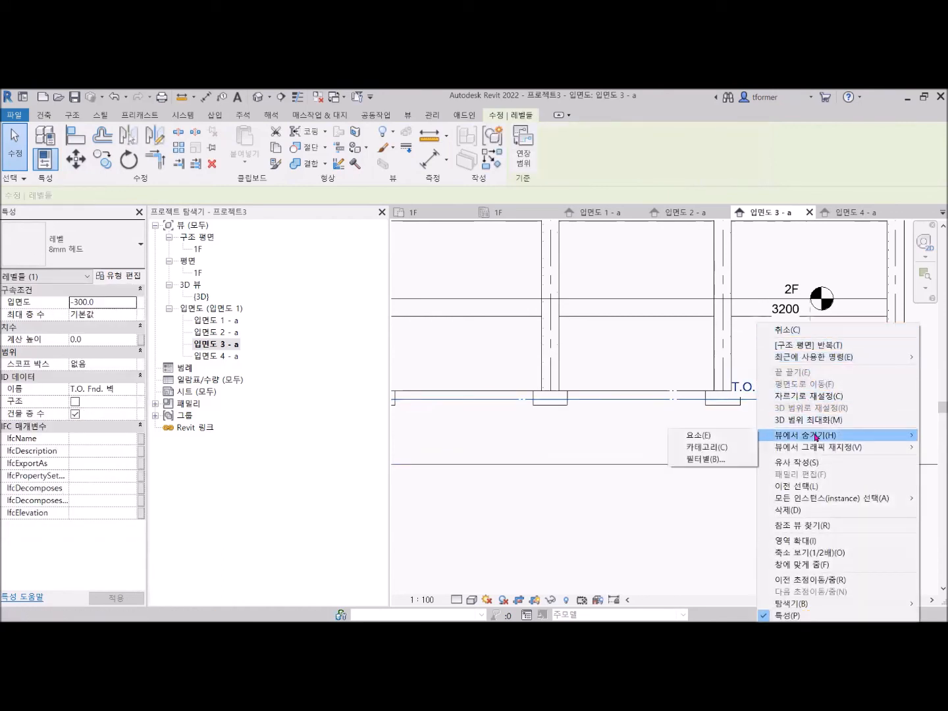
{"action": "left_click", "coordinate": [749, 434]}
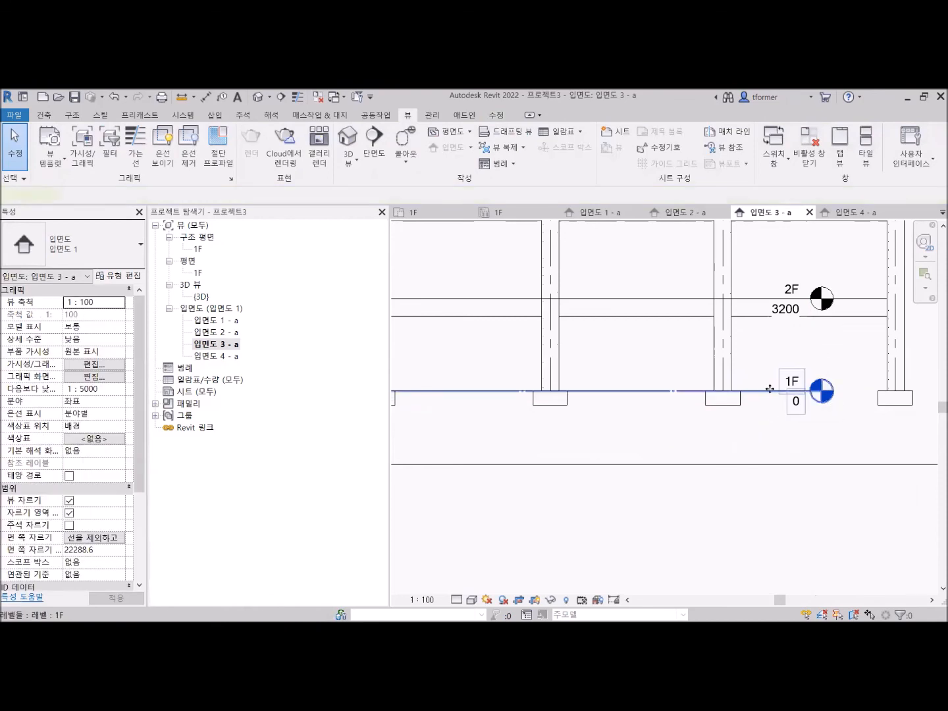
- Move the 1F level's head outward past grid 4 and shorten its opposite end to just outside grid 1
{"action": "left_click", "coordinate": [772, 393]}
{"action": "scroll", "coordinate": [798, 417], "scroll_direction": "down", "scroll_amount": 2}
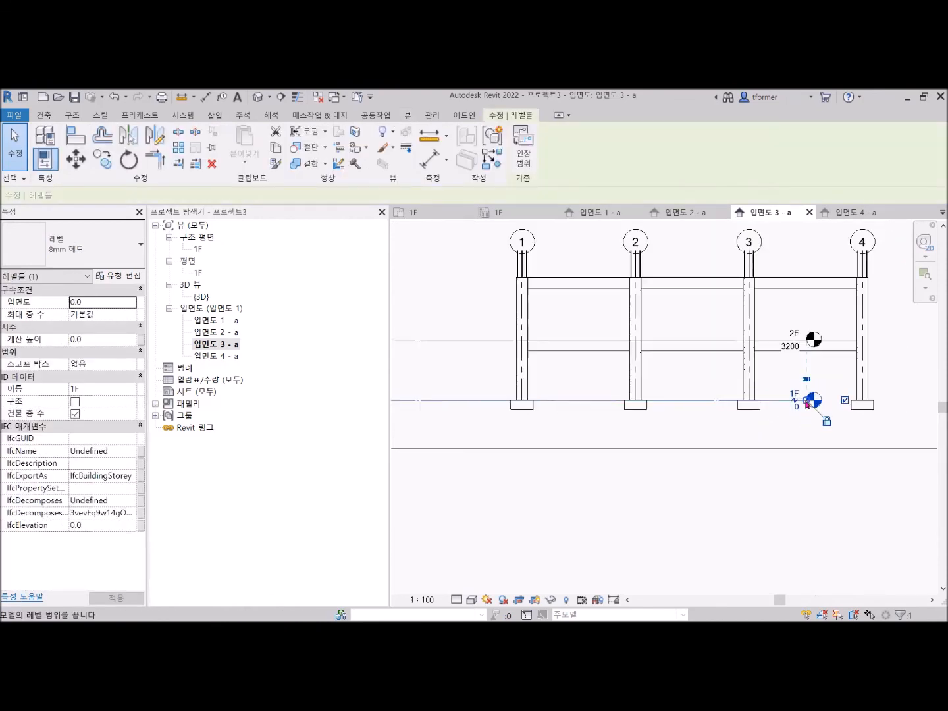
{"action": "left_click_drag", "start_coordinate": [809, 403], "coordinate": [925, 399]}
{"action": "scroll", "coordinate": [757, 383], "scroll_direction": "down", "scroll_amount": 2}
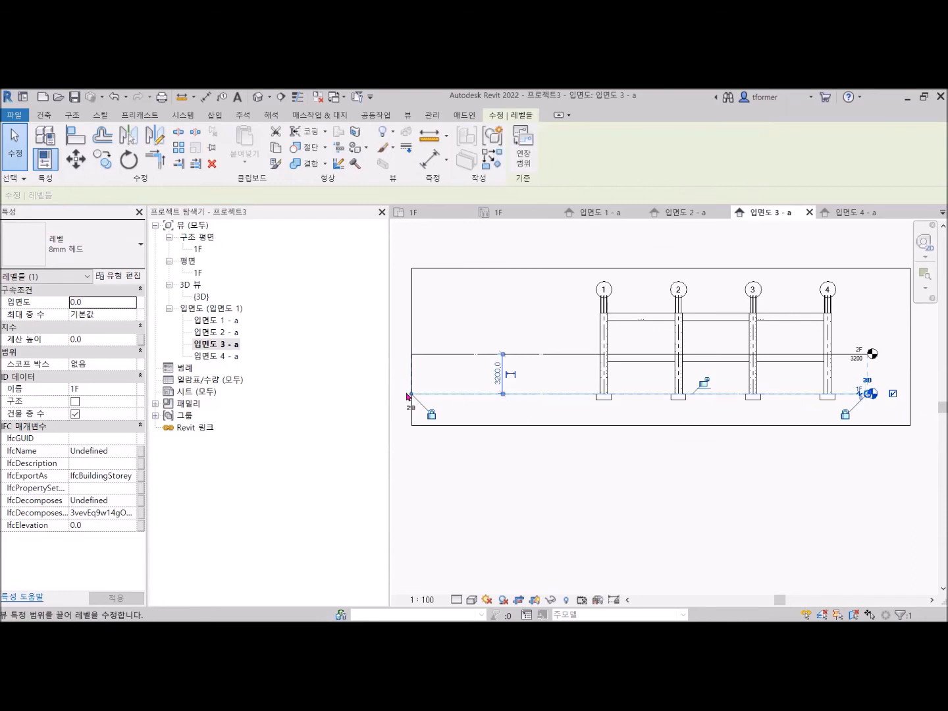
{"action": "left_click_drag", "start_coordinate": [412, 396], "coordinate": [548, 394]}
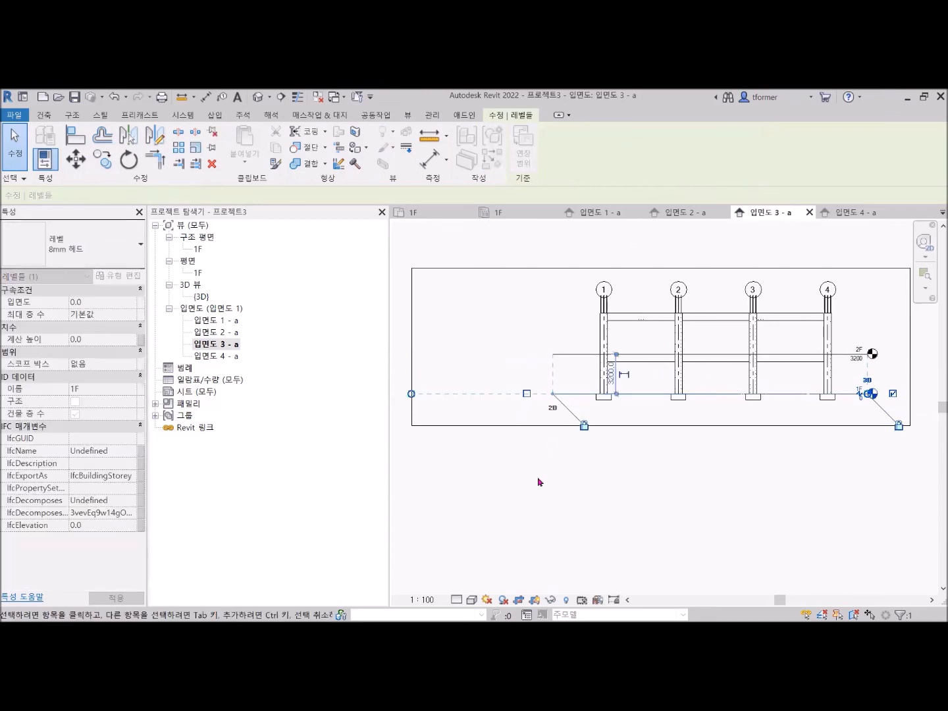
- Pull 입면도 3 - a's crop edge beside grid 1 in to just outside the ends of the level lines
{"action": "left_click", "coordinate": [411, 340]}
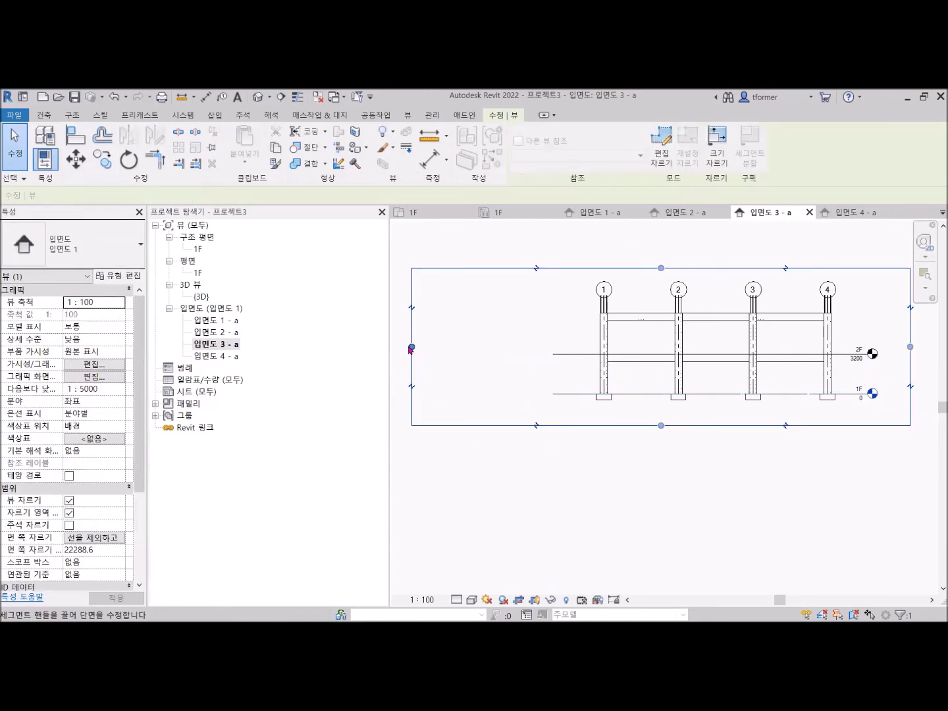
{"action": "left_click", "coordinate": [412, 348]}
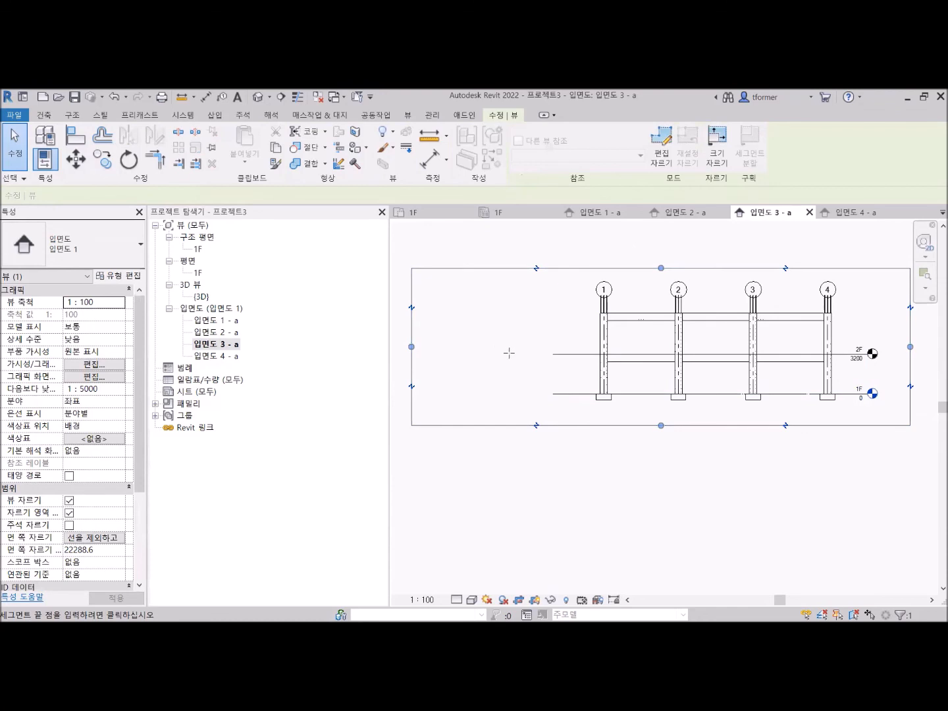
{"action": "left_click", "coordinate": [544, 353]}
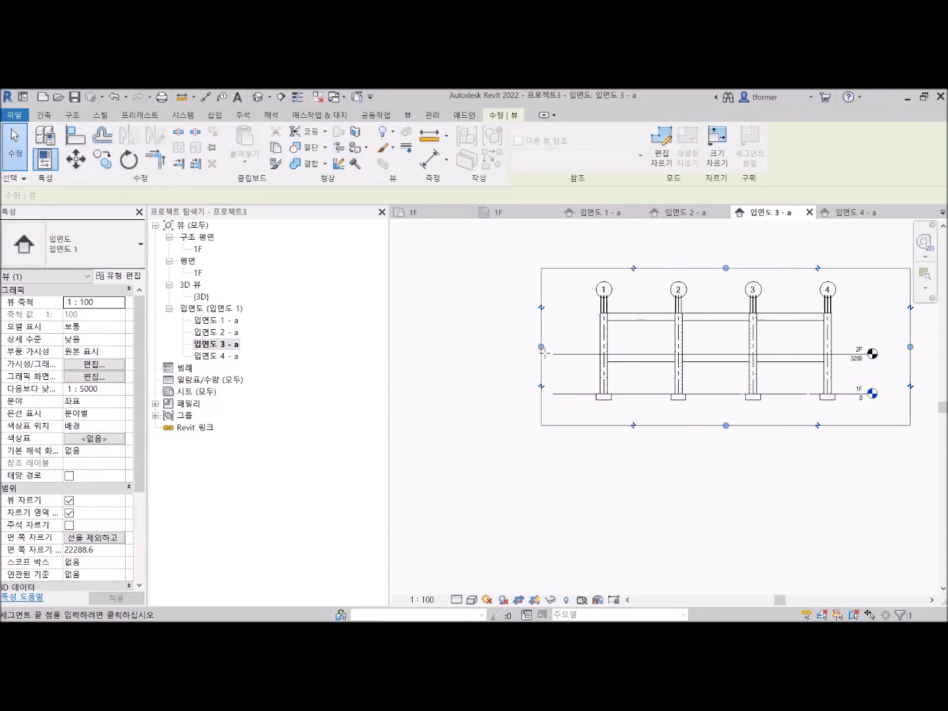
{"action": "left_click", "coordinate": [638, 484]}
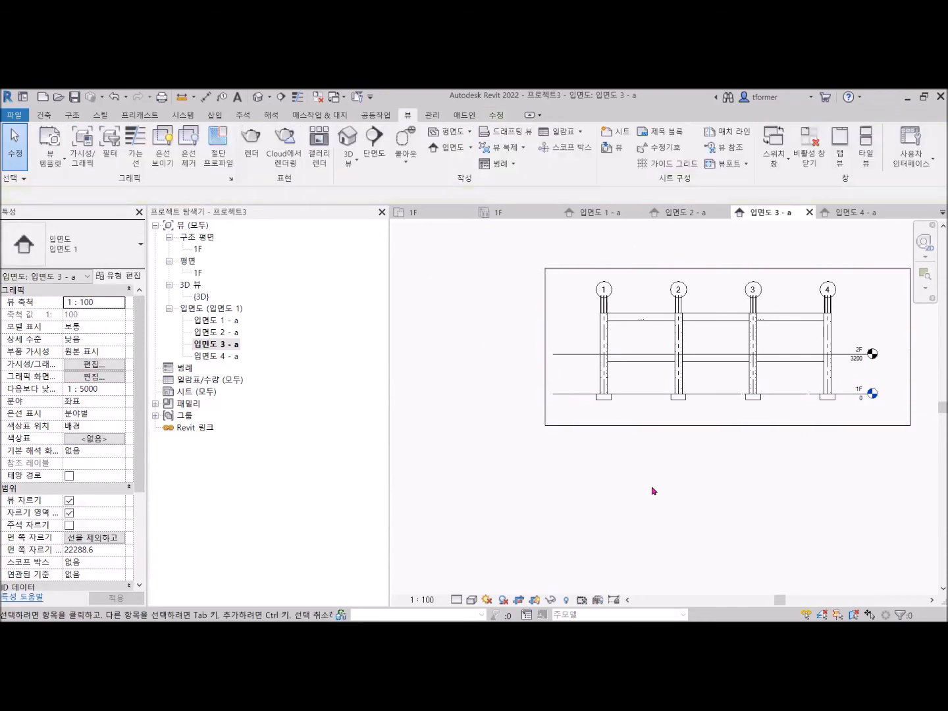
{"action": "middle_click_drag", "start_coordinate": [716, 442], "coordinate": [627, 468]}
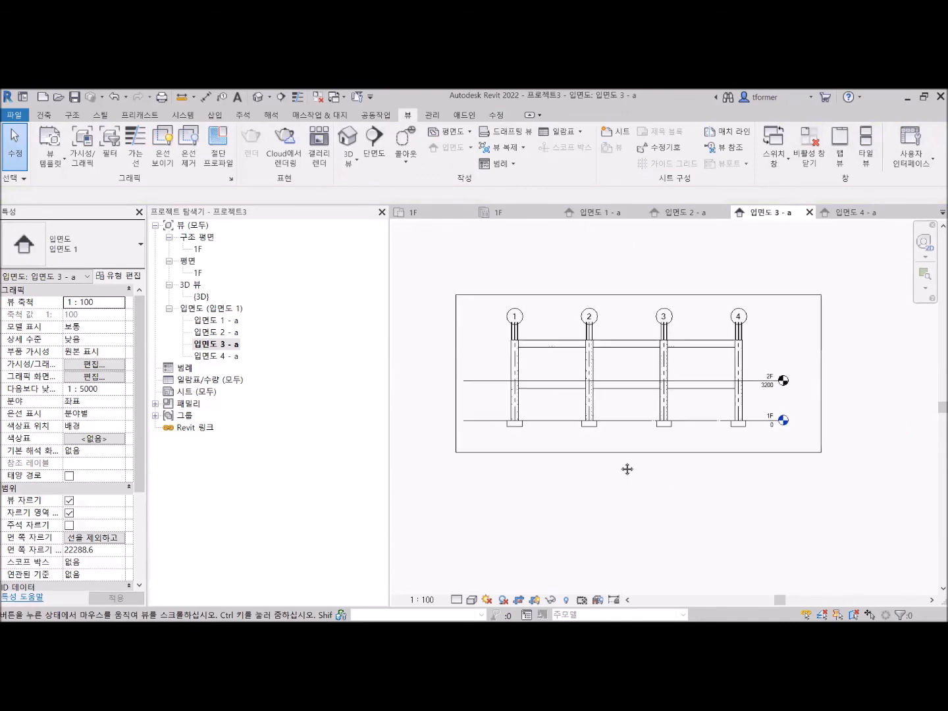
- Open 입면도 1 - a and tighten its crop region to just above the grid bubbles and just below the lowest levels
{"action": "left_click", "coordinate": [214, 321]}
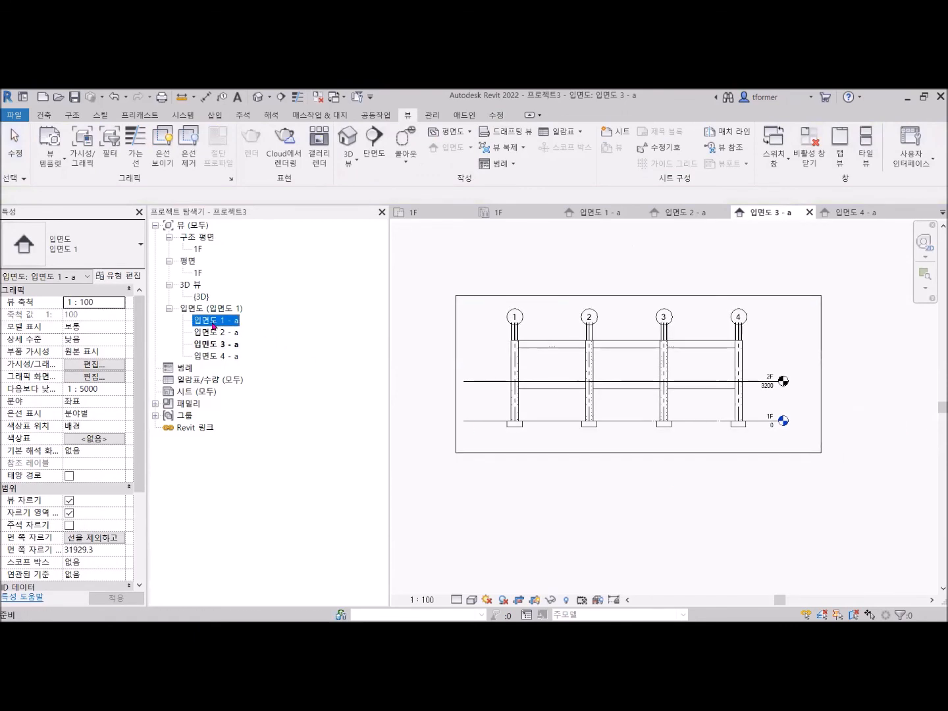
{"action": "key", "text": "Return"}
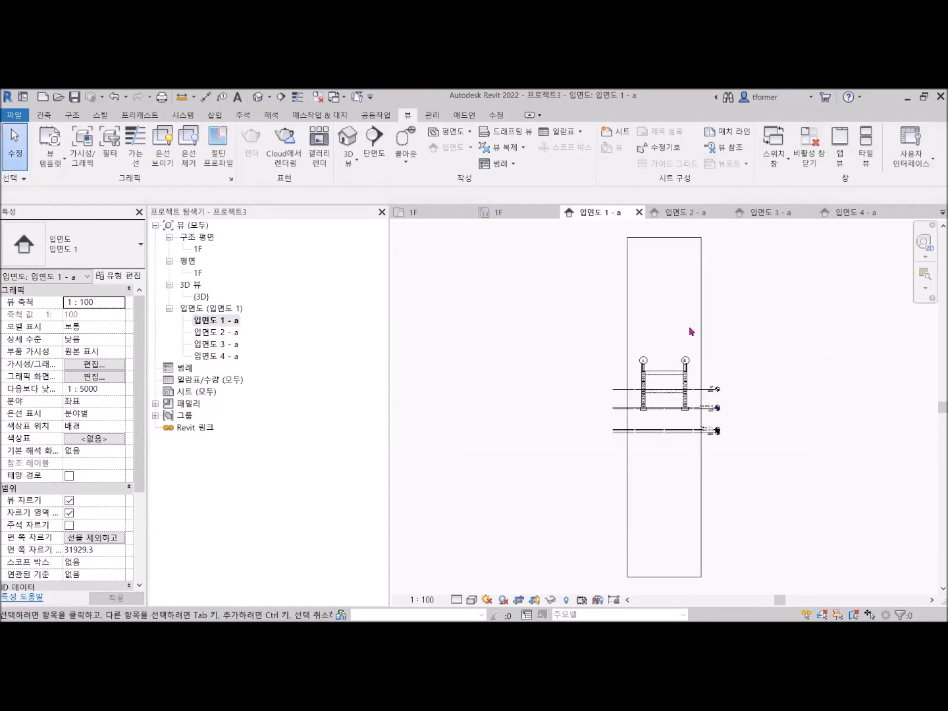
{"action": "left_click", "coordinate": [702, 339]}
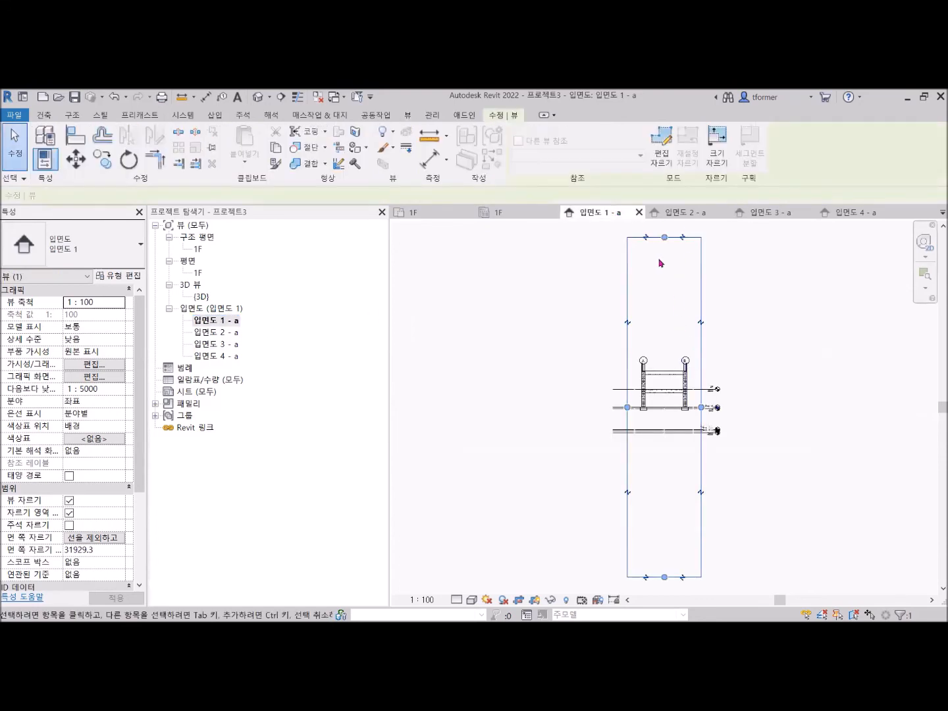
{"action": "left_click_drag", "start_coordinate": [661, 264], "coordinate": [671, 346]}
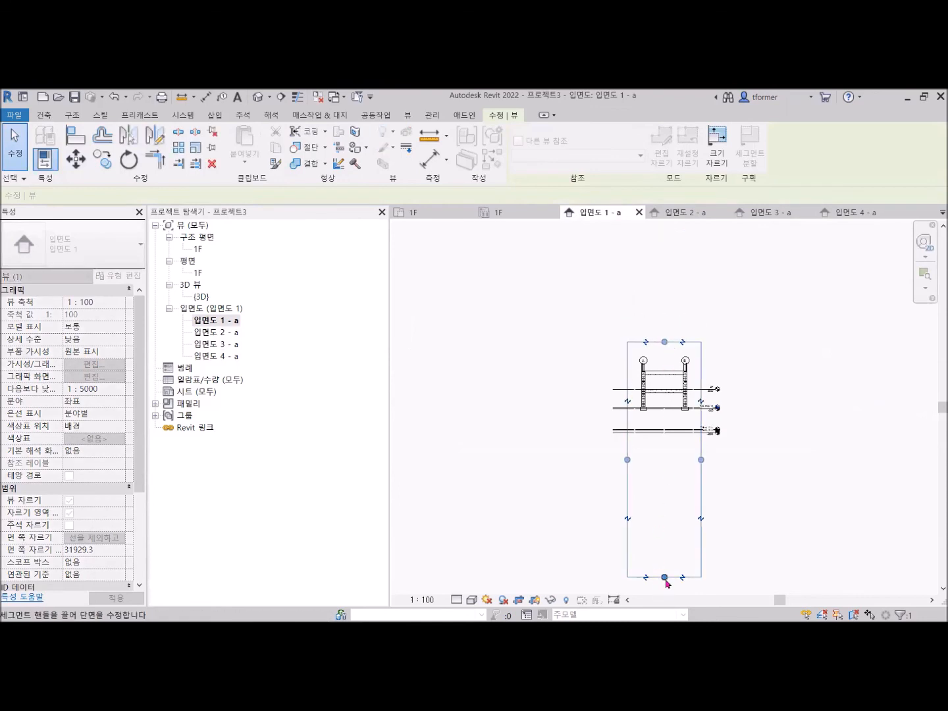
{"action": "left_click_drag", "start_coordinate": [664, 577], "coordinate": [670, 439]}
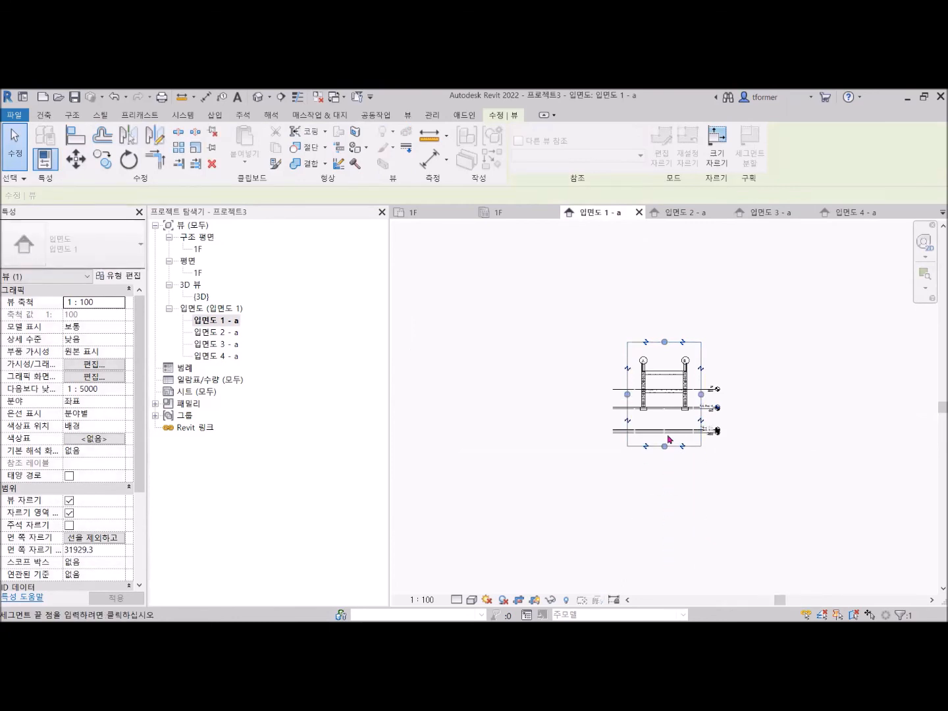
{"action": "scroll", "coordinate": [666, 410], "scroll_direction": "up", "scroll_amount": 2}
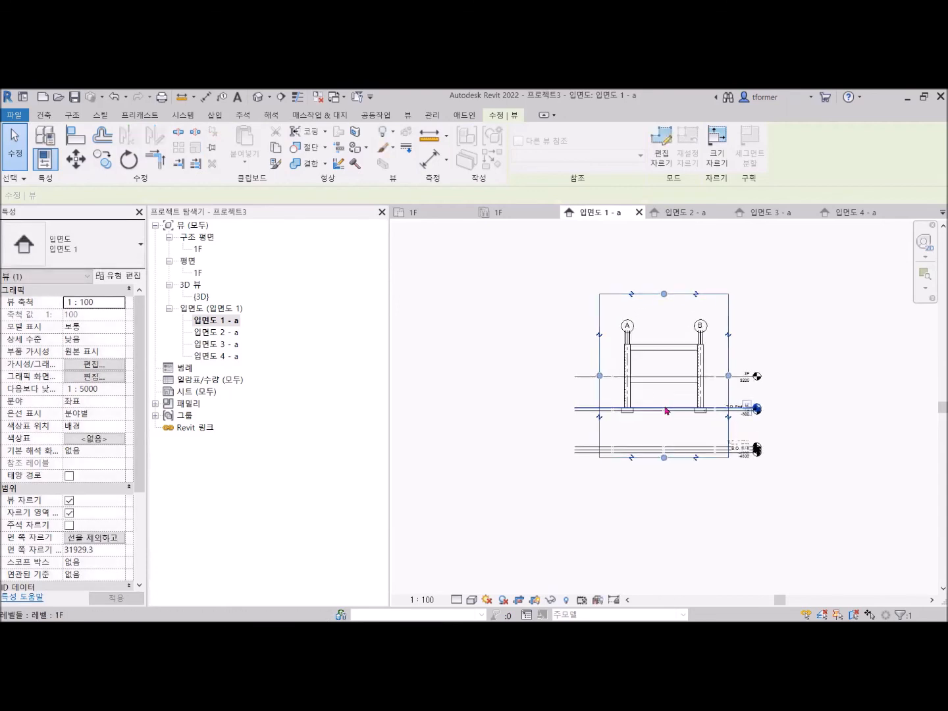
- Widen 입면도 1 - a's crop region on both sides so it extends past the level line ends and the level heads
{"action": "scroll", "coordinate": [667, 409], "scroll_direction": "up", "scroll_amount": 1}
{"action": "left_click", "coordinate": [579, 367]}
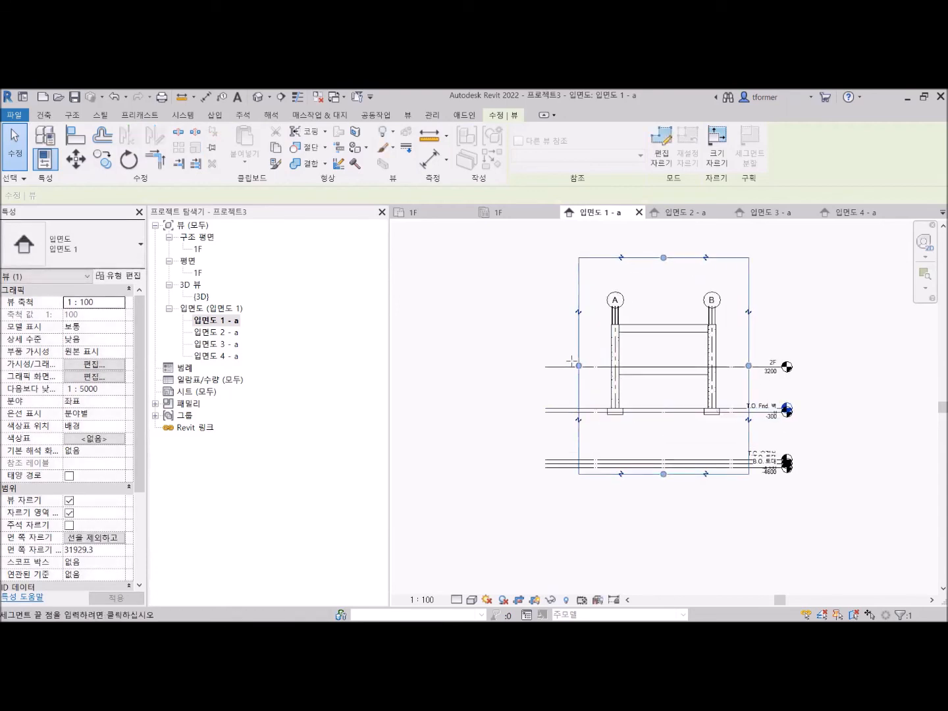
{"action": "left_click", "coordinate": [525, 364]}
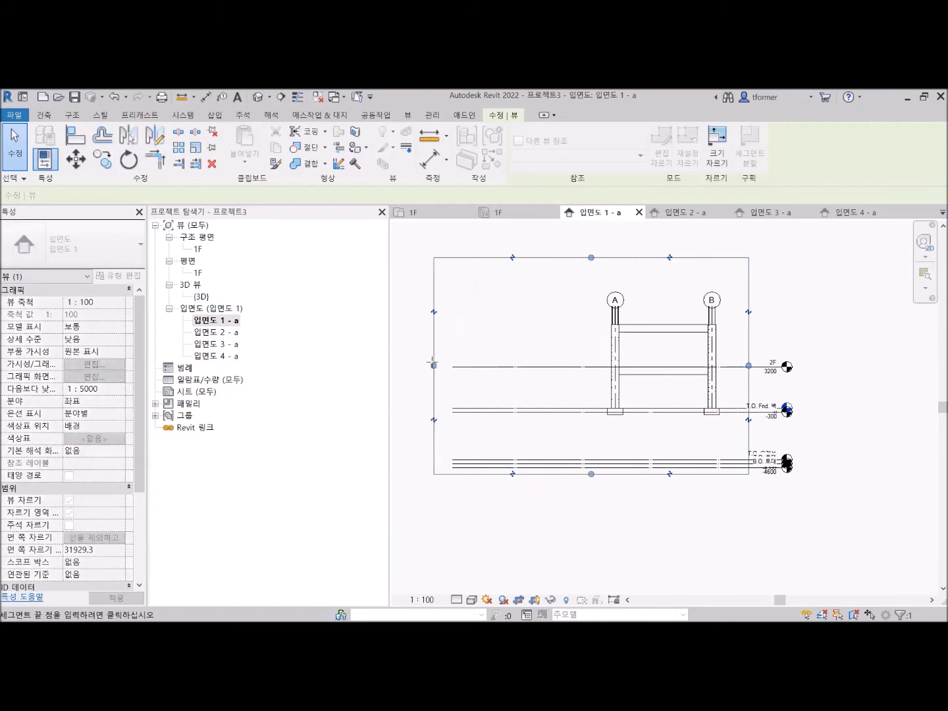
{"action": "left_click", "coordinate": [432, 365]}
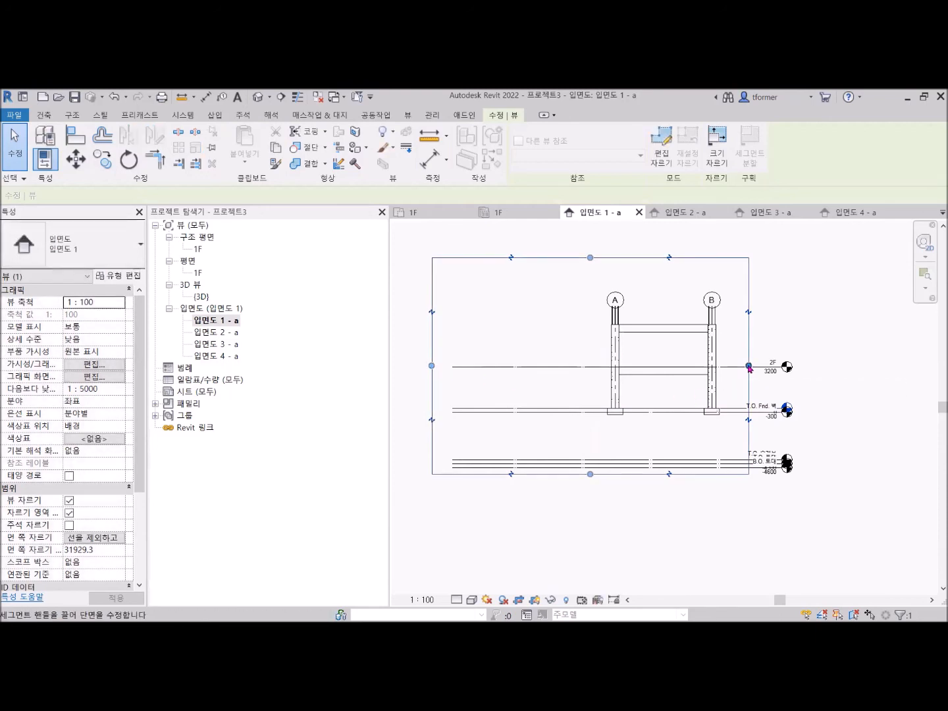
{"action": "left_click", "coordinate": [769, 366]}
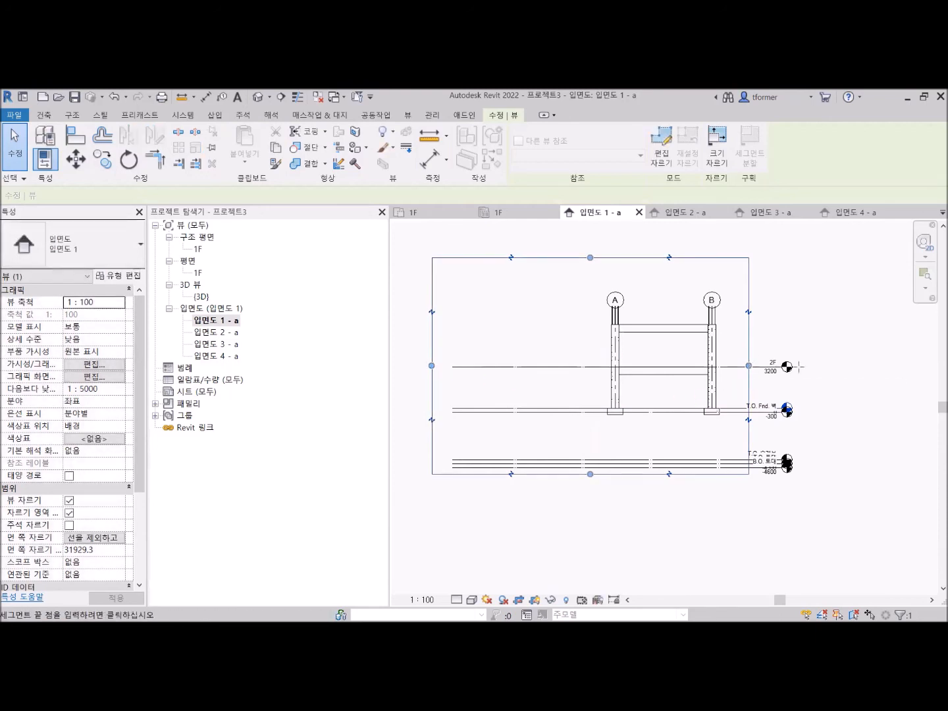
{"action": "left_click", "coordinate": [851, 366]}
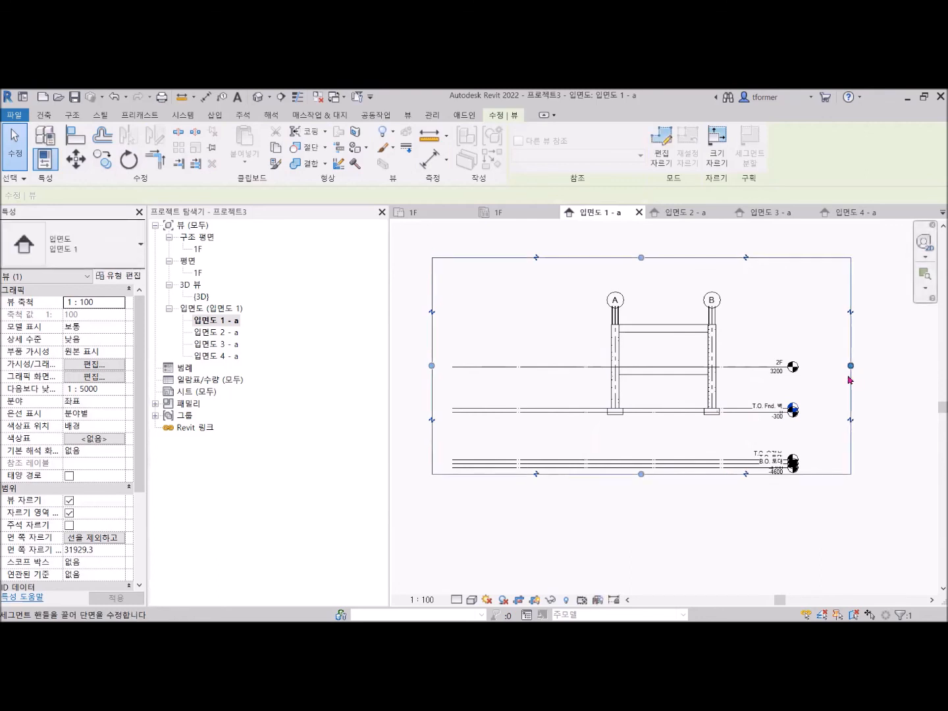
{"action": "left_click", "coordinate": [814, 537]}
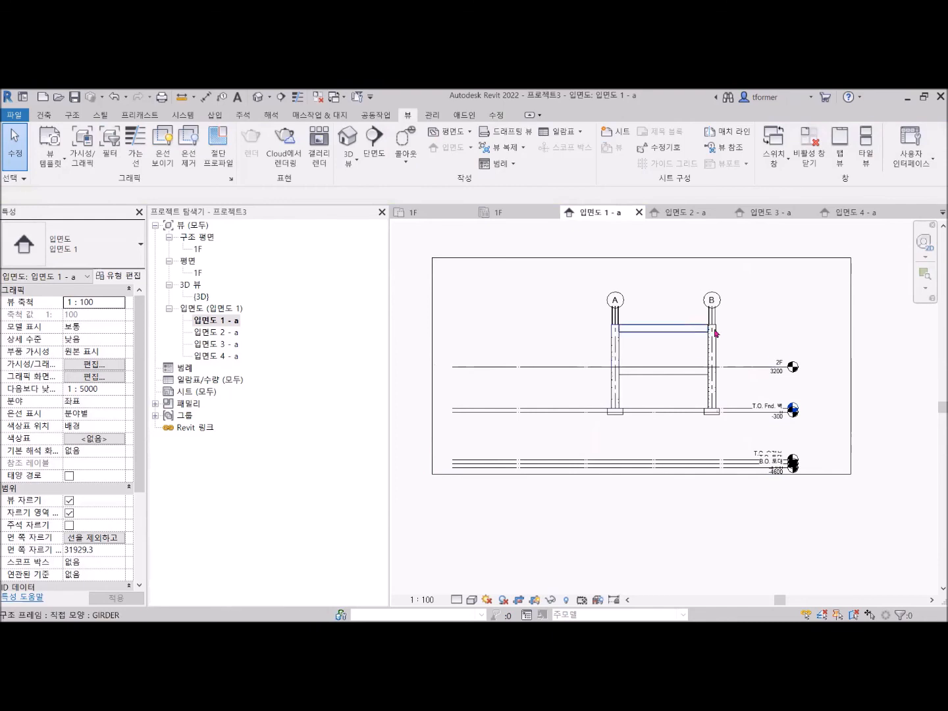
- Select the three lowest levels, beneath the building's footings in 입면도 1 - a, and hide them in the view
{"action": "scroll", "coordinate": [720, 479], "scroll_direction": "up", "scroll_amount": 1}
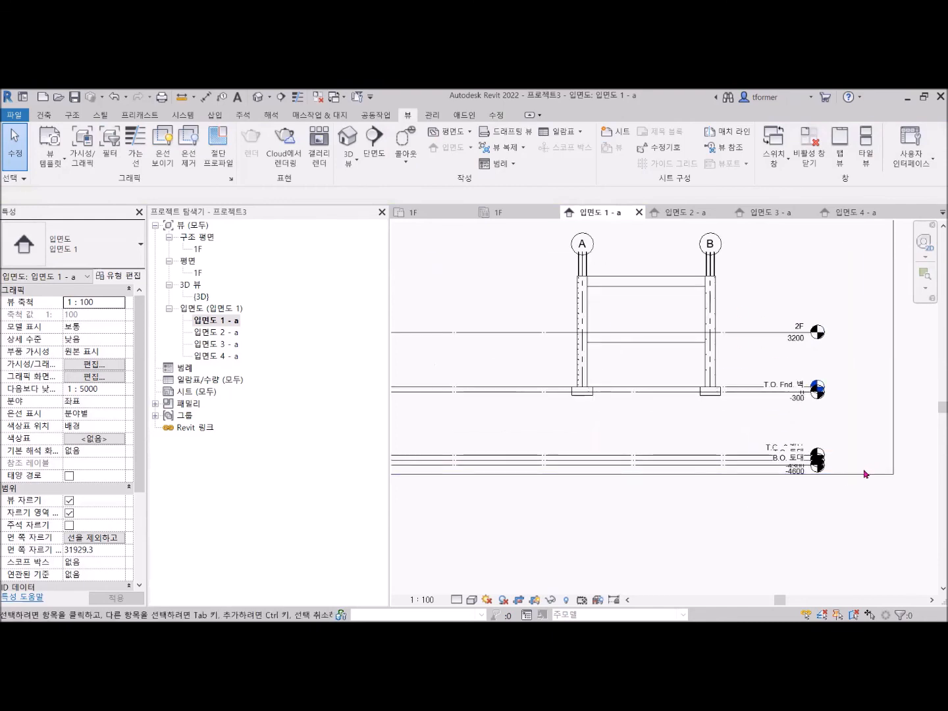
{"action": "scroll", "coordinate": [807, 469], "scroll_direction": "up", "scroll_amount": 1}
{"action": "left_click_drag", "start_coordinate": [803, 513], "coordinate": [738, 531]}
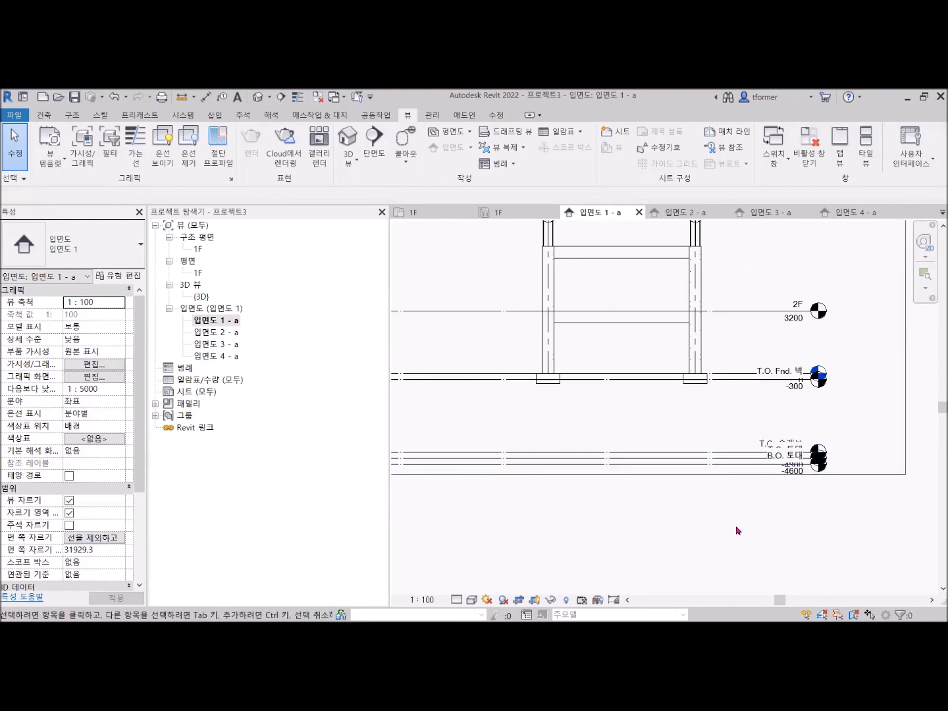
{"action": "scroll", "coordinate": [764, 500], "scroll_direction": "down", "scroll_amount": 3}
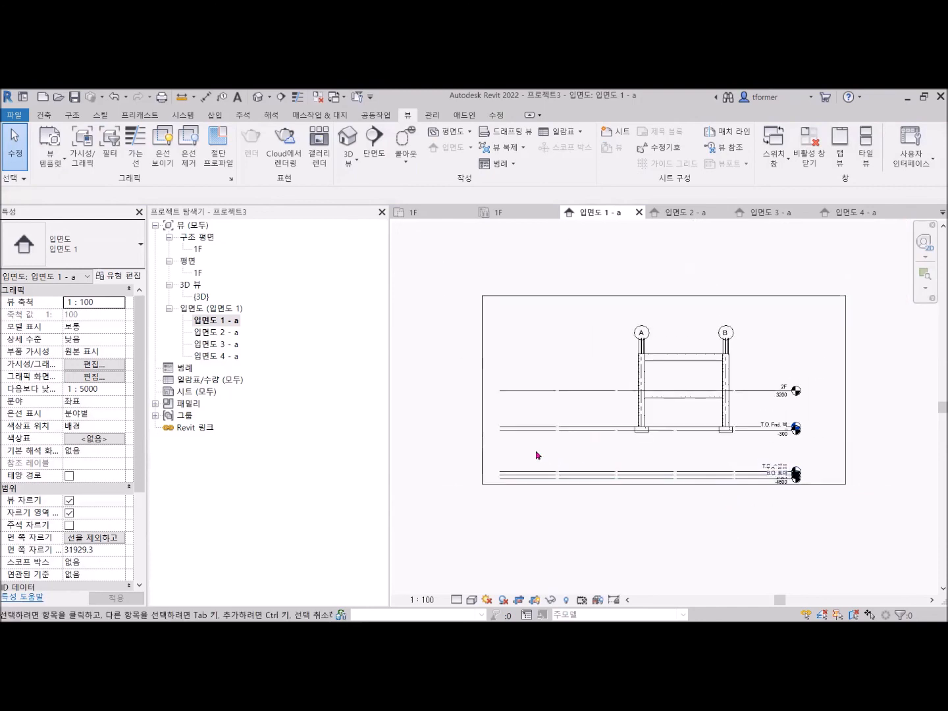
{"action": "left_click_drag", "start_coordinate": [452, 440], "coordinate": [831, 540]}
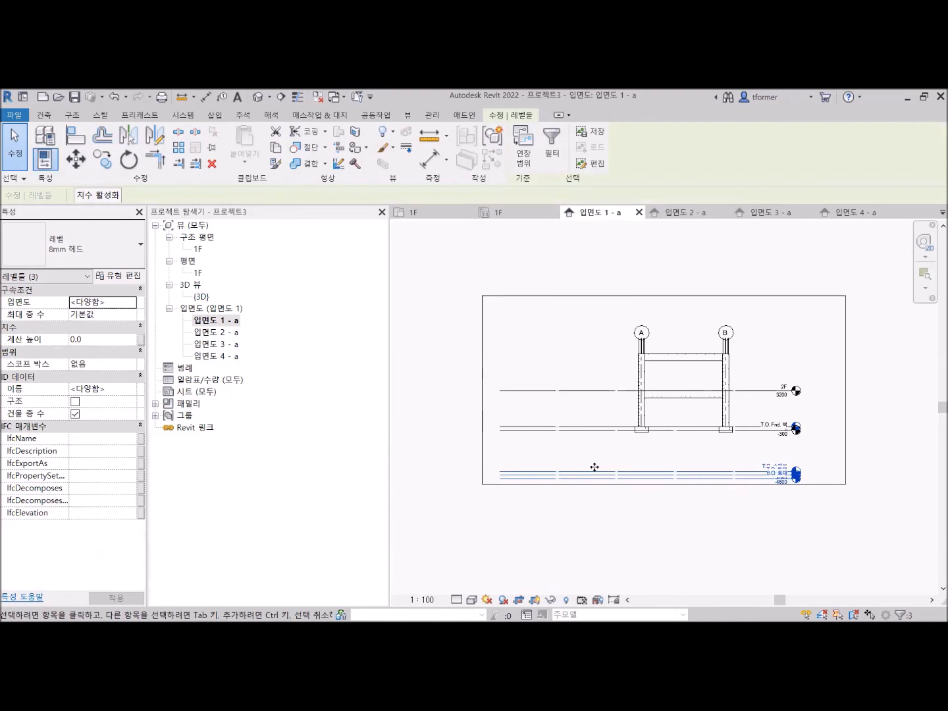
{"action": "right_click", "coordinate": [552, 323]}
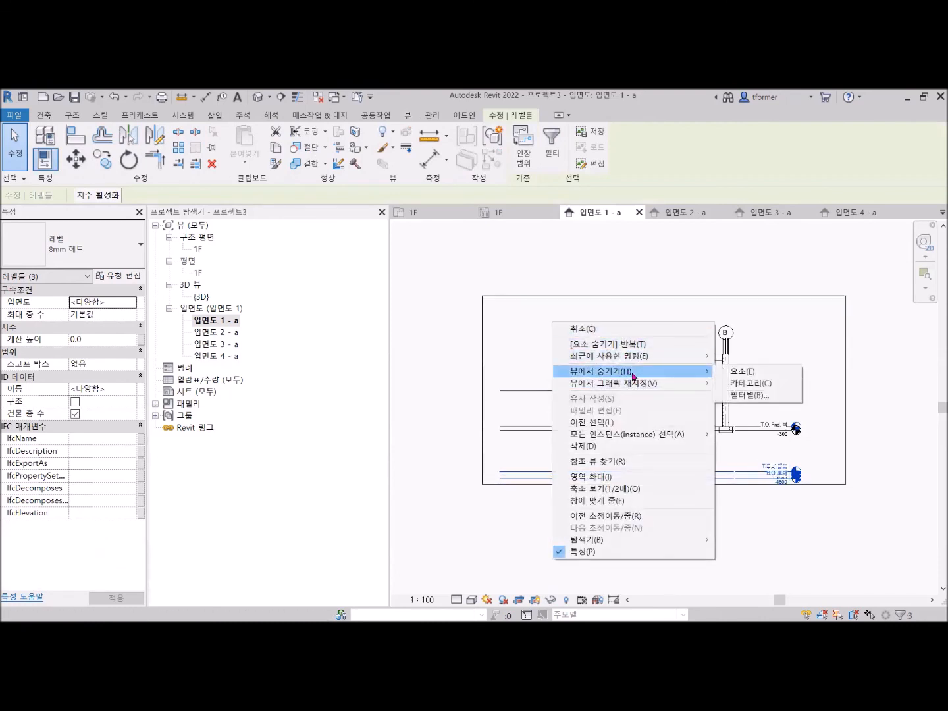